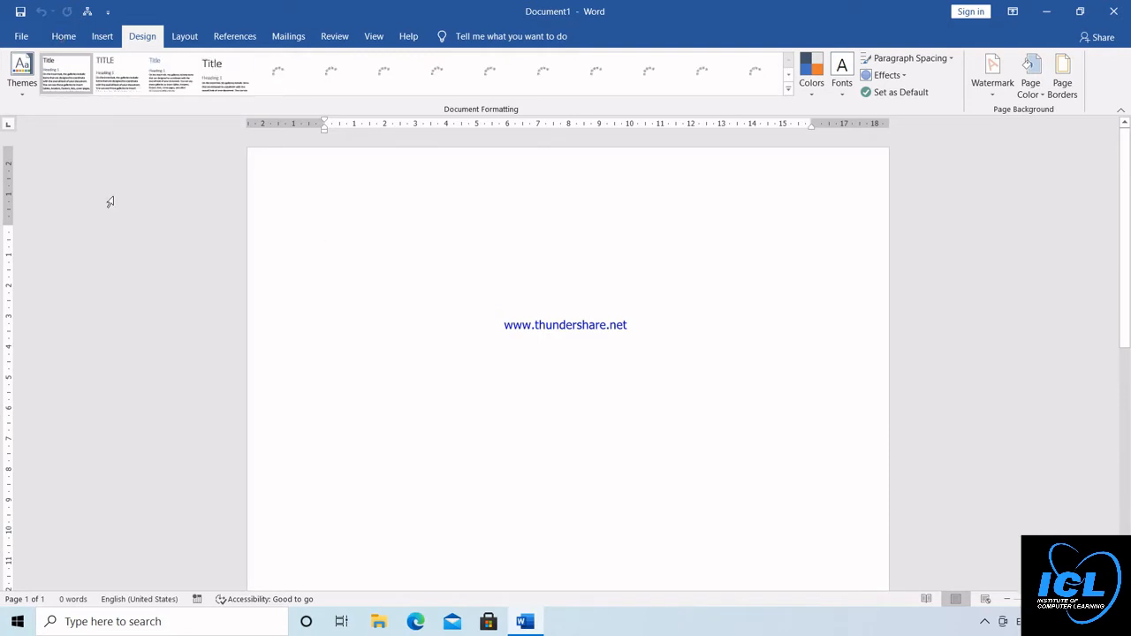
# Start defining a new multilevel list and set the level 1 number style to I, II, III
pyautogui.click(63, 37)
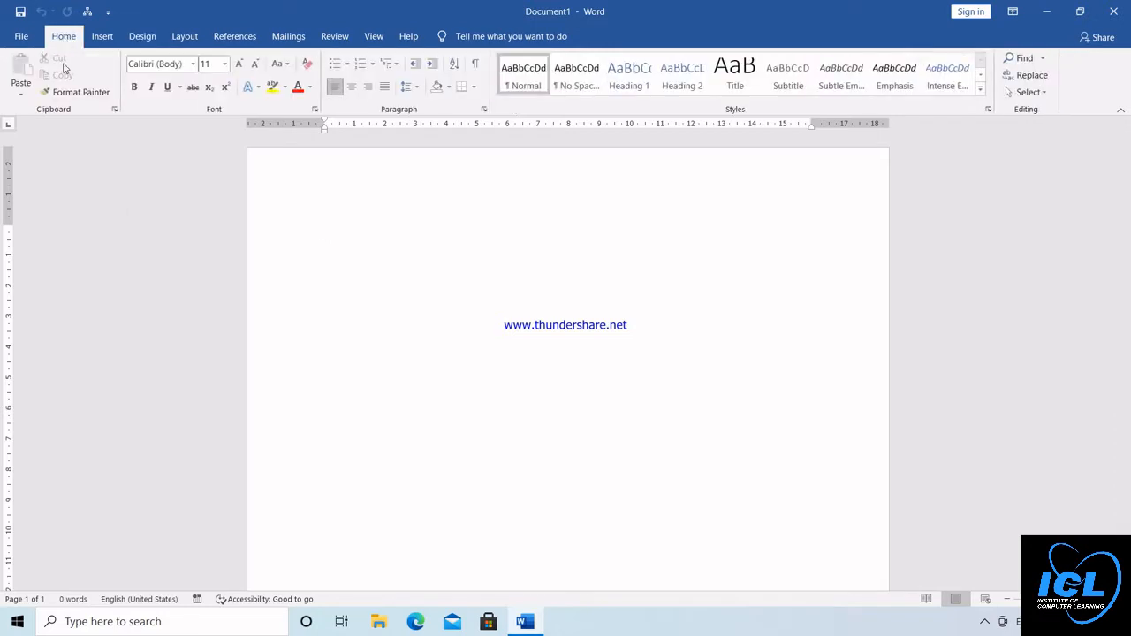
pyautogui.click(399, 70)
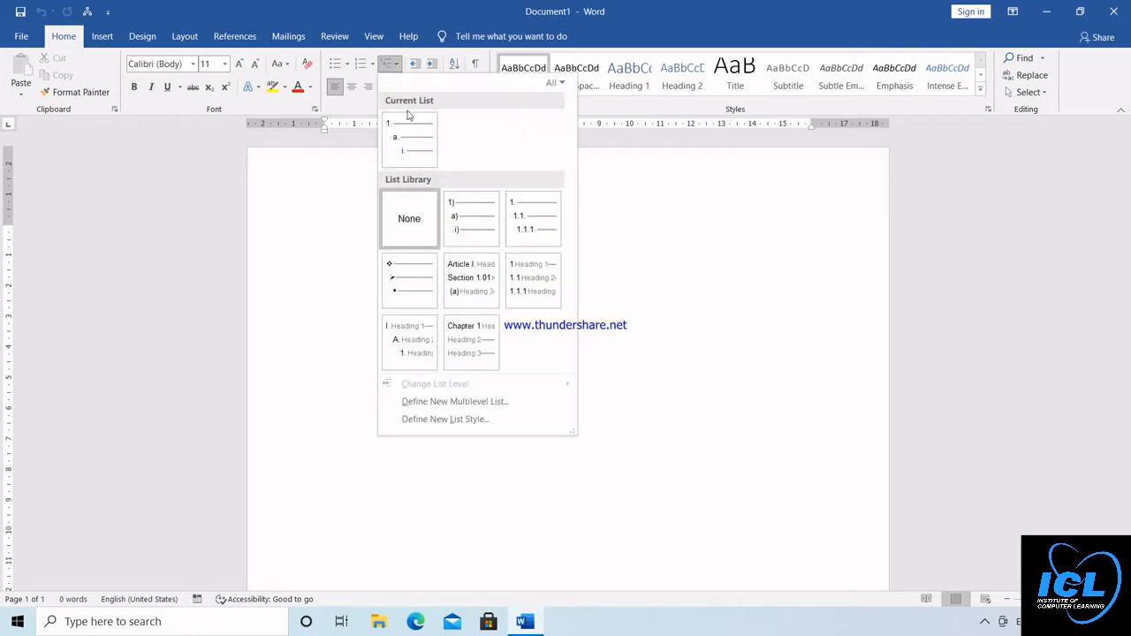
pyautogui.moveTo(452, 232)
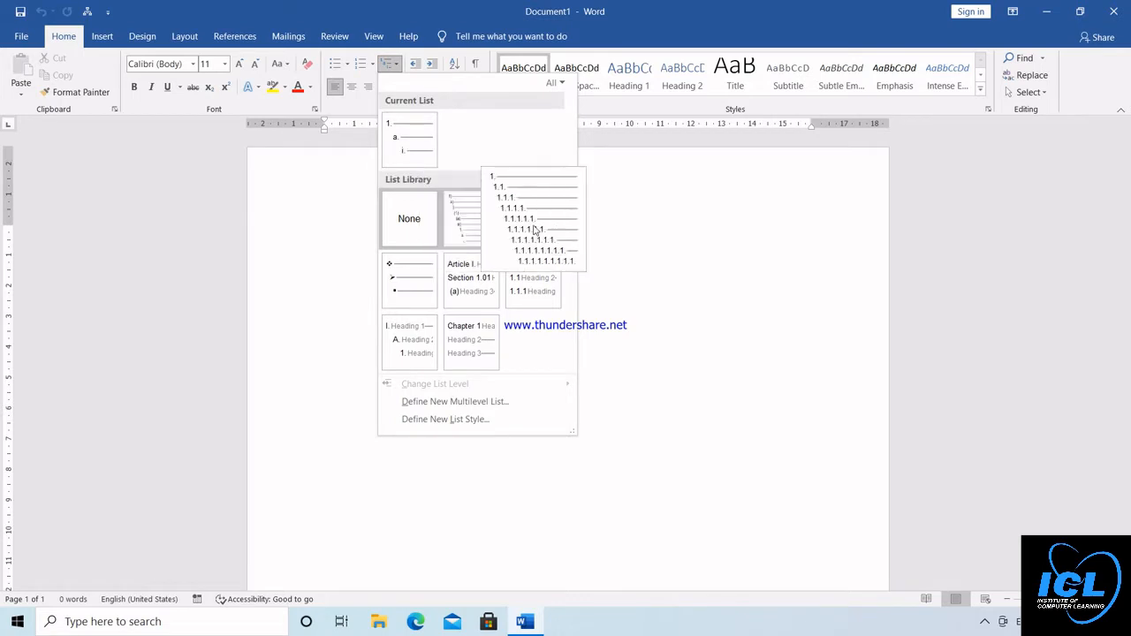
pyautogui.moveTo(413, 279)
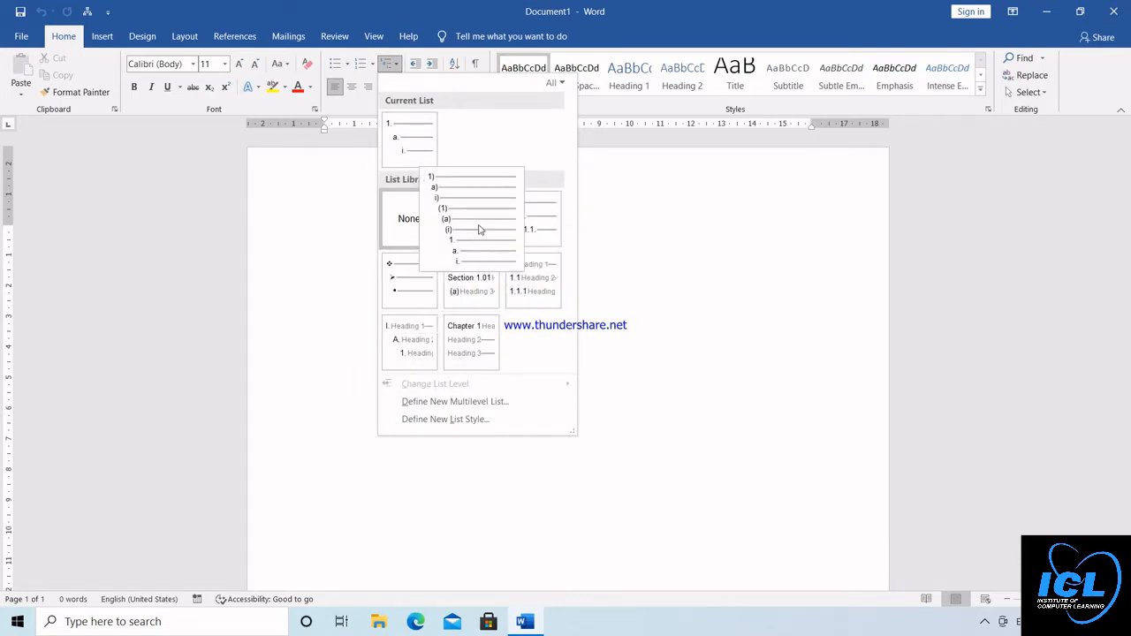
pyautogui.click(453, 403)
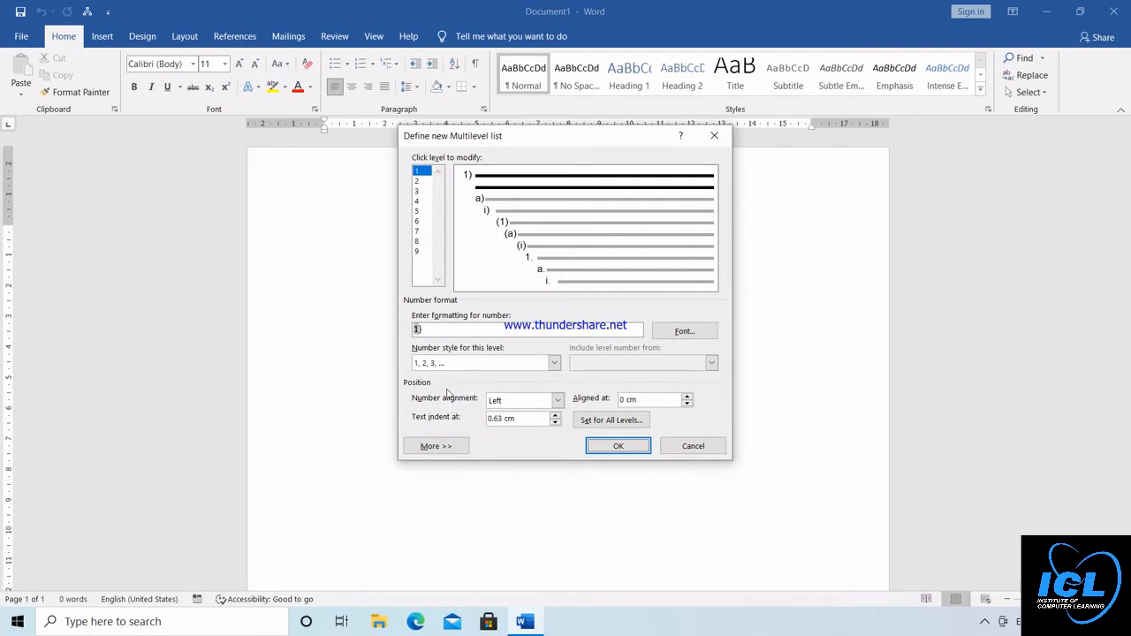
pyautogui.click(418, 169)
pyautogui.click(455, 364)
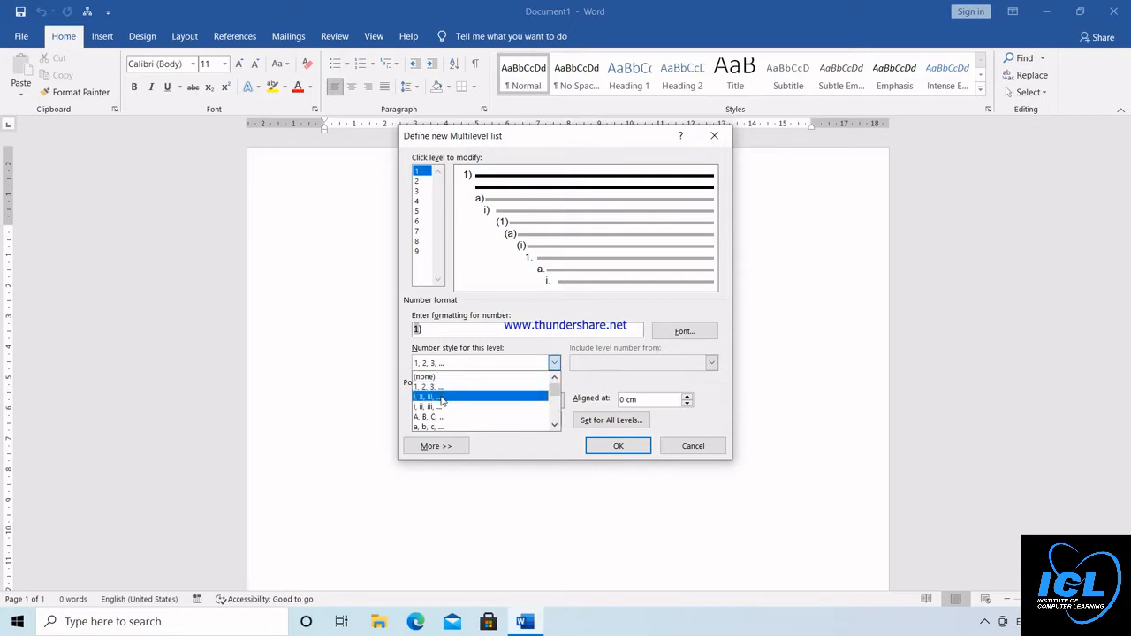
pyautogui.click(442, 398)
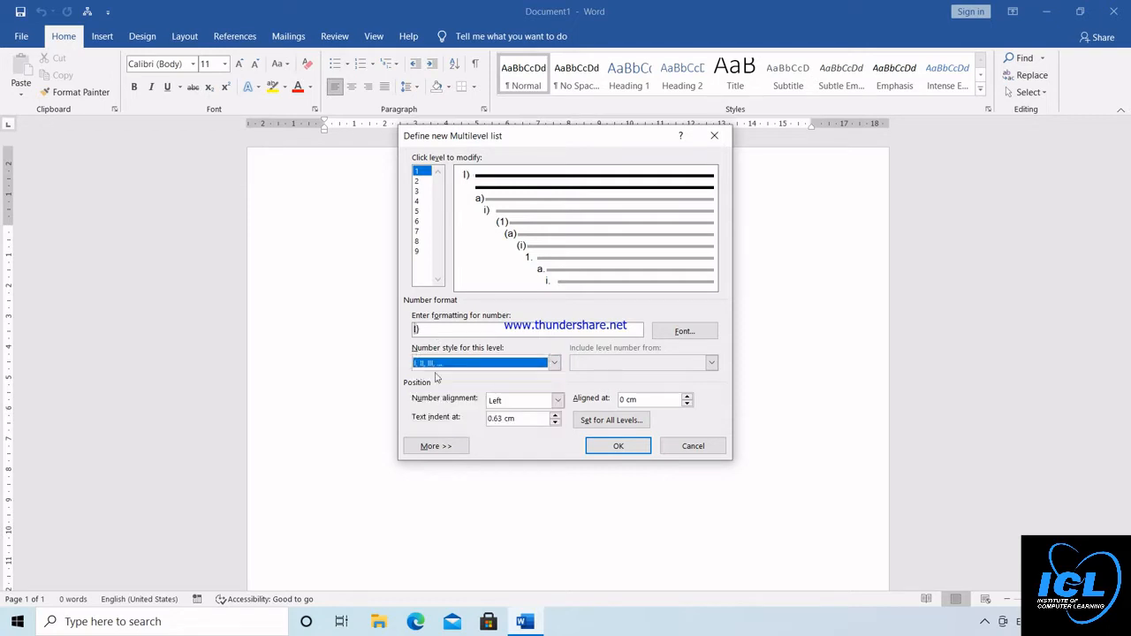
# Set the number style of level 2 in the new multilevel list to A, B, C
pyautogui.click(421, 182)
pyautogui.click(480, 368)
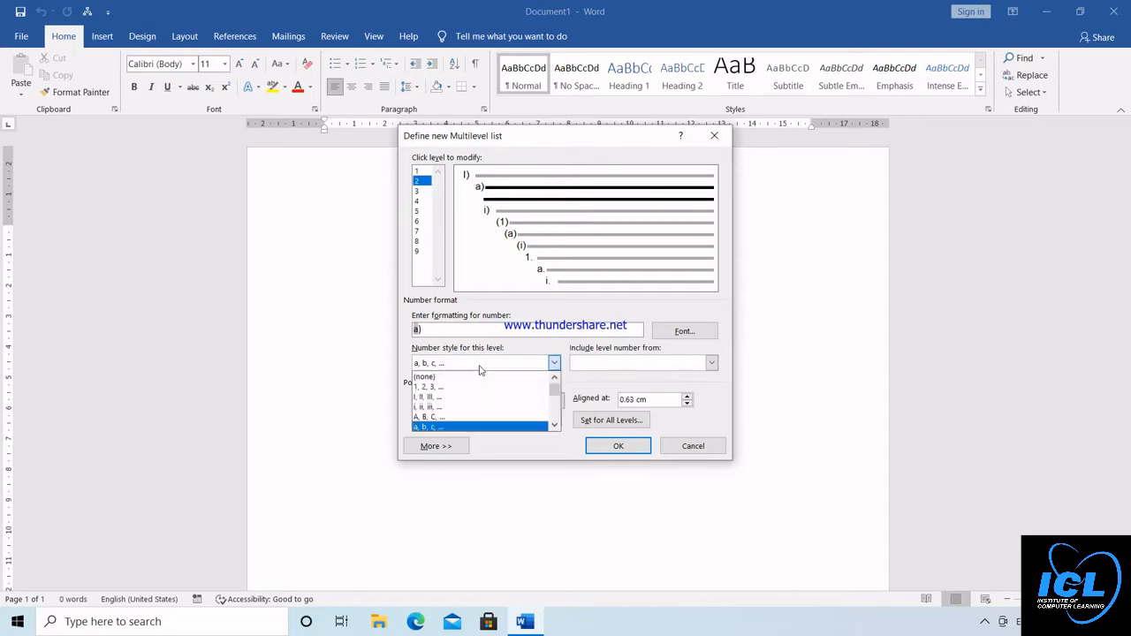
pyautogui.click(460, 416)
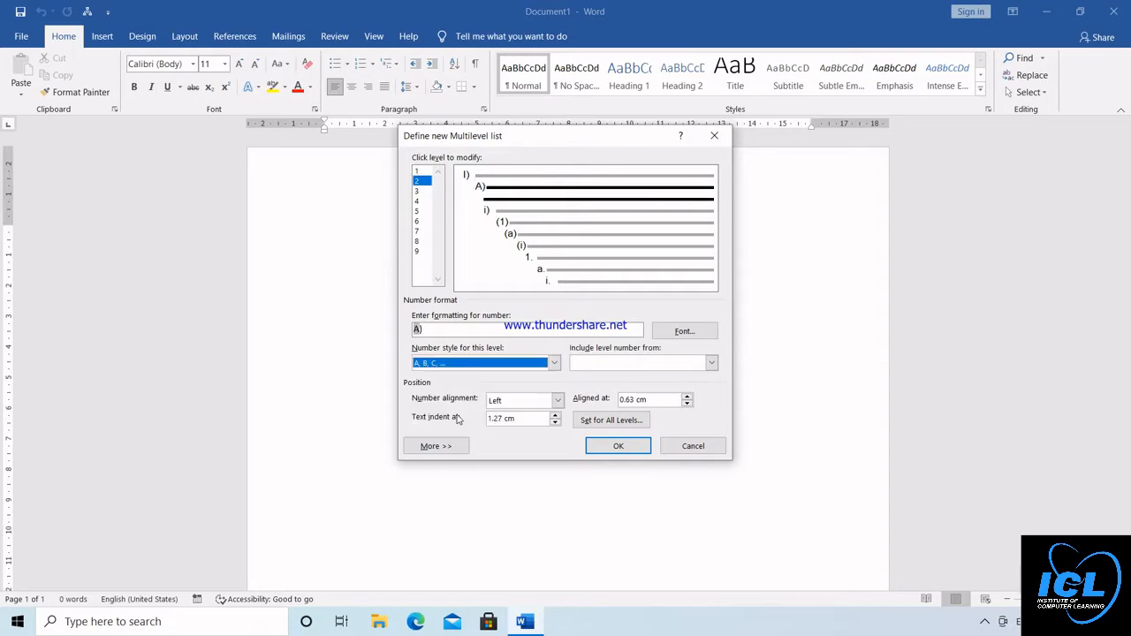
# Give level 3 the Bullet, Solid Circle style with the telephone symbol and apply the new multilevel list
pyautogui.click(421, 191)
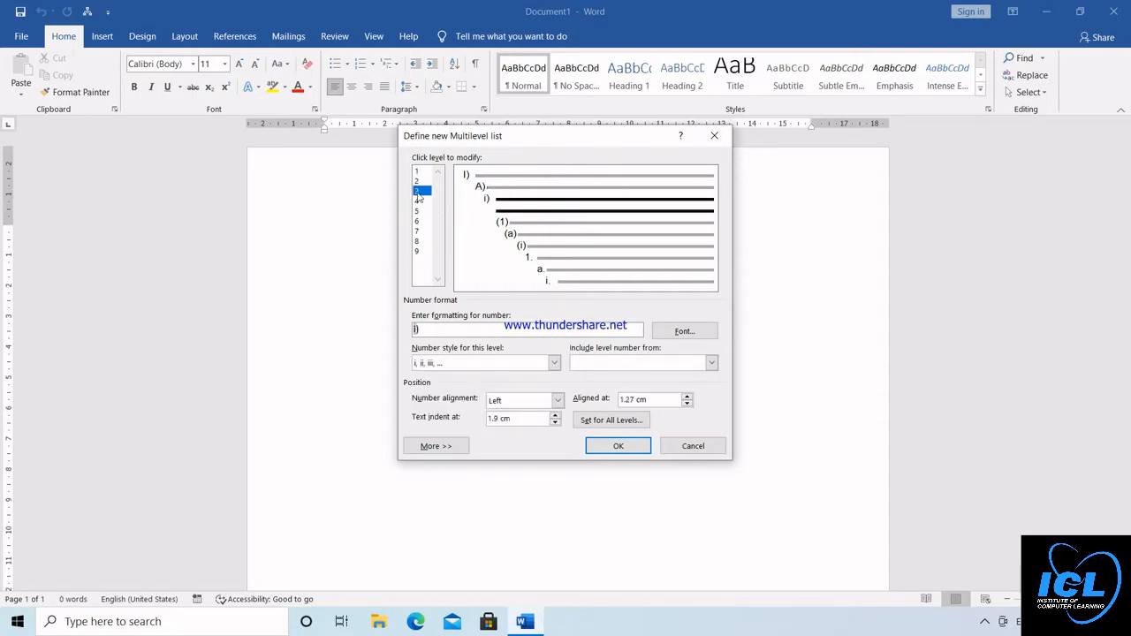
pyautogui.click(468, 369)
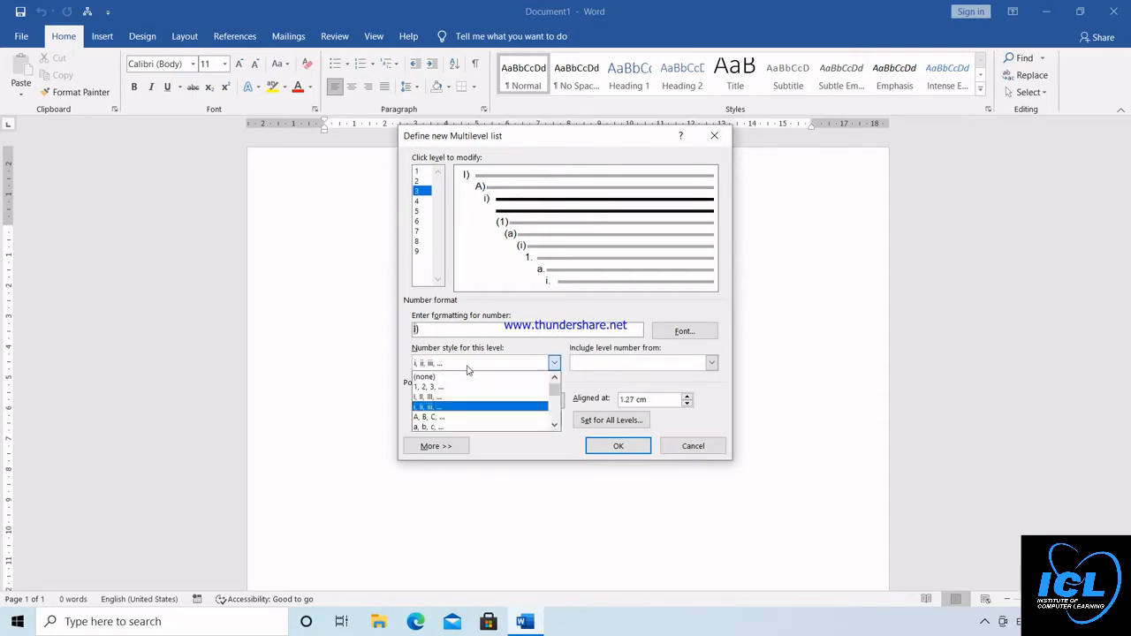
pyautogui.click(555, 425)
pyautogui.click(555, 426)
pyautogui.doubleClick(555, 427)
pyautogui.click(555, 427)
pyautogui.click(555, 427)
pyautogui.click(555, 427)
pyautogui.click(555, 427)
pyautogui.click(556, 427)
pyautogui.click(555, 427)
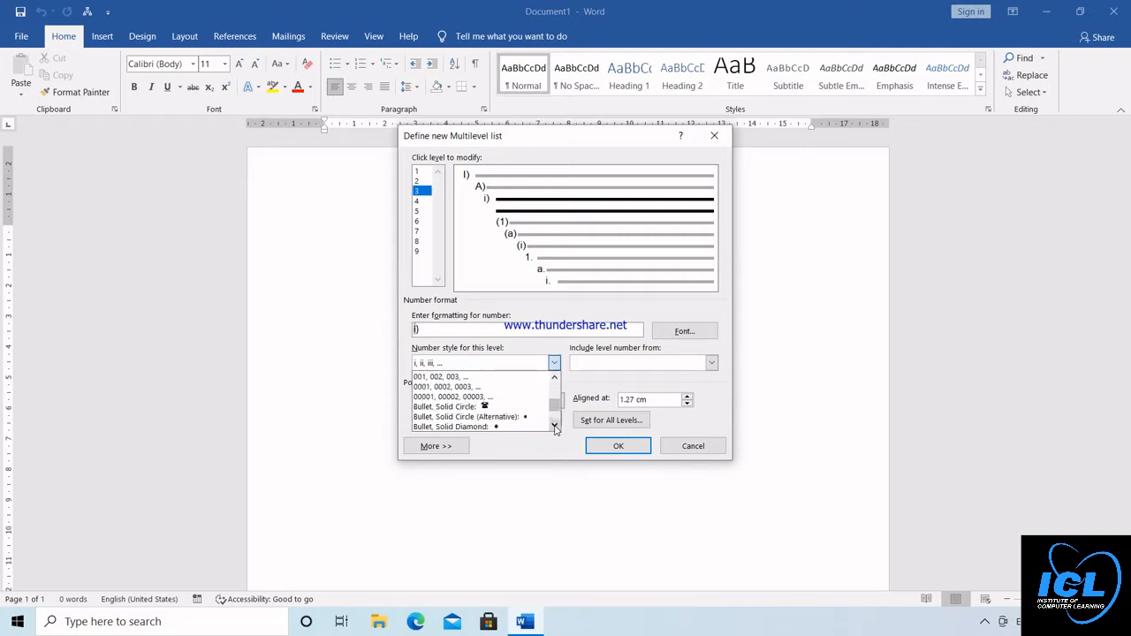
pyautogui.click(555, 427)
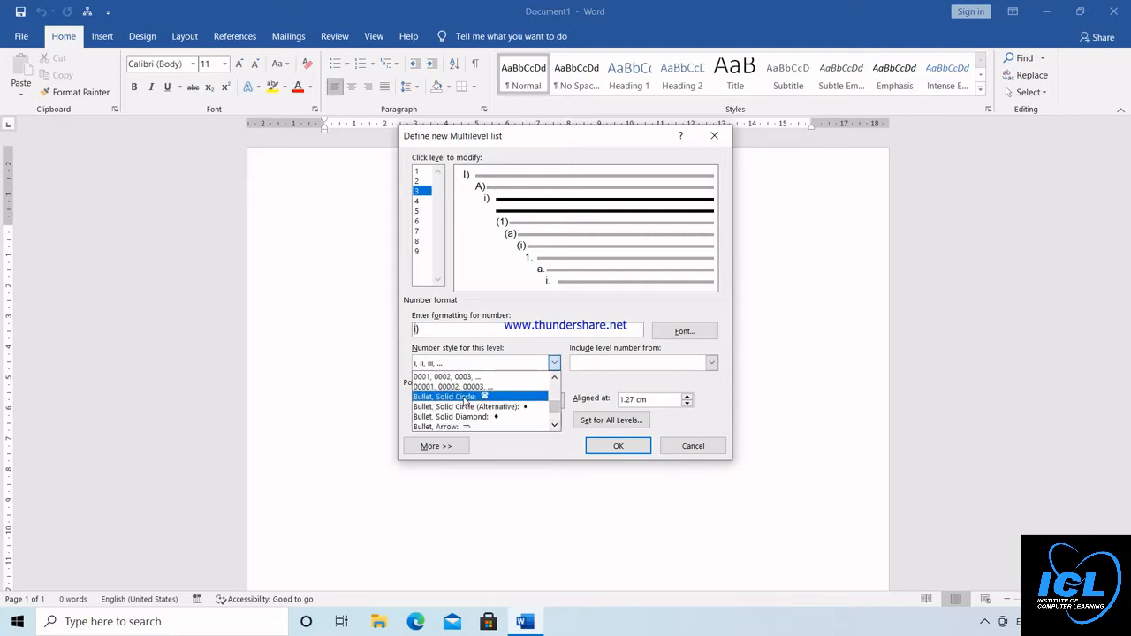
pyautogui.click(465, 397)
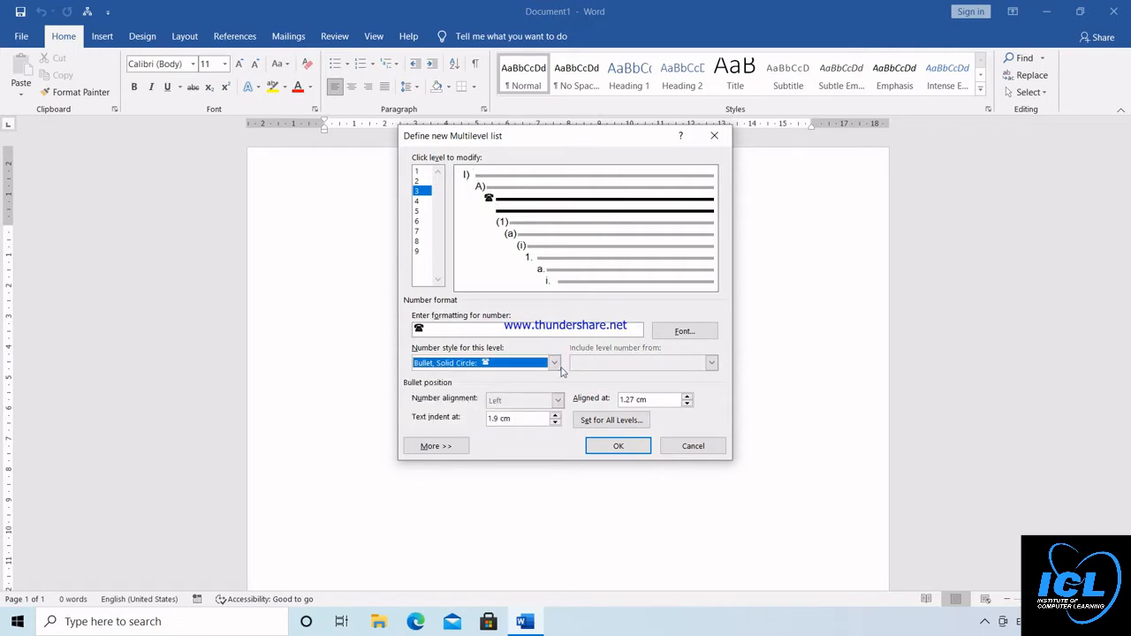
pyautogui.click(609, 449)
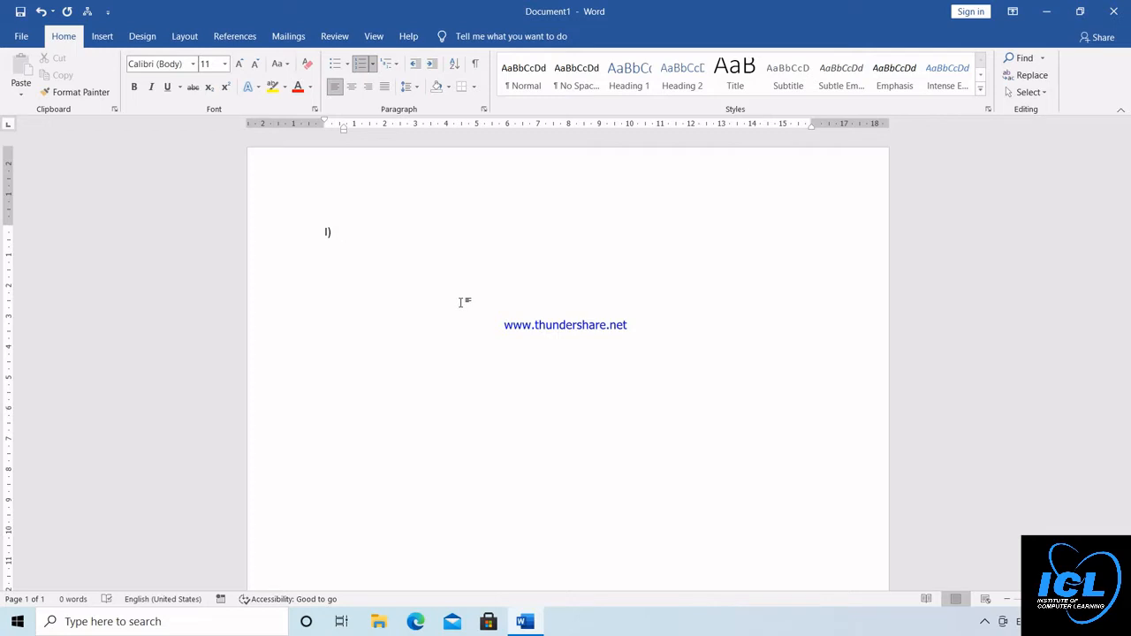
# Enter Hardware as the first-level item with Harddisk and Pendrive as second-level items beneath it
pyautogui.write('hardware')
pyautogui.press('Return')
pyautogui.press('Tab')
pyautogui.write('harddis')
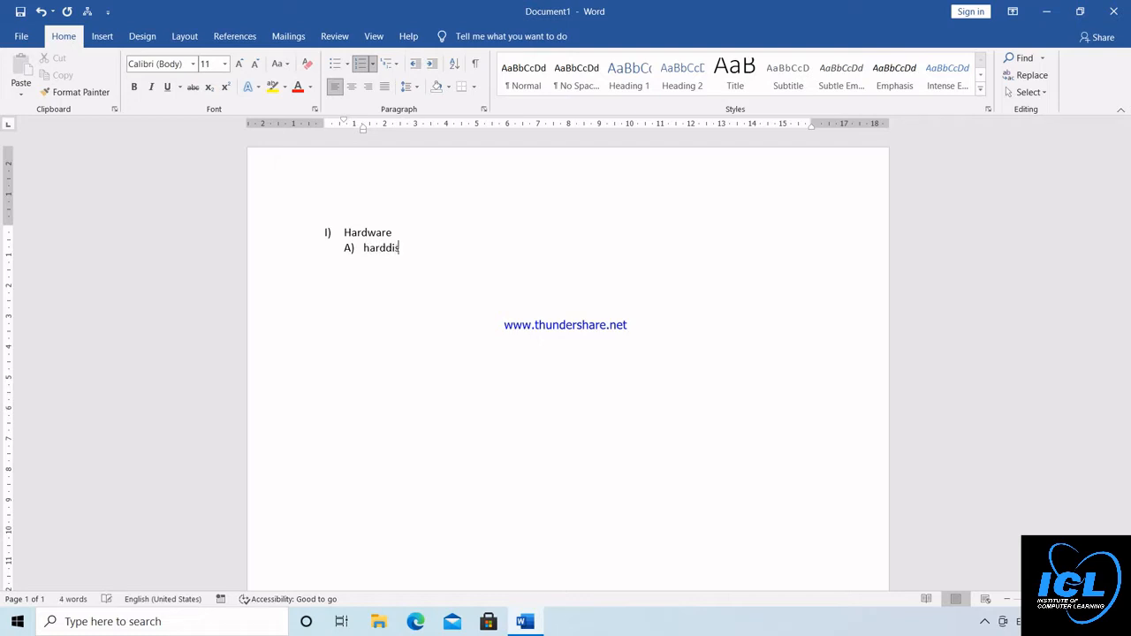
pyautogui.write('k')
pyautogui.press('Return')
pyautogui.write('pendrive')
pyautogui.press('Return')
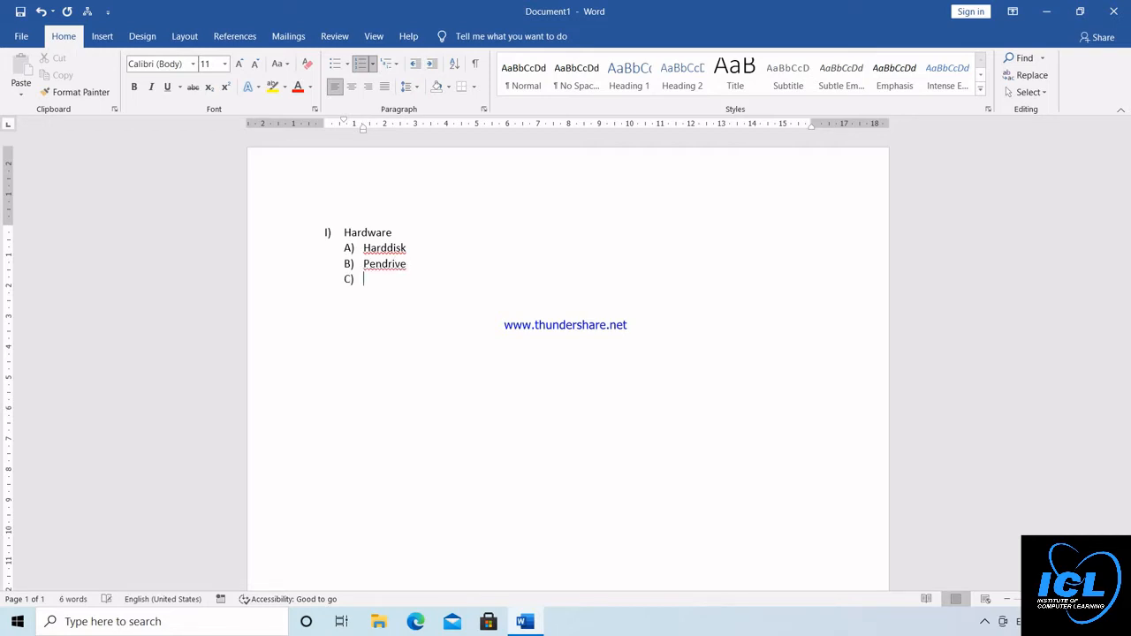
# Add Mouse, Cpu and Ups as further second-level items under Hardware
pyautogui.write('mouse')
pyautogui.press('Return')
pyautogui.write('cpu')
pyautogui.press('Return')
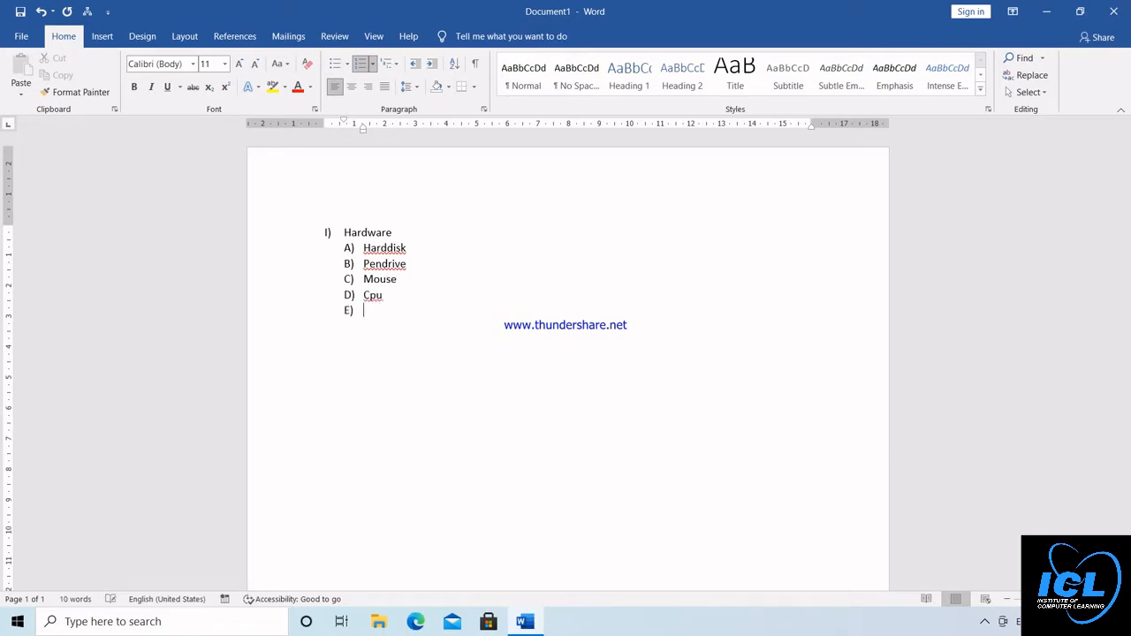
pyautogui.write('ups')
pyautogui.press('Return')
# Enter two phone numbers as third-level telephone-bullet items under Ups
pyautogui.press('Tab')
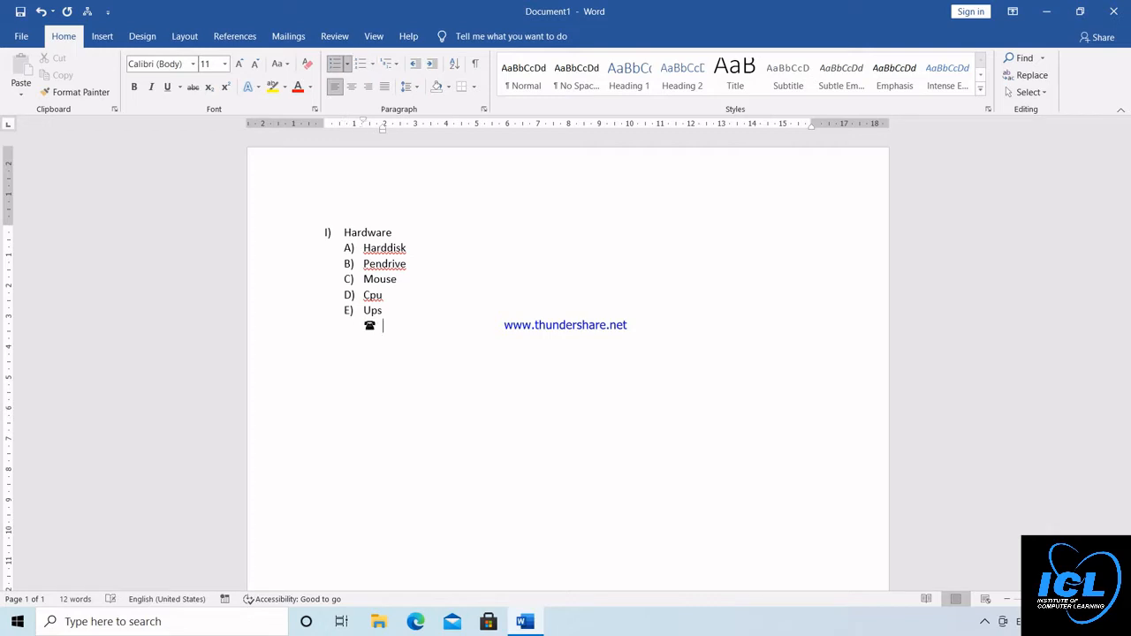
pyautogui.write('011-858585858')
pyautogui.press('Return')
pyautogui.write('011-')
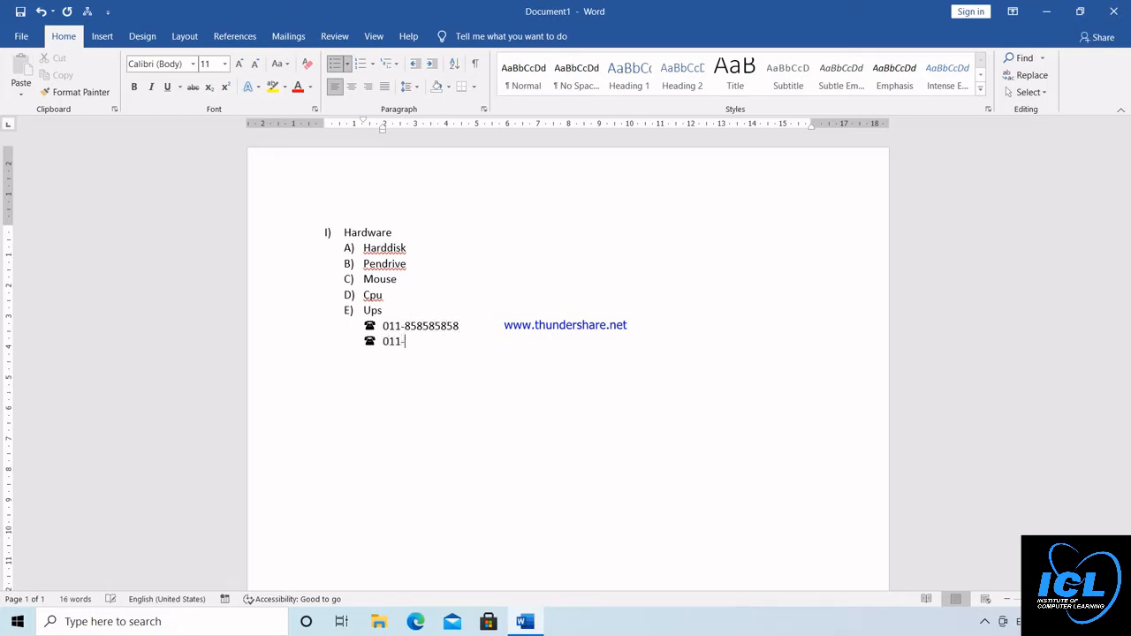
pyautogui.write('969696969')
pyautogui.press('Return')
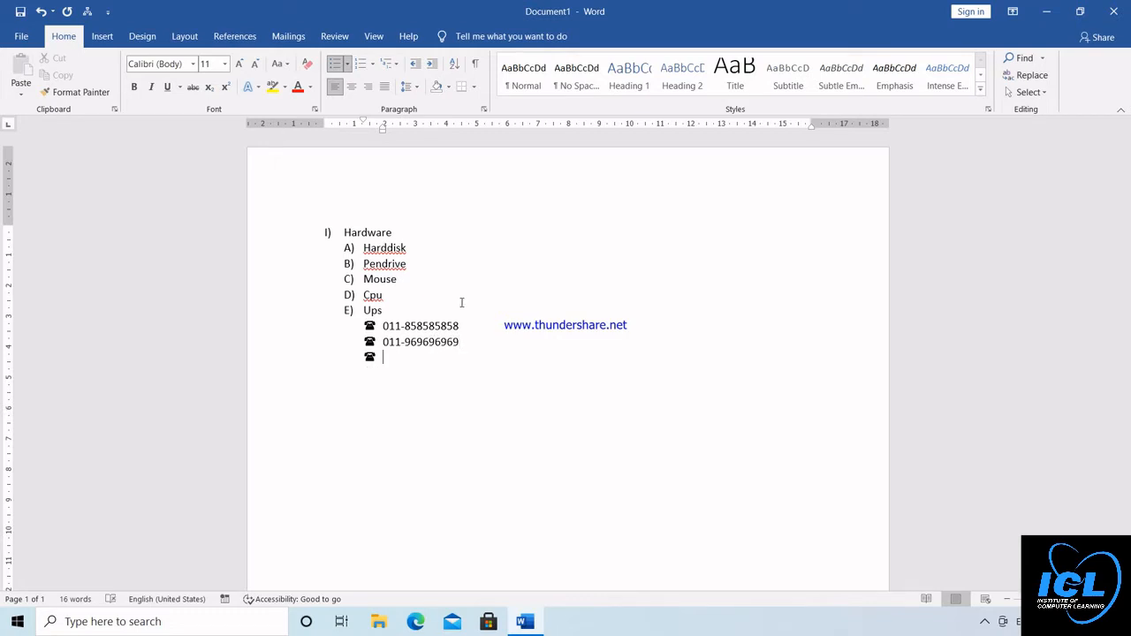
# Return to the first level, enter Software, and add System s as its first second-level item
pyautogui.hotkey('shift', 'Tab')
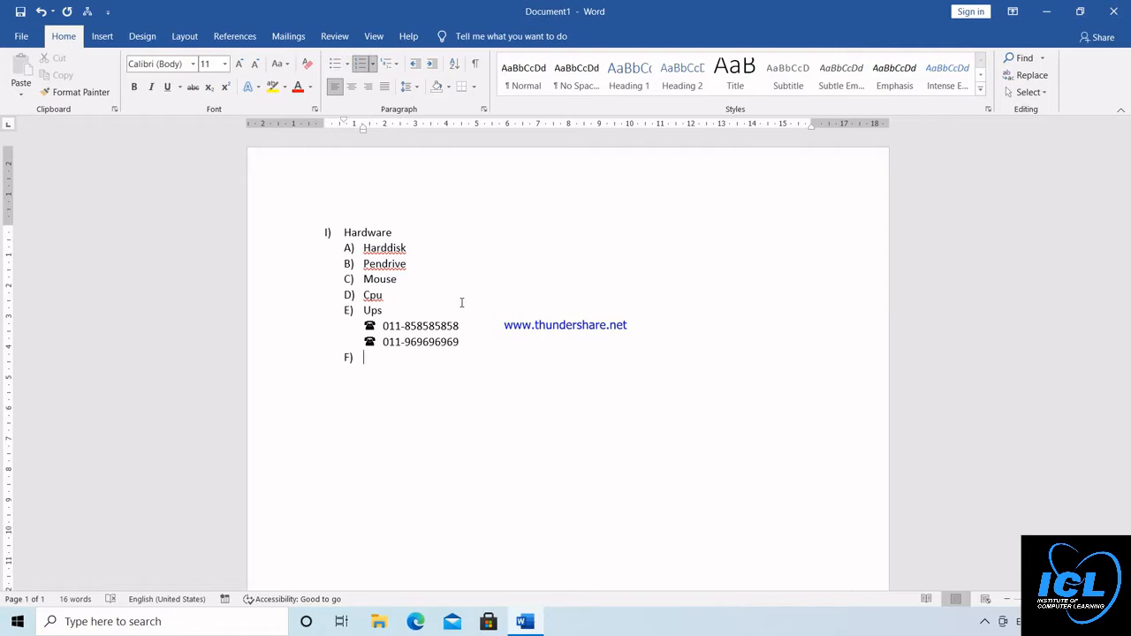
pyautogui.hotkey('shift', 'Tab')
pyautogui.write('software')
pyautogui.press('Return')
pyautogui.press('Tab')
pyautogui.write('system s')
pyautogui.press('Return')
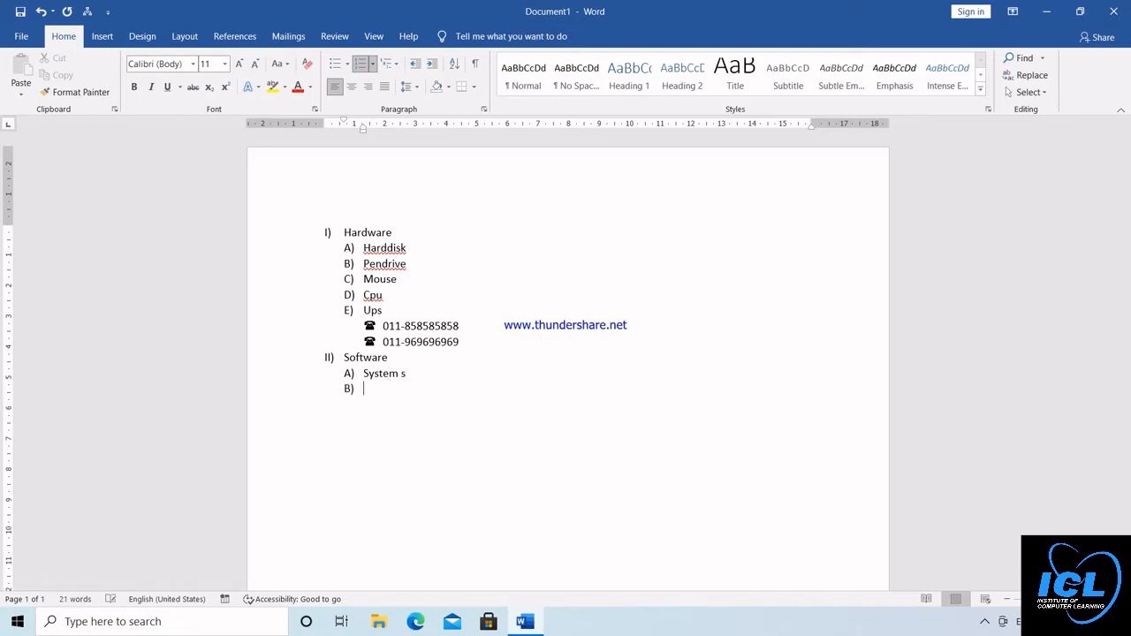
# Add Application s as a second-level item under Software, with two phone numbers as third-level items beneath it
pyautogui.write('application s')
pyautogui.press('Return')
pyautogui.press('Tab')
pyautogui.write('0')
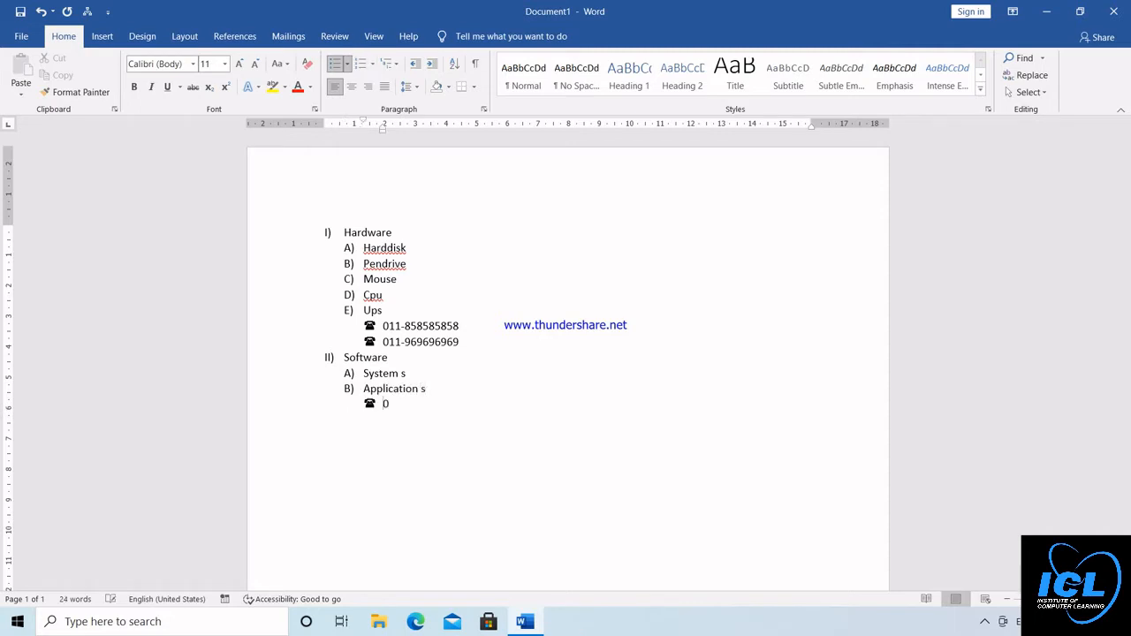
pyautogui.write('11-969696969')
pyautogui.press('Return')
pyautogui.write('01')
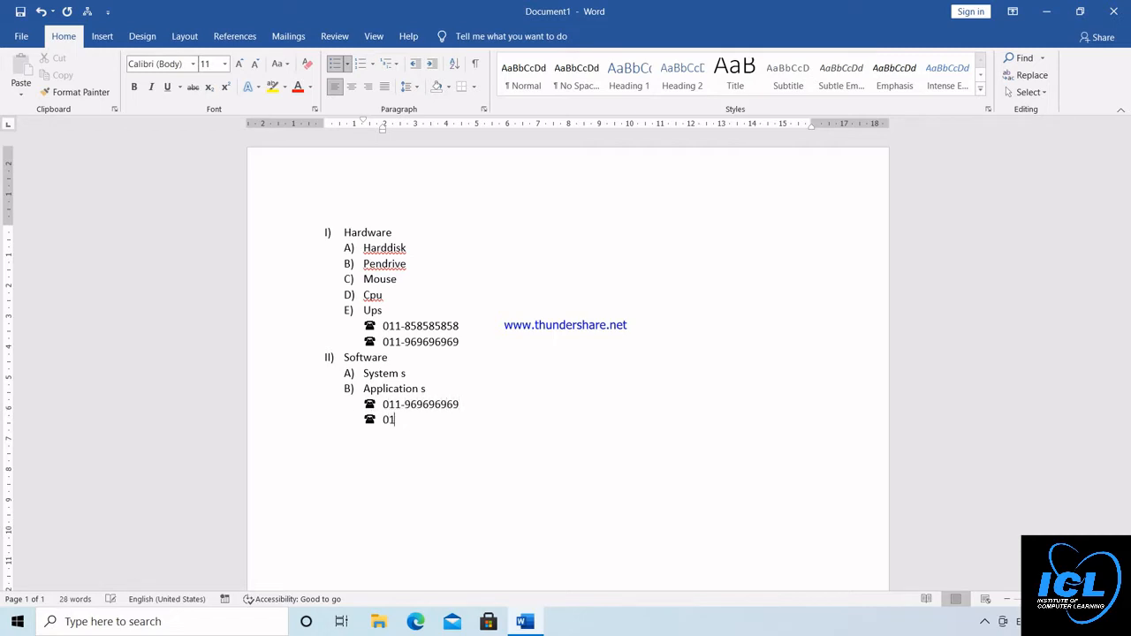
pyautogui.write('1-958585475')
pyautogui.press('Return')
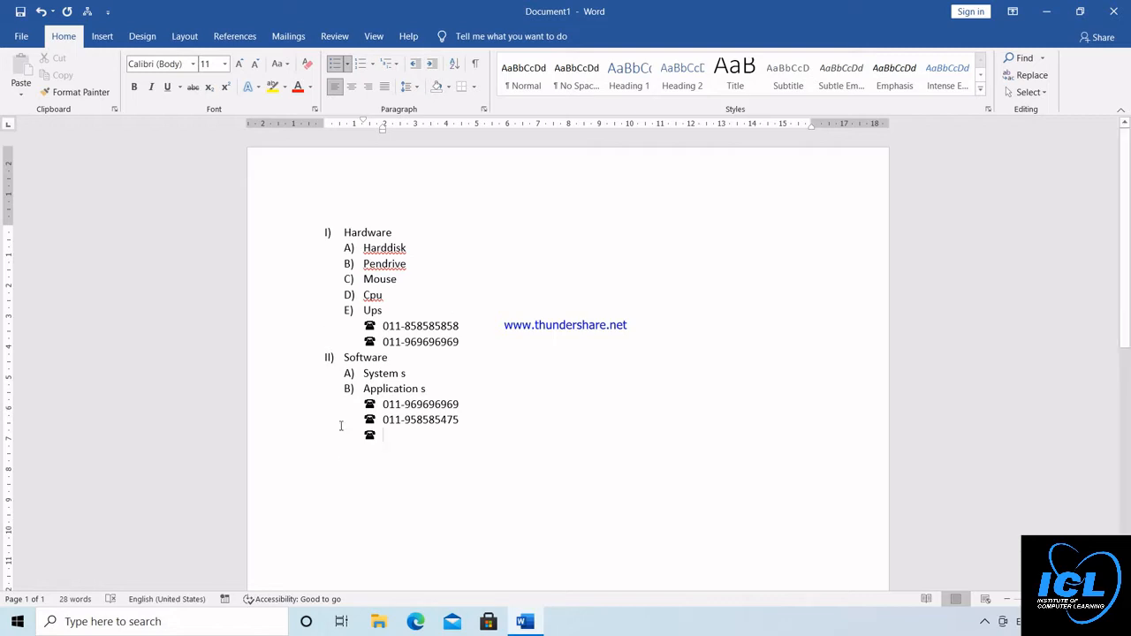
# Delete the entire multilevel list from the document
pyautogui.hotkey('ctrl', 'a')
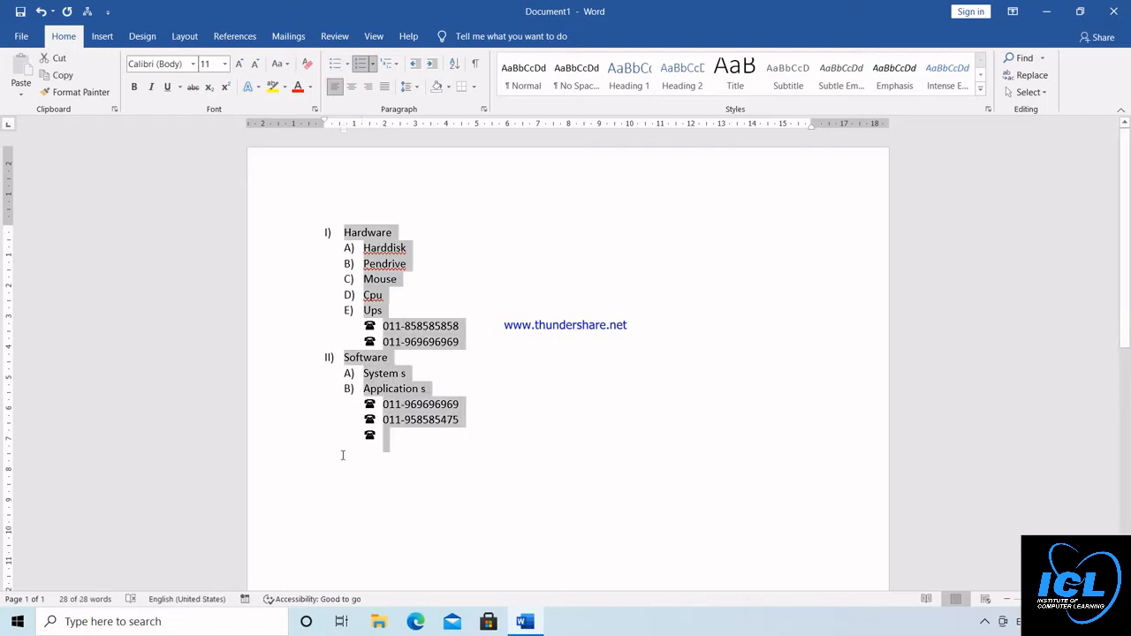
pyautogui.press('Delete')
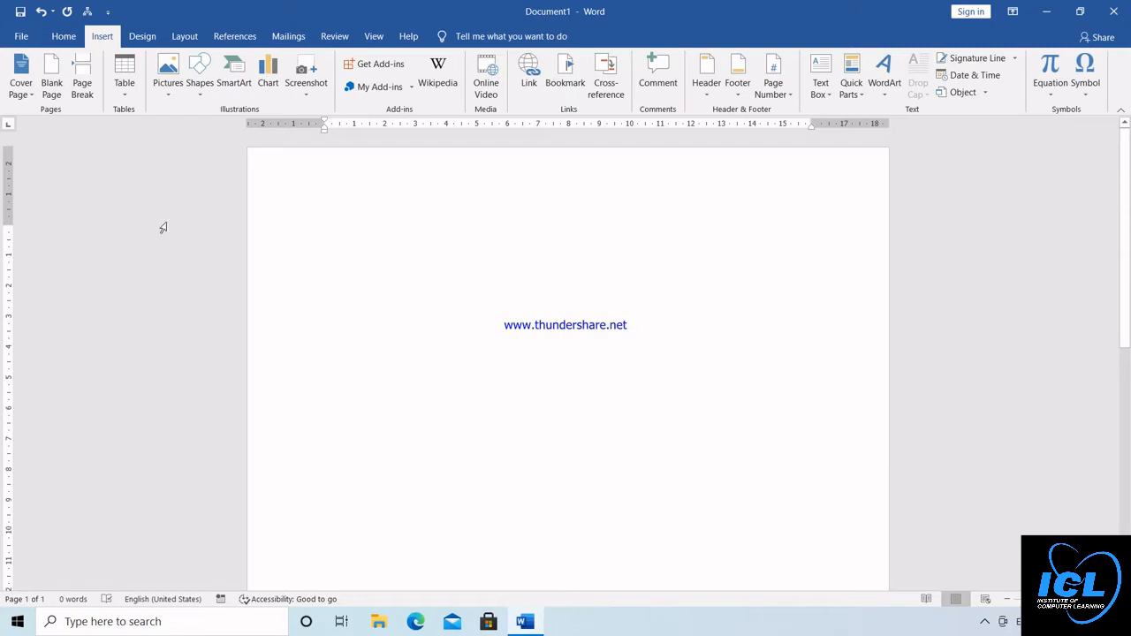
# Browse the built-in cover pages and insert the Integral cover page
pyautogui.click(29, 89)
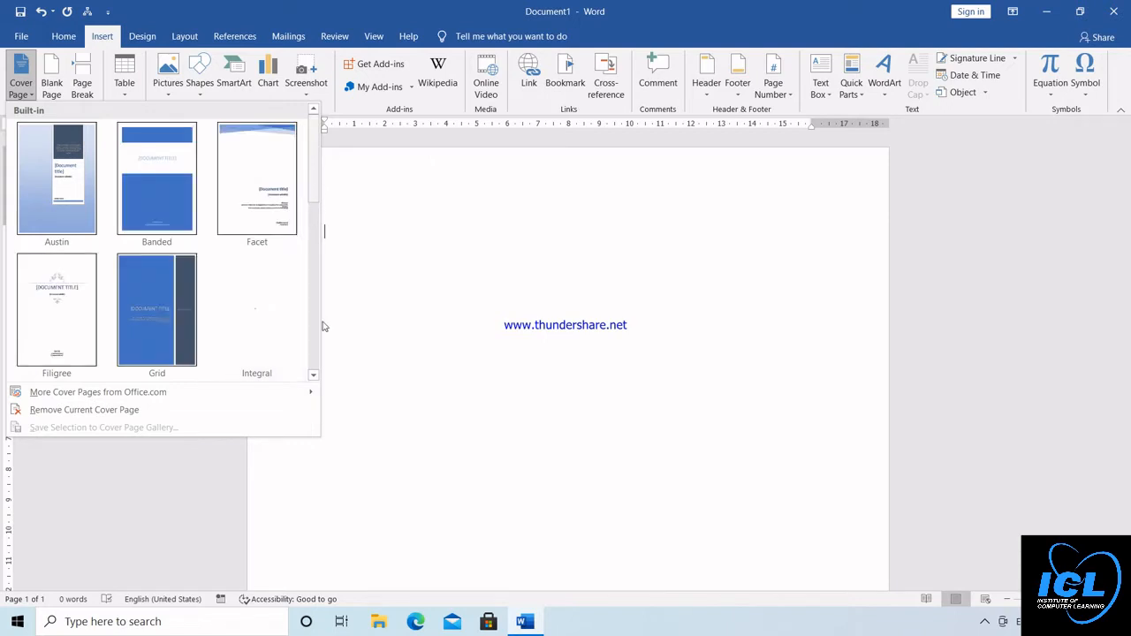
pyautogui.click(315, 357)
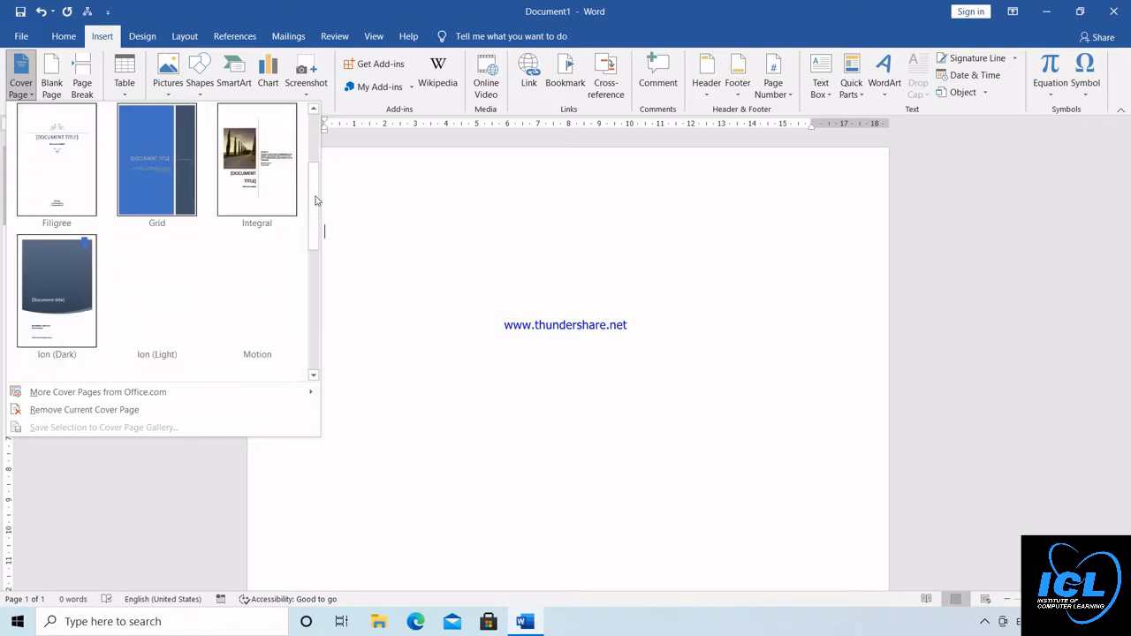
pyautogui.scroll(-1, 317, 201)
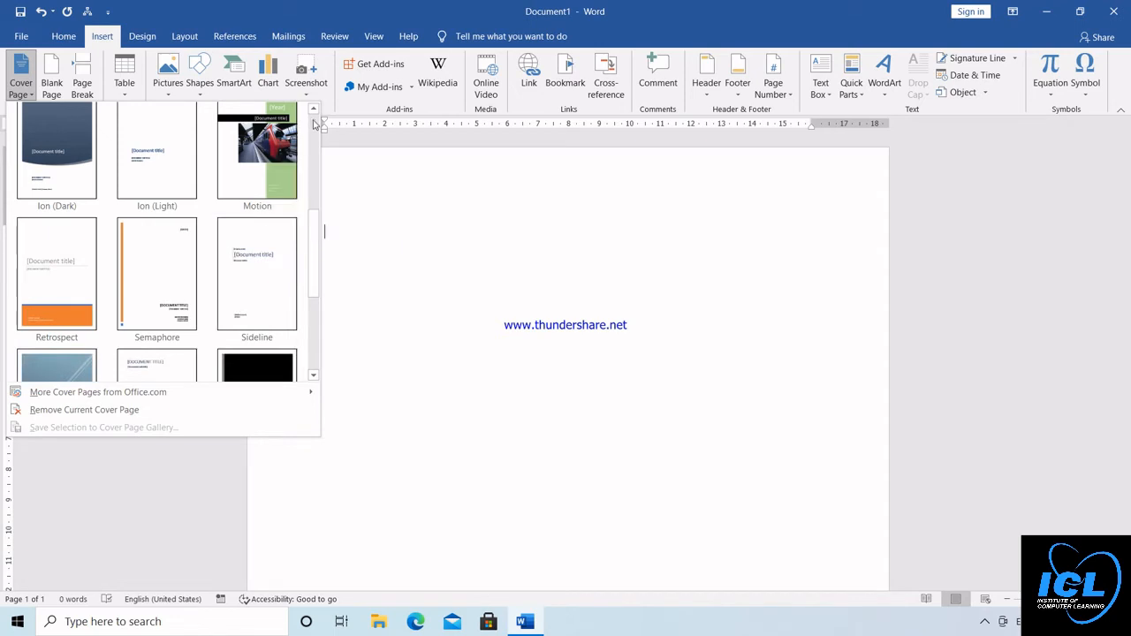
pyautogui.scroll(2, 247, 152)
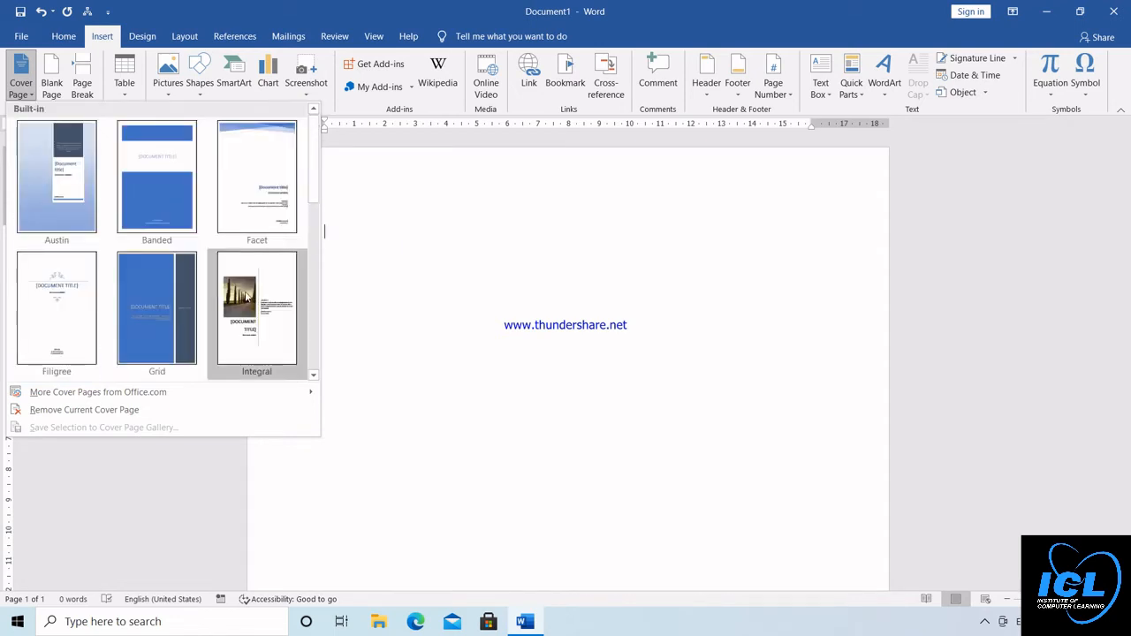
pyautogui.press('Escape')
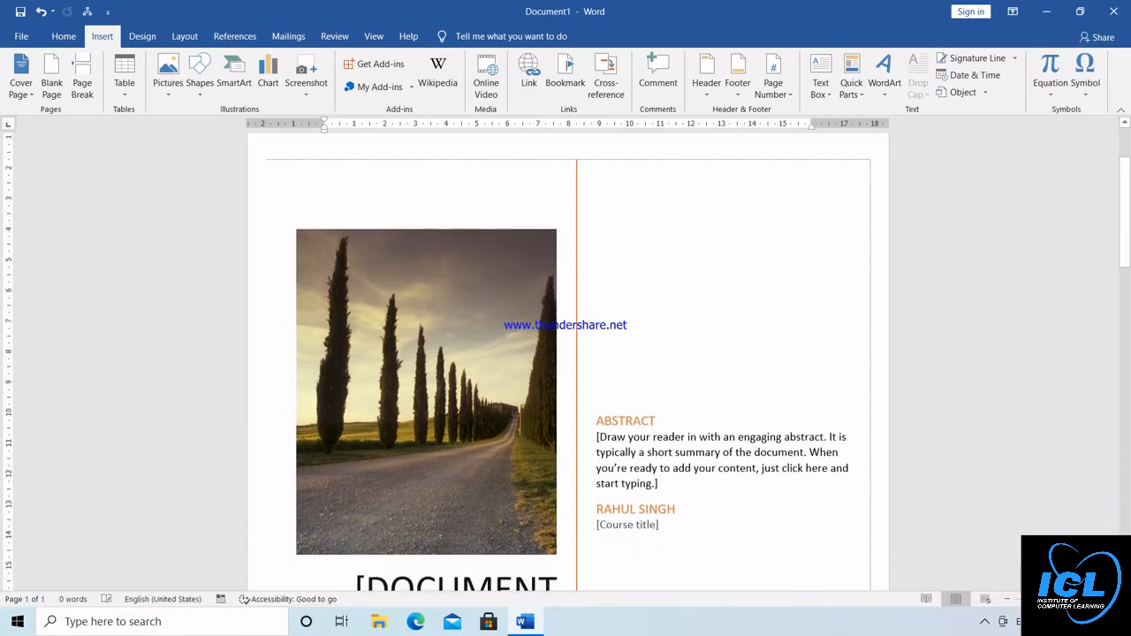
# Delete the entire cover page so the document is empty
pyautogui.scroll(-2, 568, 362)
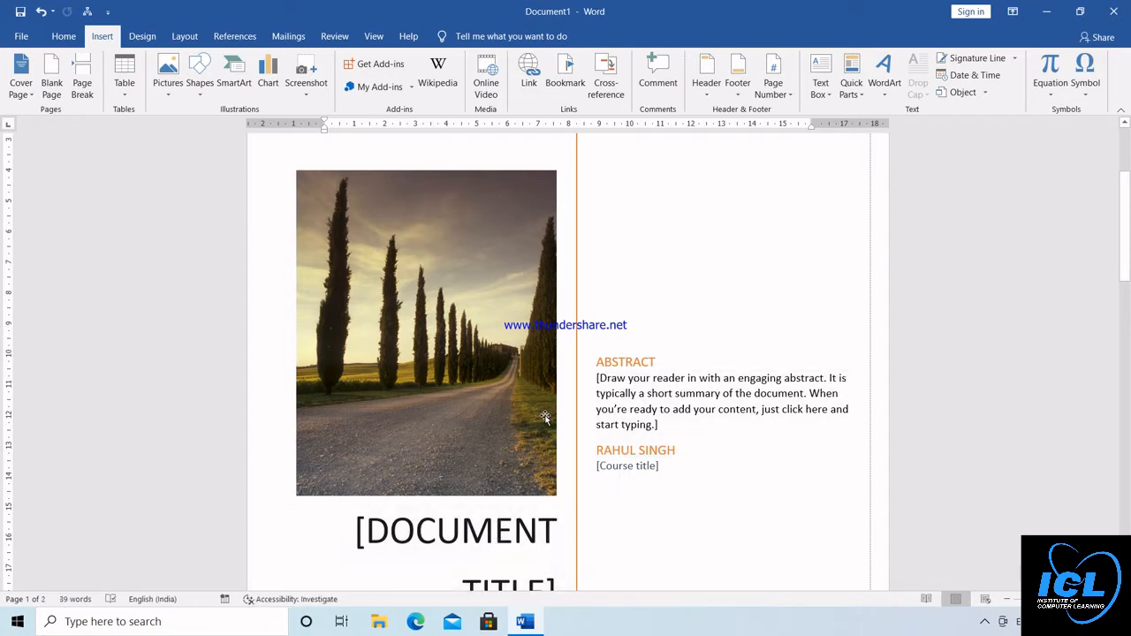
pyautogui.hotkey('ctrl', 'a')
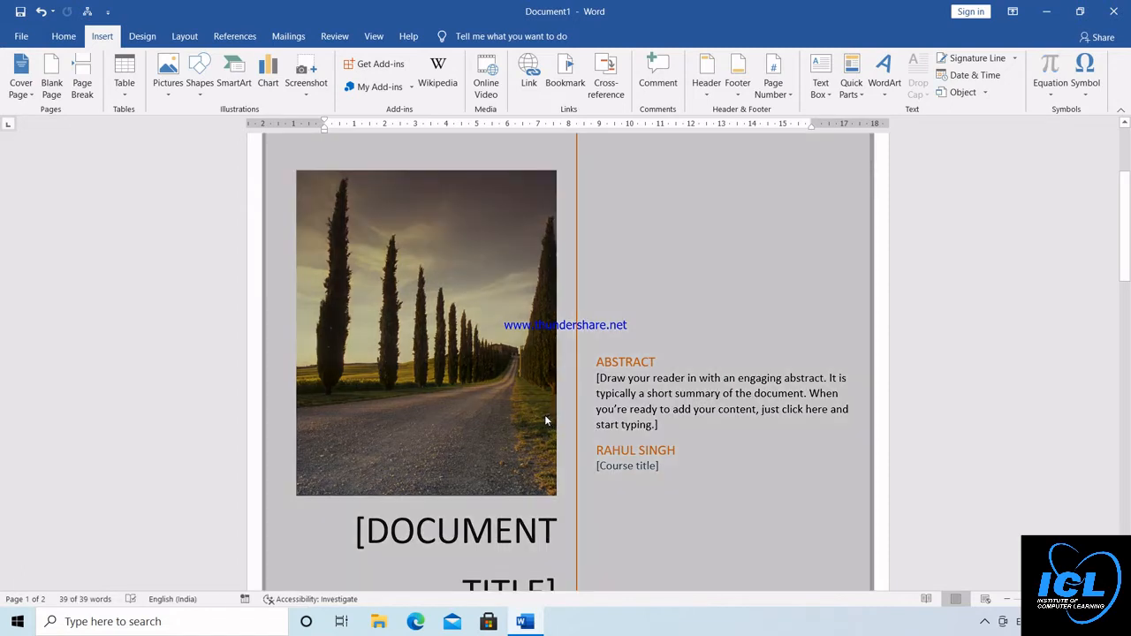
pyautogui.press('Delete')
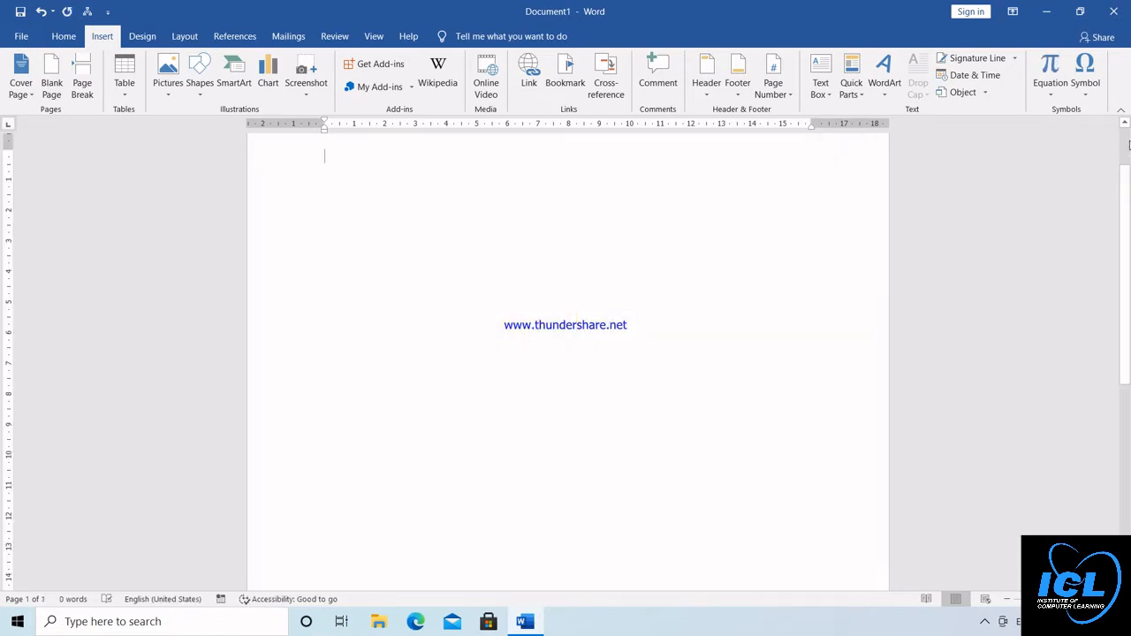
pyautogui.click(1129, 141)
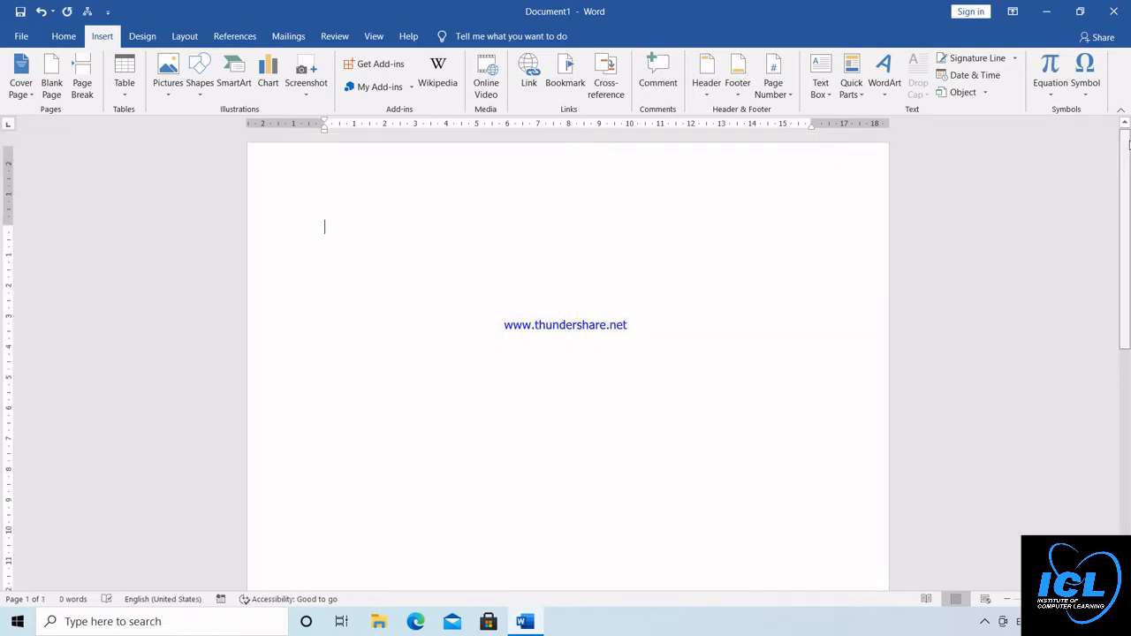
# Insert blank pages into the document and delete them again, back to a single page
pyautogui.click(50, 81)
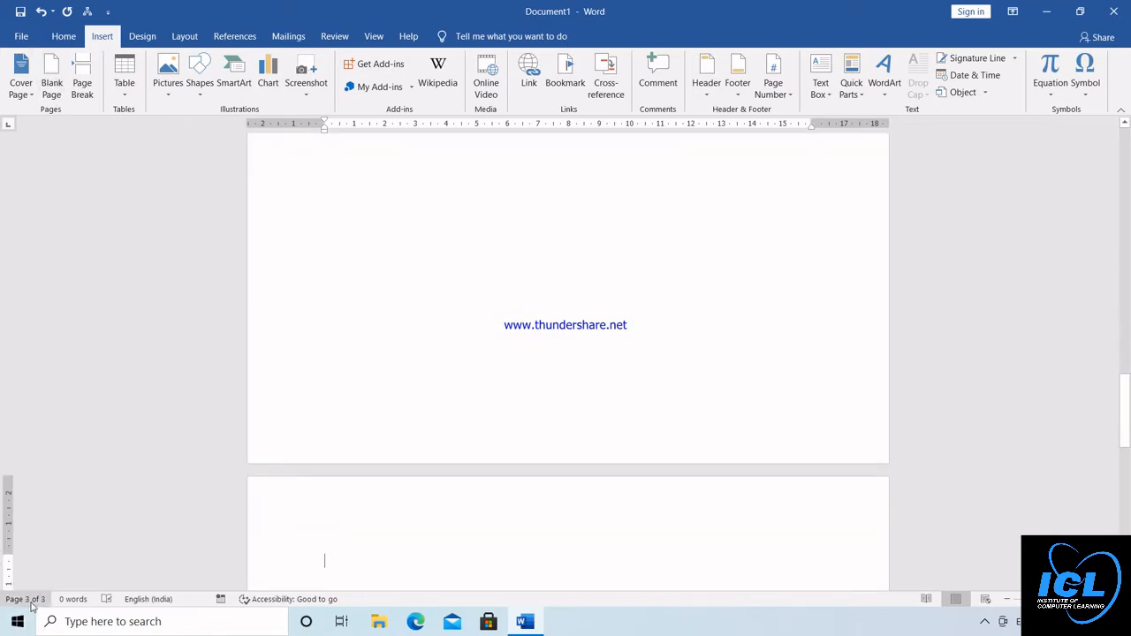
pyautogui.click(51, 88)
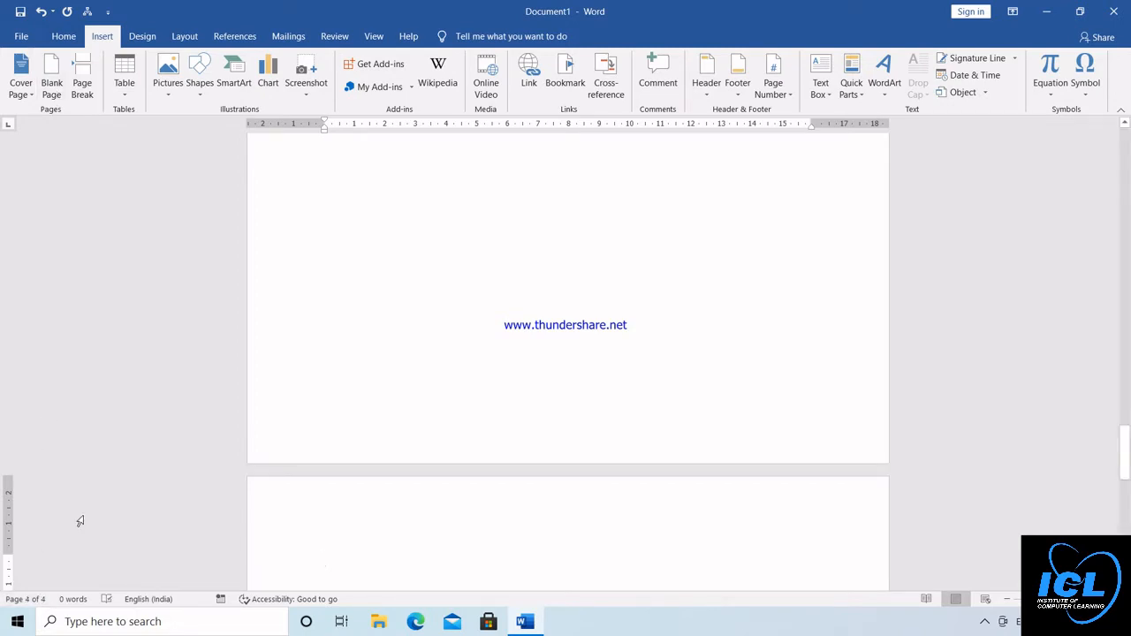
pyautogui.press('BackSpace')
pyautogui.press('BackSpace')
pyautogui.press('BackSpace')
pyautogui.press('BackSpace')
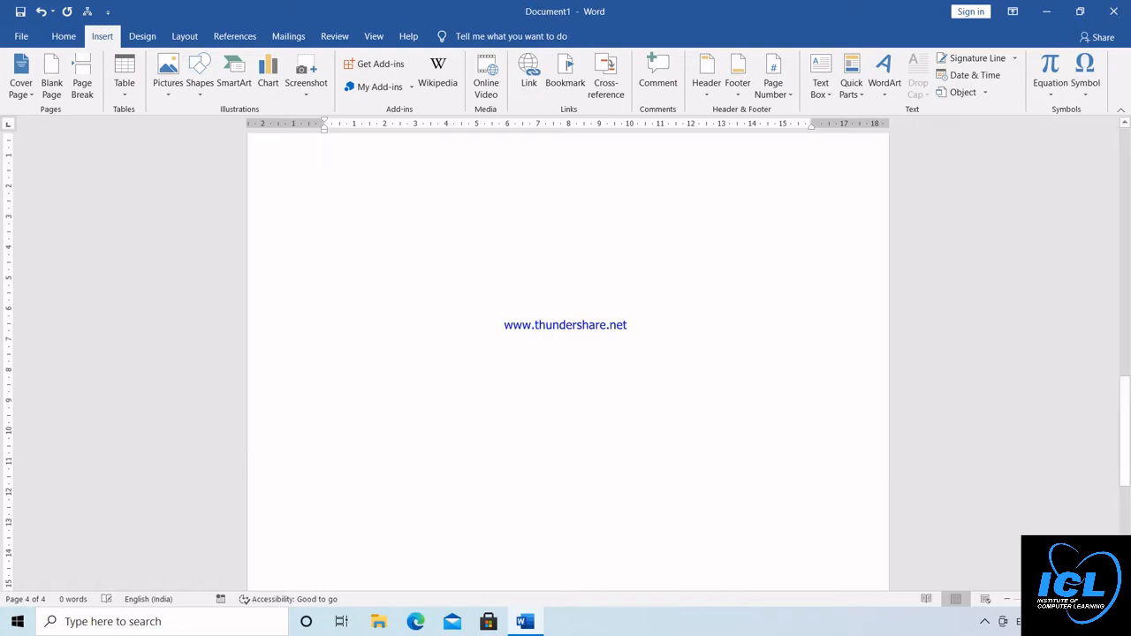
pyautogui.press('BackSpace')
pyautogui.press('BackSpace')
pyautogui.press('BackSpace')
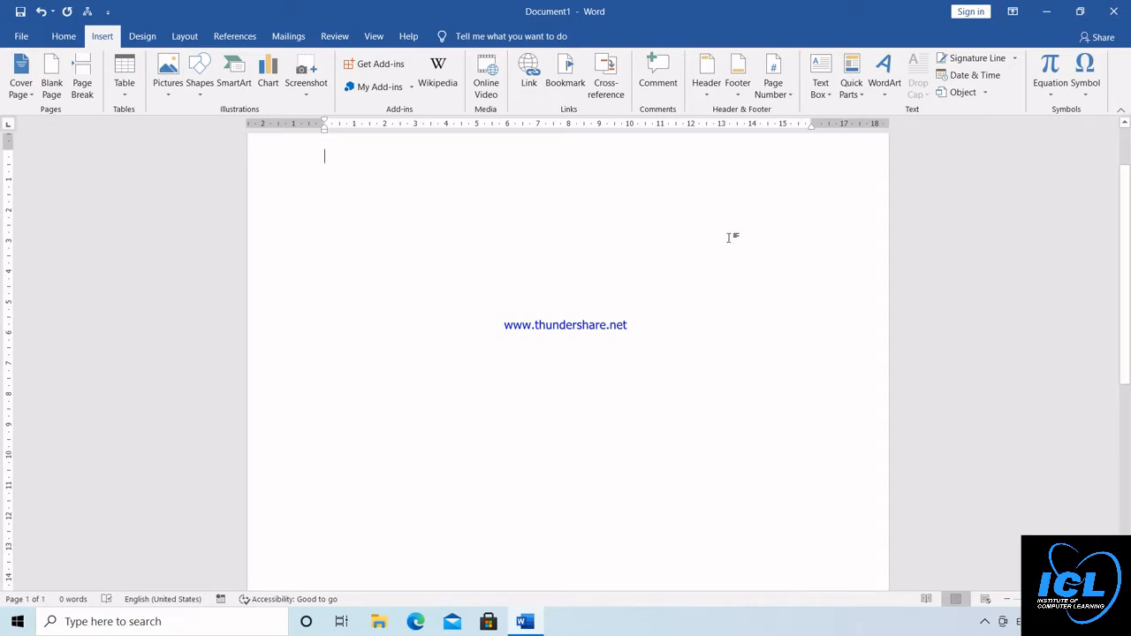
pyautogui.scroll(1, 945, 169)
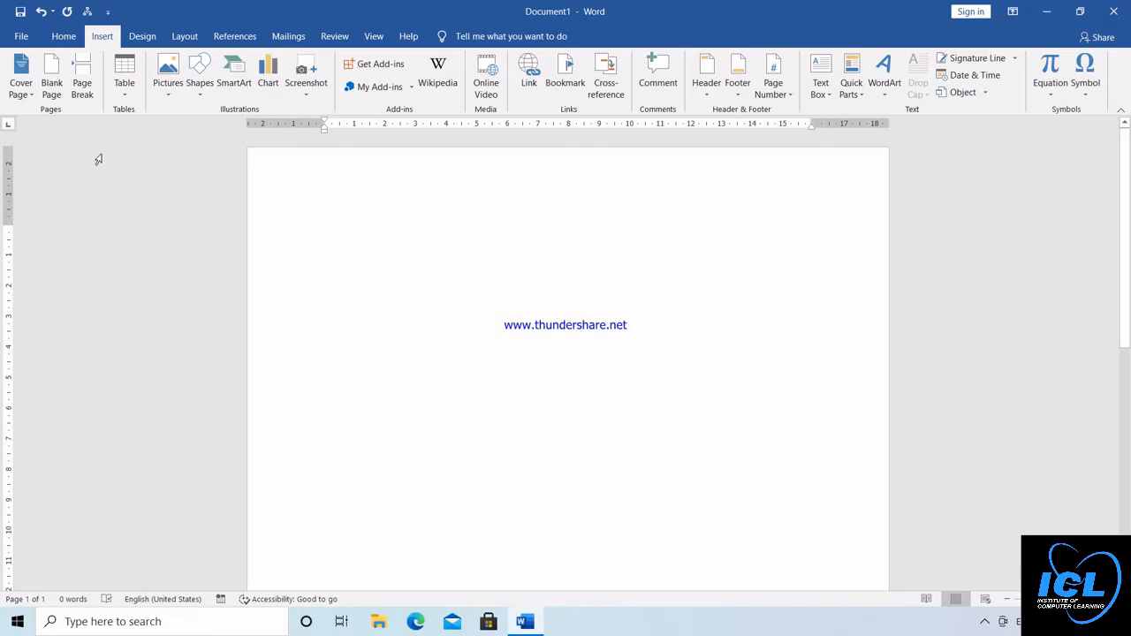
# Insert a 10x8 table and enlarge it to cells about 1.67 cm wide and 0.99 cm high
pyautogui.click(125, 89)
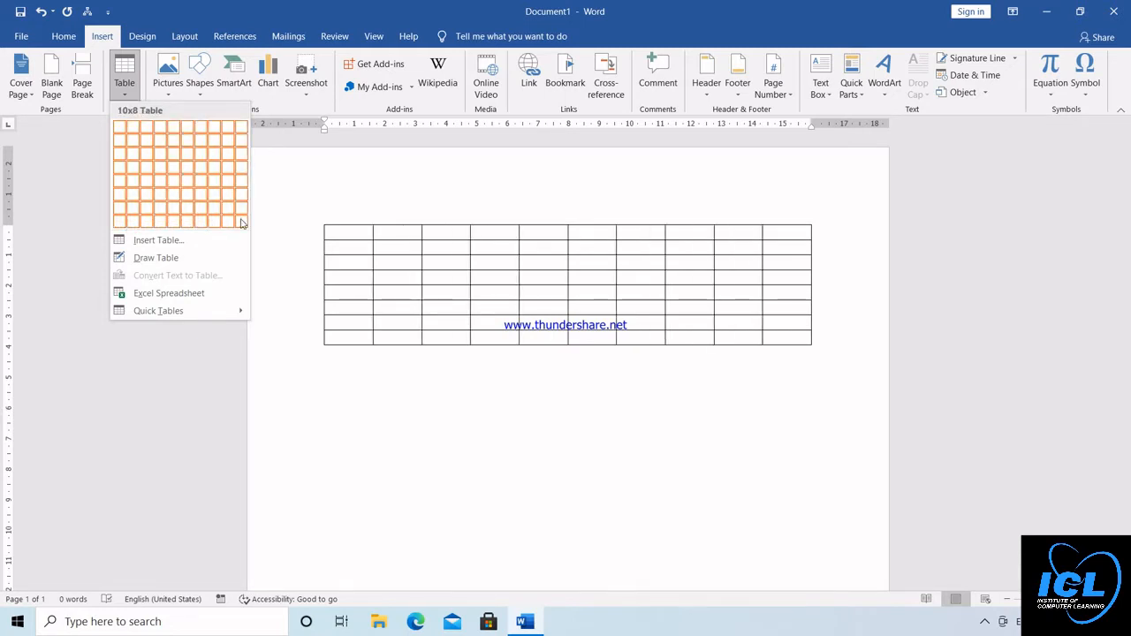
pyautogui.press('Escape')
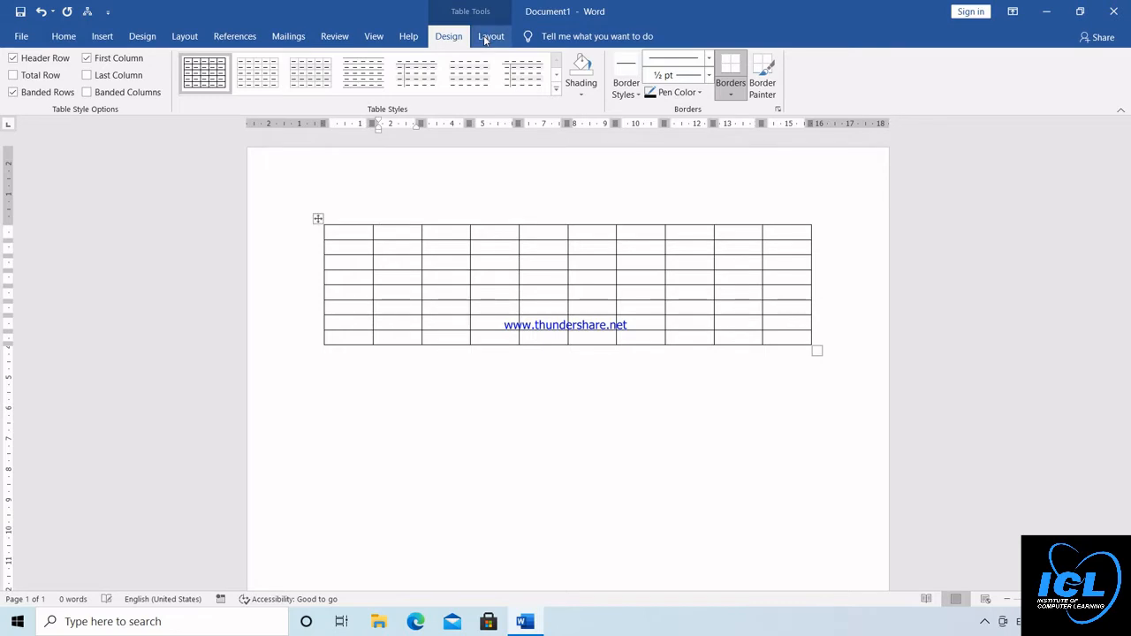
pyautogui.click(490, 36)
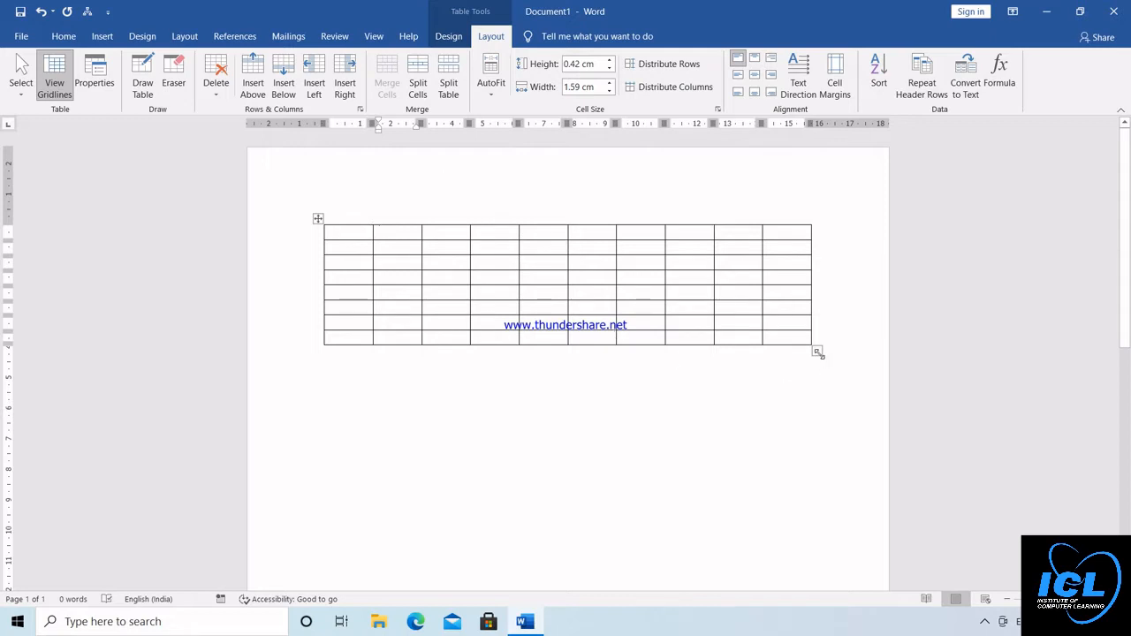
pyautogui.moveTo(814, 373); pyautogui.dragTo(834, 473)
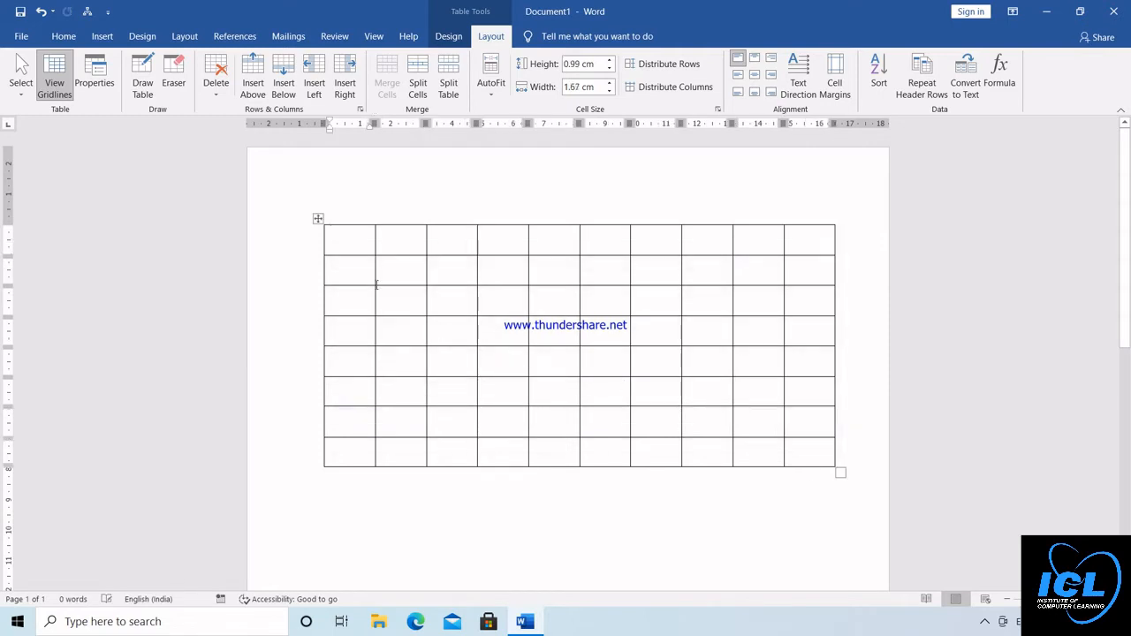
# Enter 3 and 44 in the first row's first two cells, with 434 and 5 in the second and third cells below
pyautogui.write('3')
pyautogui.press('Tab')
pyautogui.write('44')
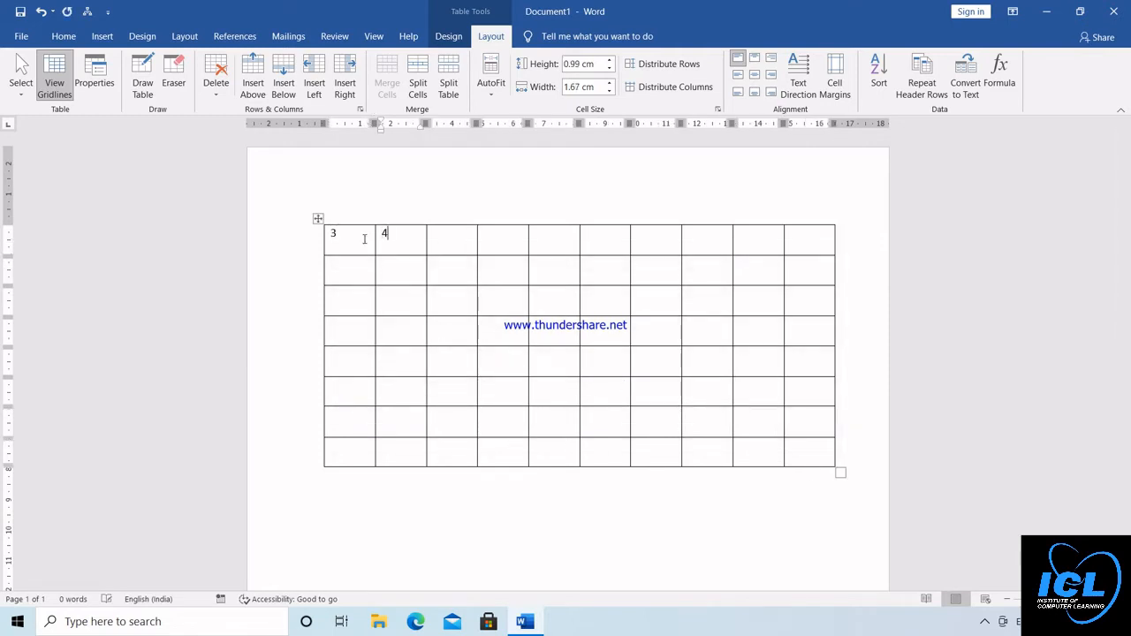
pyautogui.press('Down')
pyautogui.write('434')
pyautogui.press('Tab')
pyautogui.write('5')
# Enter 545, 46, 46 and 65 from the third row's third cell, 3 and 434 in its last two, and 3 to start the fourth row
pyautogui.press('Down')
pyautogui.write('545')
pyautogui.press('Tab')
pyautogui.write('46')
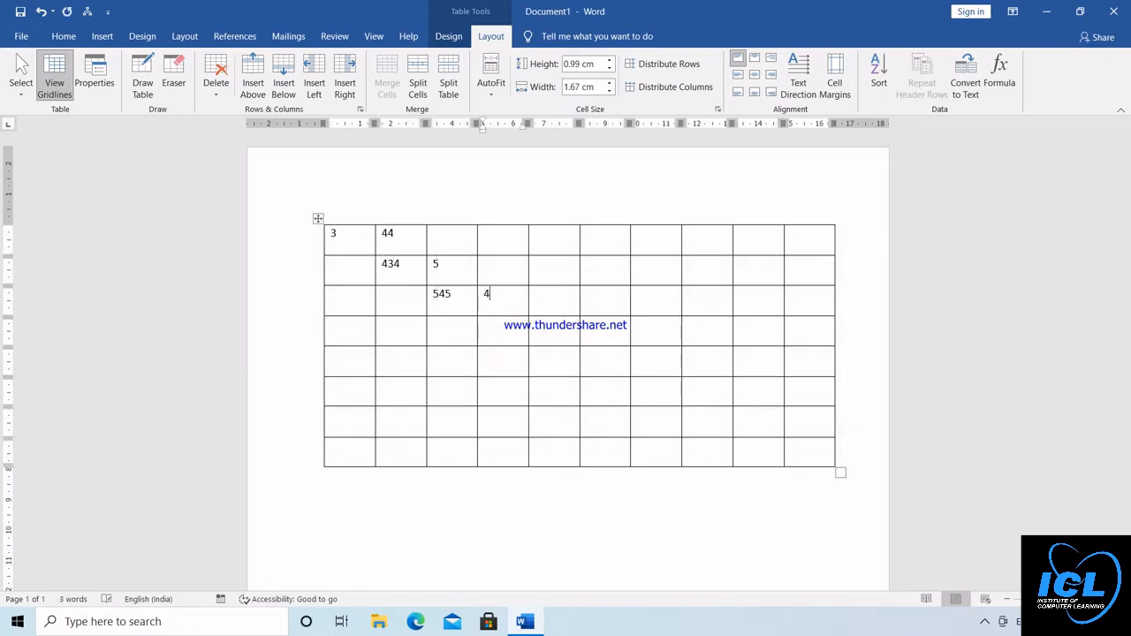
pyautogui.press('Tab')
pyautogui.write('46')
pyautogui.press('Tab')
pyautogui.write('65\t\t\t3\t434\t3')
pyautogui.press('Down')
pyautogui.press('Down')
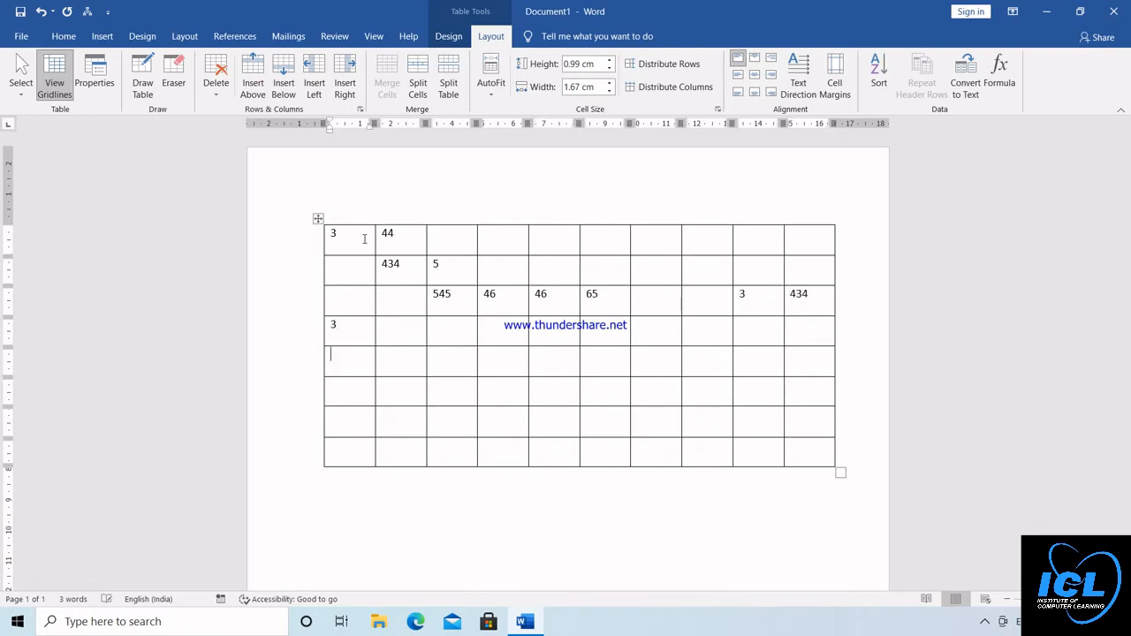
# Start the sixth row with 43, 4, 5 and 55, put Dffdf in its seventh cell, and enter Fddf directly above that cell
pyautogui.write('43\t4\t5\t55')
pyautogui.press('Tab')
pyautogui.press('Tab')
pyautogui.press('Tab')
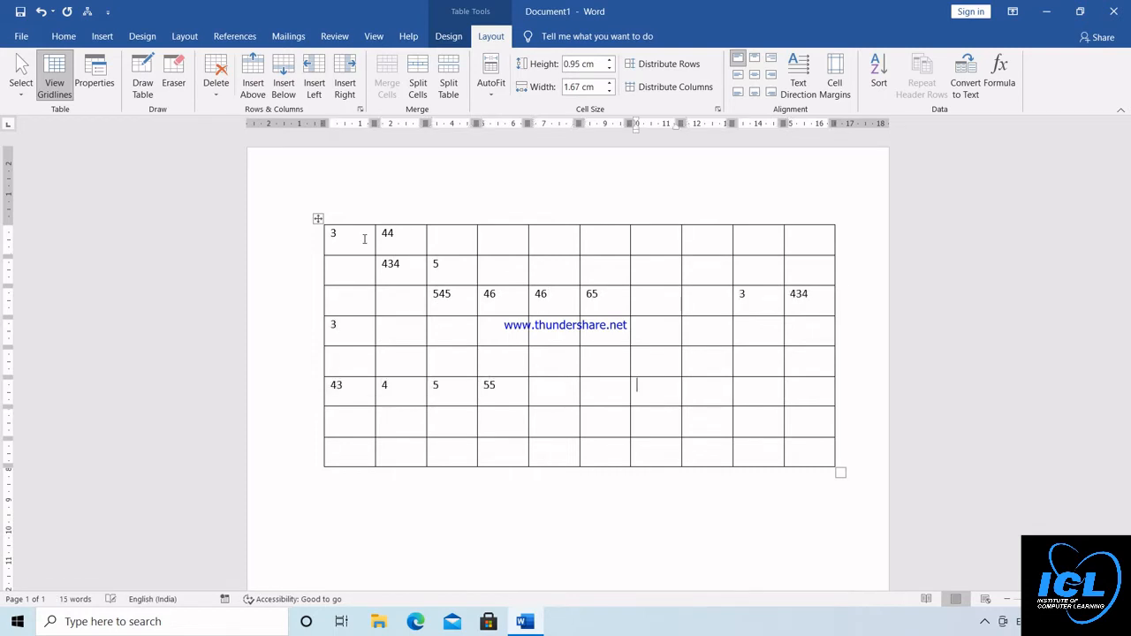
pyautogui.write('dff')
pyautogui.press('Up')
pyautogui.write('fddf')
pyautogui.press('Down')
pyautogui.write('df')
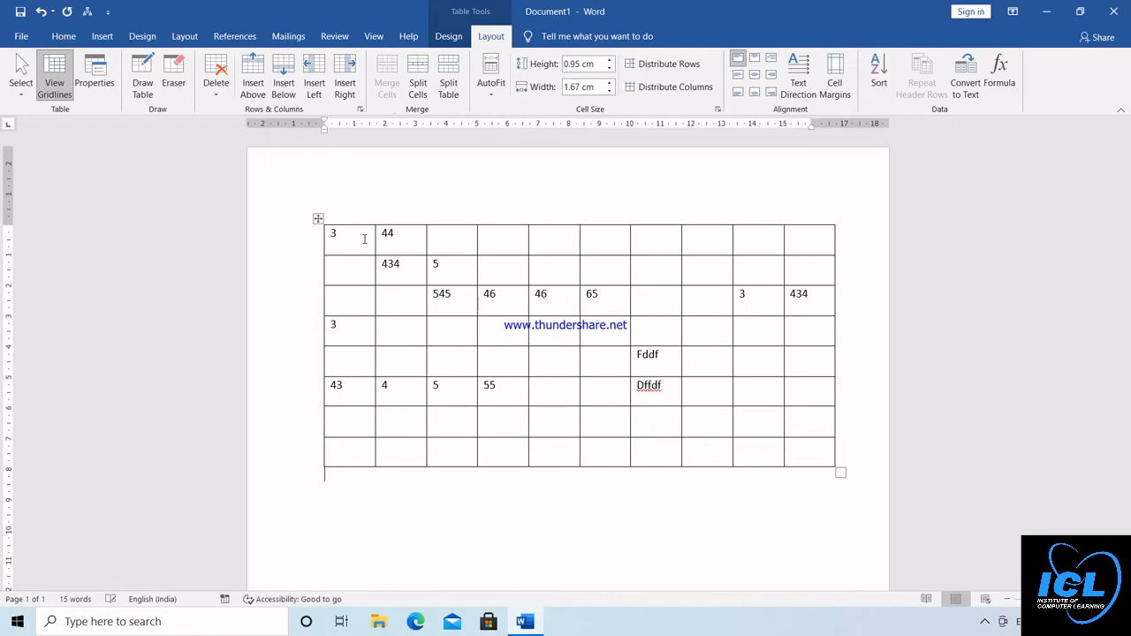
# Enter the text fdf in the paragraph directly below the table
pyautogui.press('Down')
pyautogui.press('Down')
pyautogui.press('Down')
pyautogui.write('fdf')
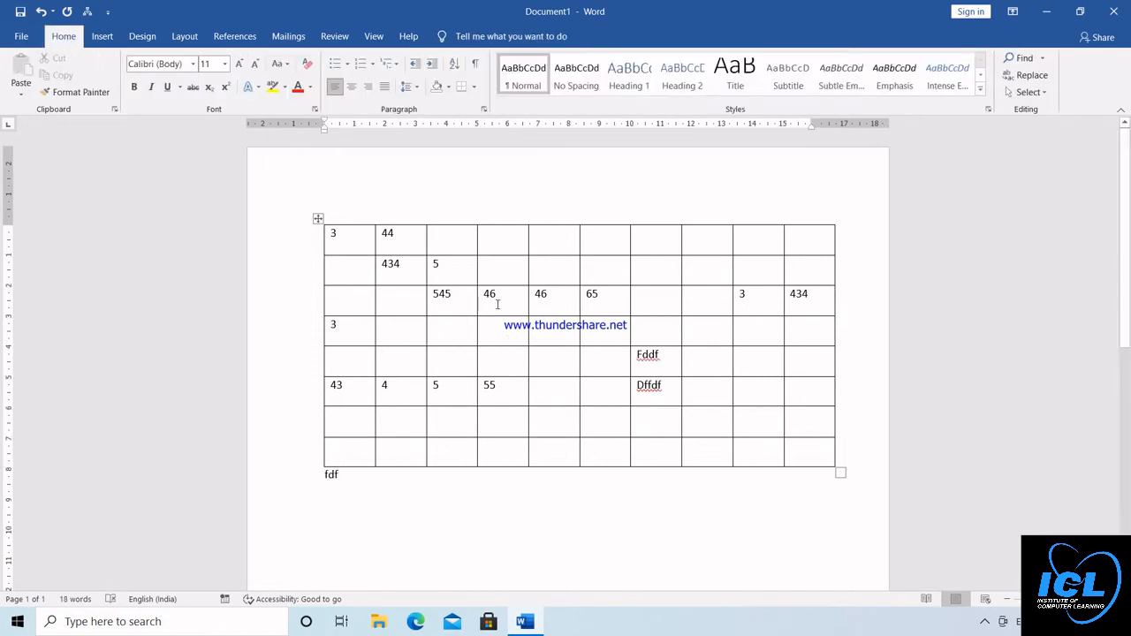
# Insert a new row above the table's first row
pyautogui.click(525, 334)
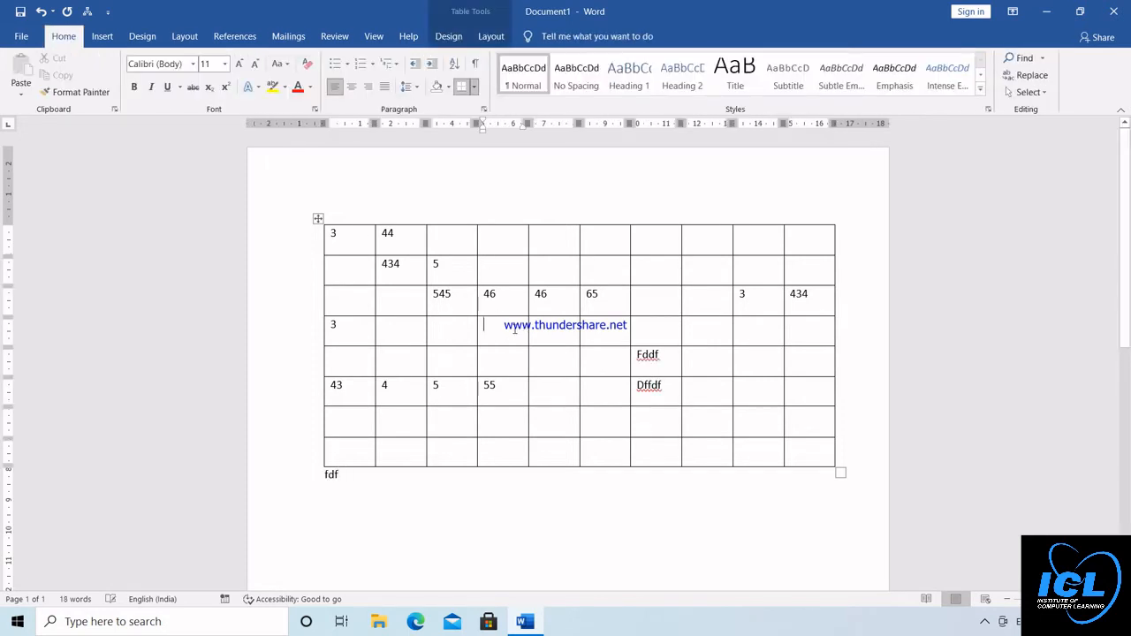
pyautogui.click(494, 36)
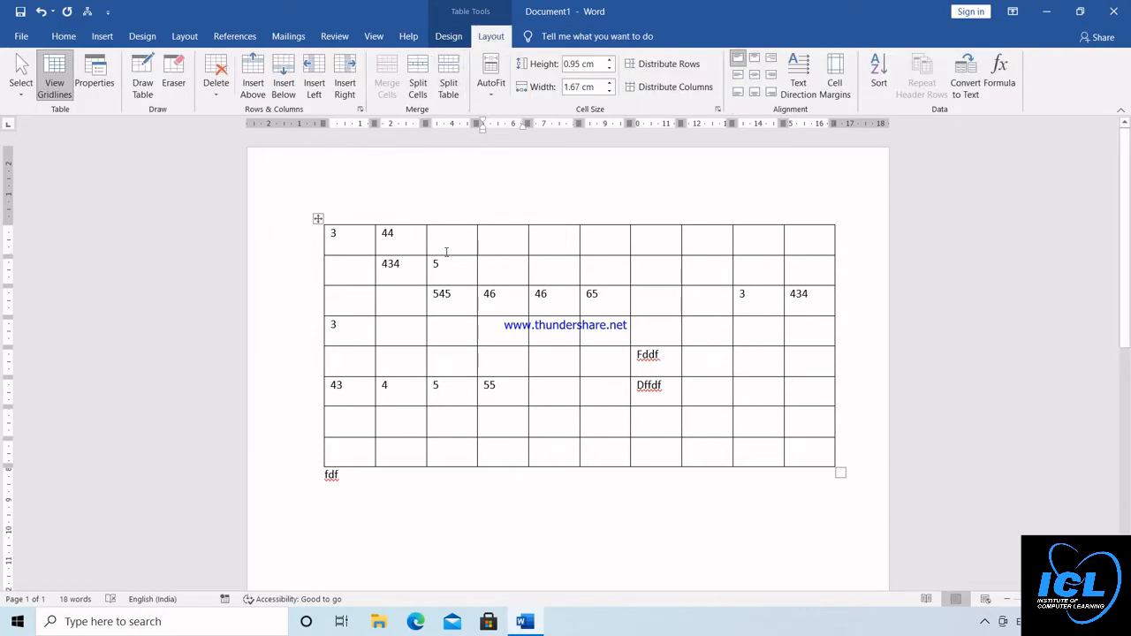
pyautogui.click(565, 245)
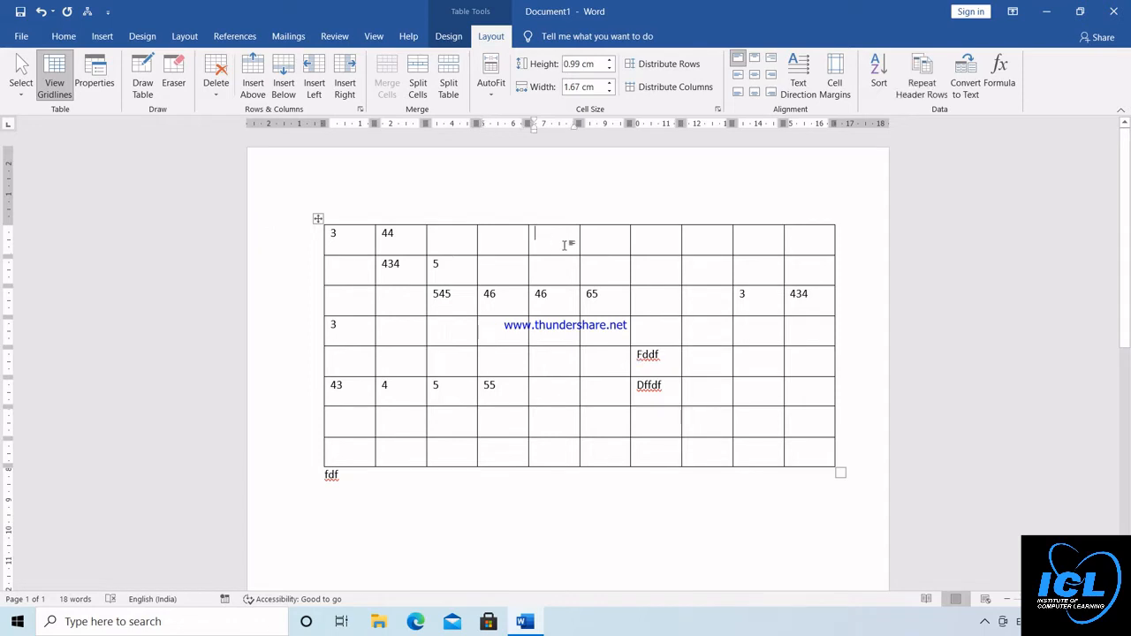
pyautogui.click(254, 71)
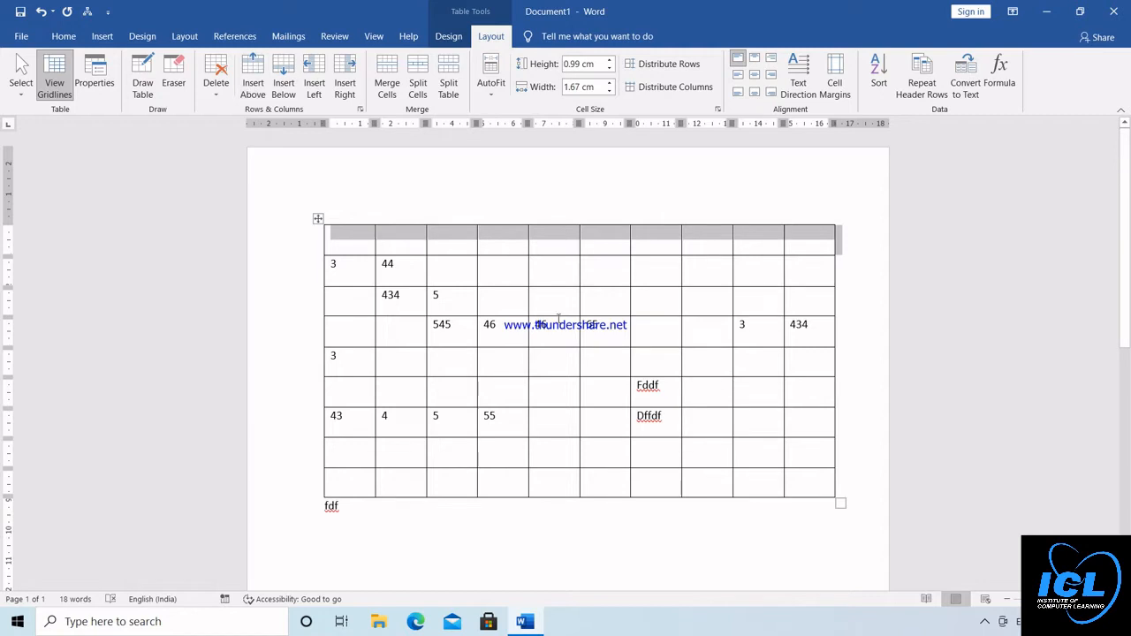
# Enter dsf in the cell under 55 and insert a new row below the row containing 55
pyautogui.click(549, 426)
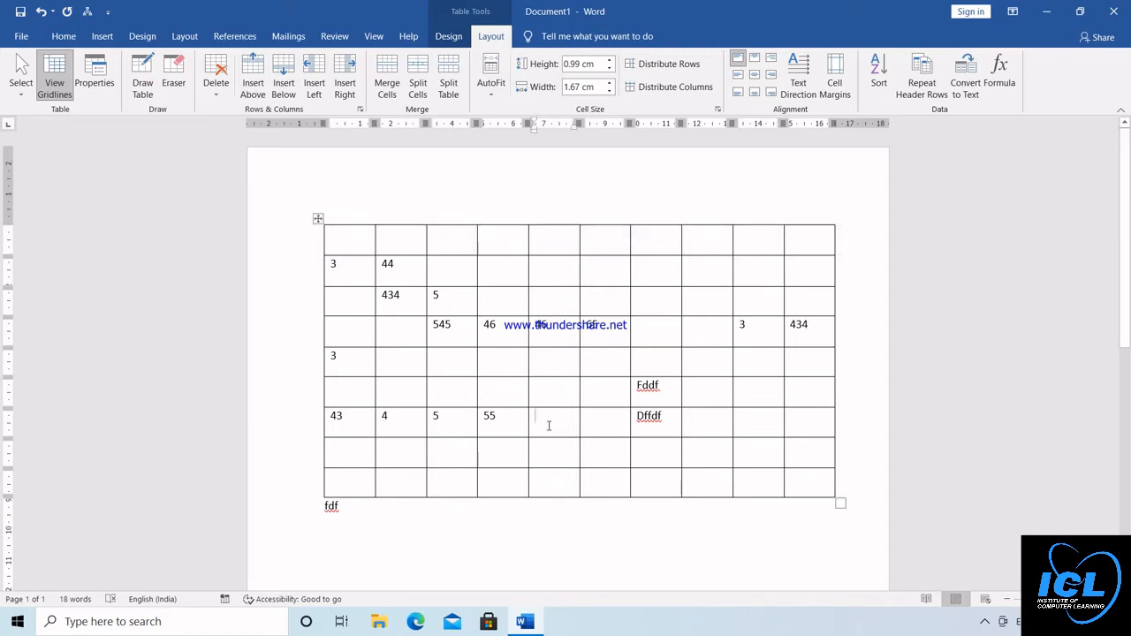
pyautogui.click(500, 414)
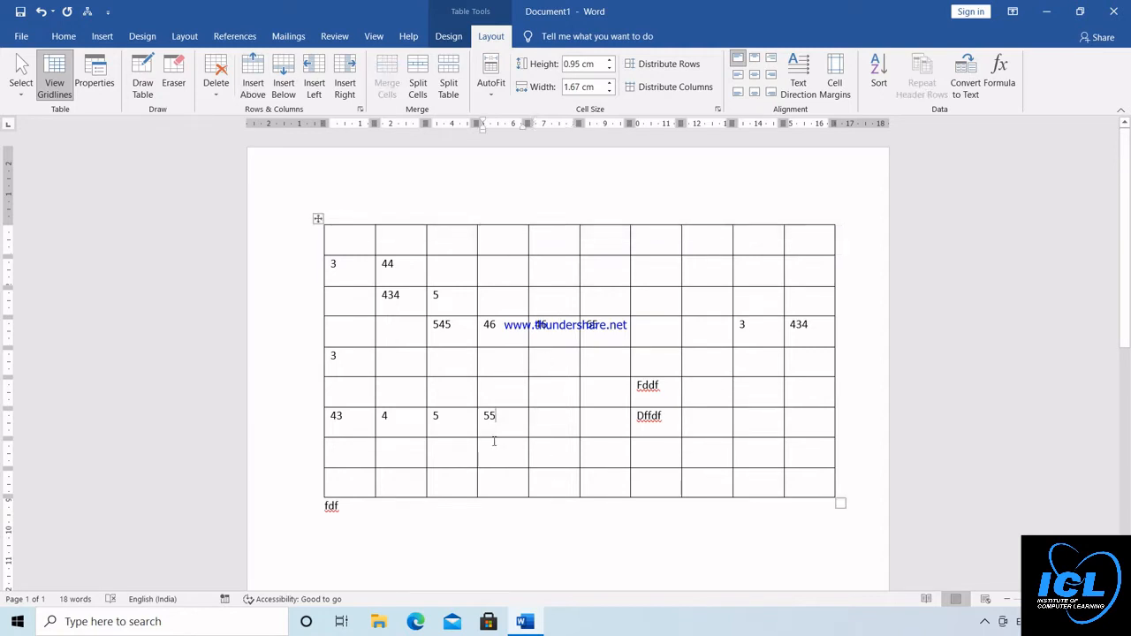
pyautogui.click(494, 441)
pyautogui.write('dsf')
pyautogui.click(283, 78)
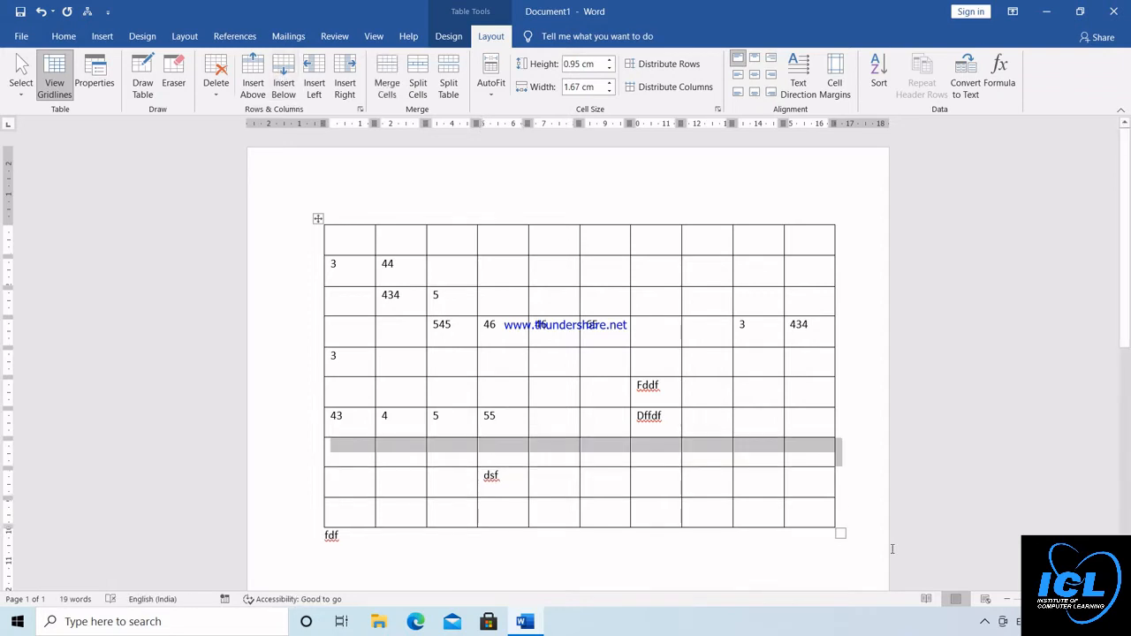
# Shrink the table to cells about 1.42 cm wide and 0.81 cm high, and insert a column to the right of the last one
pyautogui.moveTo(839, 535); pyautogui.dragTo(761, 472)
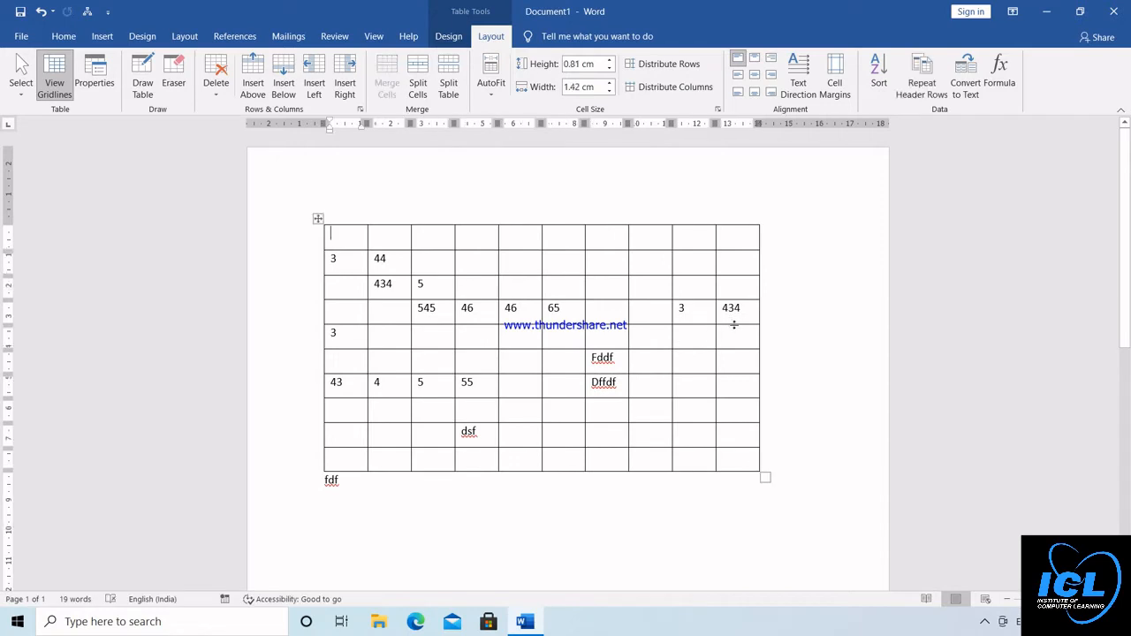
pyautogui.click(739, 319)
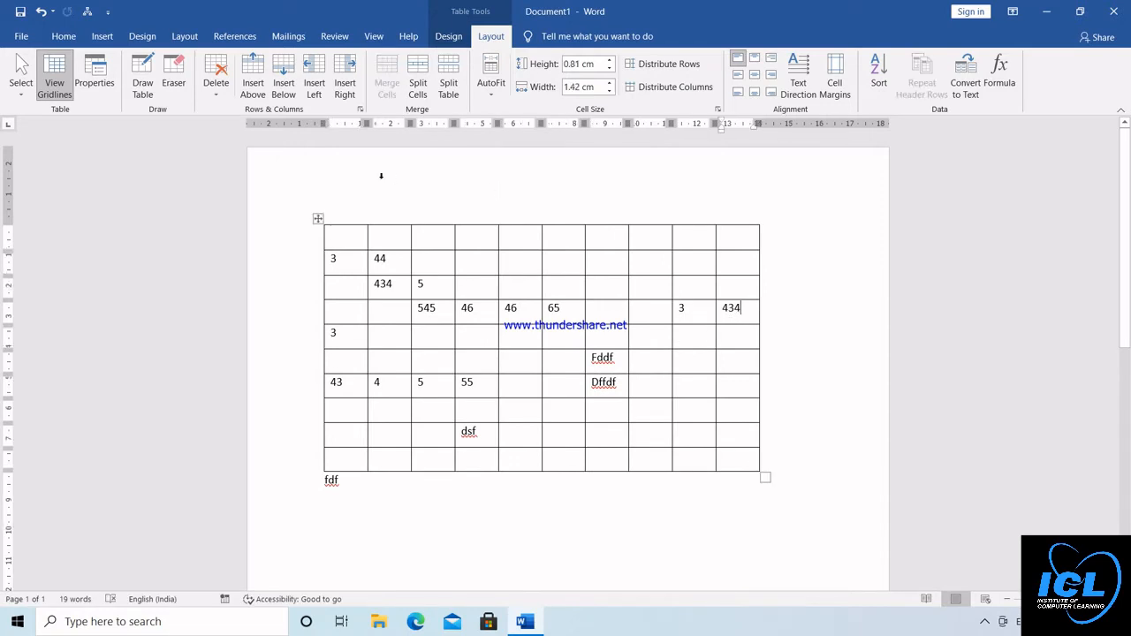
pyautogui.click(343, 72)
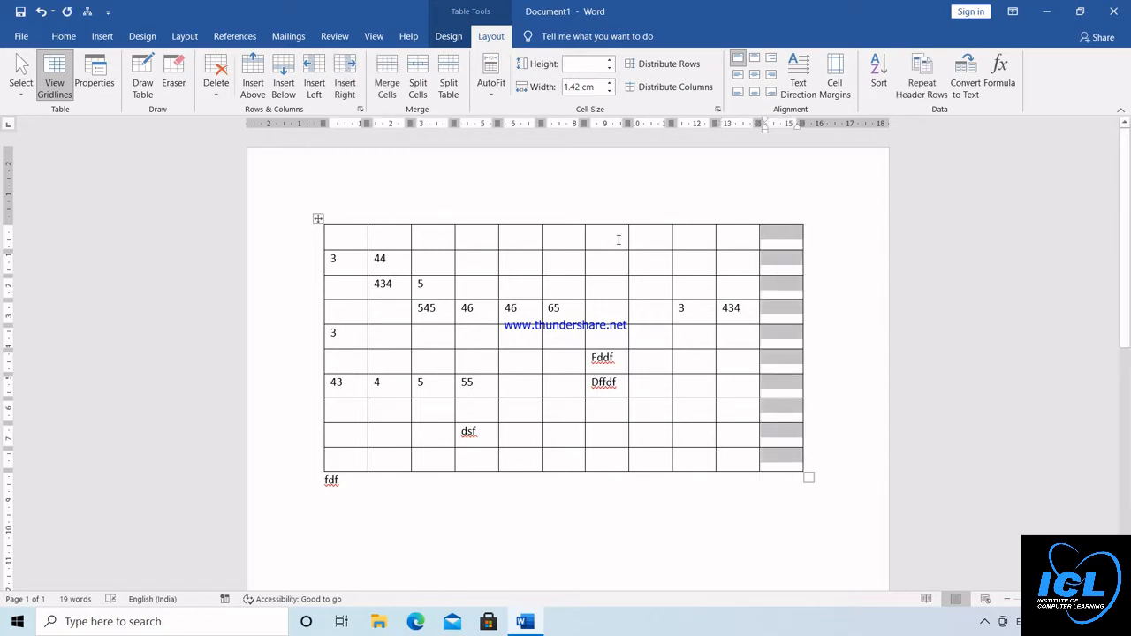
# Insert a new column to the left of the table's first column
pyautogui.click(695, 311)
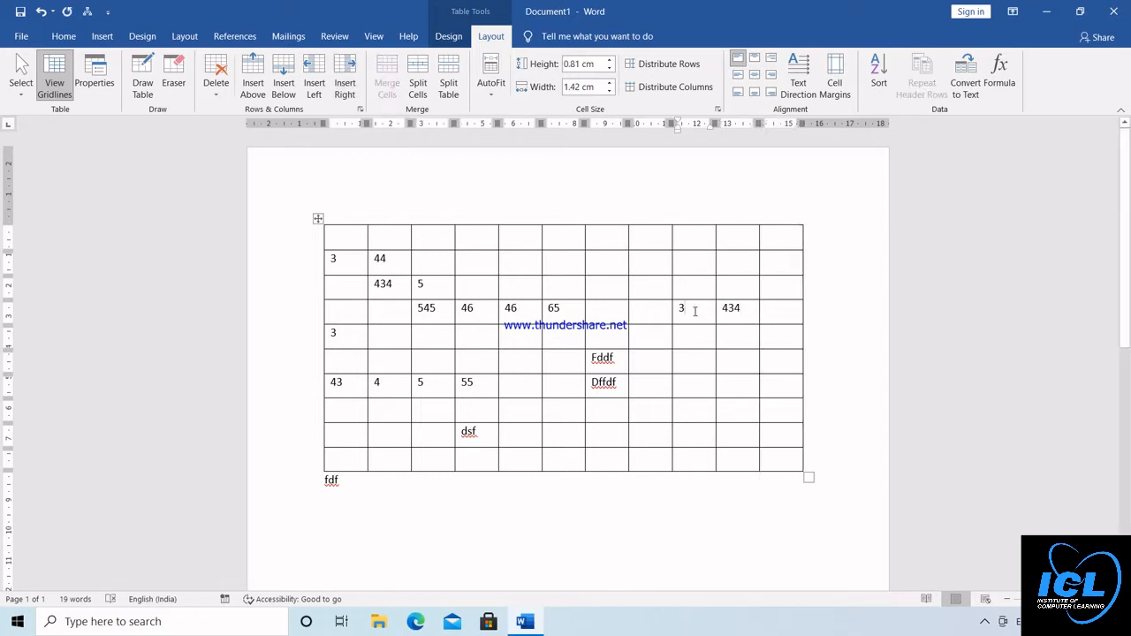
pyautogui.click(331, 258)
pyautogui.click(314, 75)
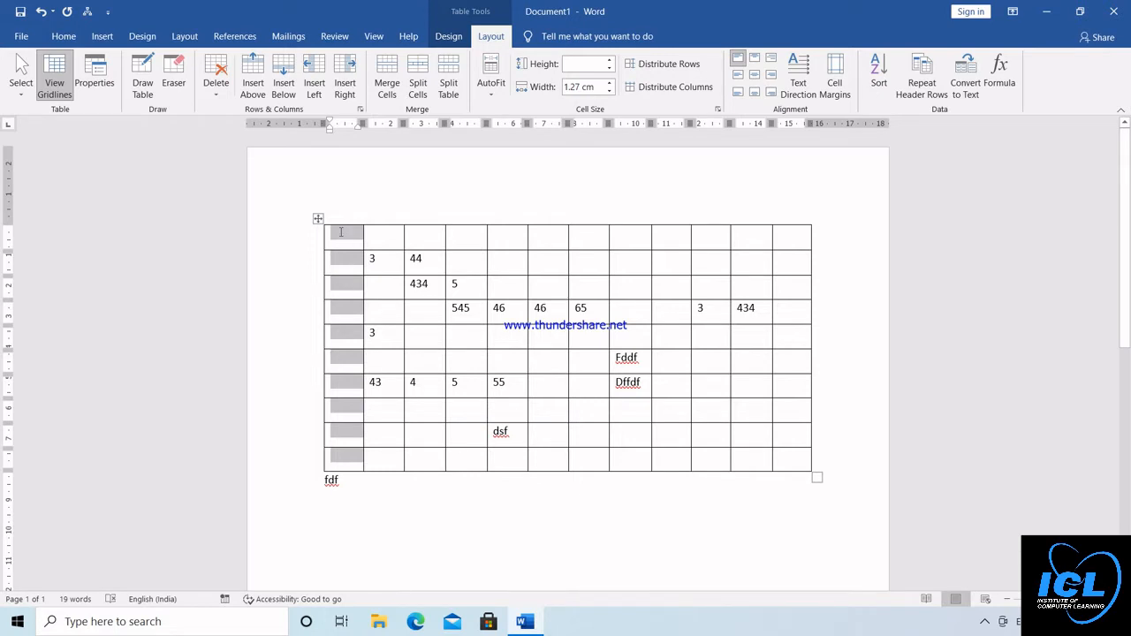
# Delete the empty first column of the table
pyautogui.click(340, 232)
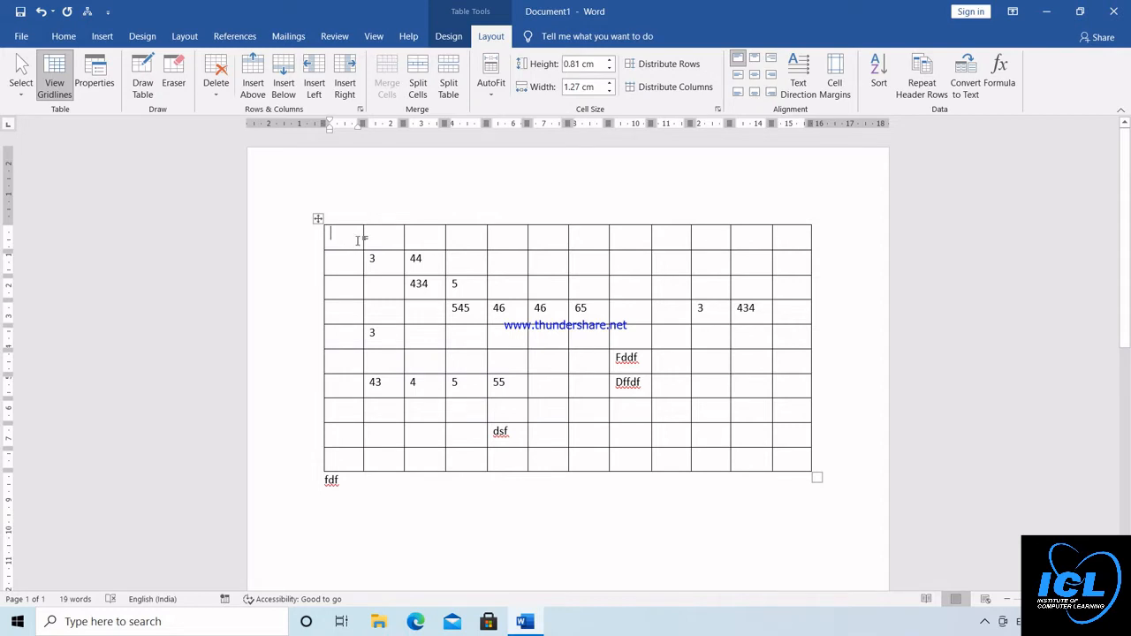
pyautogui.click(219, 102)
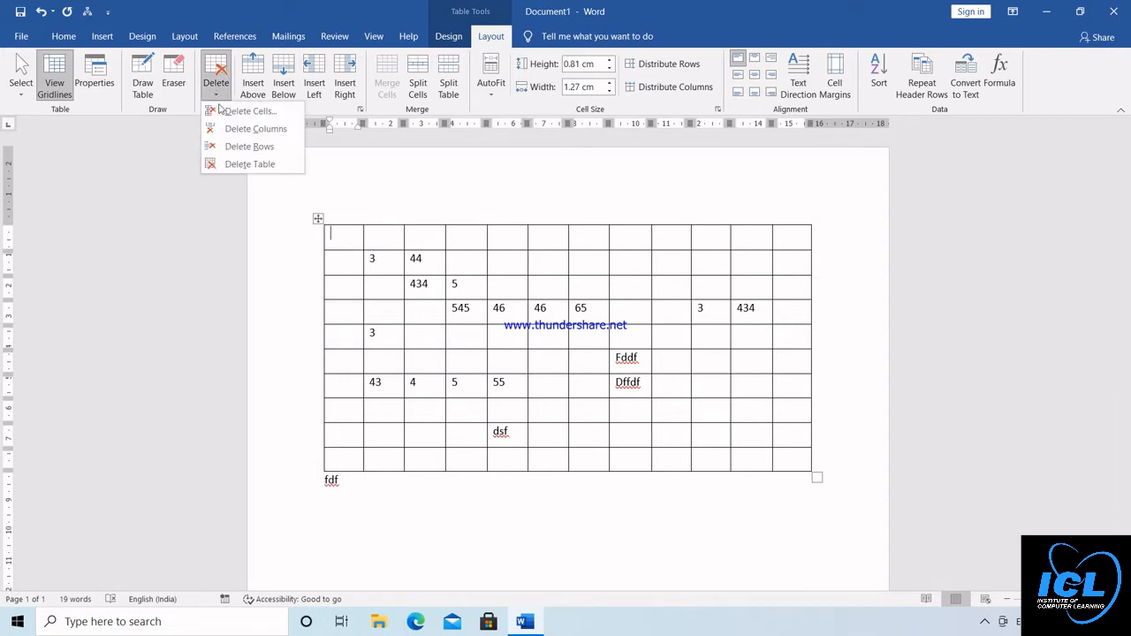
pyautogui.click(235, 133)
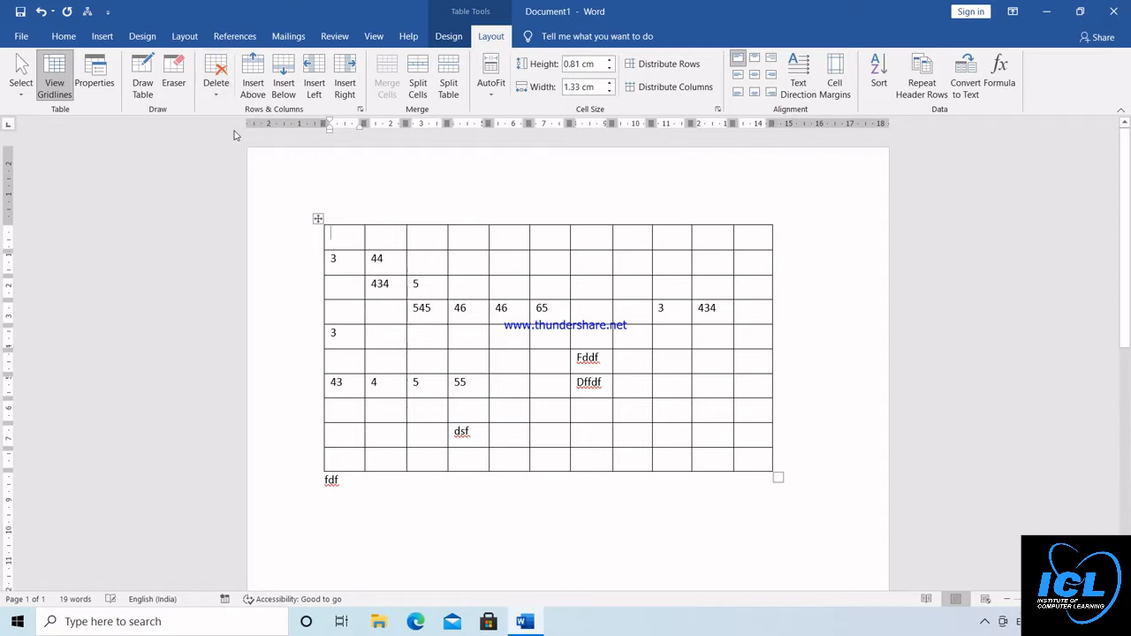
# Delete the empty first row of the table
pyautogui.click(348, 237)
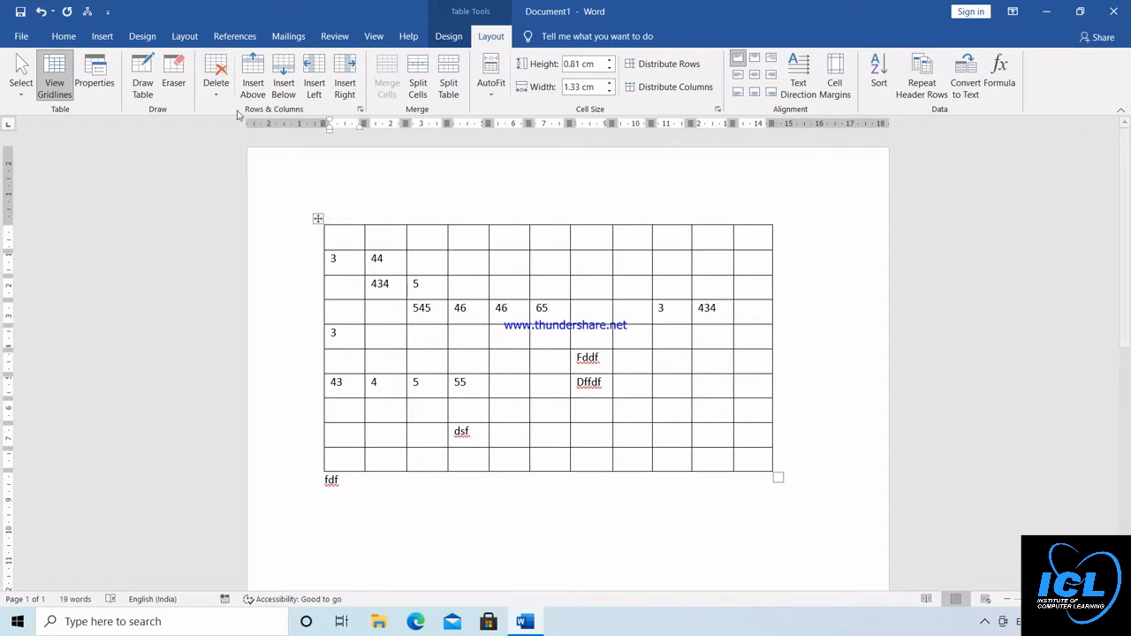
pyautogui.click(215, 81)
pyautogui.click(232, 146)
# Delete the entire table and undo that deletion
pyautogui.click(215, 87)
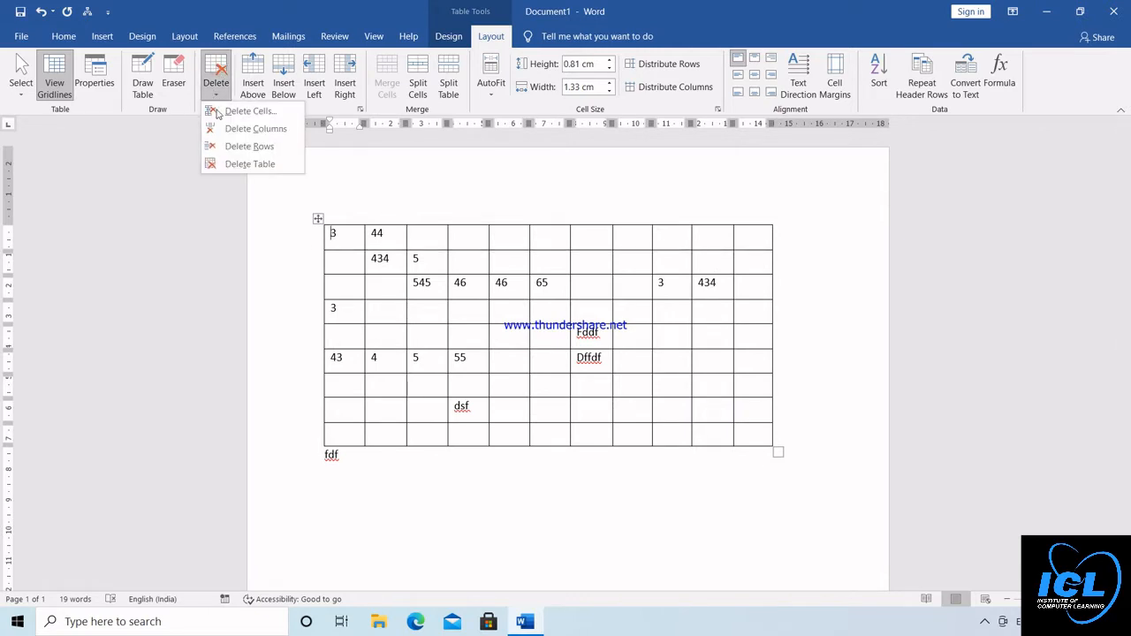
pyautogui.click(239, 165)
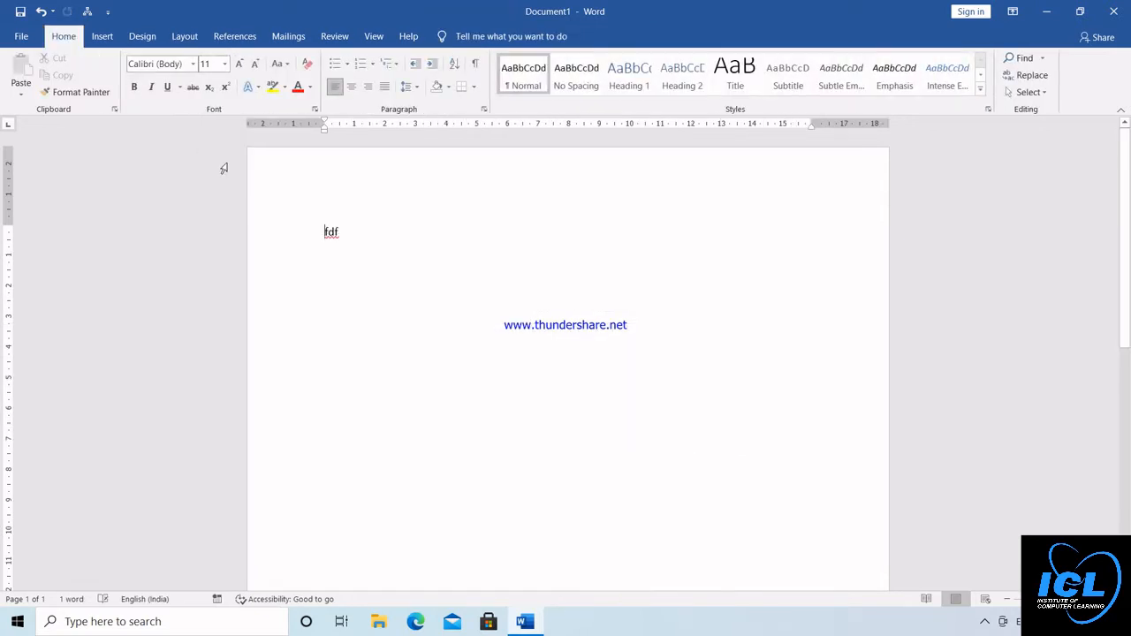
pyautogui.hotkey('ctrl', 'z')
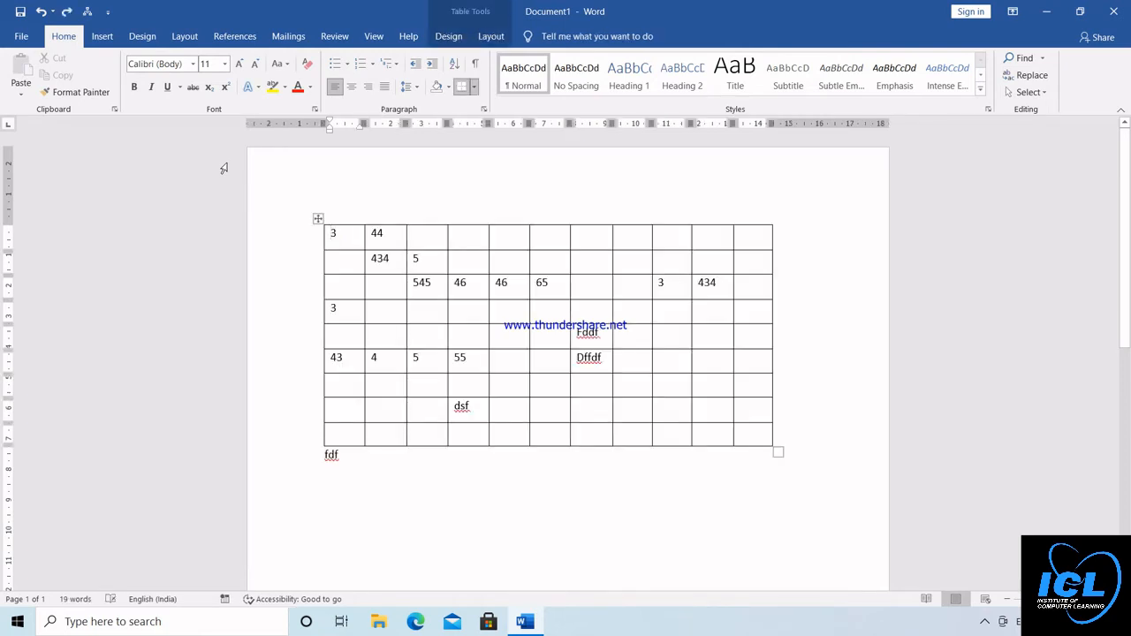
# Draw three vertical dividing lines with Draw Table through the table's upper rows, around the seventh column
pyautogui.click(489, 37)
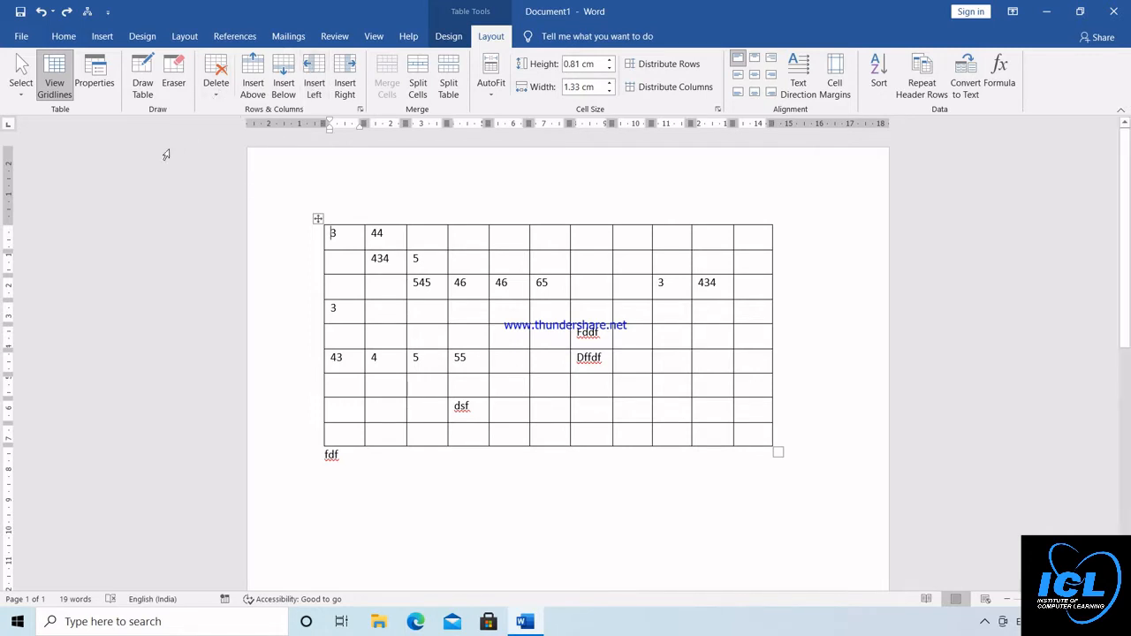
pyautogui.click(143, 87)
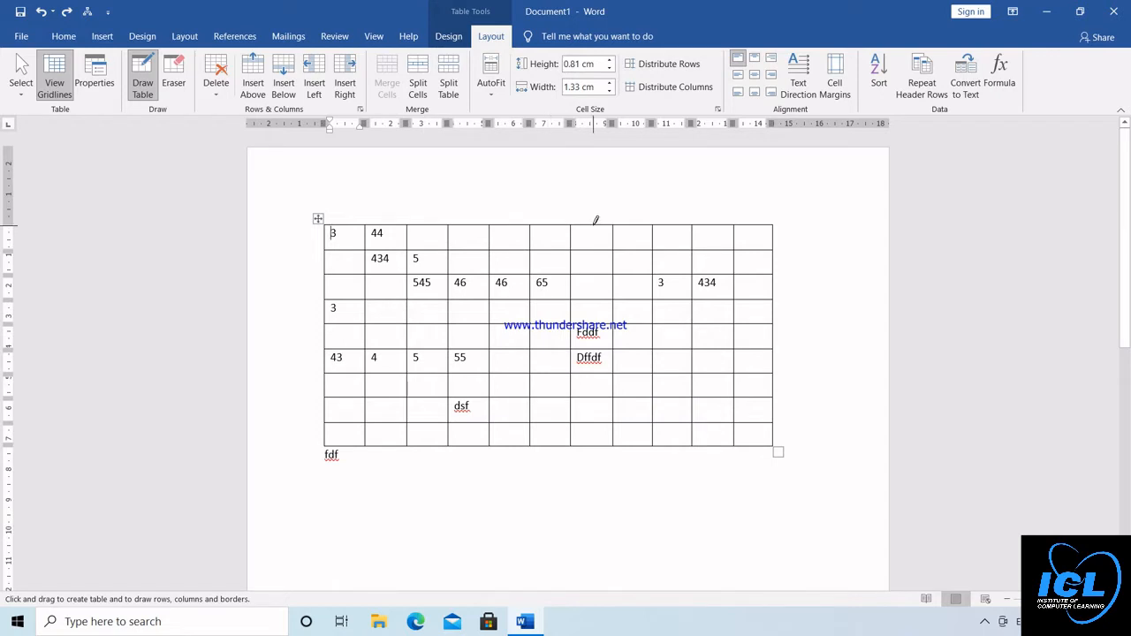
pyautogui.moveTo(594, 221); pyautogui.dragTo(595, 316)
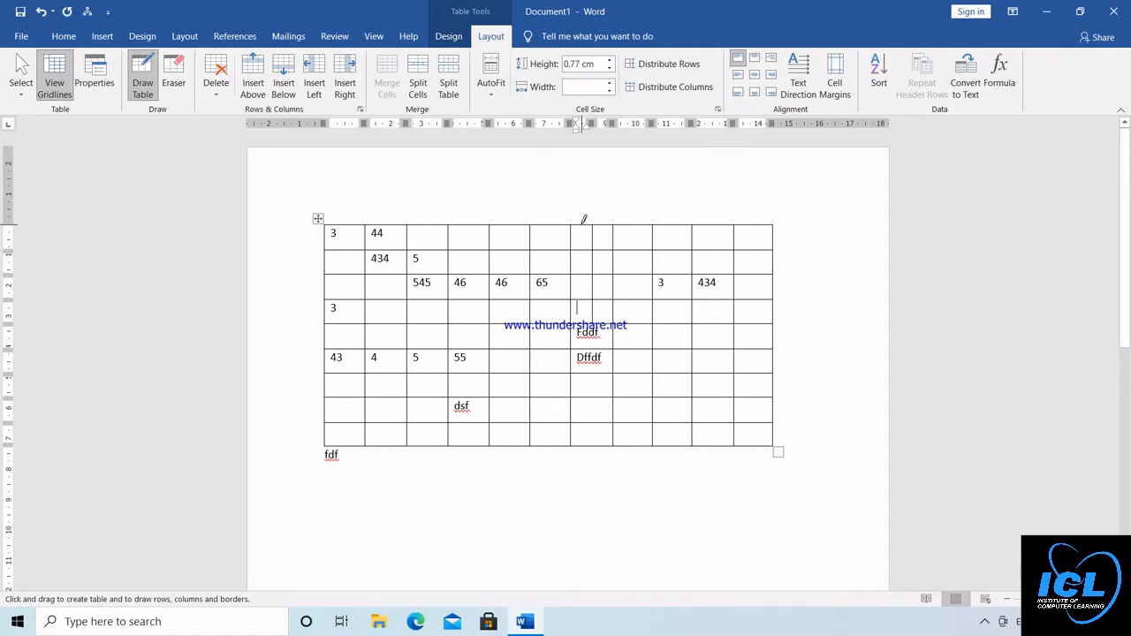
pyautogui.moveTo(583, 221); pyautogui.dragTo(582, 323)
pyautogui.moveTo(607, 224)
pyautogui.mouseDown()
pyautogui.moveTo(619, 321)
pyautogui.moveTo(617, 312)
pyautogui.mouseUp()
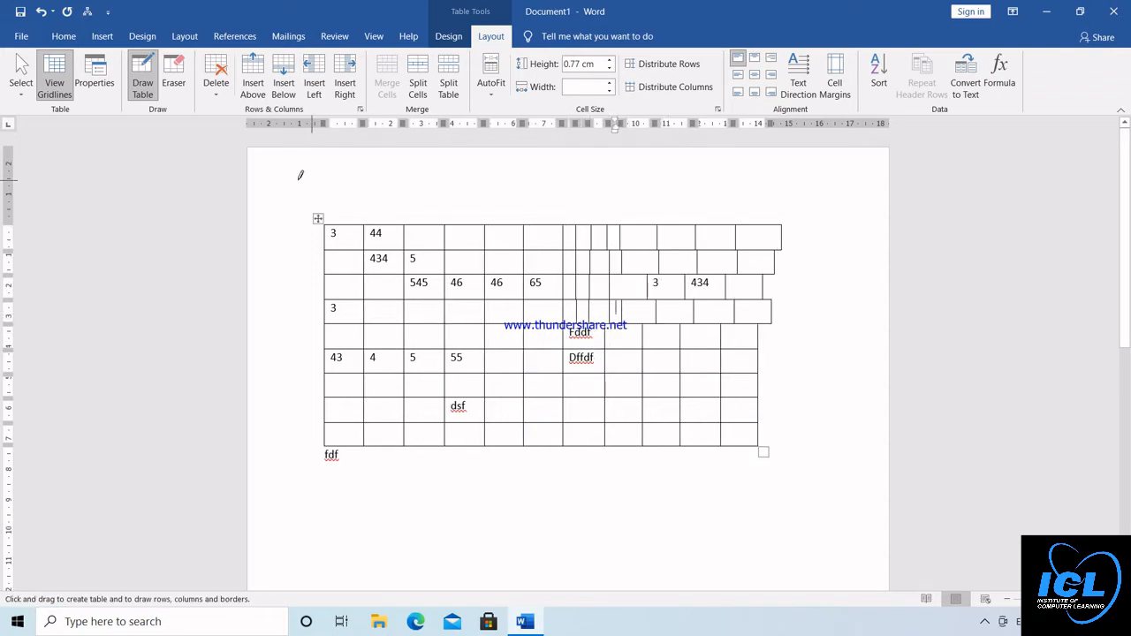
# Remove the rows above the one starting with 43 by sweeping the Eraser over their borders
pyautogui.click(174, 83)
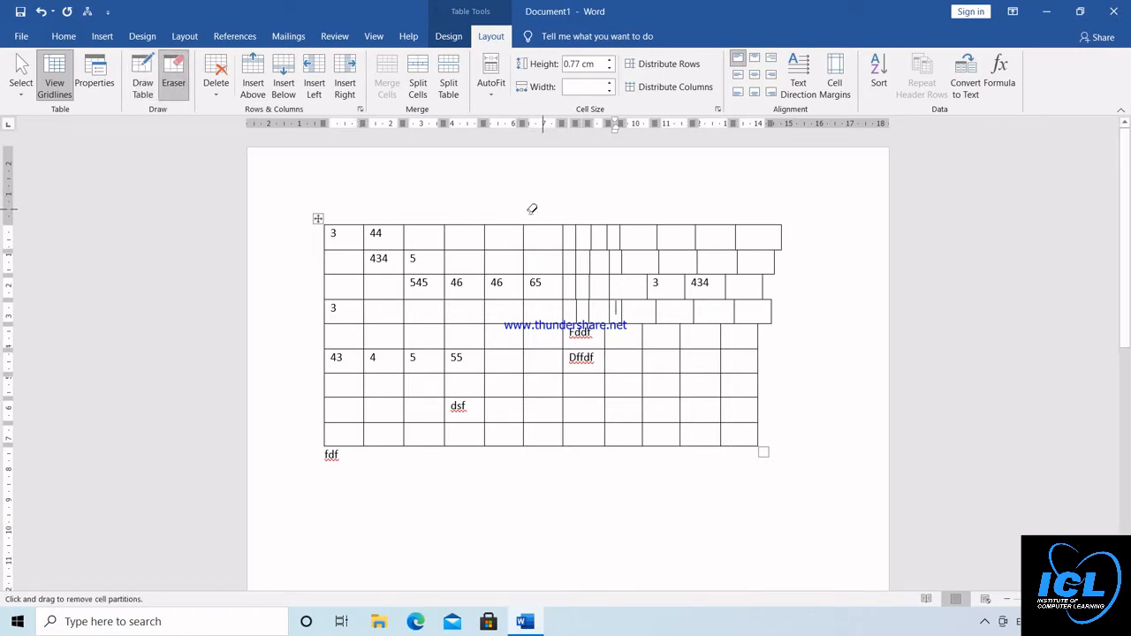
pyautogui.moveTo(306, 231)
pyautogui.mouseDown()
pyautogui.moveTo(608, 323)
pyautogui.moveTo(768, 336)
pyautogui.mouseUp()
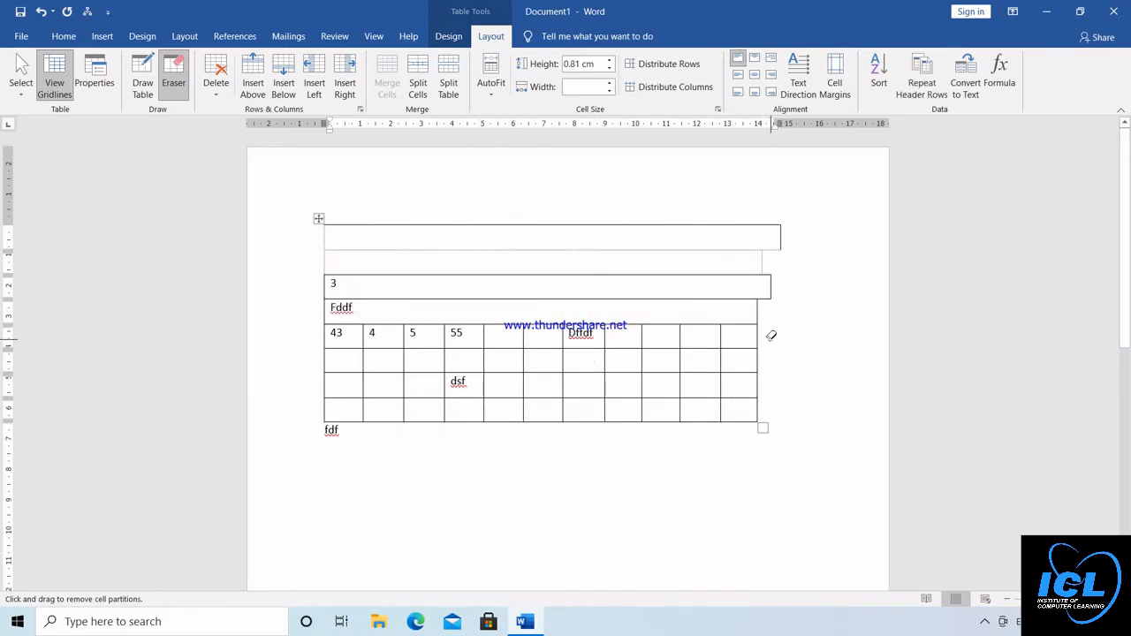
pyautogui.moveTo(528, 192); pyautogui.dragTo(512, 295)
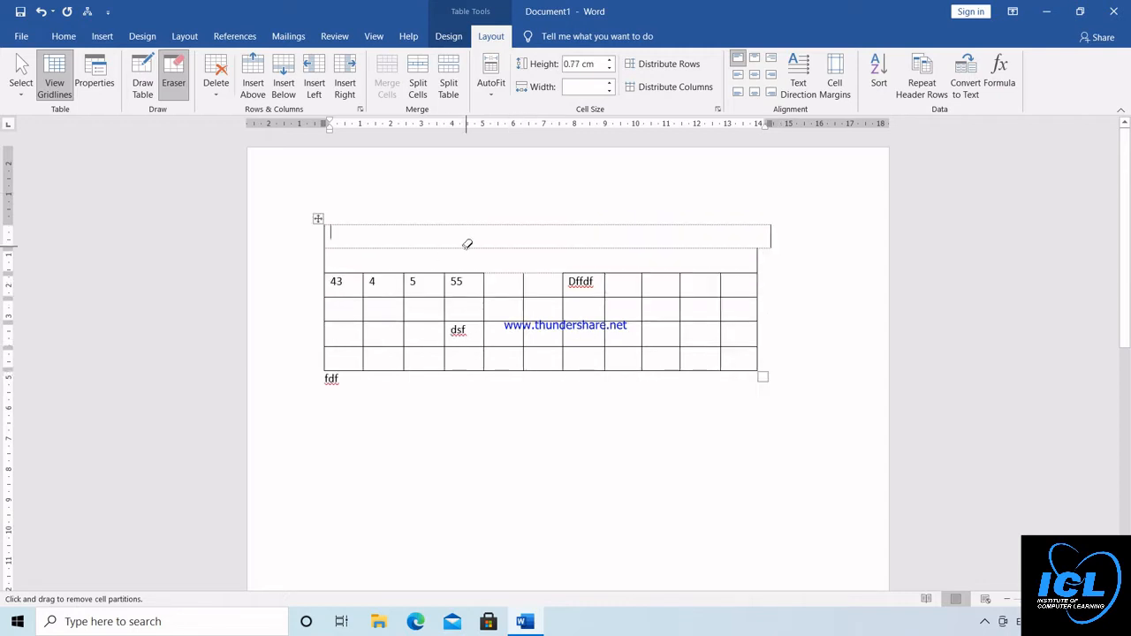
pyautogui.moveTo(301, 233); pyautogui.dragTo(378, 242)
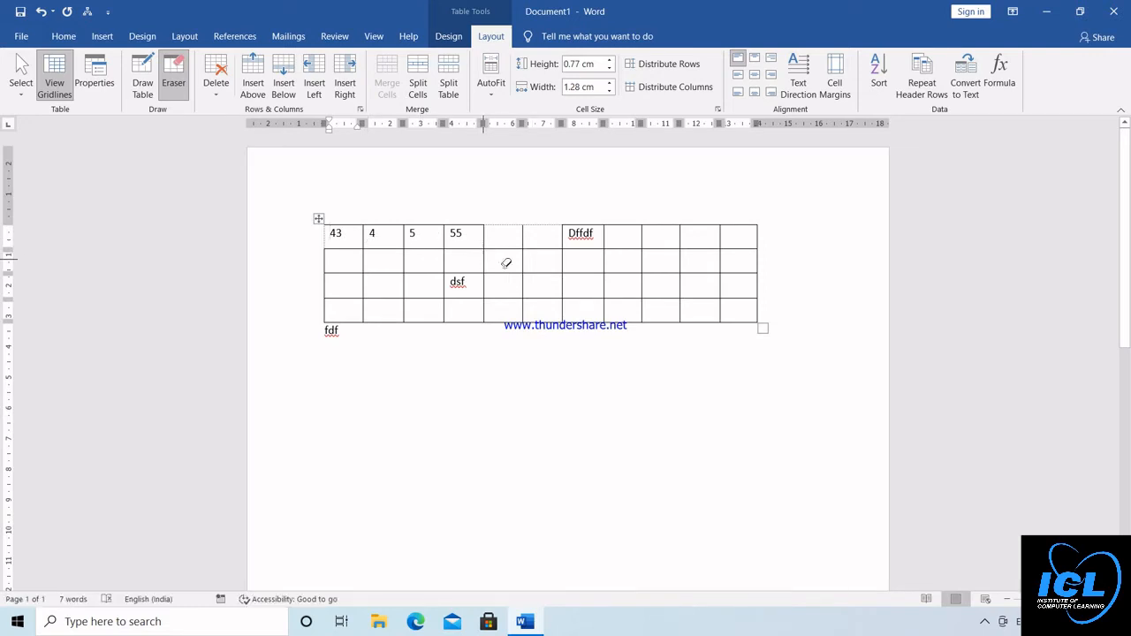
# Erase borders between the cells below the first row and several cell dividers within the first row, including those beside Dffdf
pyautogui.moveTo(507, 260); pyautogui.dragTo(631, 298)
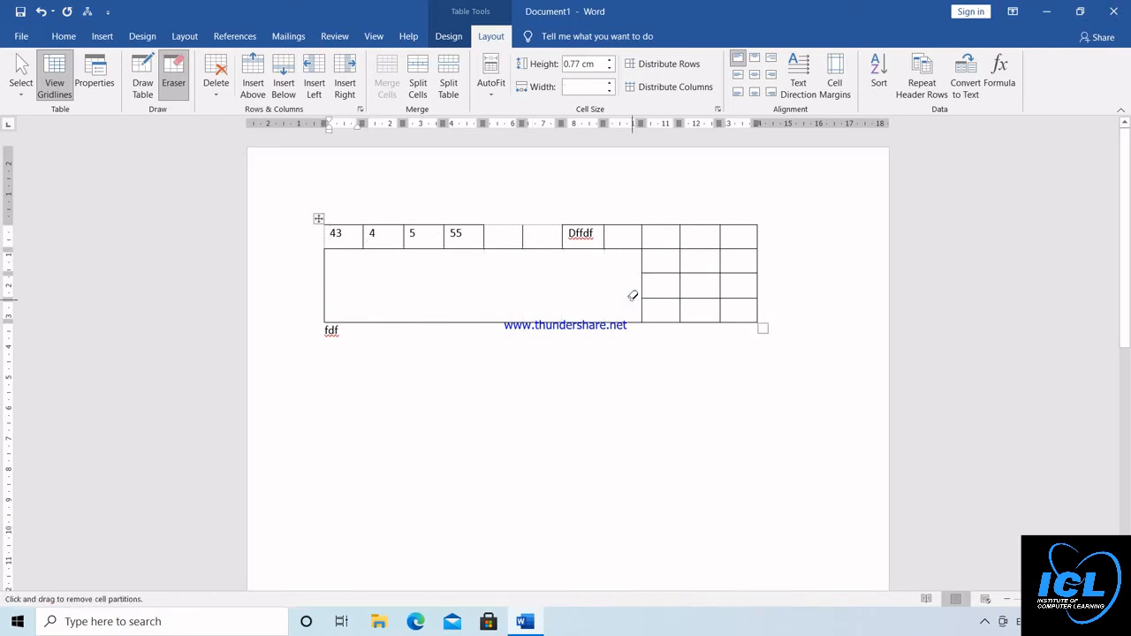
pyautogui.moveTo(712, 250); pyautogui.dragTo(714, 301)
pyautogui.click(642, 237)
pyautogui.click(564, 235)
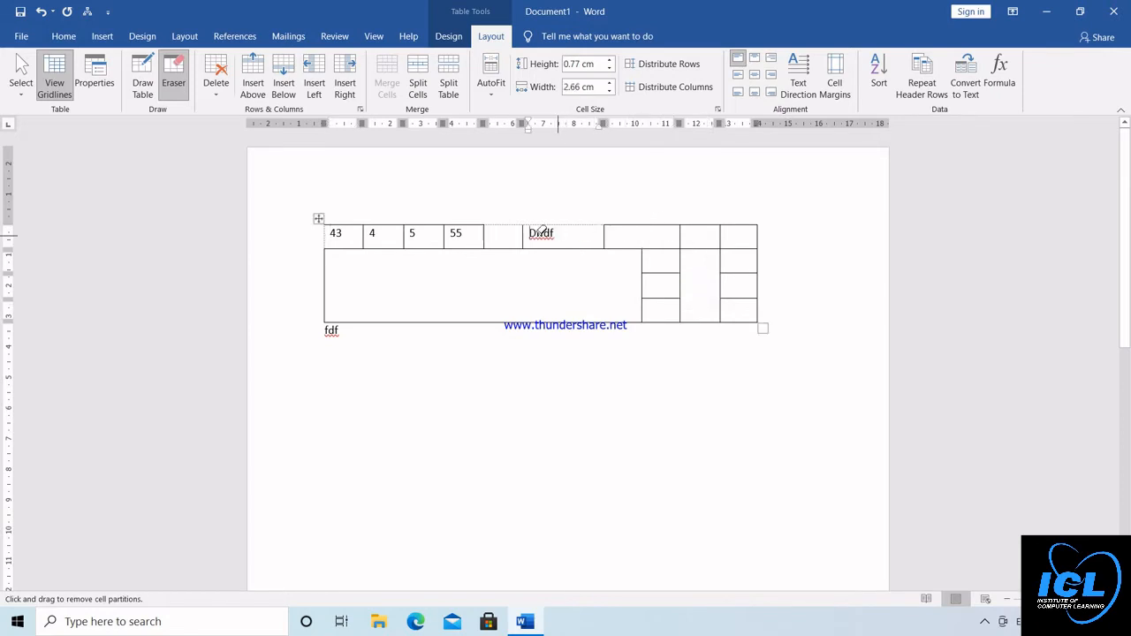
pyautogui.click(524, 235)
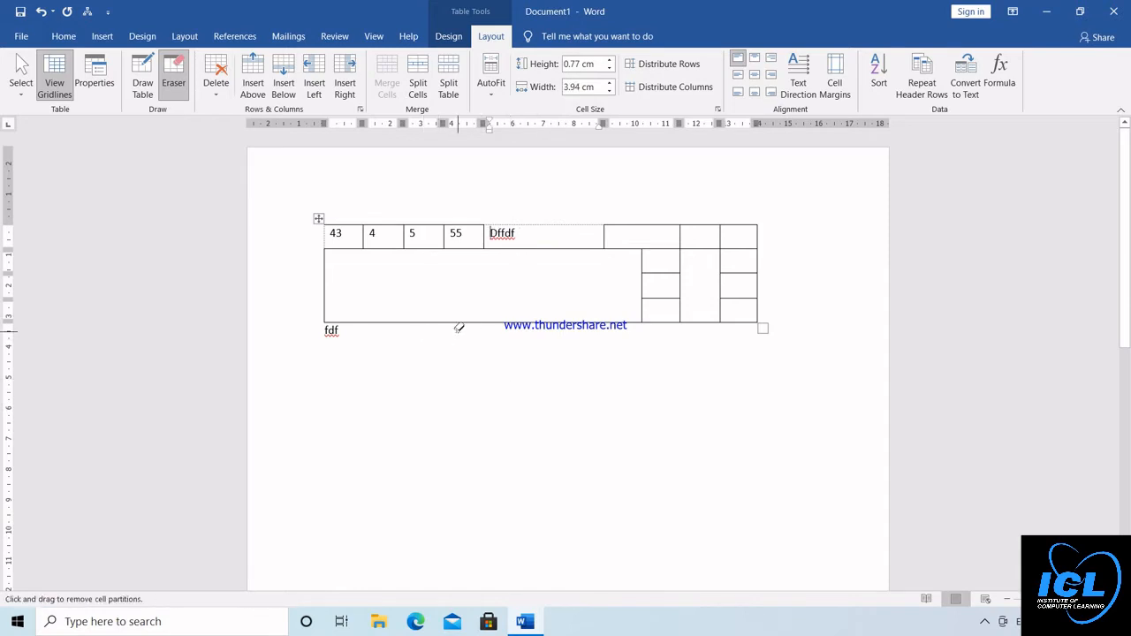
# Undo the erasures, the drawn lines and the first row's deletion, and turn off the Eraser
pyautogui.hotkey('ctrl', 'z')
pyautogui.hotkey('ctrl', 'z')
pyautogui.hotkey('ctrl', 'z')
pyautogui.hotkey('ctrl', 'z')
pyautogui.hotkey('ctrl', 'z')
pyautogui.hotkey('ctrl', 'z')
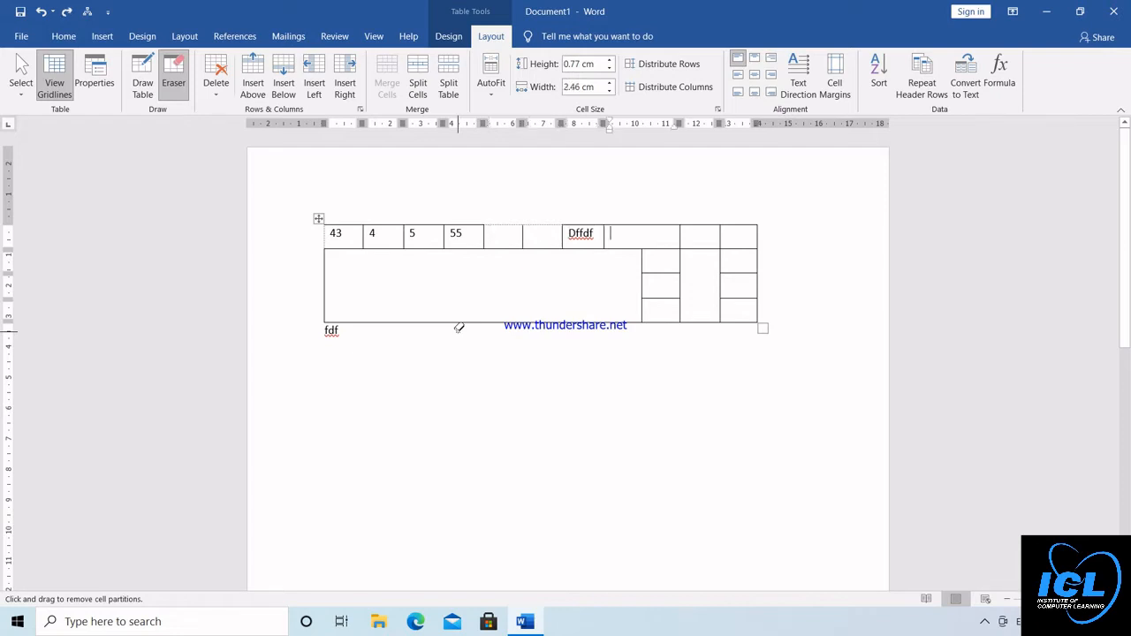
pyautogui.hotkey('ctrl', 'z')
pyautogui.hotkey('ctrl', 'z')
pyautogui.hotkey('ctrl', 'z')
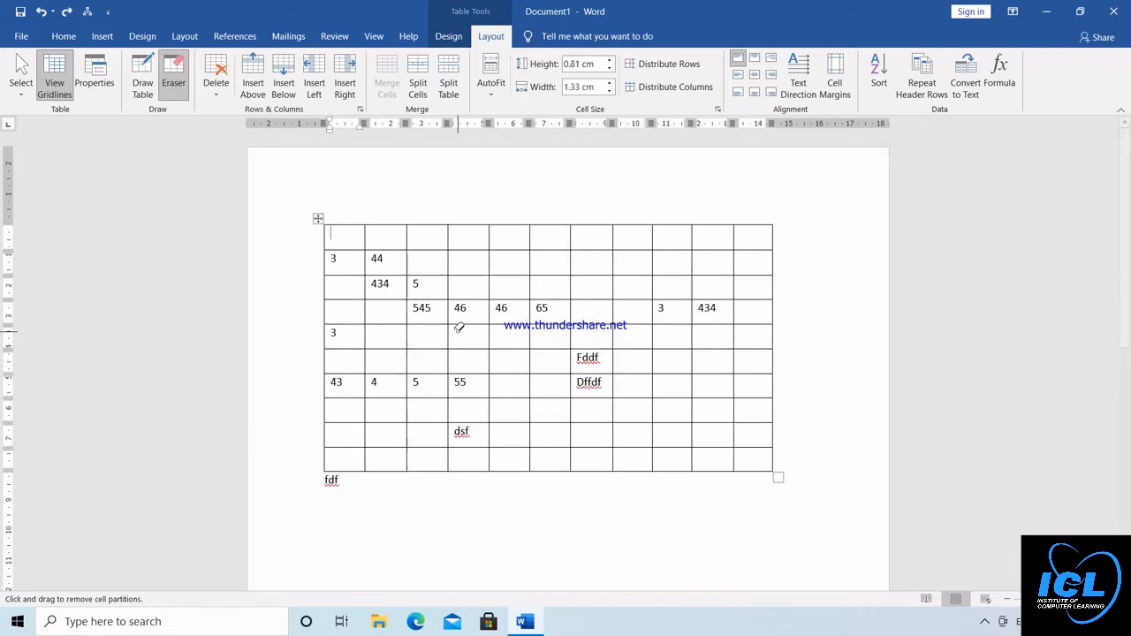
pyautogui.click(517, 308)
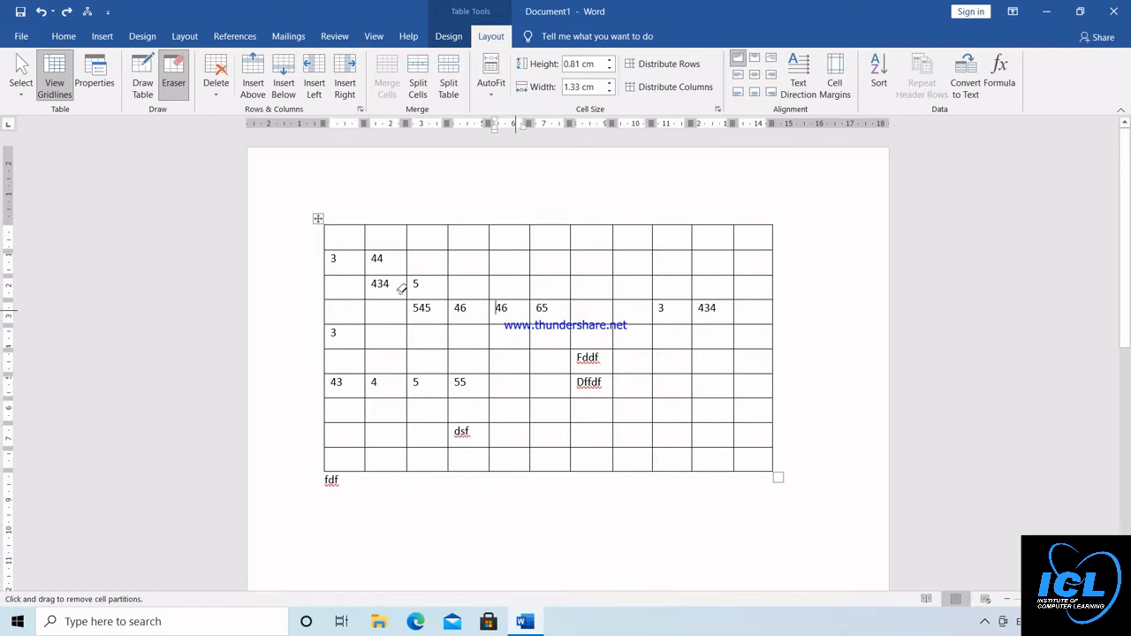
pyautogui.click(174, 81)
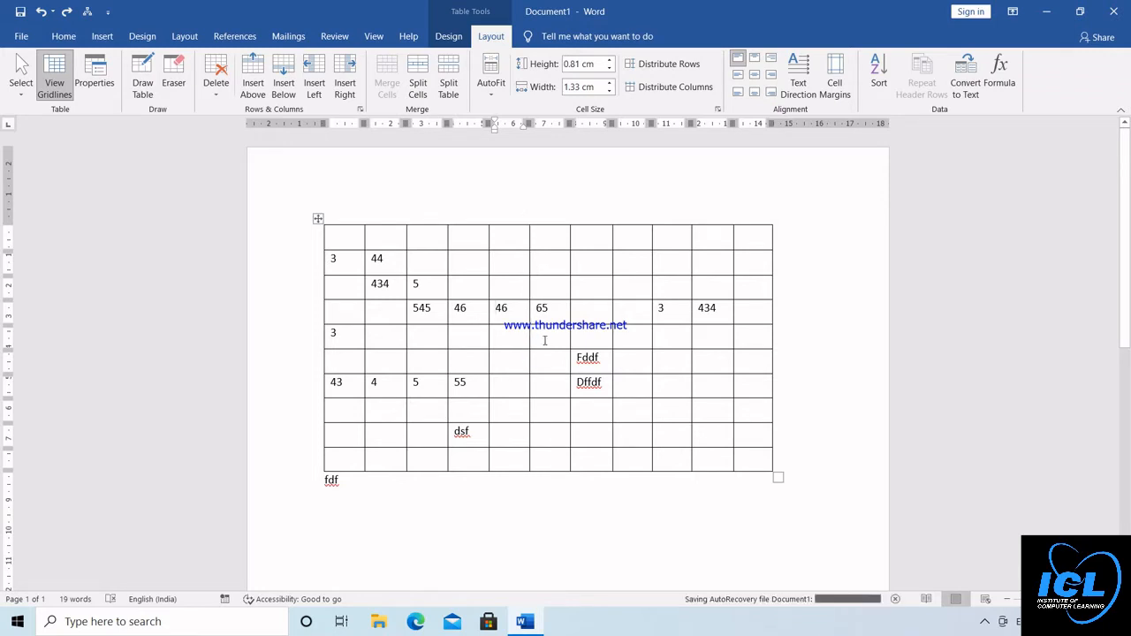
# Split the table above its fifth row, and split the fifth cell of the lower table's first row into 3 columns and 1 row
pyautogui.click(548, 338)
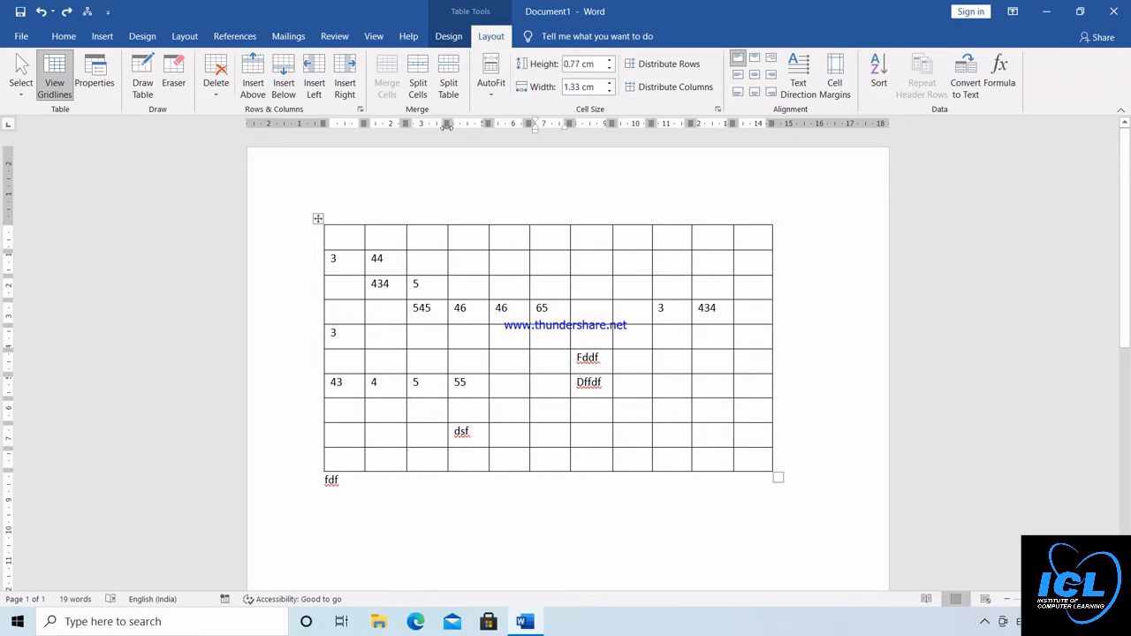
pyautogui.click(447, 74)
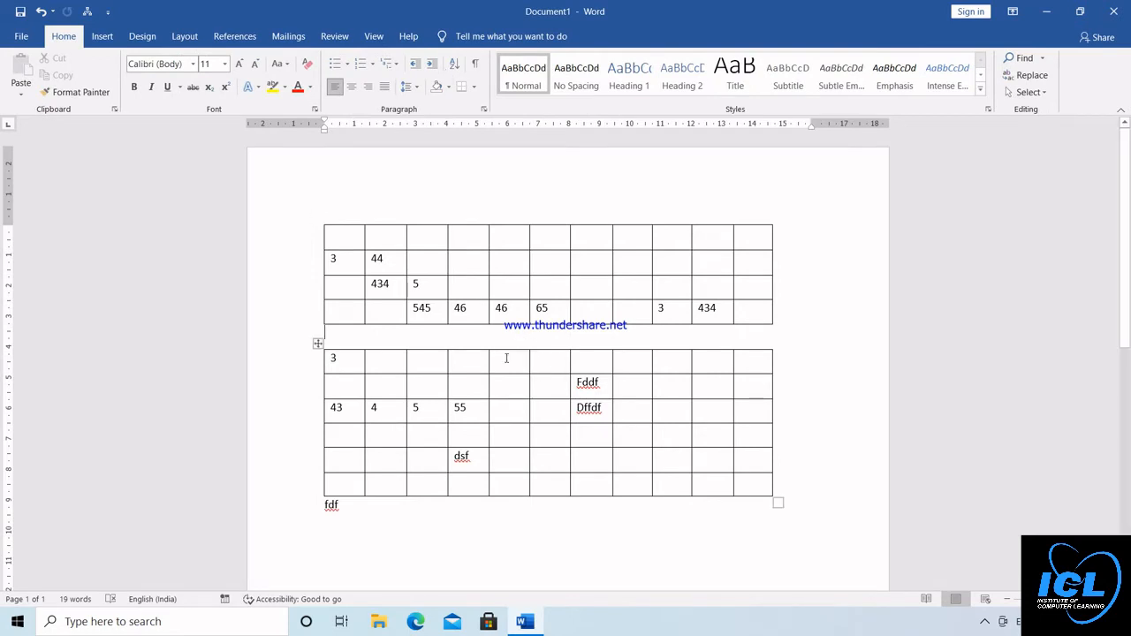
pyautogui.click(506, 358)
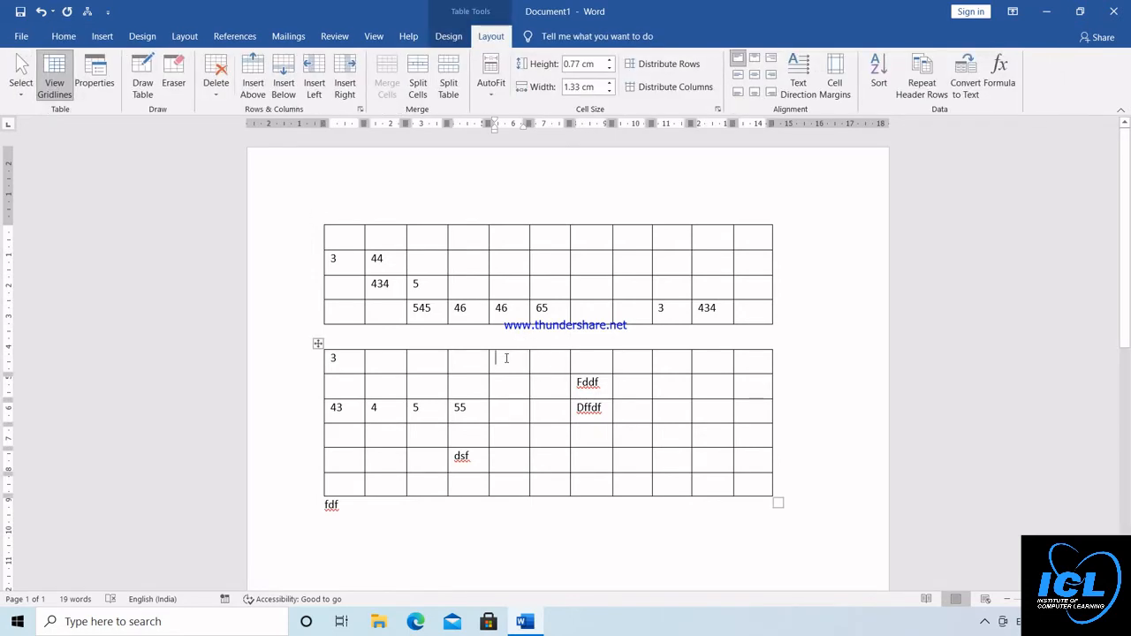
pyautogui.click(421, 64)
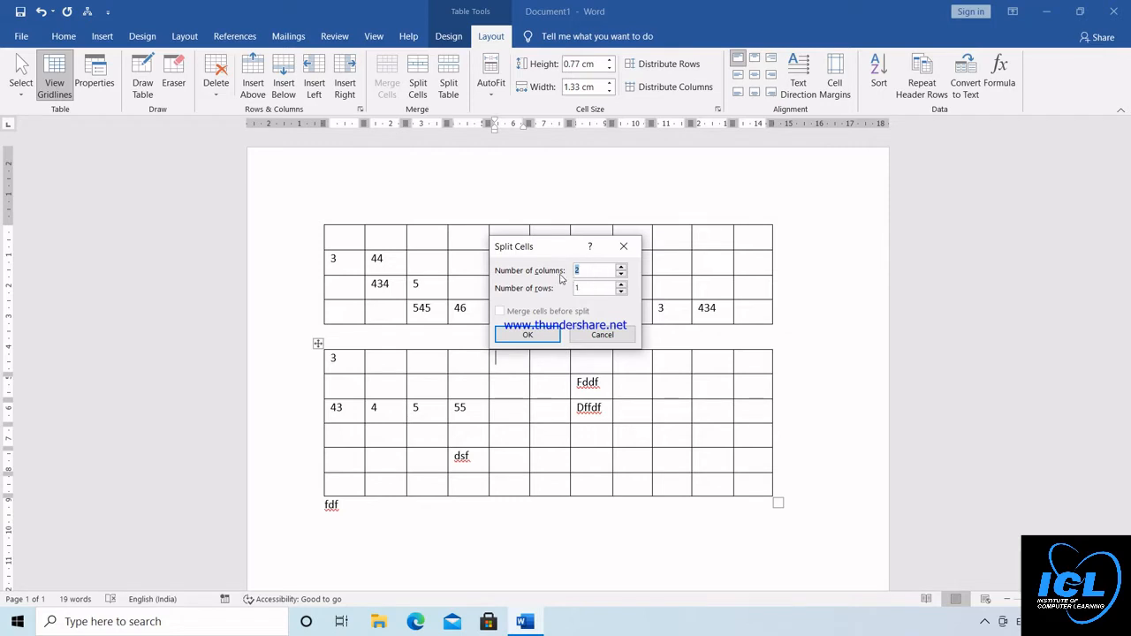
pyautogui.click(623, 267)
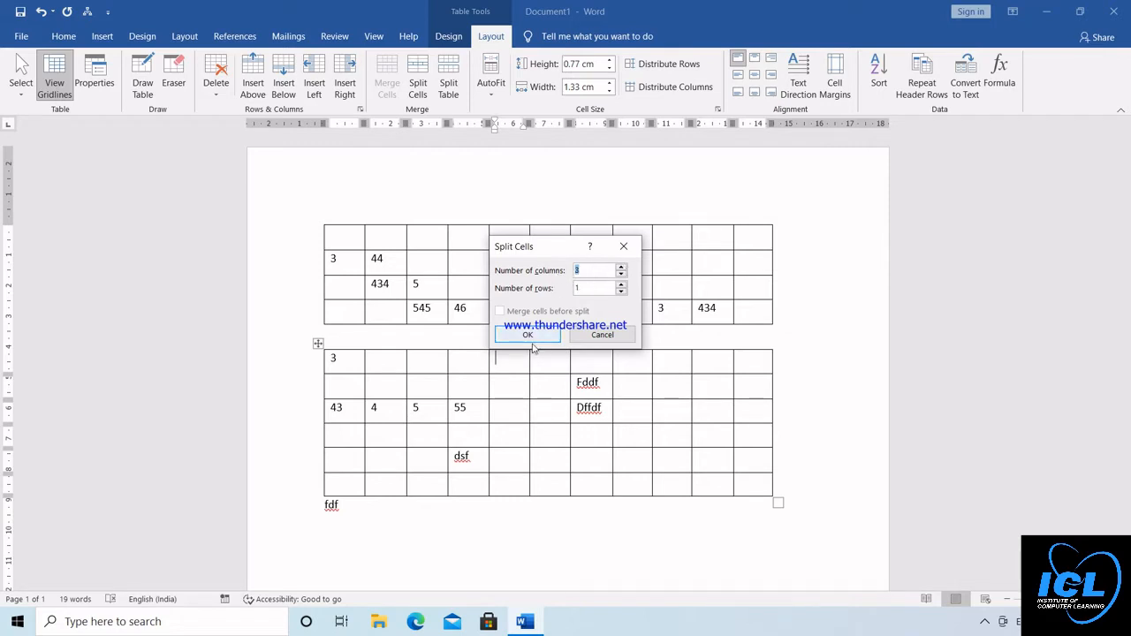
pyautogui.click(530, 336)
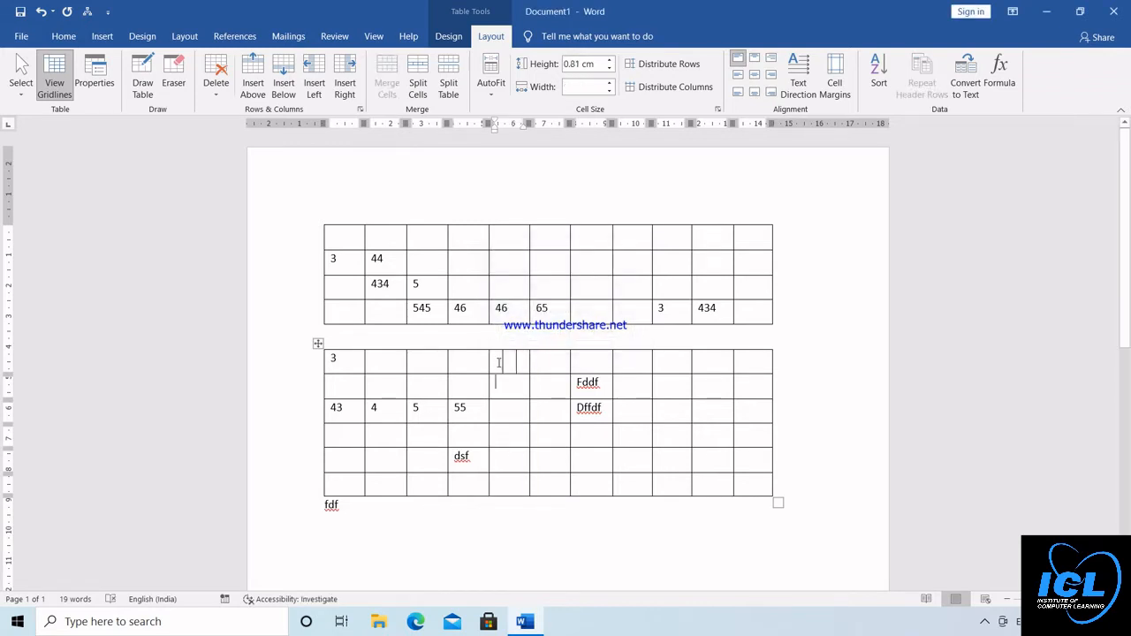
# Fill the three new small cells in the lower table's first row with 2, 2 and 5
pyautogui.click(498, 359)
pyautogui.write('2')
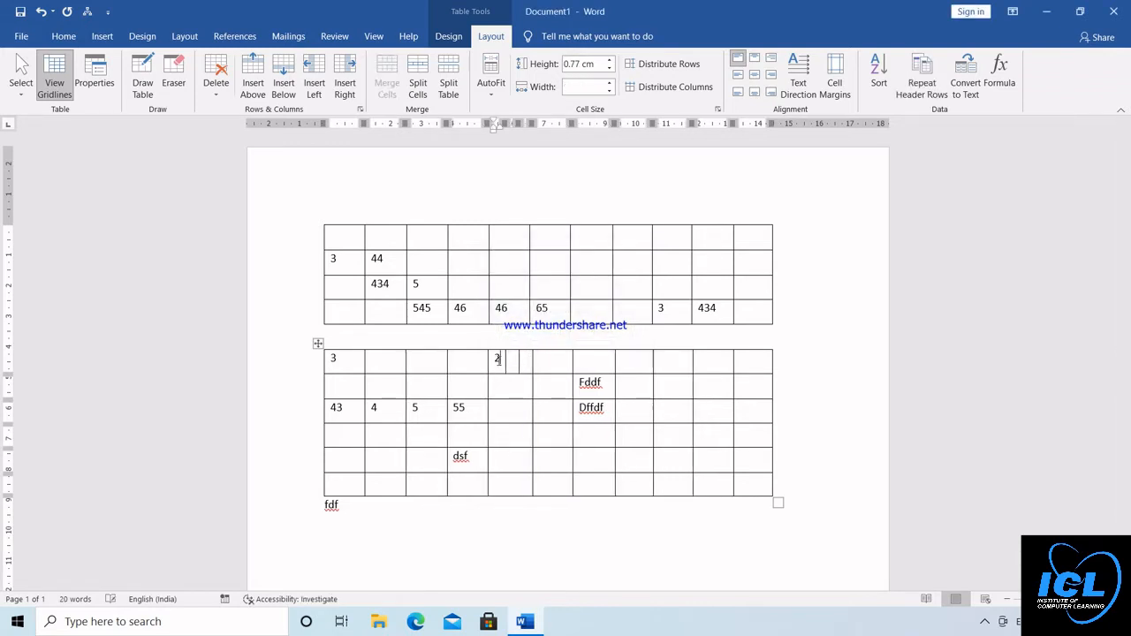
pyautogui.press('Tab')
pyautogui.write('2')
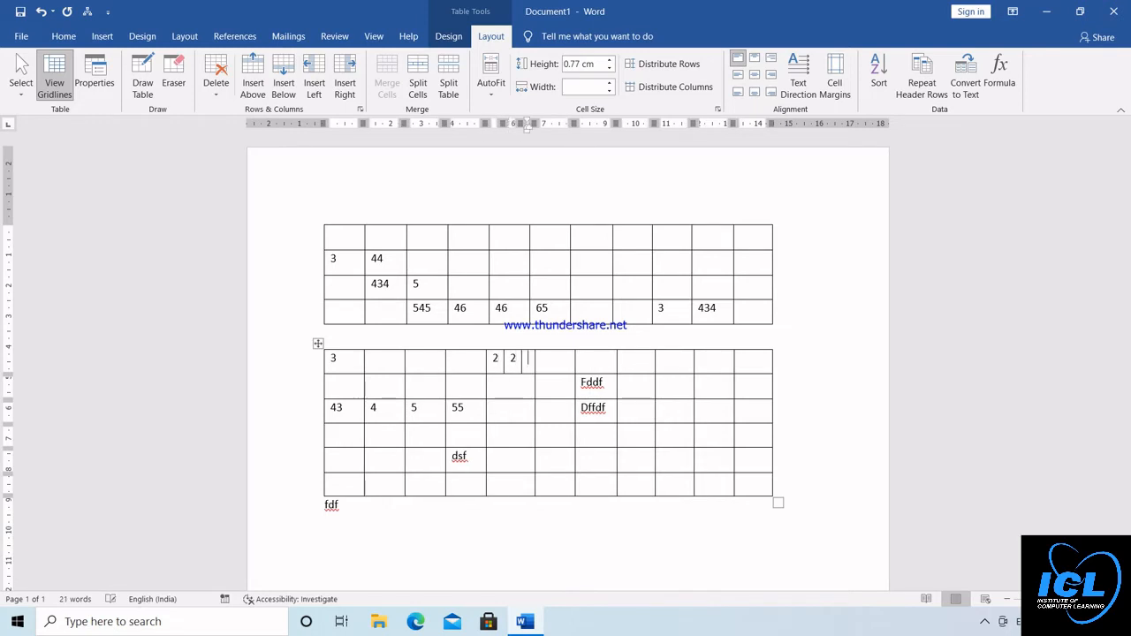
pyautogui.press('Tab')
pyautogui.write('5')
pyautogui.click(502, 388)
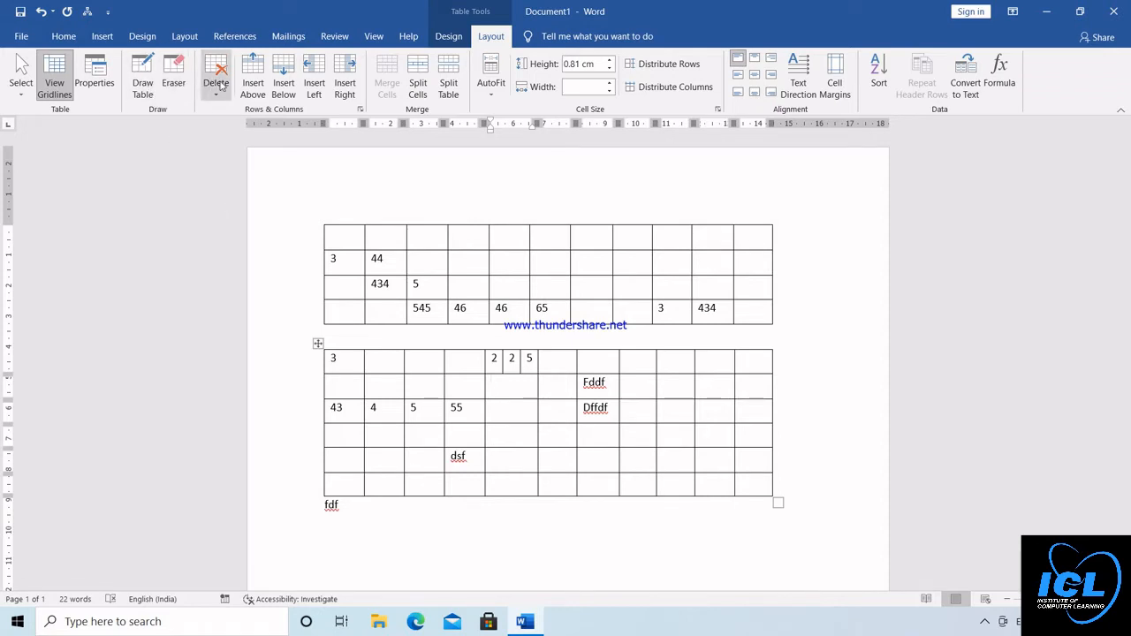
# Select all cells of the upper table and apply AutoFit Contents to its columns
pyautogui.click(492, 95)
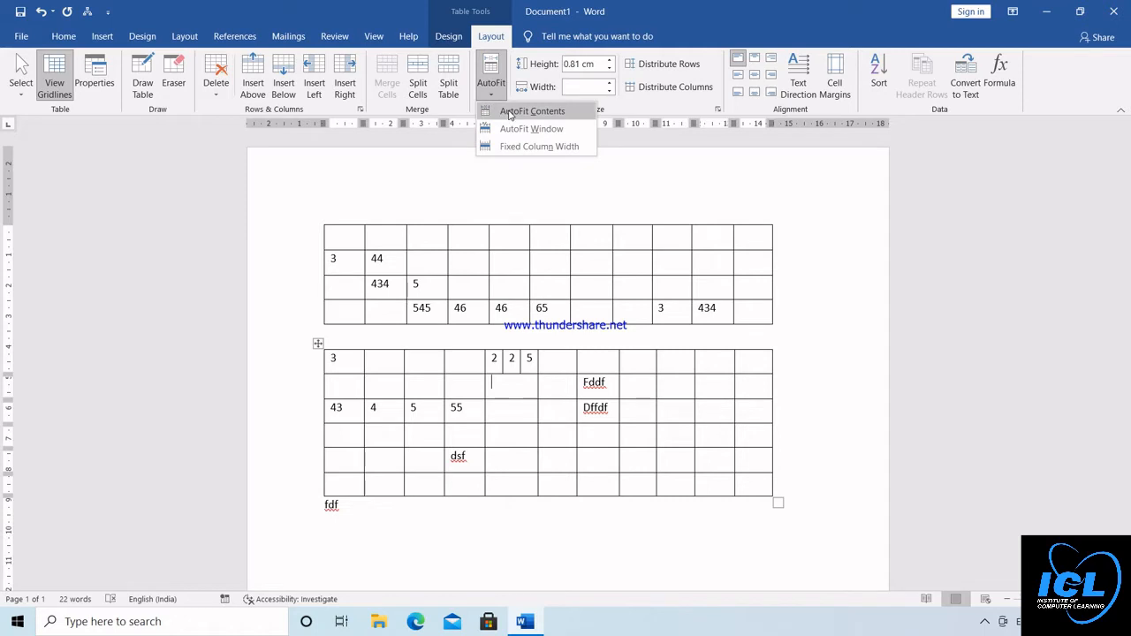
pyautogui.click(346, 239)
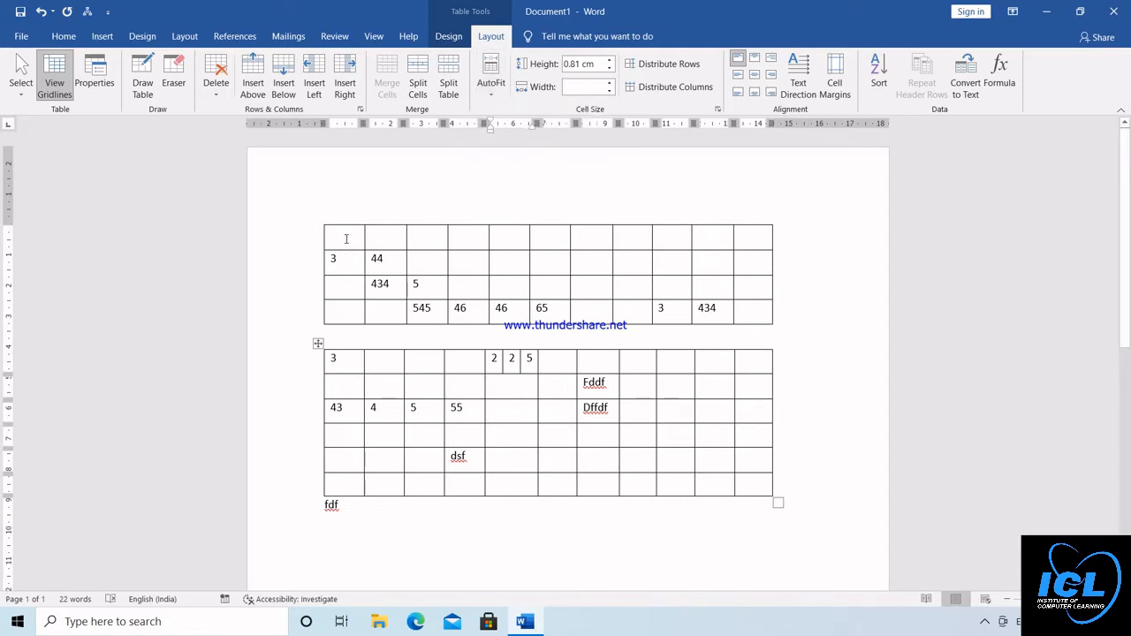
pyautogui.hotkey('ctrl', 'a')
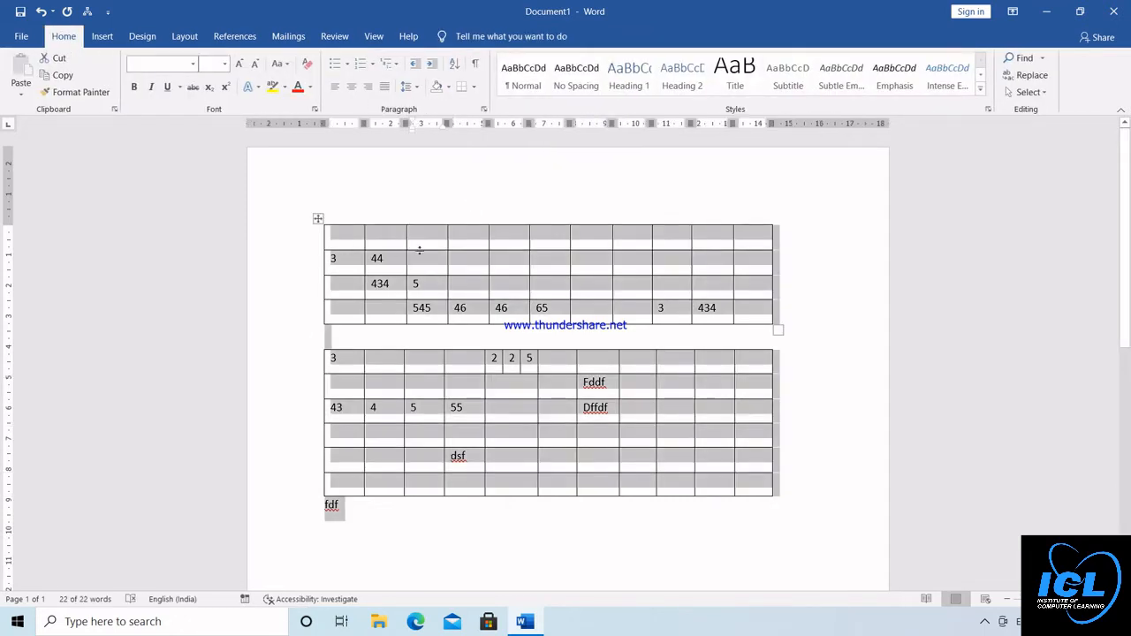
pyautogui.click(360, 244)
pyautogui.moveTo(360, 240); pyautogui.dragTo(771, 313)
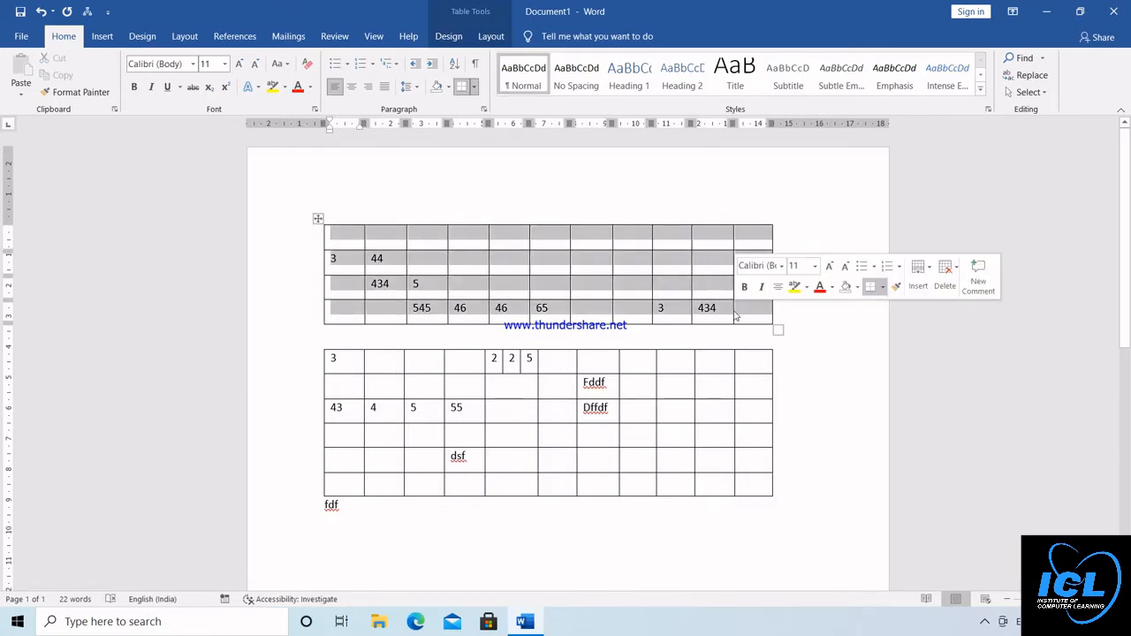
pyautogui.click(485, 38)
pyautogui.click(491, 84)
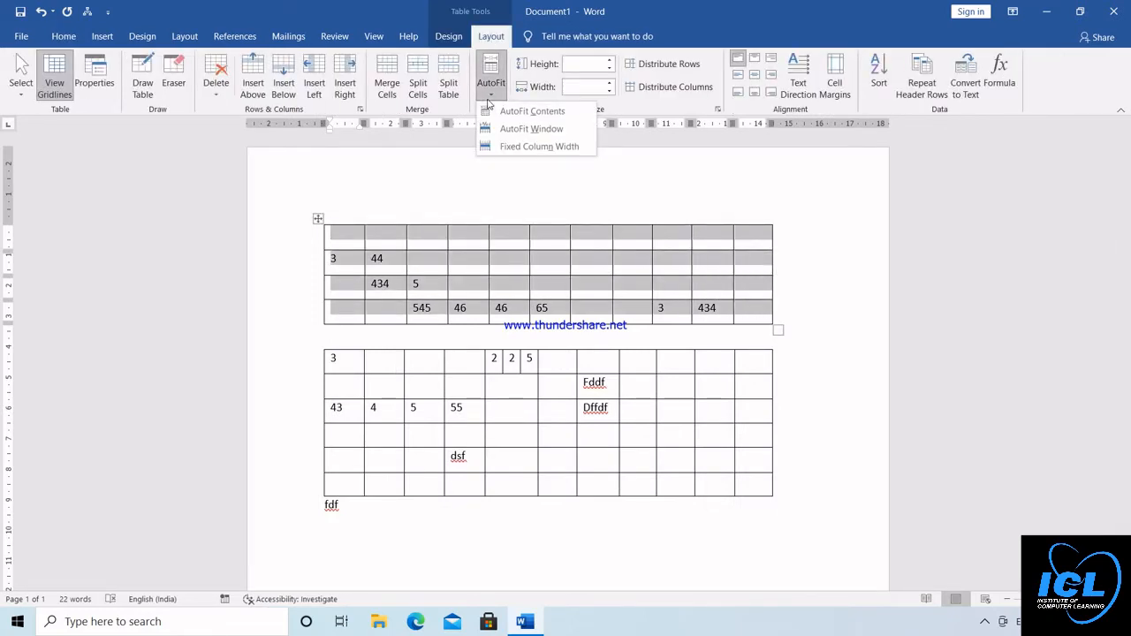
pyautogui.click(531, 111)
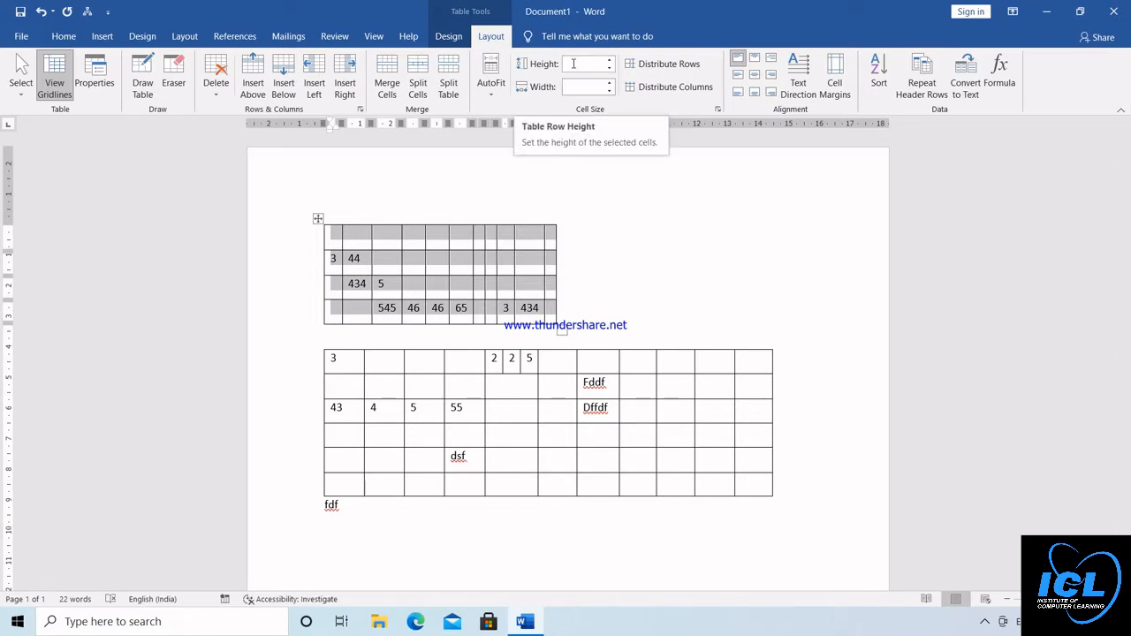
# Set the row height of all the selected cells in the upper table to 1.2 cm
pyautogui.click(610, 61)
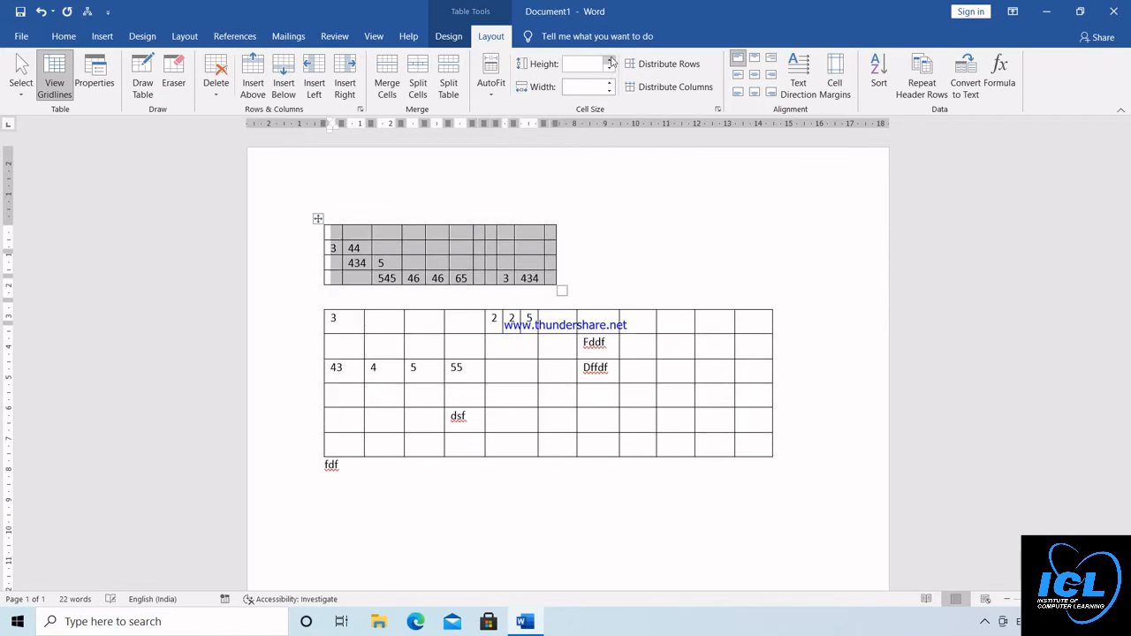
pyautogui.click(610, 68)
pyautogui.click(610, 69)
pyautogui.click(610, 61)
pyautogui.click(610, 61)
pyautogui.click(610, 61)
pyautogui.click(610, 61)
pyautogui.click(610, 61)
pyautogui.click(610, 61)
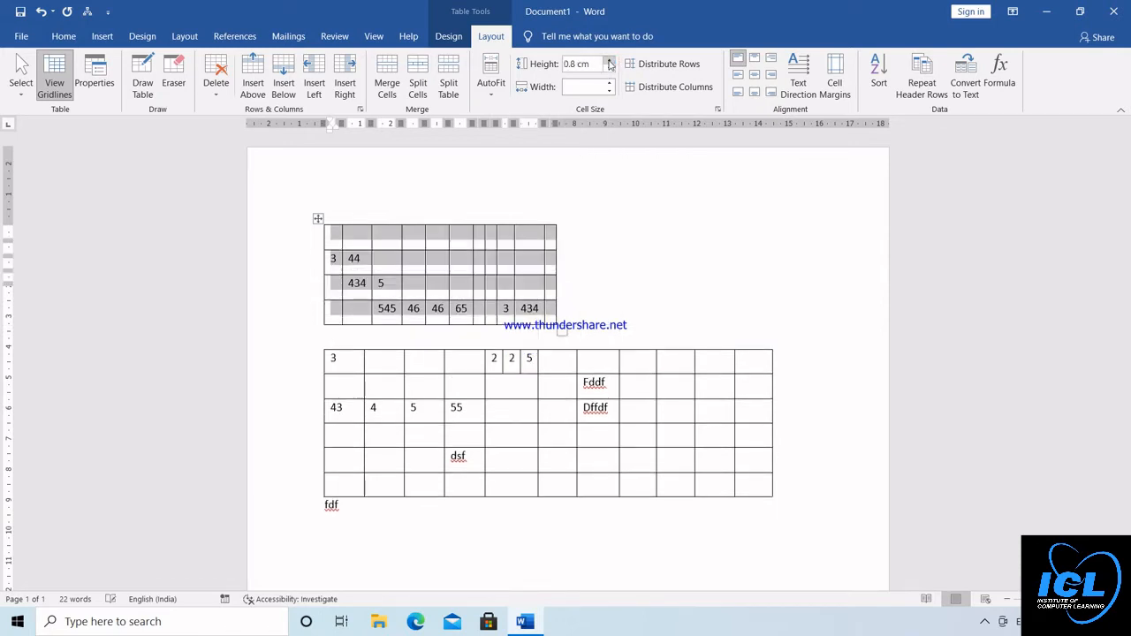
pyautogui.click(610, 61)
pyautogui.click(609, 60)
# Try cell widths of 5 cm and 2 cm on the selected cells of the upper table
pyautogui.click(610, 84)
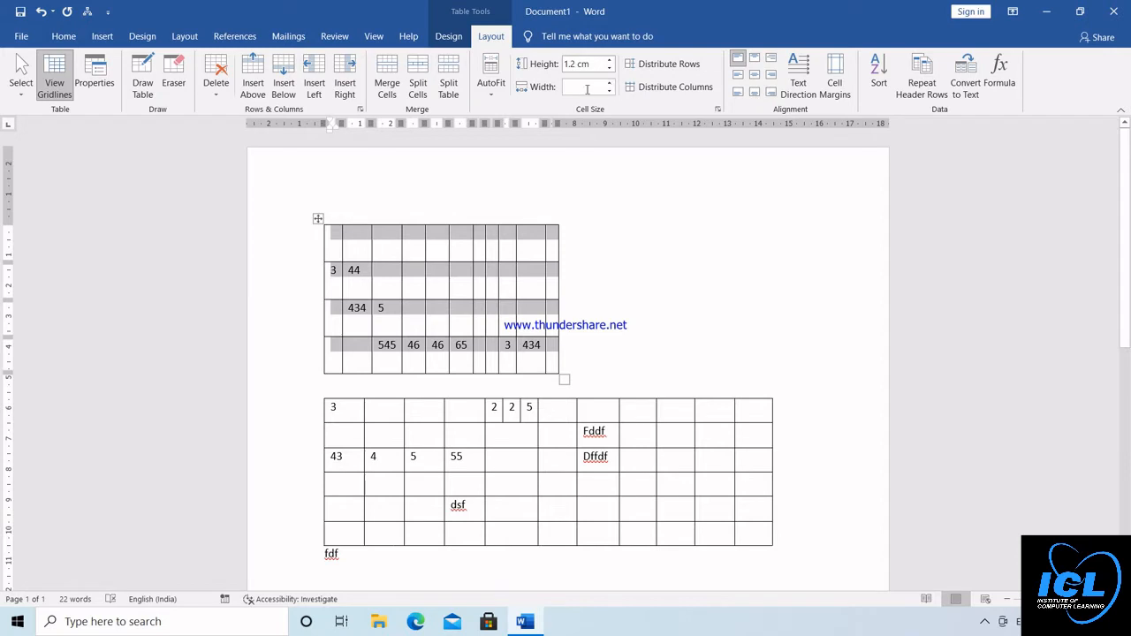
pyautogui.write('5')
pyautogui.press('Return')
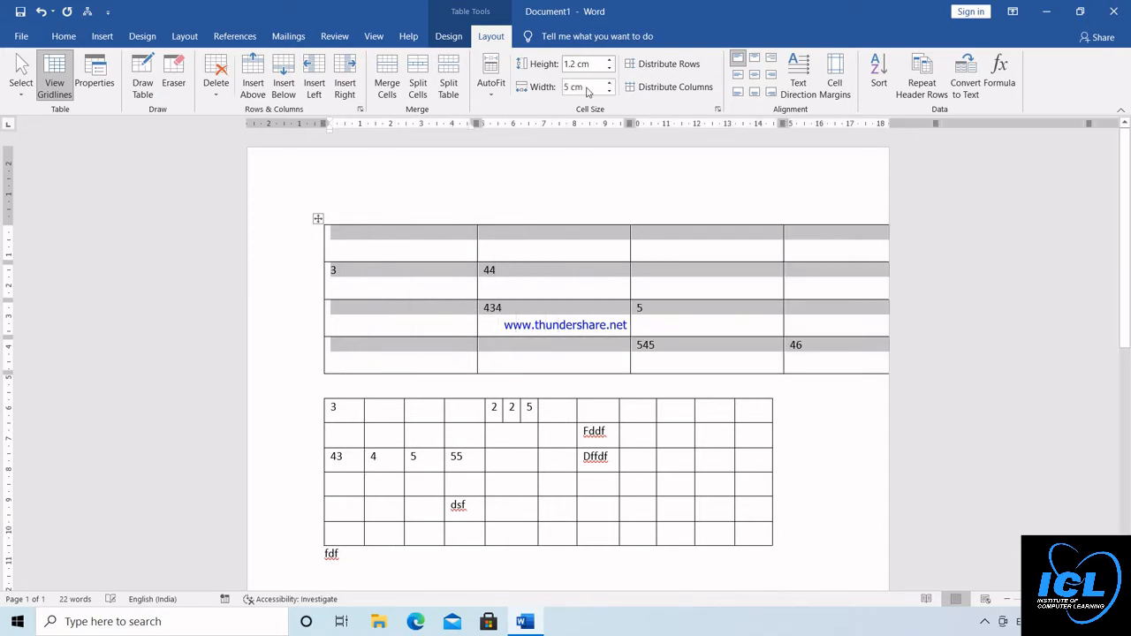
pyautogui.click(588, 88)
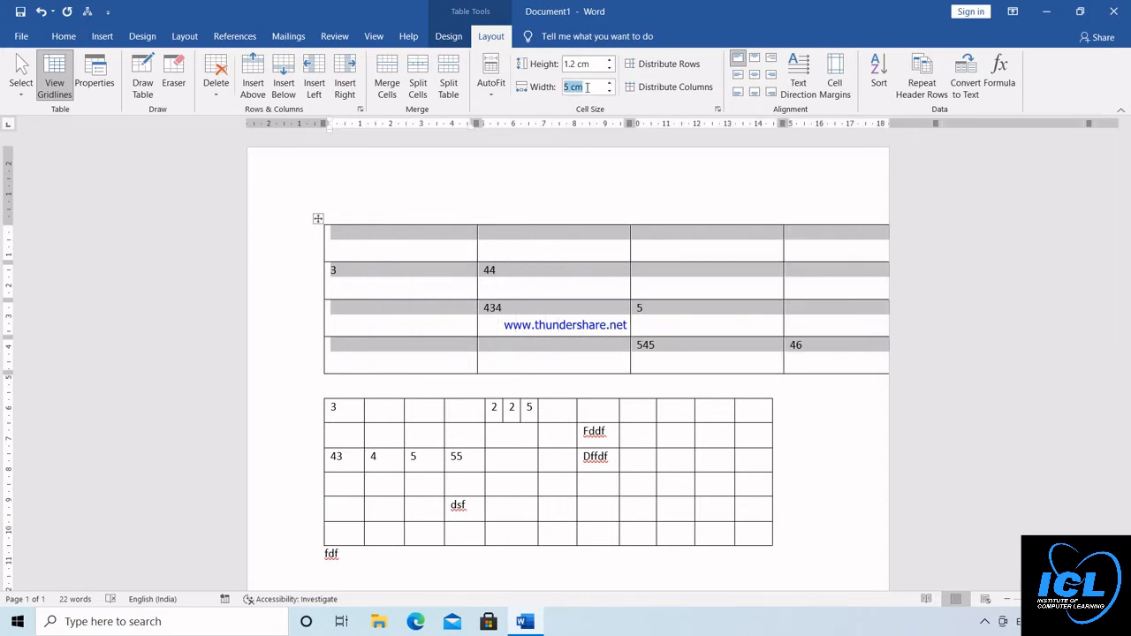
pyautogui.write('1')
pyautogui.press('Return')
# Set the width of the selected cells in the upper table to 1 cm
pyautogui.click(588, 88)
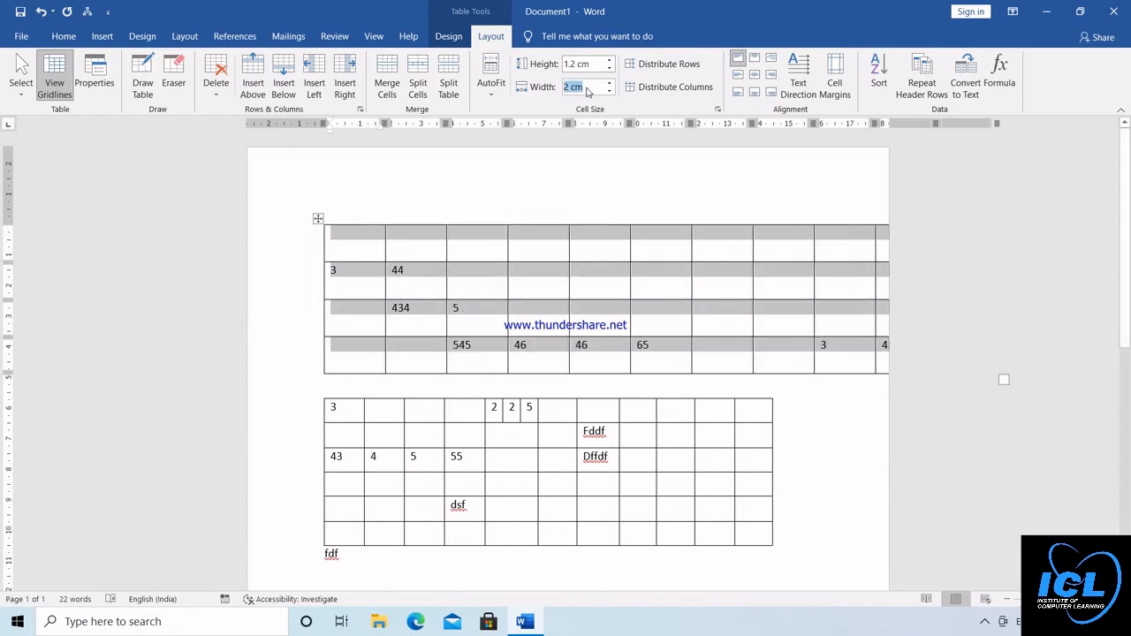
pyautogui.write('1')
pyautogui.press('Return')
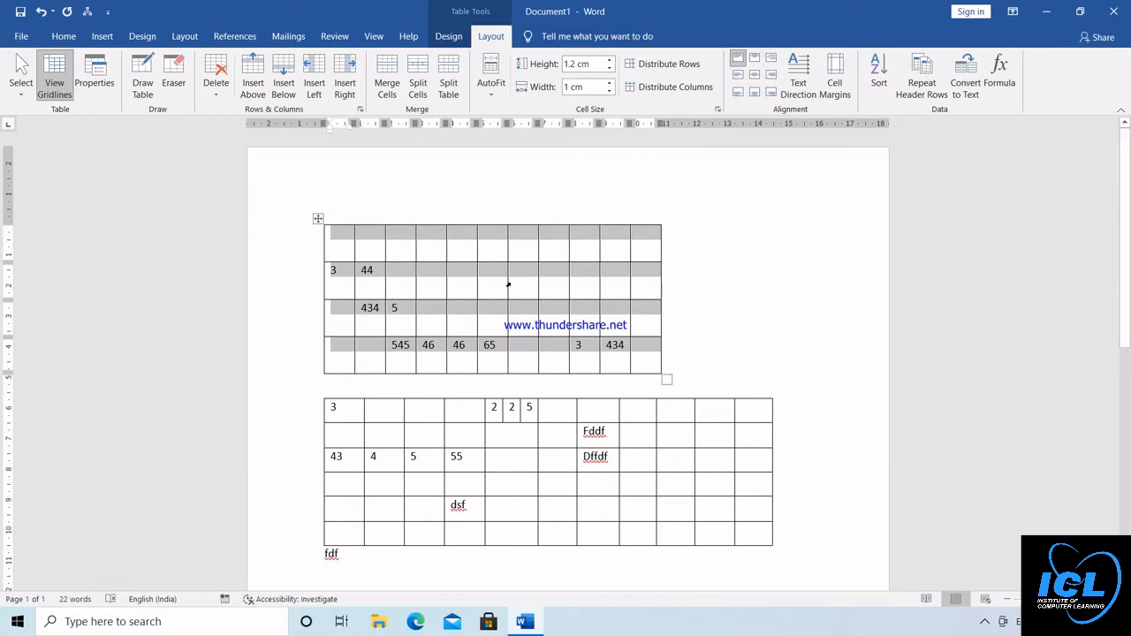
# Enter 54 in the fifth cell of the upper table's first row, and 53453, 5 and r down the sixth column
pyautogui.click(465, 249)
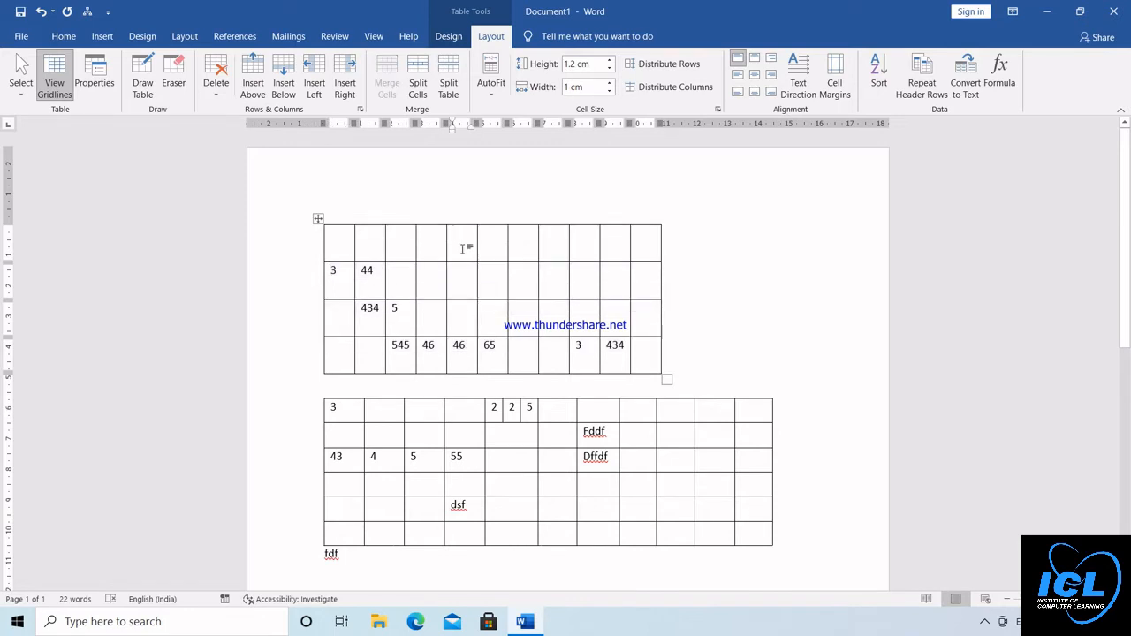
pyautogui.write('54')
pyautogui.press('Tab')
pyautogui.write('53453')
pyautogui.press('Down')
pyautogui.write('5')
pyautogui.press('Down')
pyautogui.write('r')
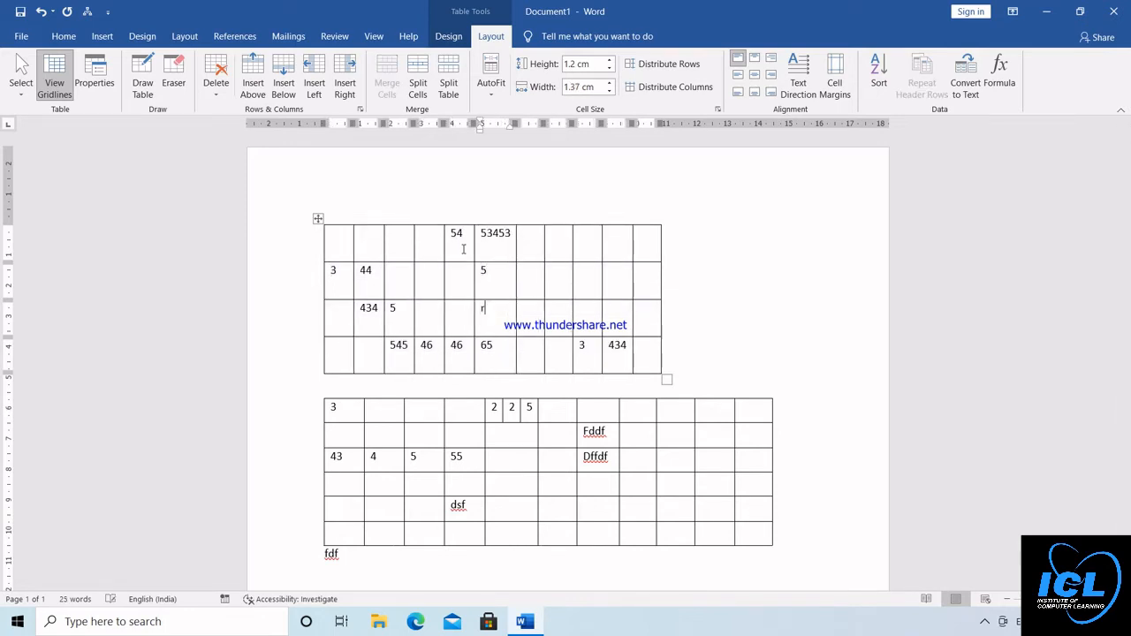
pyautogui.write('\ttr\tYy564')
# Enter tr and Yy564 in the third row's seventh and eighth cells, and 56 and 645 above Yy564 in the second and first rows
pyautogui.press('Up')
pyautogui.write('56')
pyautogui.press('Up')
pyautogui.write('645')
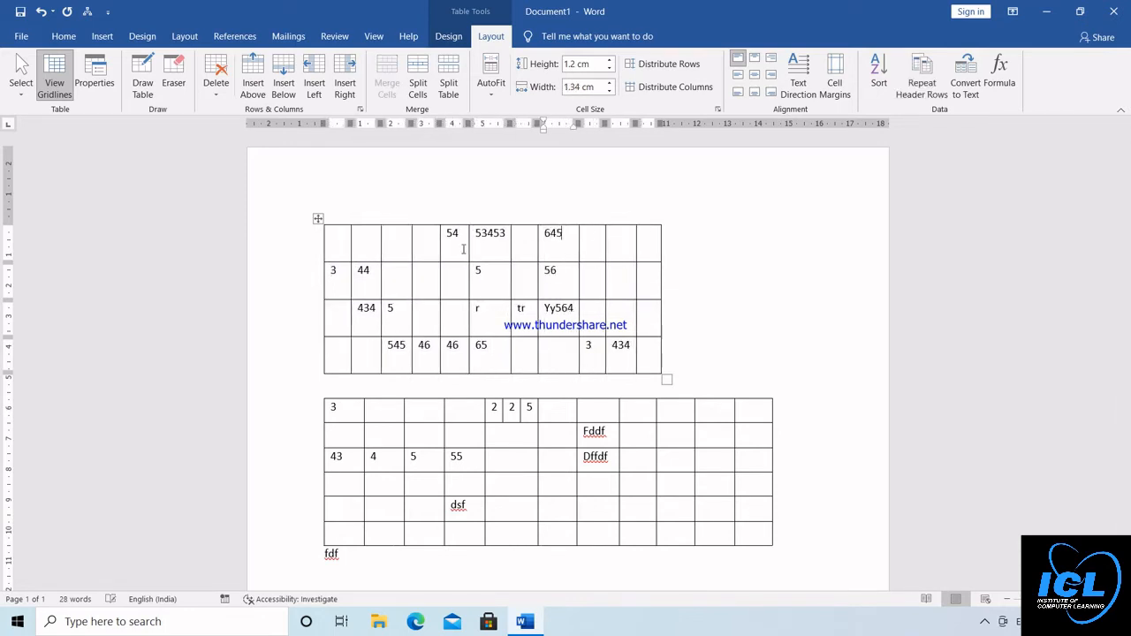
# Enter 6y and h in the first row's ninth and last cells, and add fh, F and hfhfhfhf down the first column from row two
pyautogui.press('Tab')
pyautogui.write('6y\t\th')
pyautogui.press('Right')
pyautogui.write('fh')
pyautogui.press('Down')
pyautogui.write('F')
pyautogui.press('Down')
pyautogui.write('hfhfhfhf')
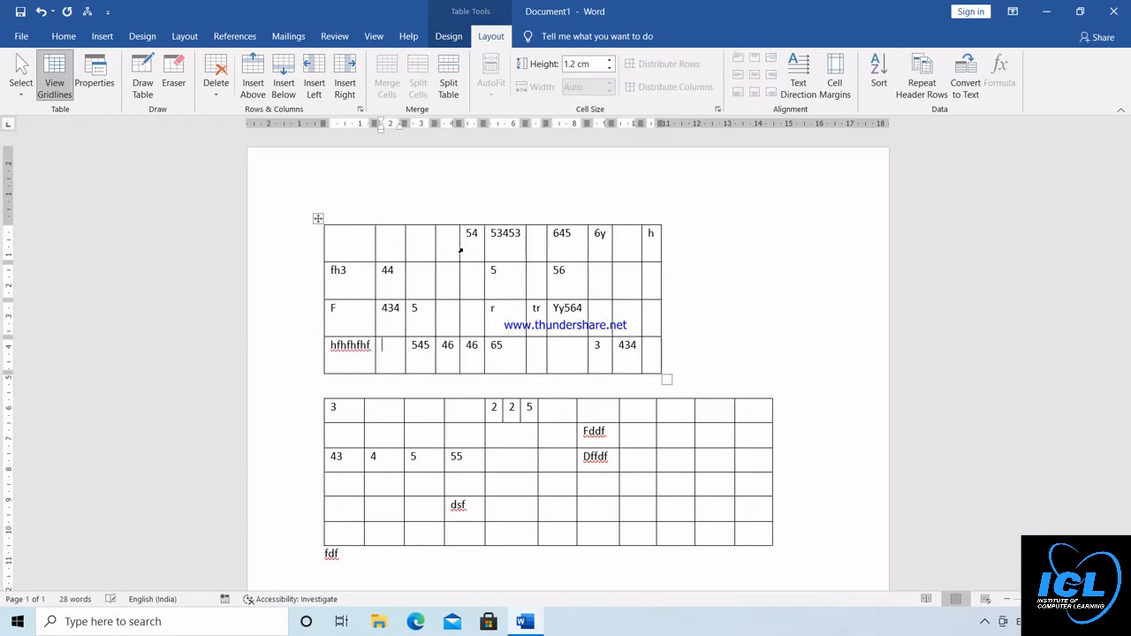
pyautogui.press('Tab')
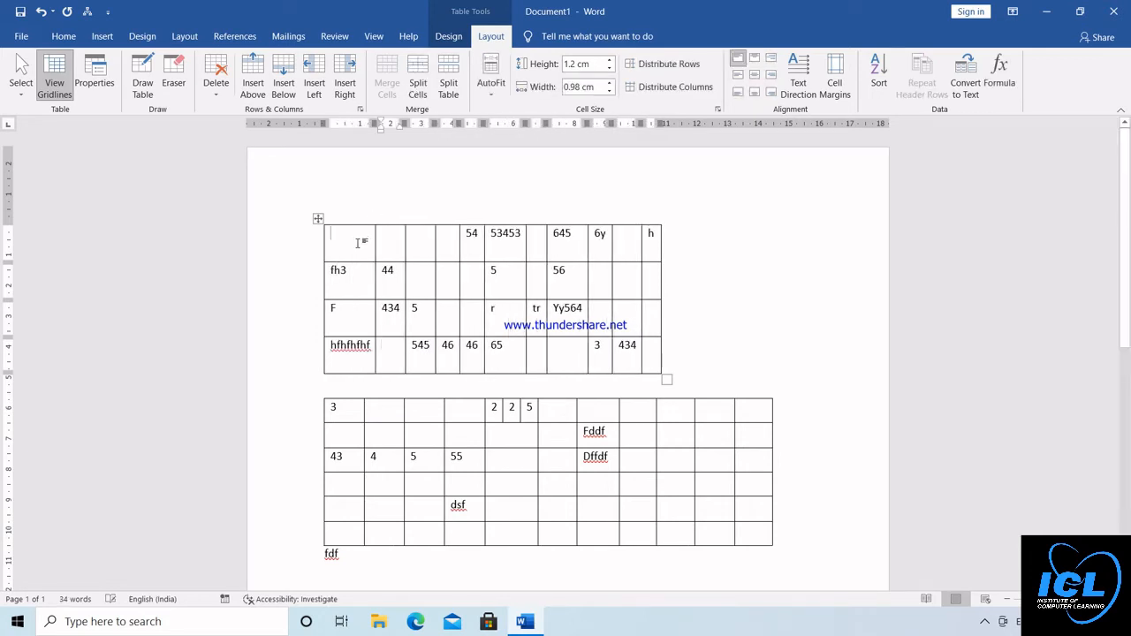
# Try Align Top Left, Align Top Center and Align Top Right on the first ten columns of the upper table
pyautogui.click(758, 61)
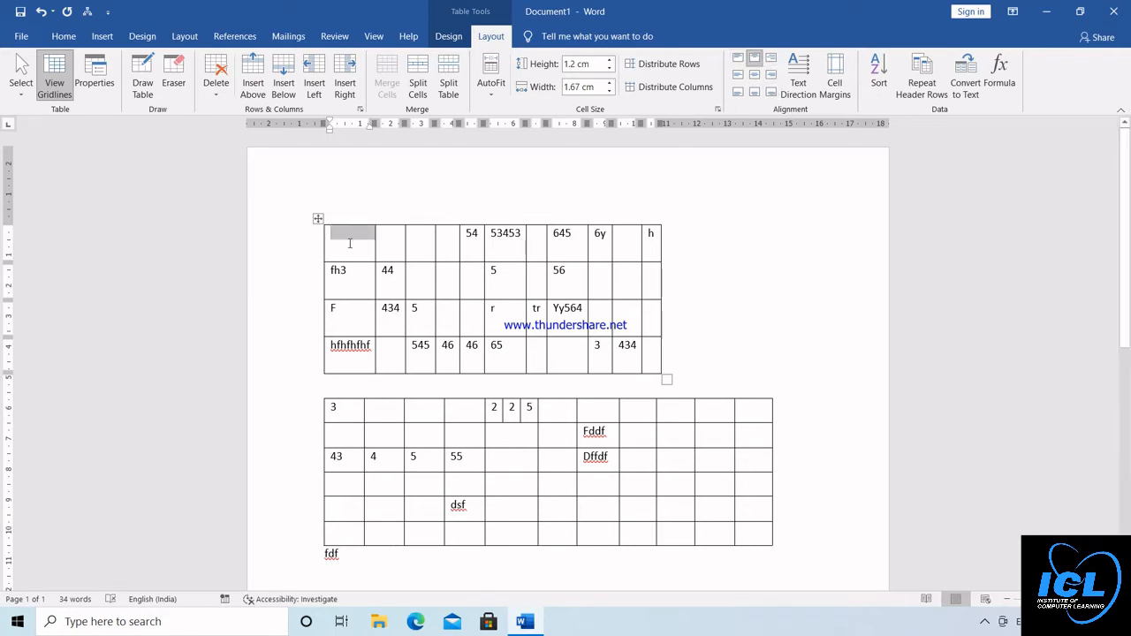
pyautogui.moveTo(598, 276); pyautogui.dragTo(633, 347)
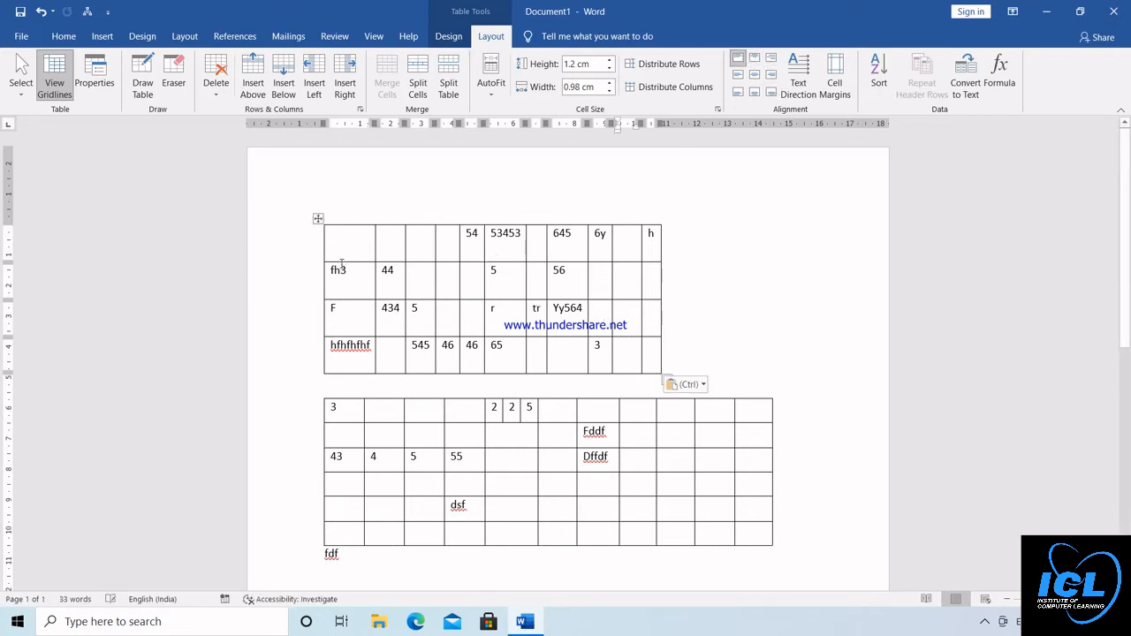
pyautogui.moveTo(386, 256); pyautogui.dragTo(630, 349)
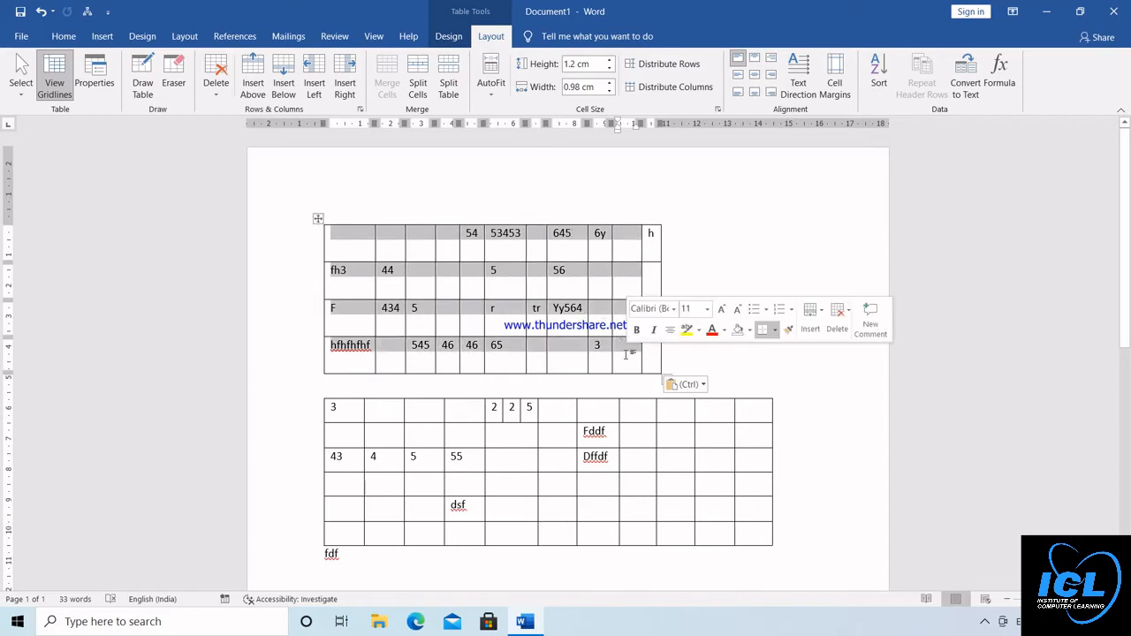
pyautogui.click(740, 62)
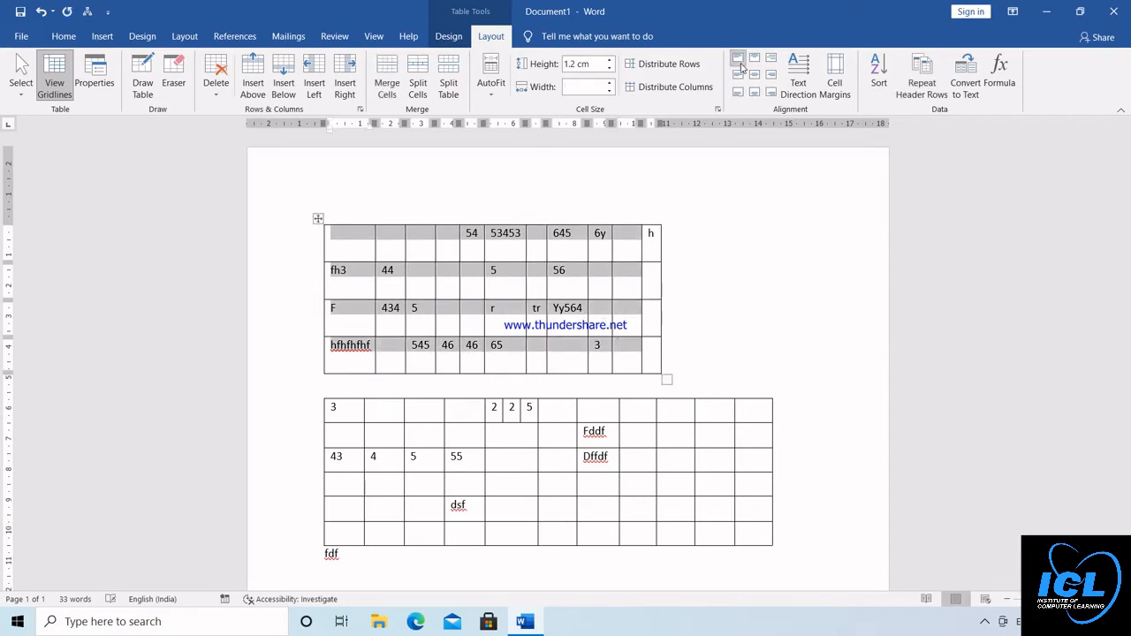
pyautogui.click(757, 59)
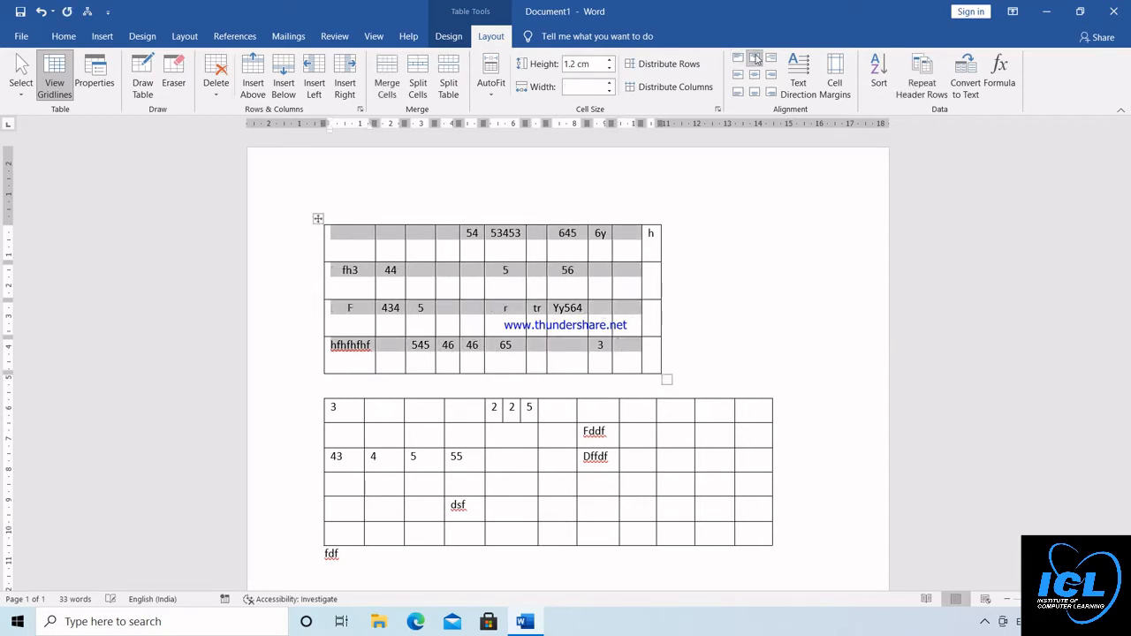
pyautogui.click(771, 58)
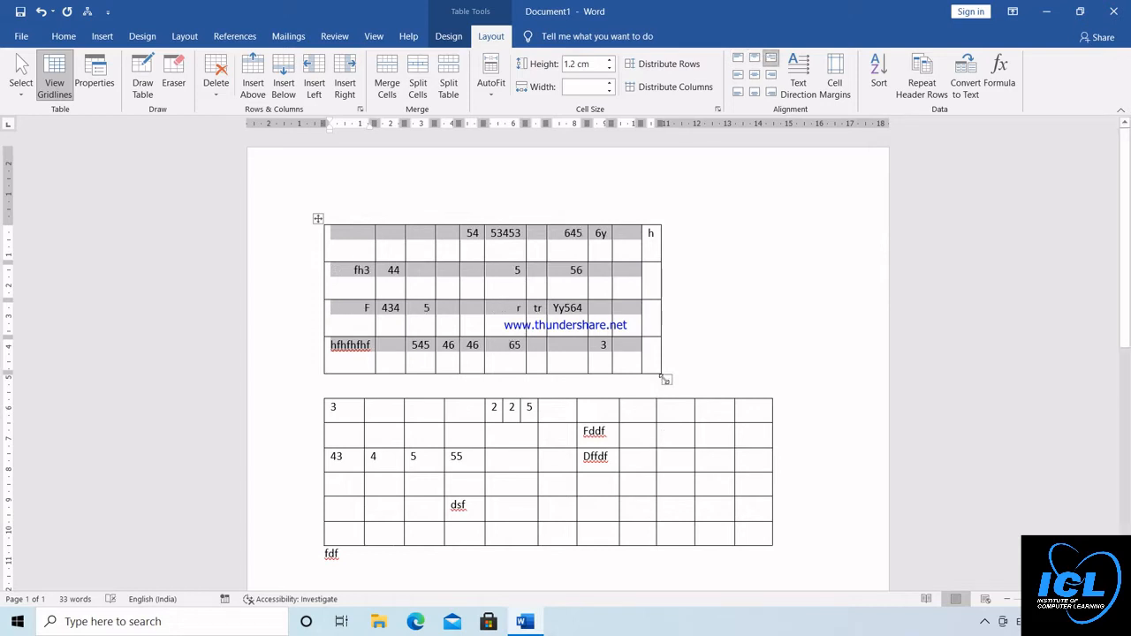
# Widen the upper table to about 16 cm and try several alignments on all its cells, ending with the text centered horizontally and vertically
pyautogui.moveTo(663, 378)
pyautogui.mouseDown()
pyautogui.moveTo(745, 365)
pyautogui.moveTo(810, 374)
pyautogui.mouseUp()
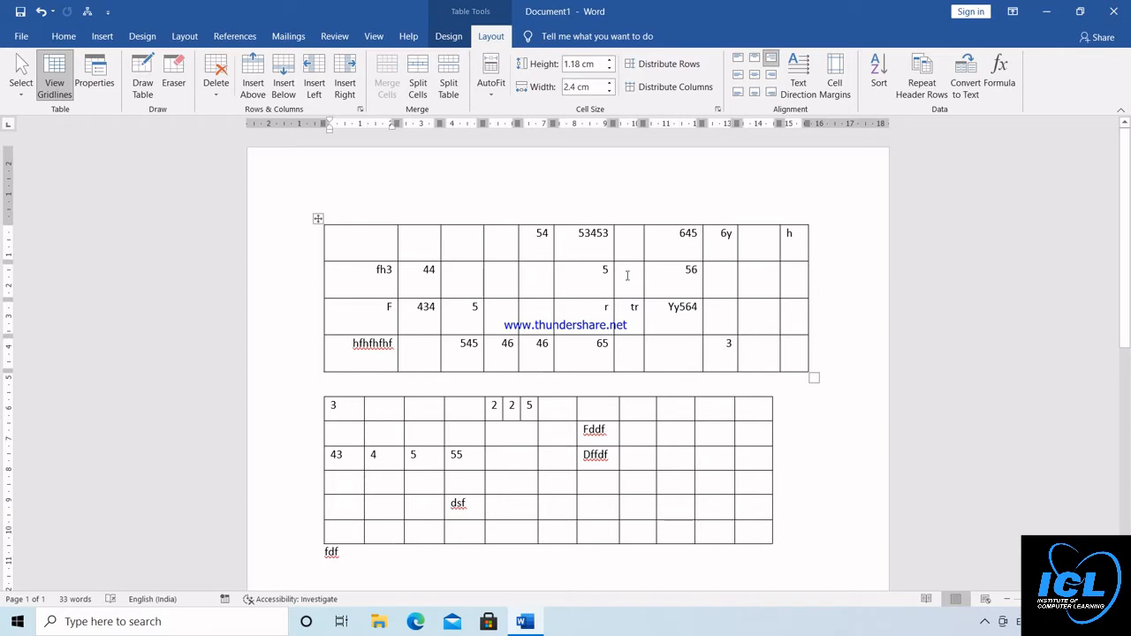
pyautogui.moveTo(386, 252); pyautogui.dragTo(787, 350)
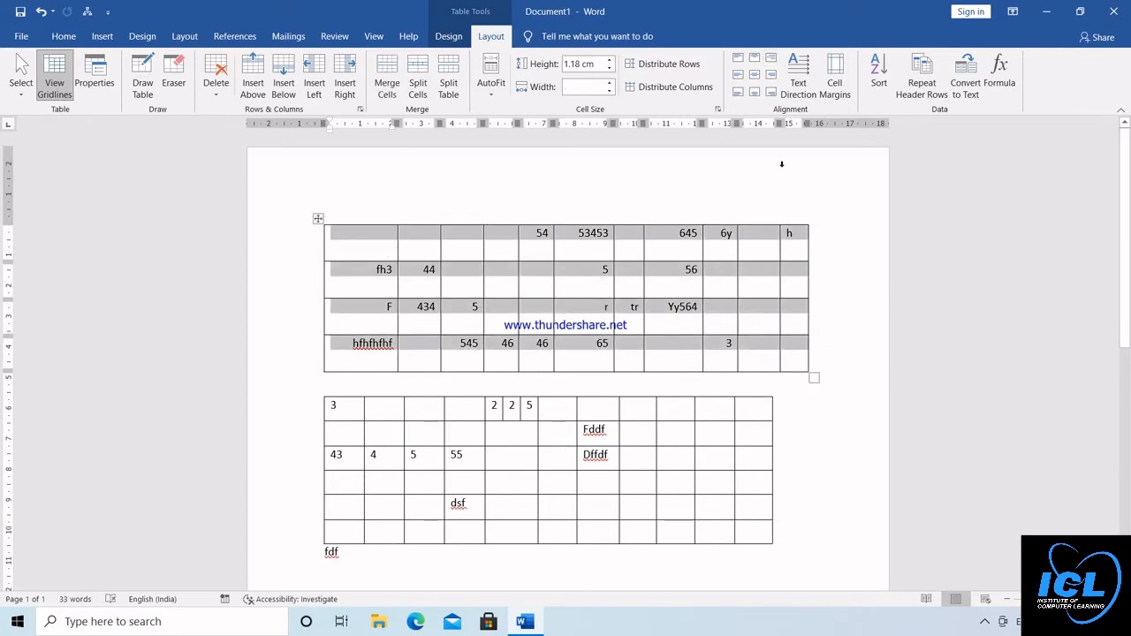
pyautogui.click(739, 92)
pyautogui.click(739, 75)
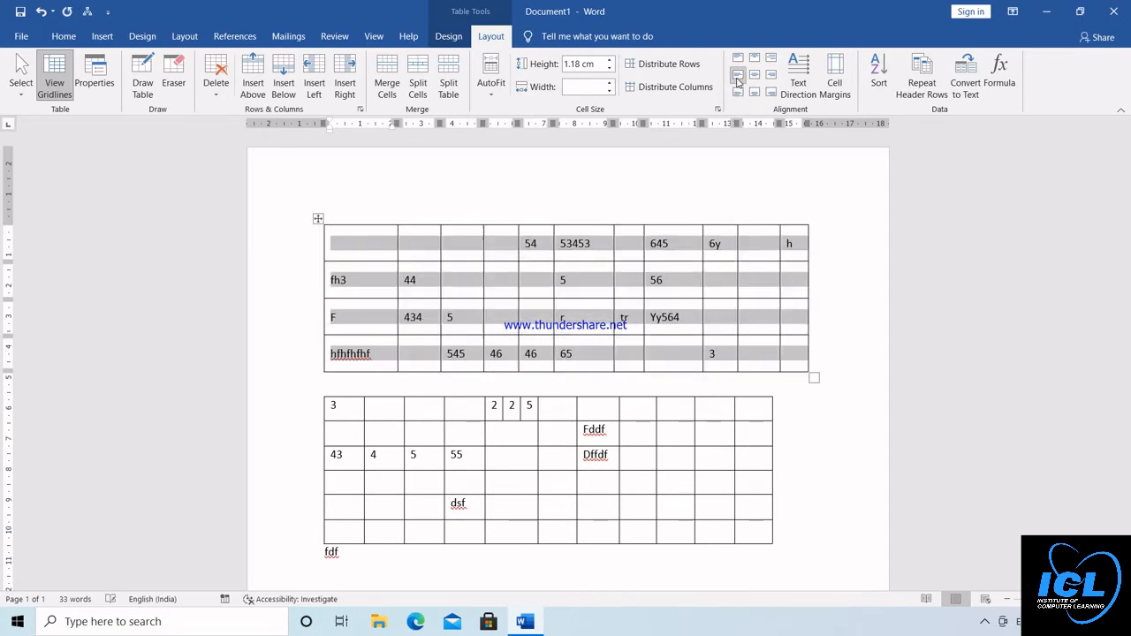
pyautogui.click(738, 58)
pyautogui.click(754, 58)
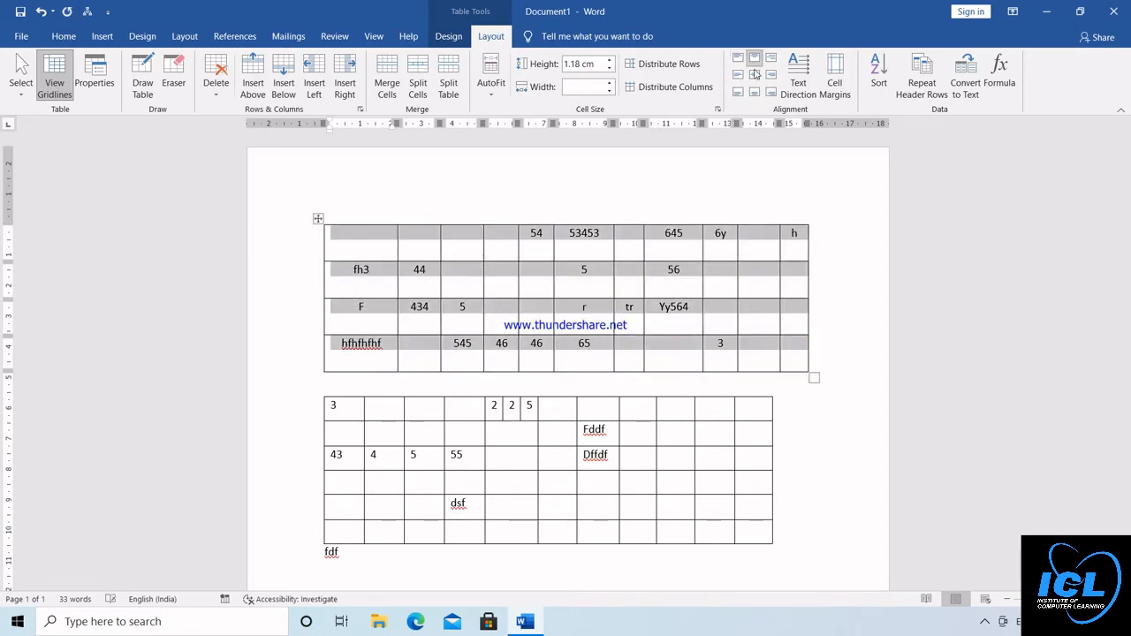
pyautogui.click(755, 75)
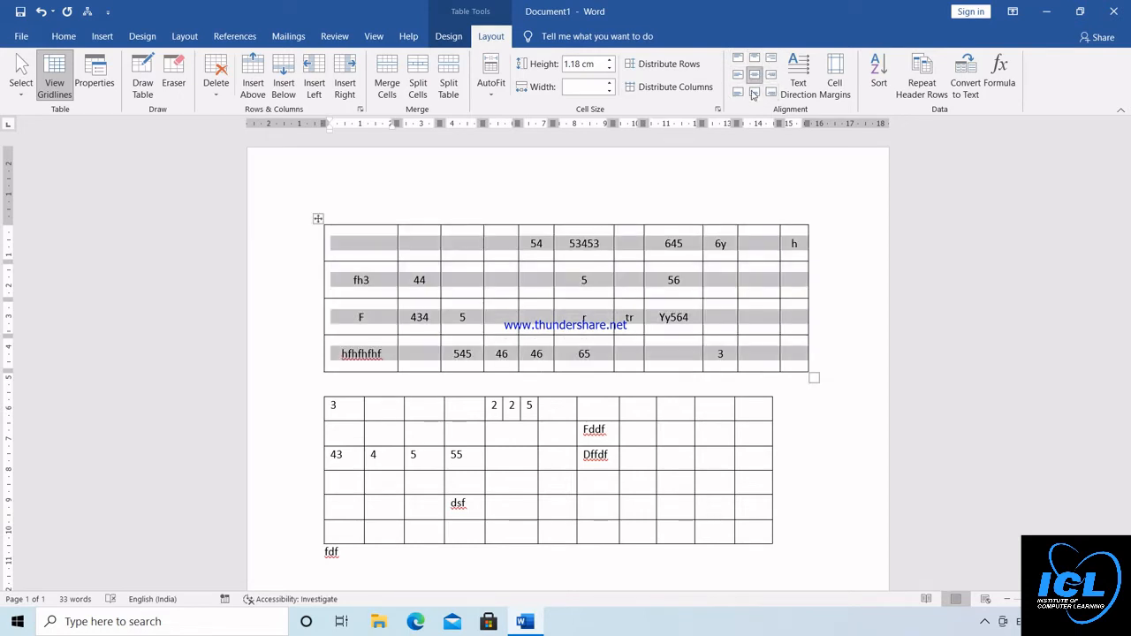
# Sort the upper table's rows by Column 2 as text in descending order, with no header row
pyautogui.click(880, 73)
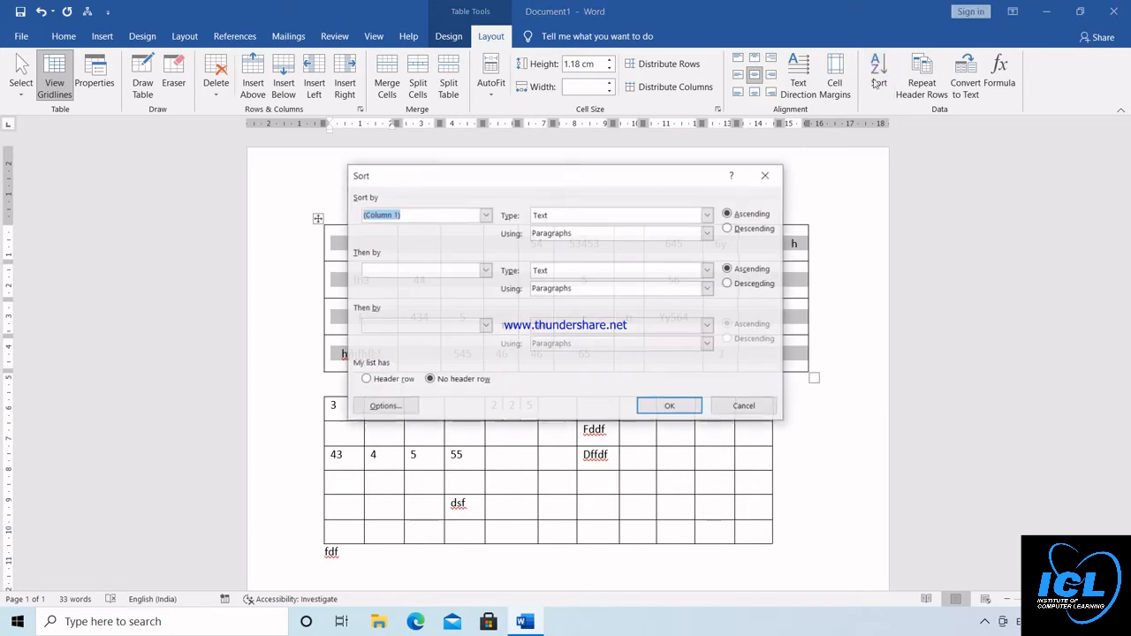
pyautogui.click(743, 231)
pyautogui.click(677, 407)
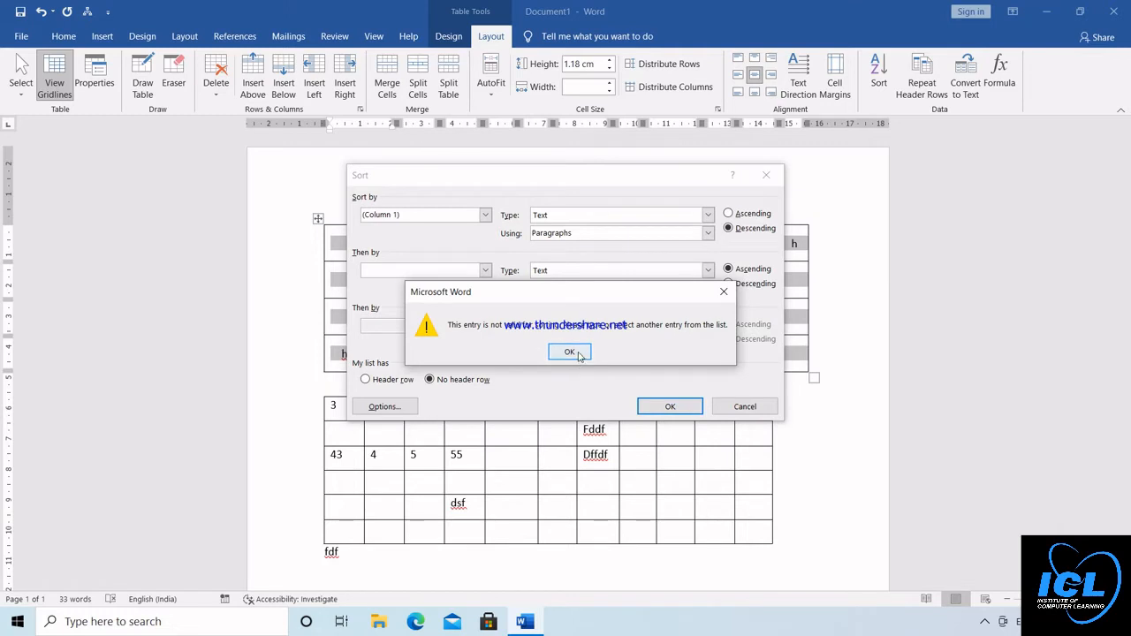
pyautogui.click(570, 351)
pyautogui.click(485, 215)
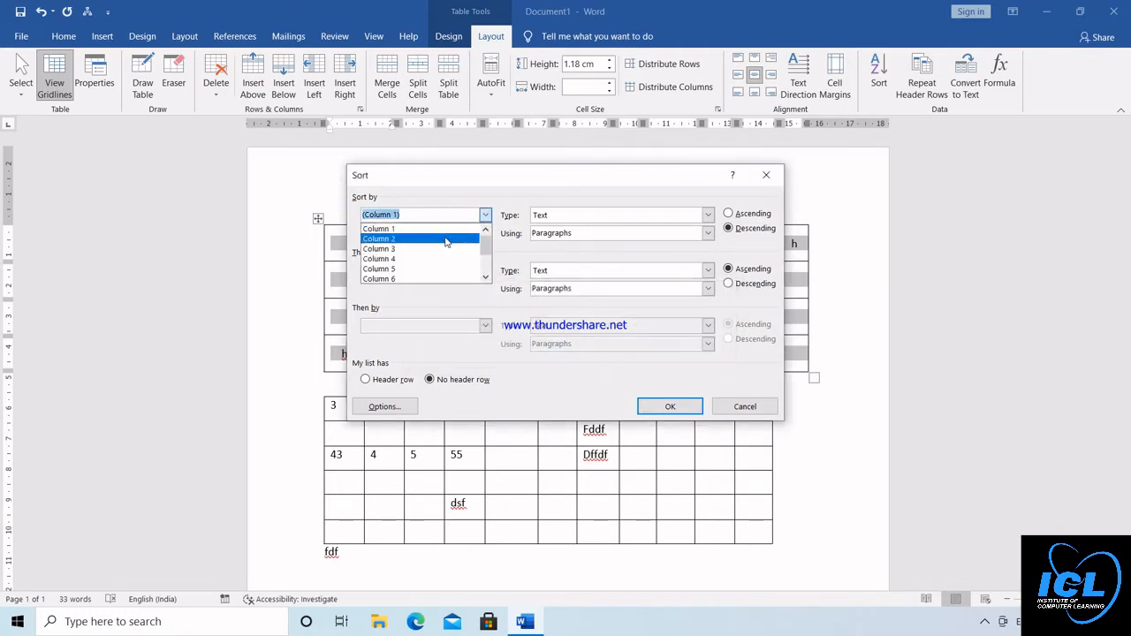
pyautogui.click(447, 239)
pyautogui.click(675, 408)
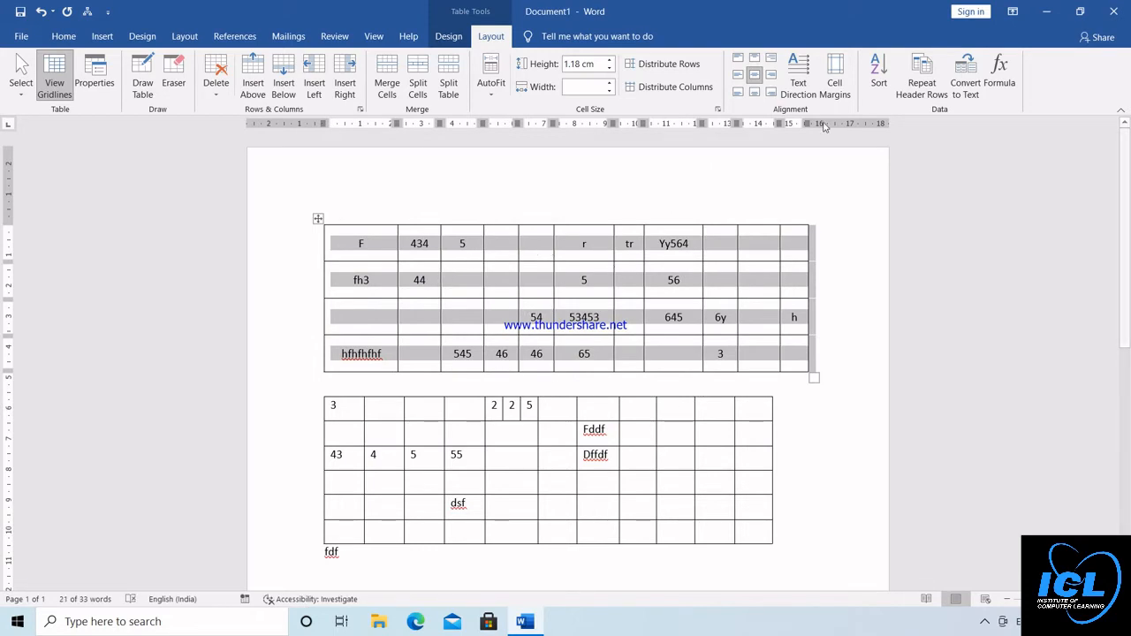
# Cycle the upper table's text direction through vertical back to horizontal, and apply the gold Grid Tables style with a solid header and banded rows
pyautogui.click(800, 76)
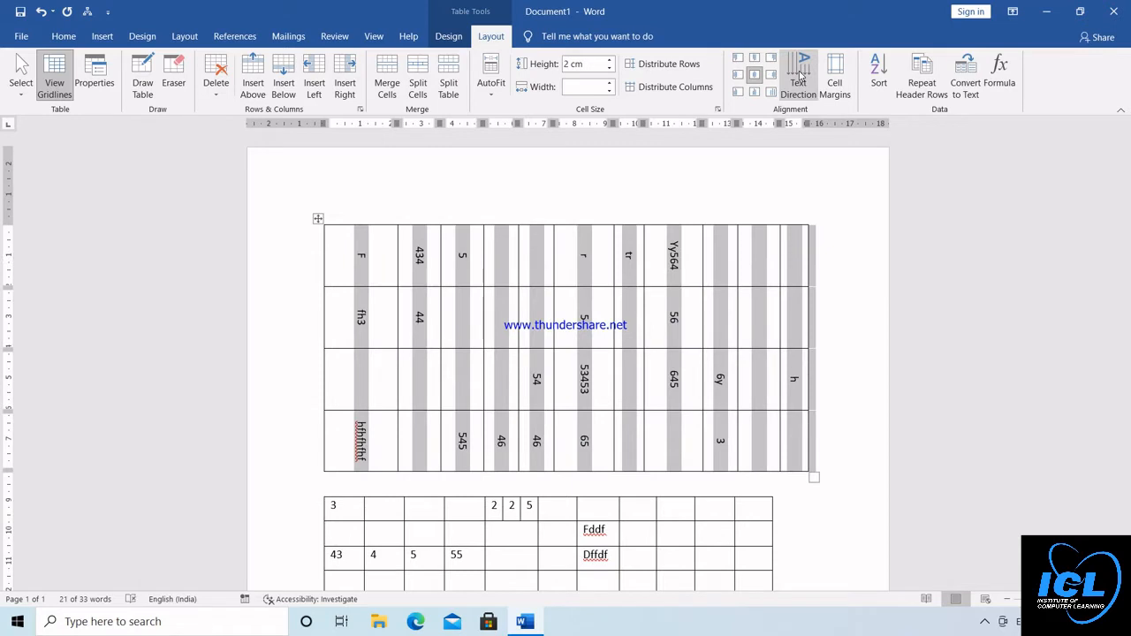
pyautogui.click(800, 76)
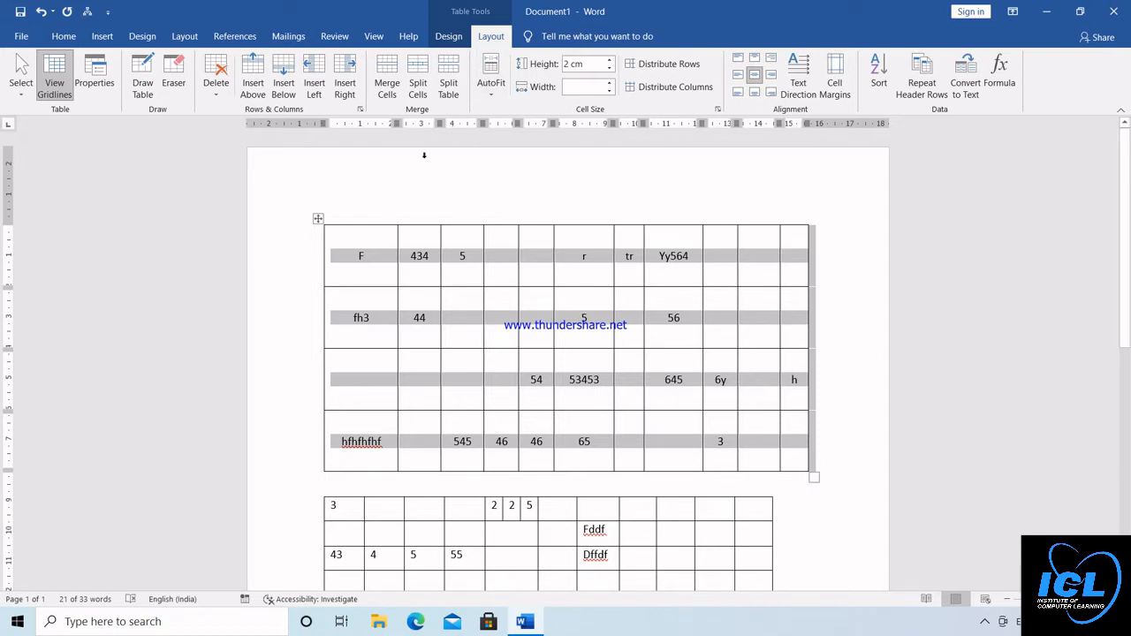
pyautogui.click(449, 36)
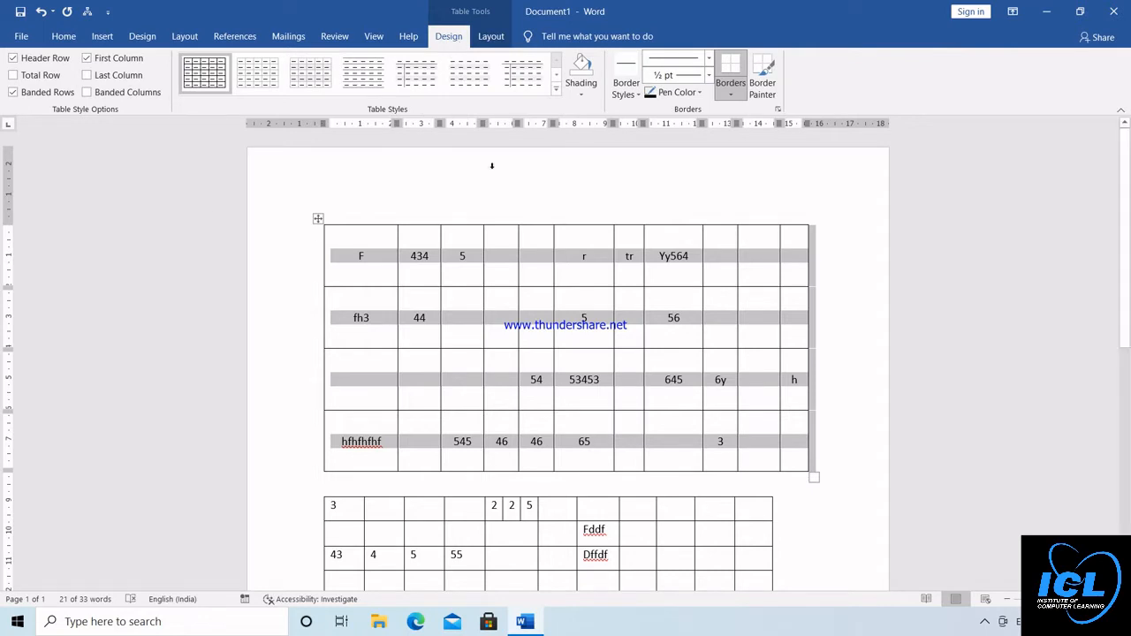
pyautogui.click(557, 90)
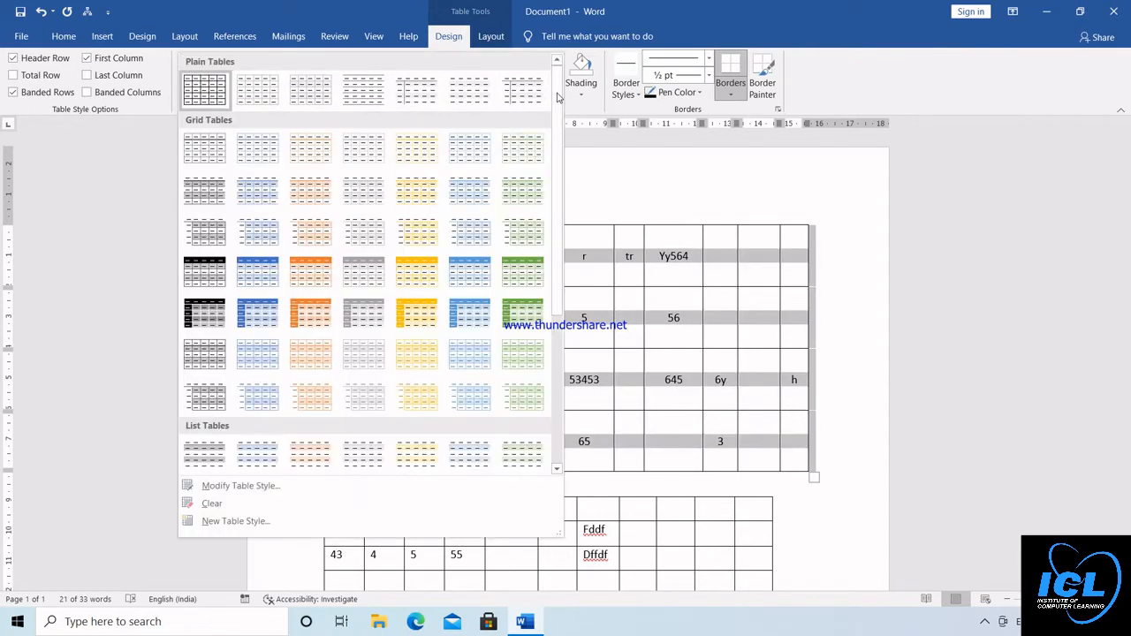
pyautogui.click(417, 271)
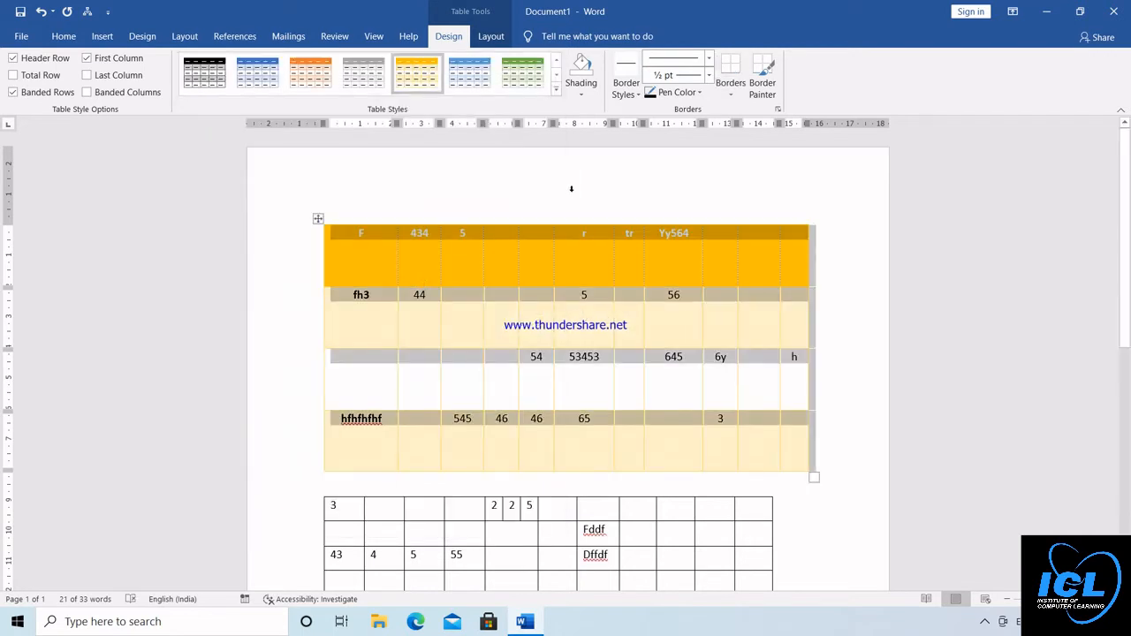
# Shade all cells of the upper table with the standard light green and turn on the Last Column style option
pyautogui.click(585, 85)
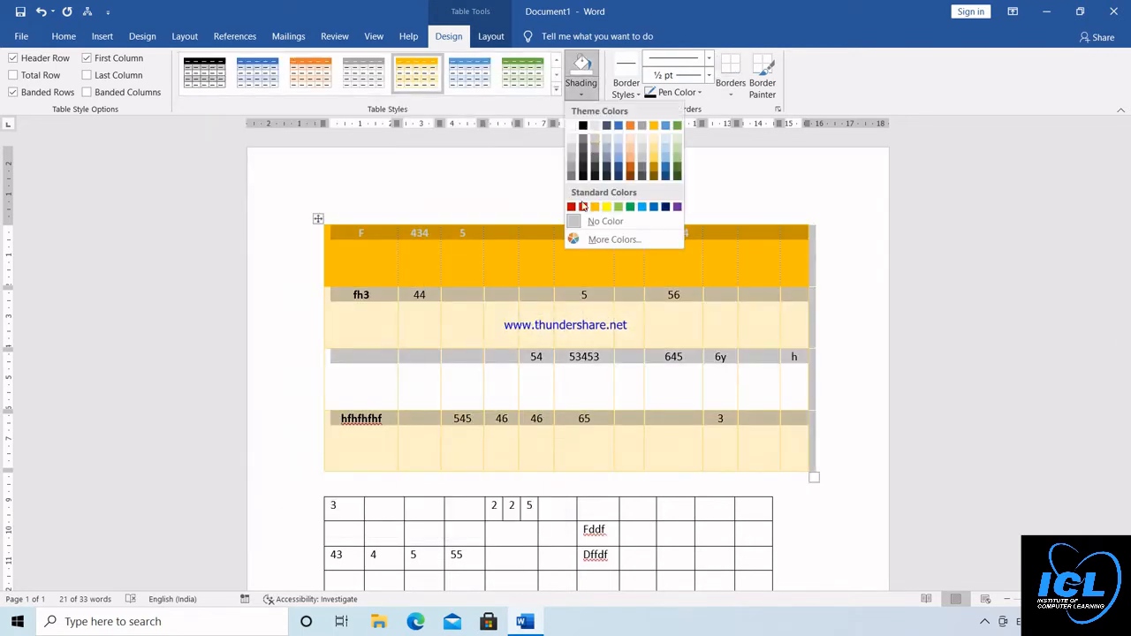
pyautogui.click(621, 209)
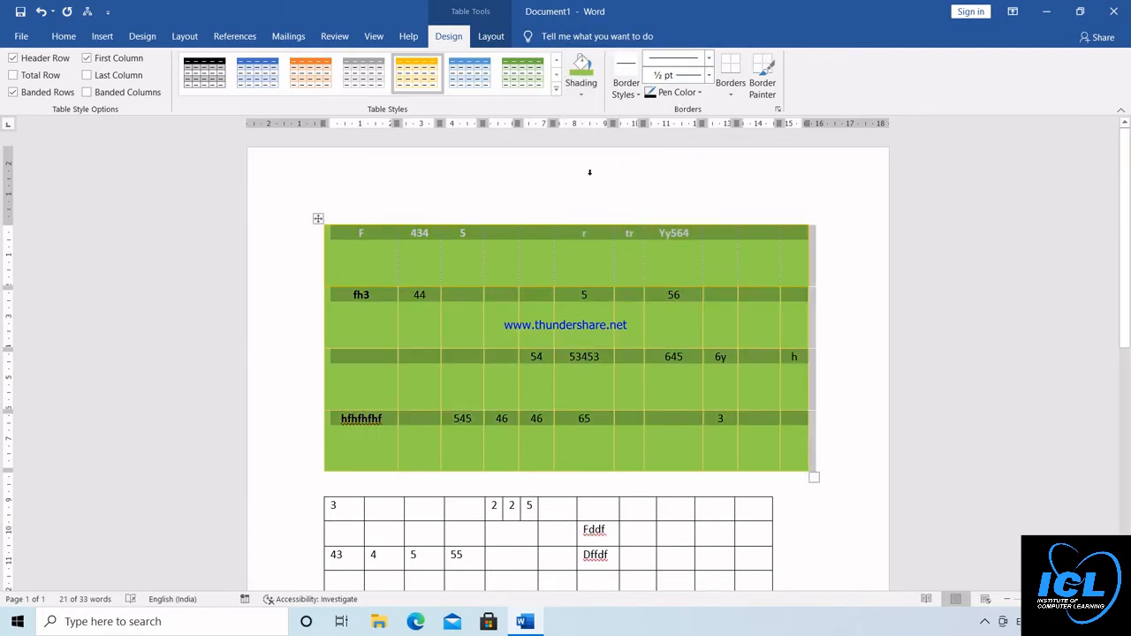
pyautogui.click(87, 75)
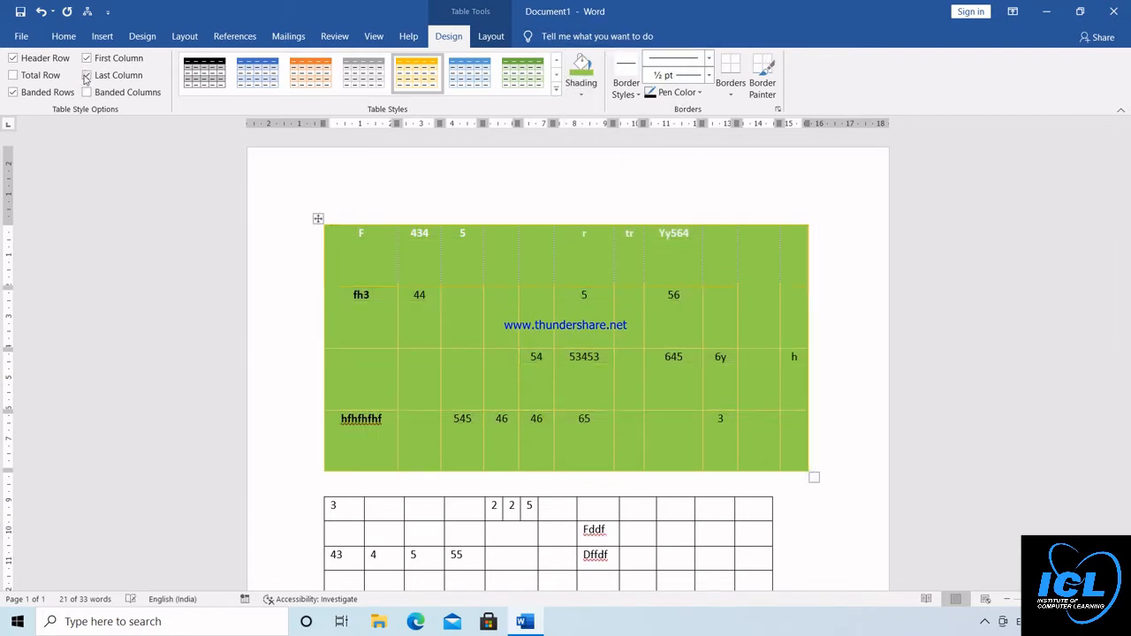
# Turn on the Banded Columns and Total Row options for the upper table and apply the orange Grid Tables style
pyautogui.click(87, 92)
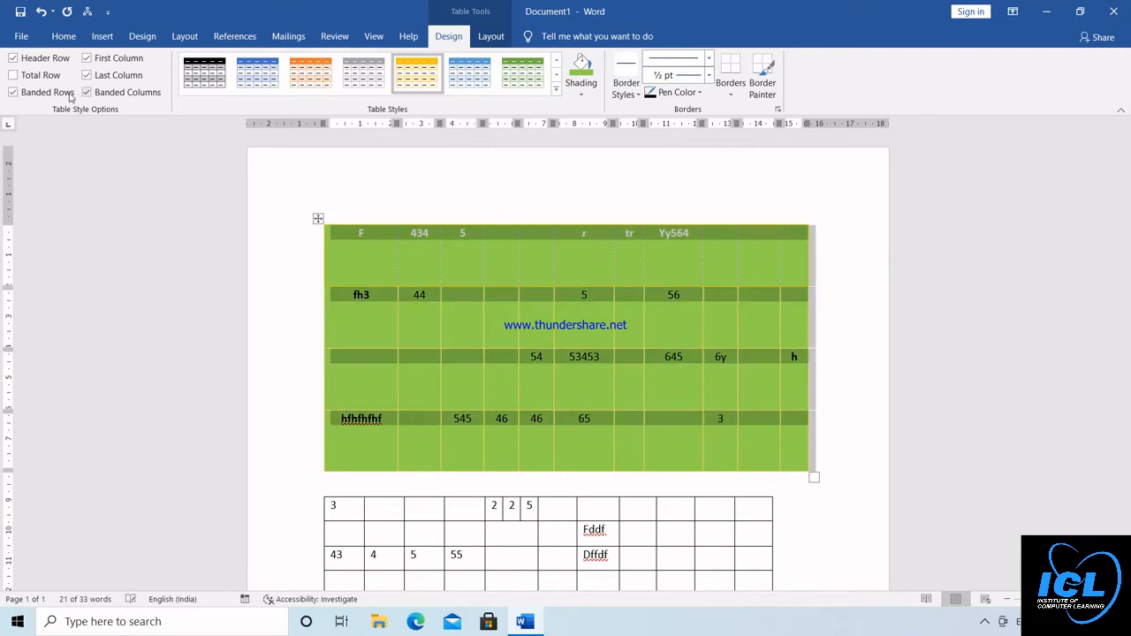
pyautogui.click(12, 75)
pyautogui.click(311, 76)
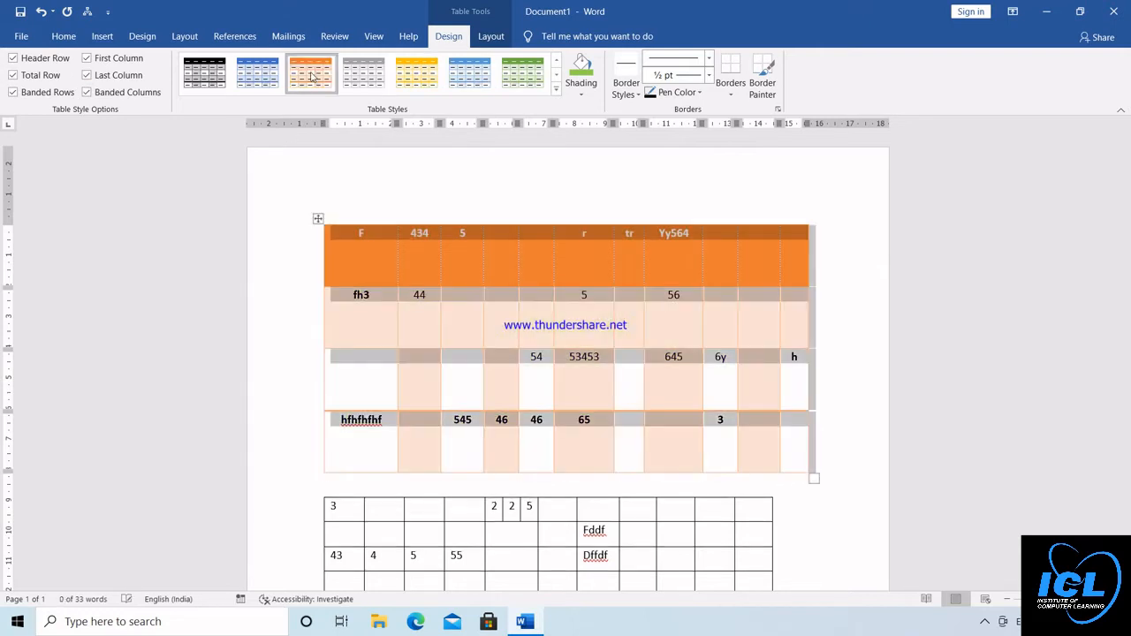
pyautogui.click(298, 304)
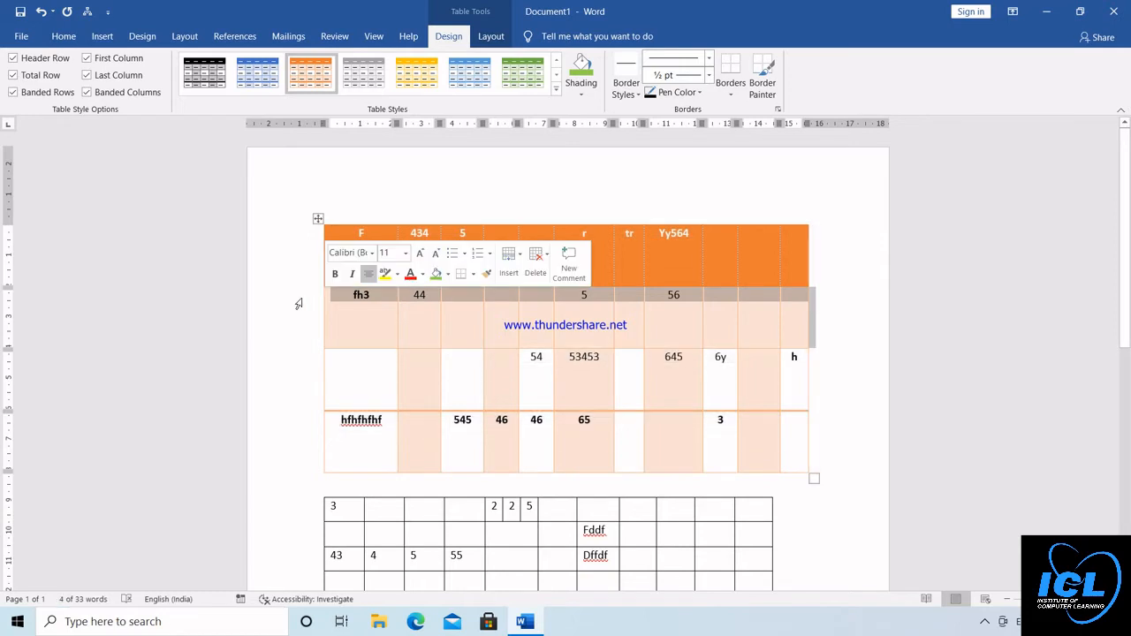
pyautogui.click(285, 375)
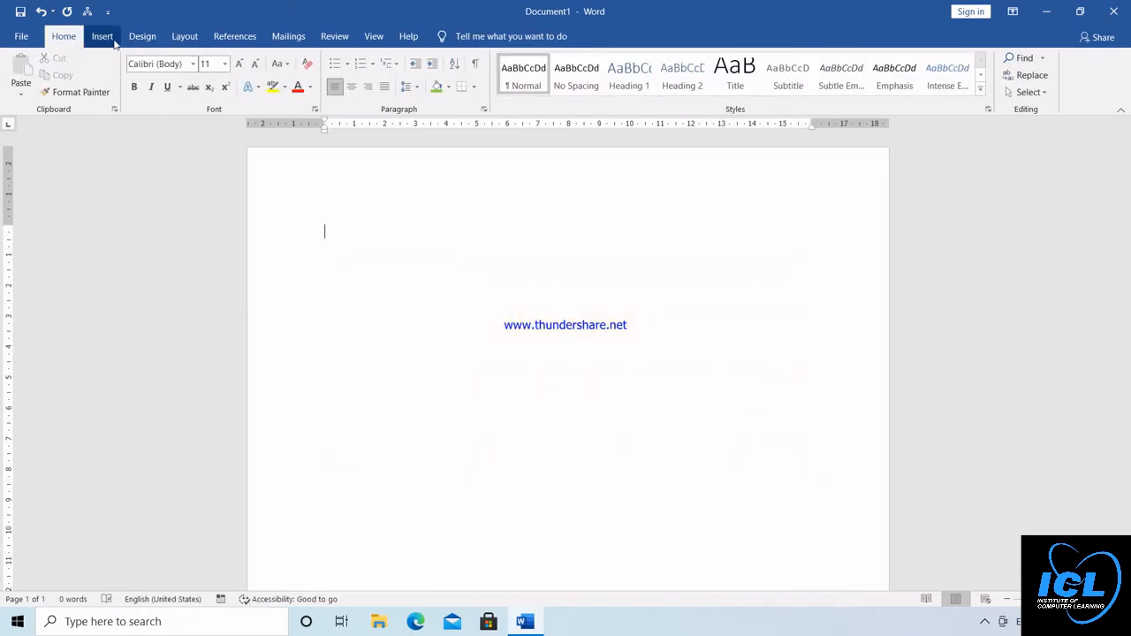
# Insert a table with 25 columns and 20 rows in the blank document, and delete it again
pyautogui.click(103, 36)
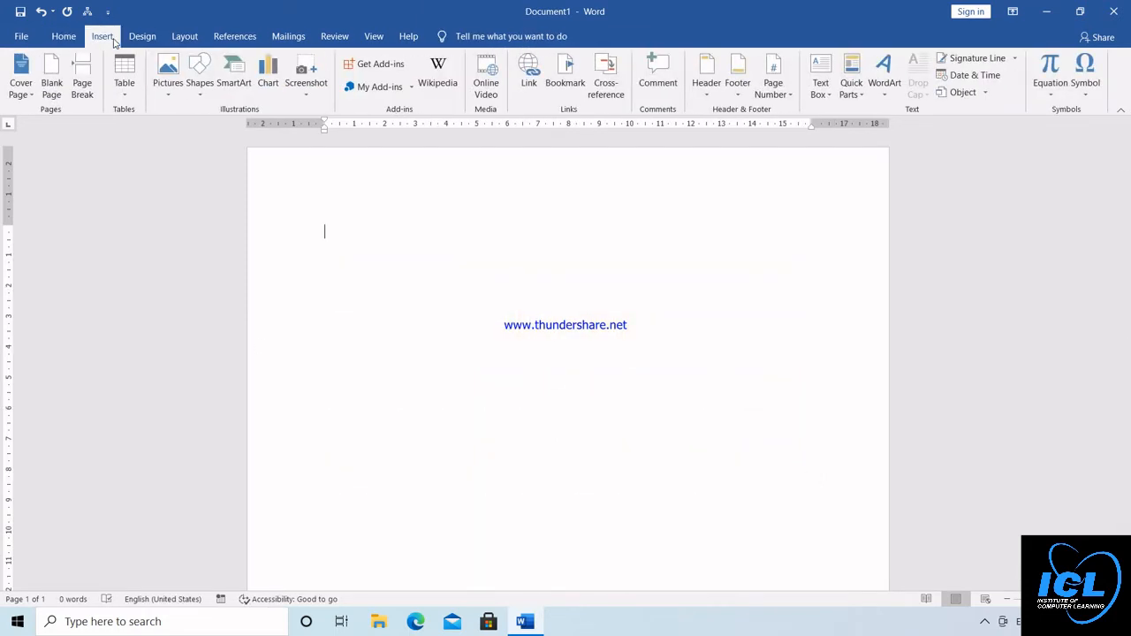
pyautogui.click(128, 99)
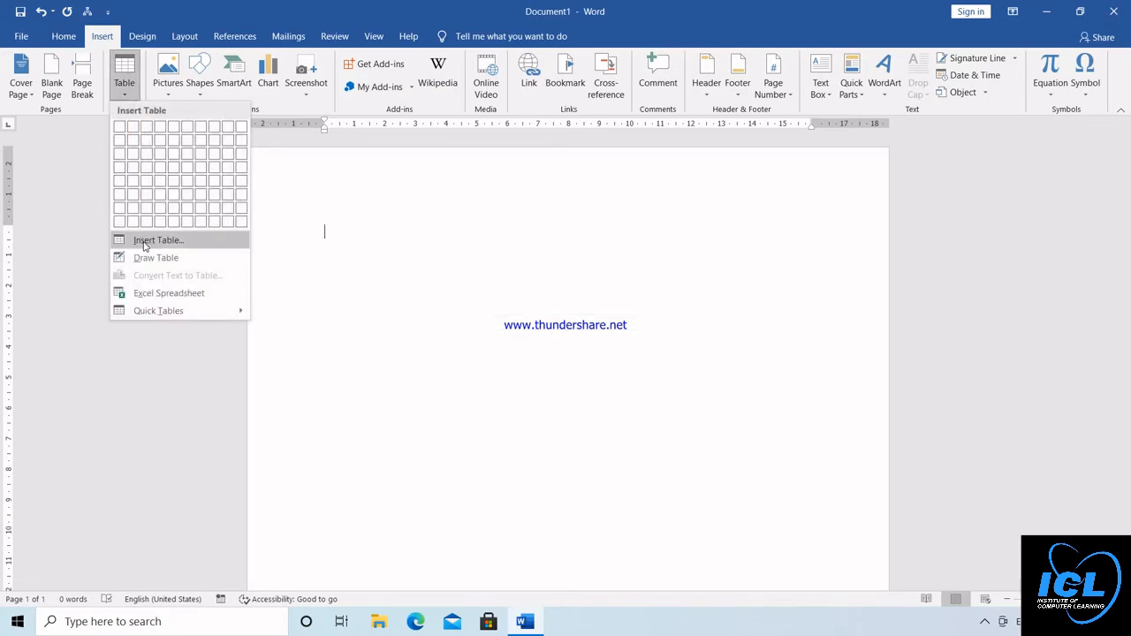
pyautogui.click(146, 244)
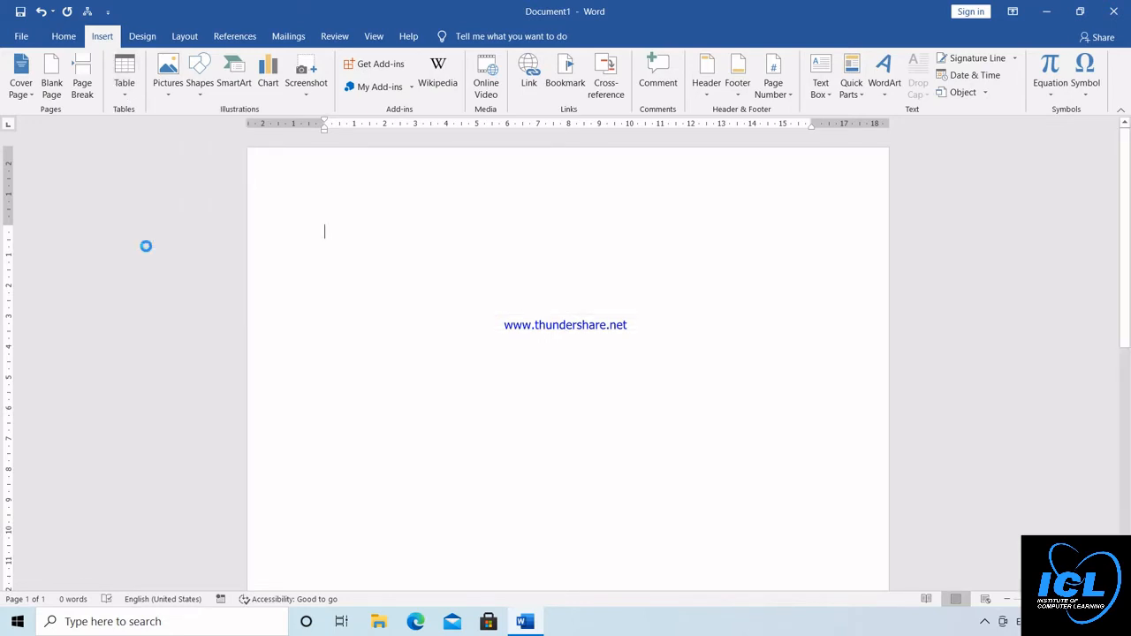
pyautogui.click(591, 241)
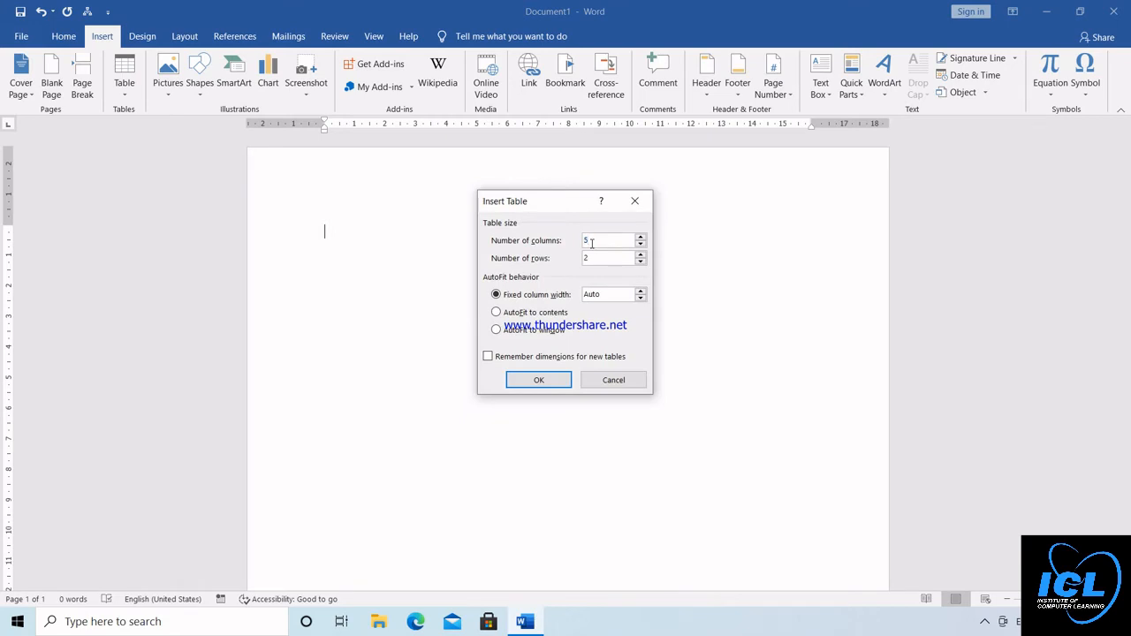
pyautogui.press('BackSpace')
pyautogui.write('25')
pyautogui.click(557, 382)
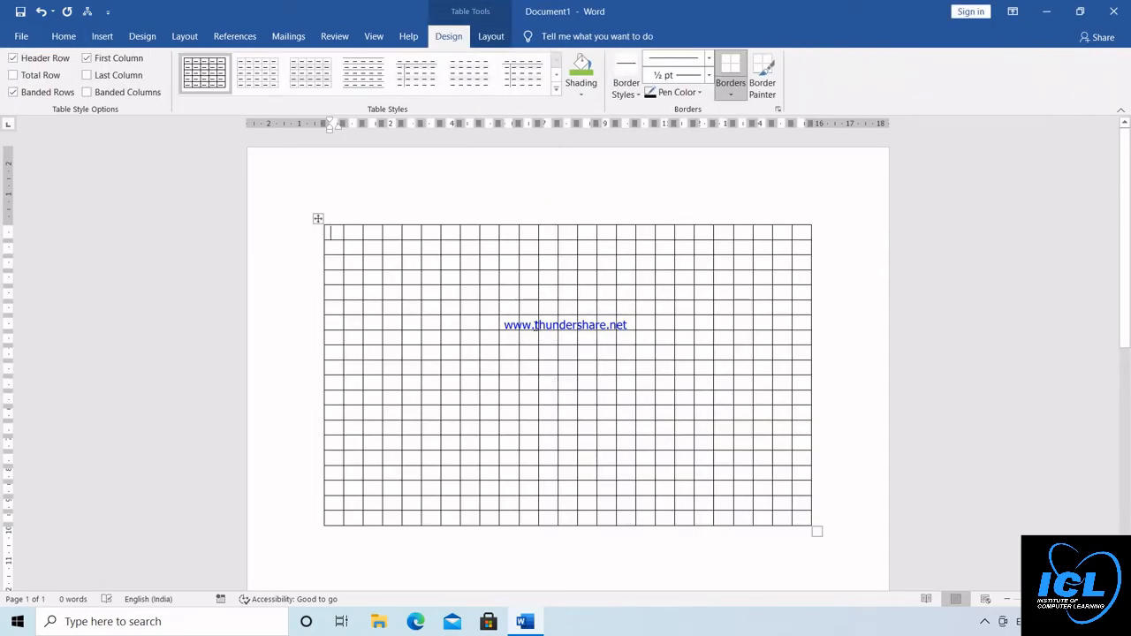
pyautogui.hotkey('ctrl', 'a')
pyautogui.press('Delete')
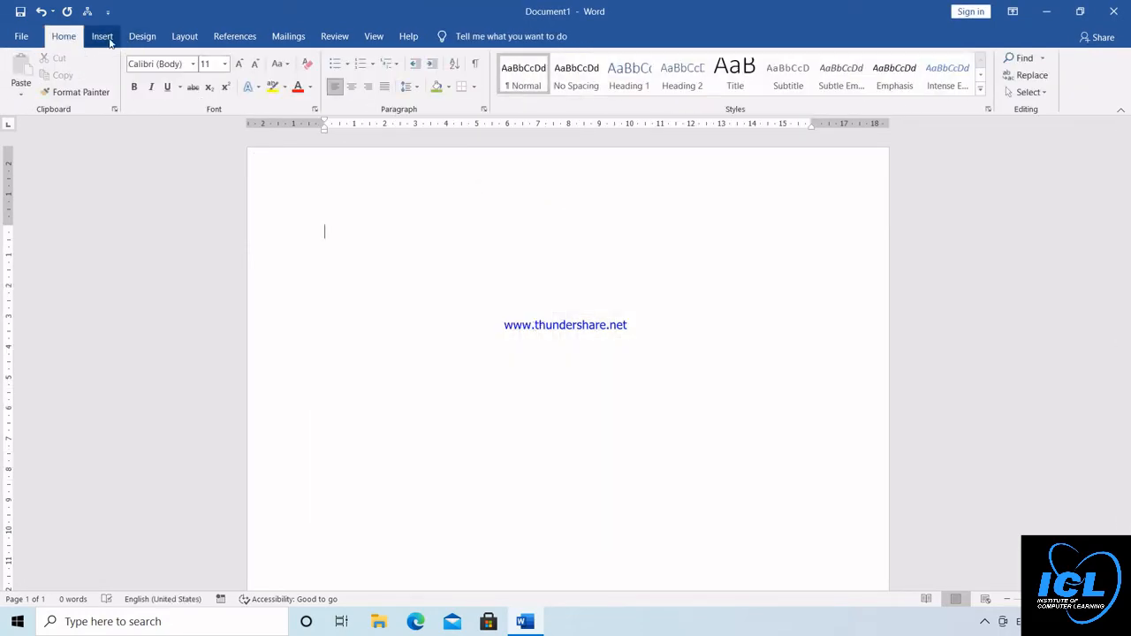
# Draw a table outline about 15.5 cm wide and 23.6 cm high on the blank page with Draw Table
pyautogui.click(102, 37)
pyautogui.click(124, 96)
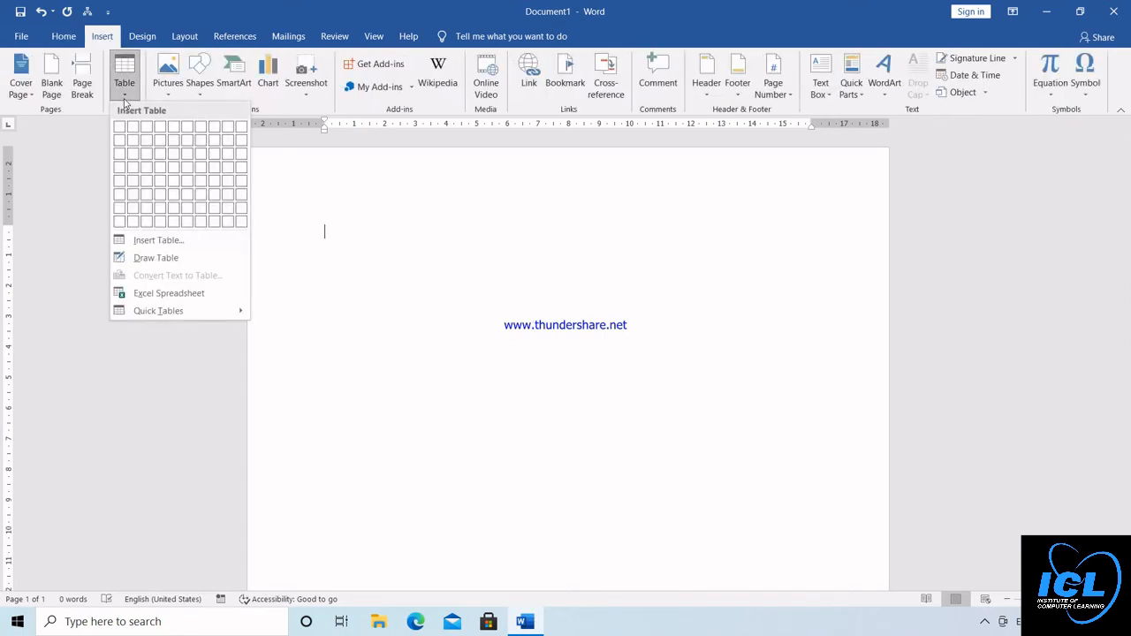
pyautogui.click(156, 258)
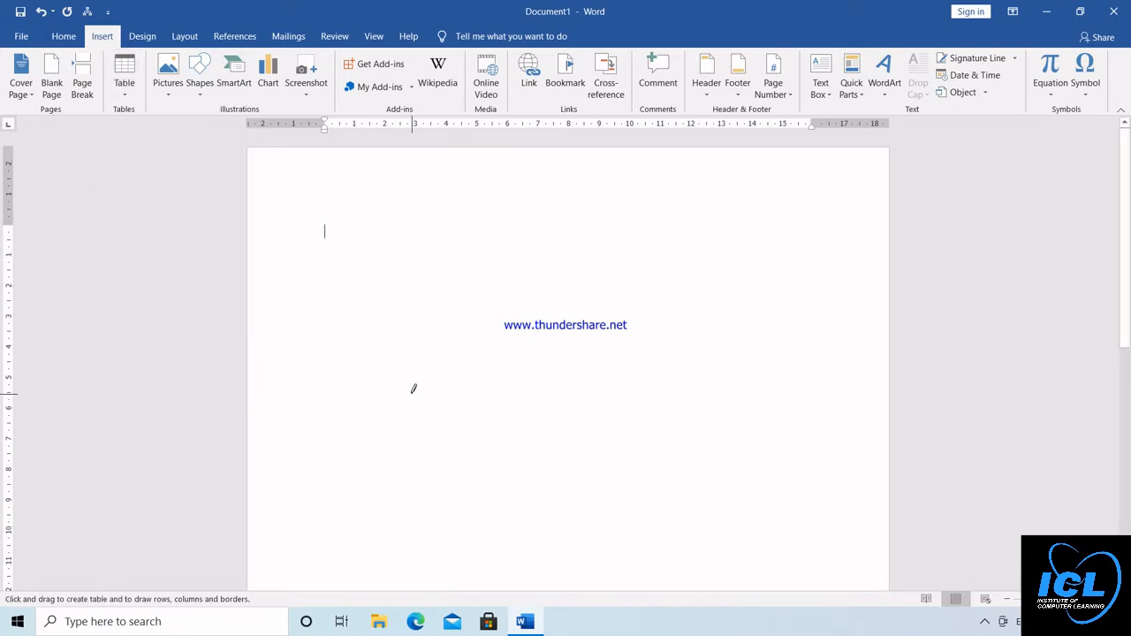
pyautogui.click(1009, 600)
pyautogui.click(1008, 600)
pyautogui.click(1009, 600)
pyautogui.click(1008, 600)
pyautogui.click(1009, 600)
pyautogui.click(1009, 601)
pyautogui.click(1008, 600)
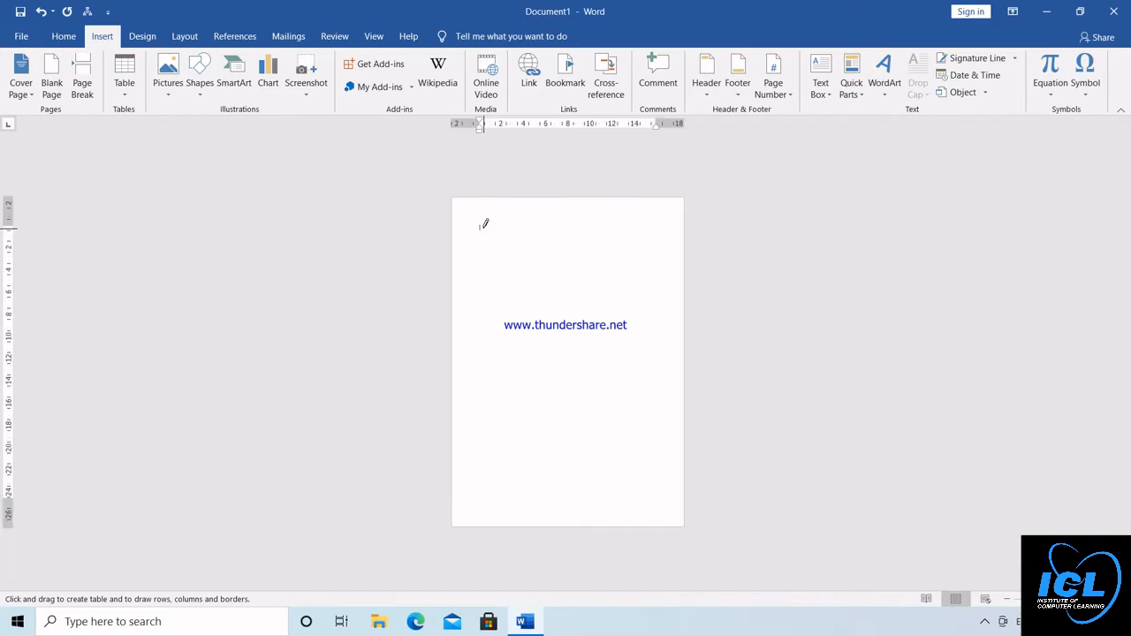
pyautogui.moveTo(482, 228)
pyautogui.mouseDown()
pyautogui.moveTo(561, 376)
pyautogui.moveTo(655, 488)
pyautogui.mouseUp()
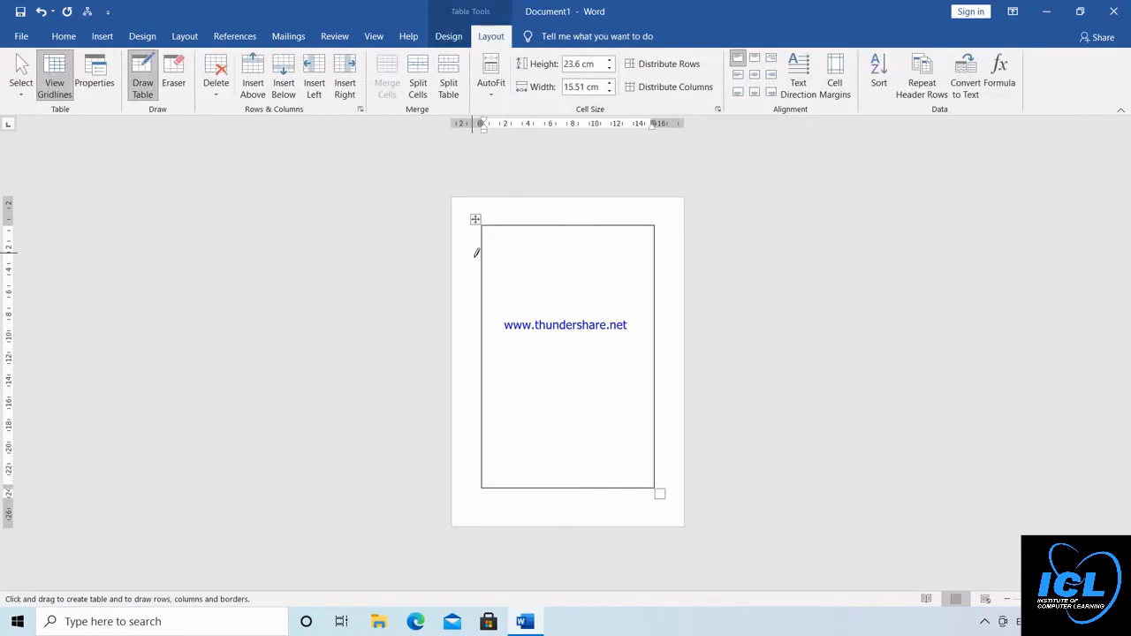
# Draw six horizontal and three vertical lines inside the table outline, with the uppermost row line stopping at the last column
pyautogui.moveTo(485, 268); pyautogui.dragTo(576, 270)
pyautogui.moveTo(483, 283)
pyautogui.mouseDown()
pyautogui.moveTo(598, 281)
pyautogui.moveTo(593, 372)
pyautogui.mouseUp()
pyautogui.moveTo(597, 275); pyautogui.dragTo(605, 400)
pyautogui.moveTo(624, 263); pyautogui.dragTo(625, 421)
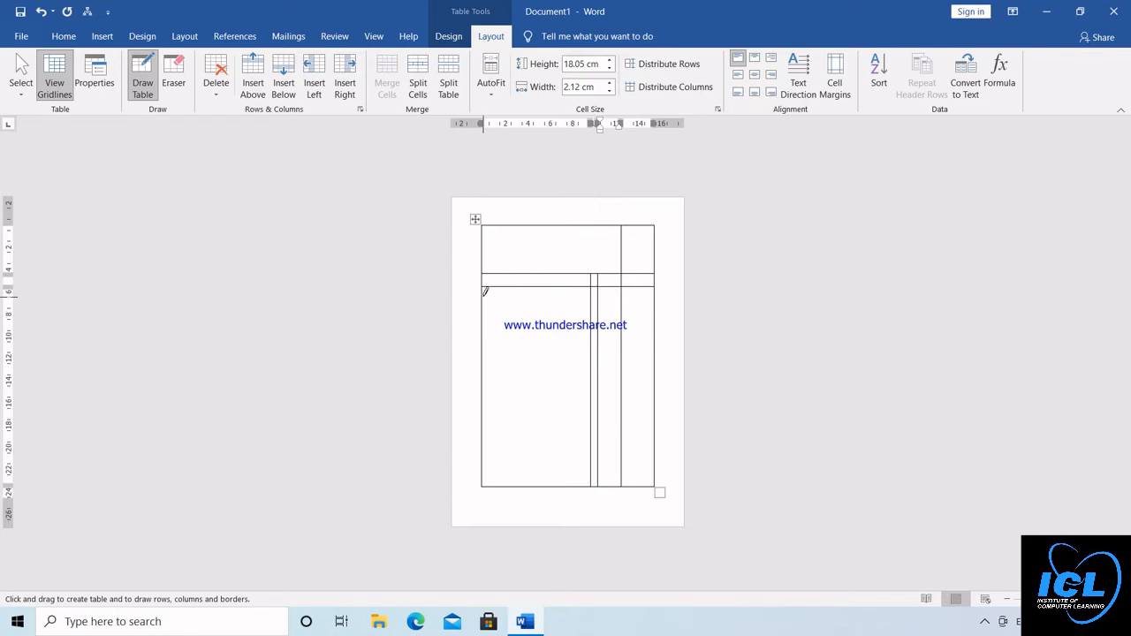
pyautogui.moveTo(484, 292); pyautogui.dragTo(641, 293)
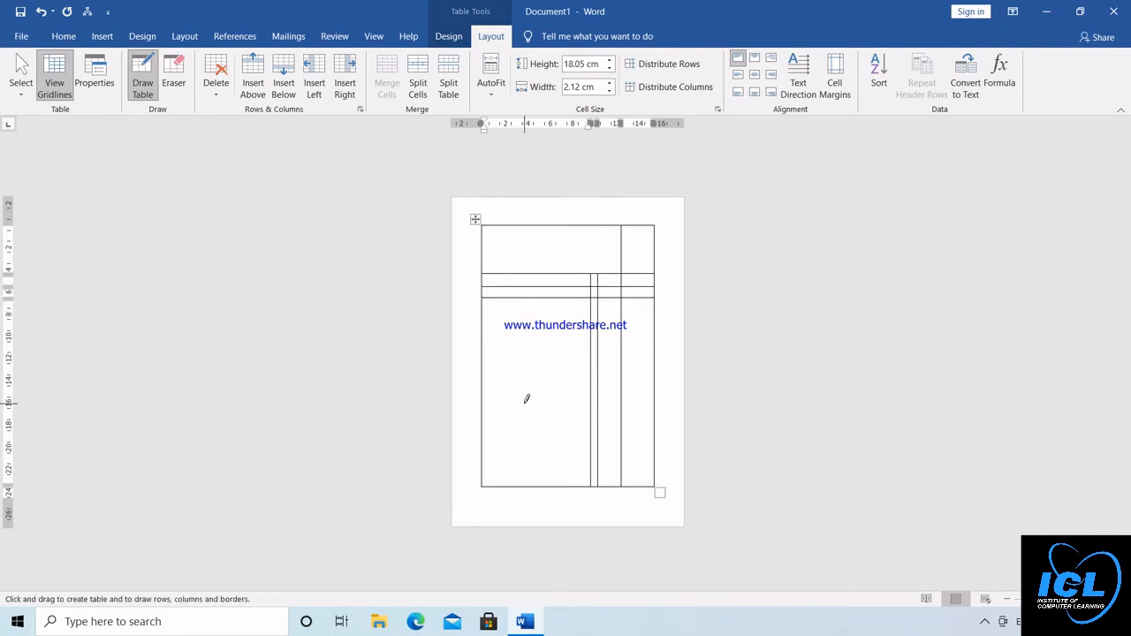
pyautogui.moveTo(482, 425); pyautogui.dragTo(648, 422)
pyautogui.moveTo(483, 434); pyautogui.dragTo(642, 425)
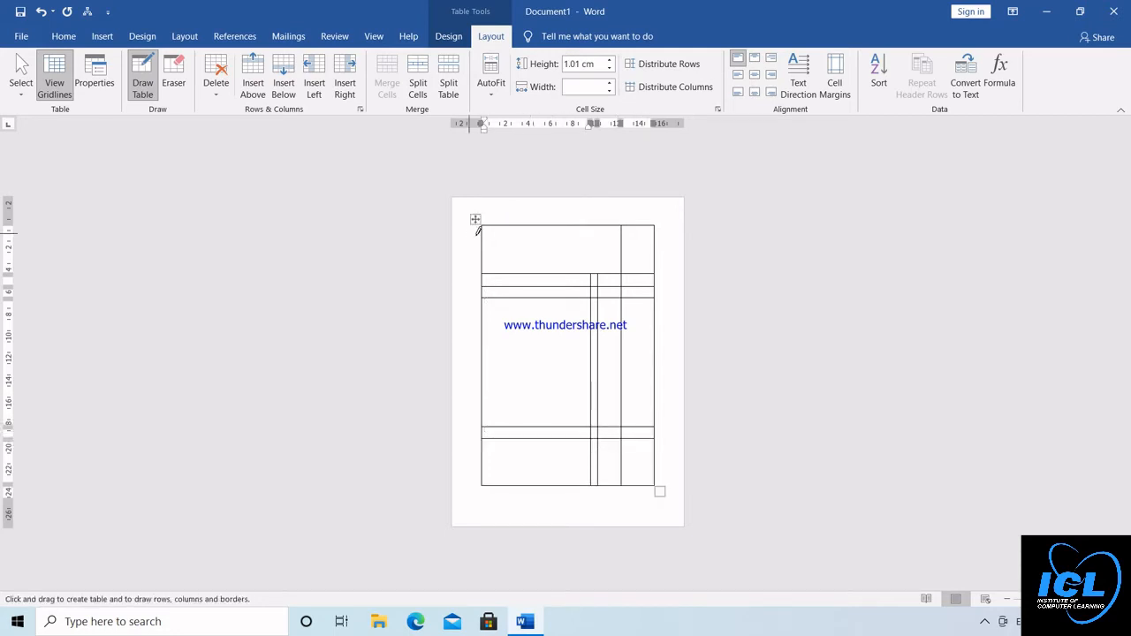
pyautogui.moveTo(485, 238)
pyautogui.mouseDown()
pyautogui.moveTo(573, 235)
pyautogui.moveTo(597, 253)
pyautogui.mouseUp()
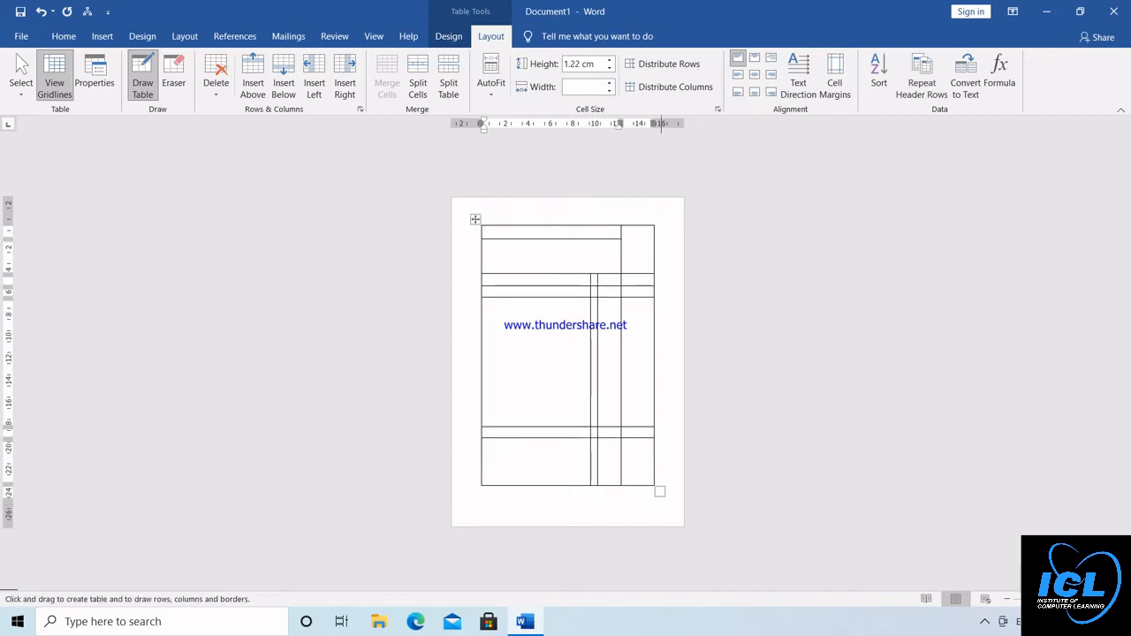
# Review the hand-drawn table at normal zoom and delete it from the document
pyautogui.moveTo(1027, 599); pyautogui.dragTo(1054, 599)
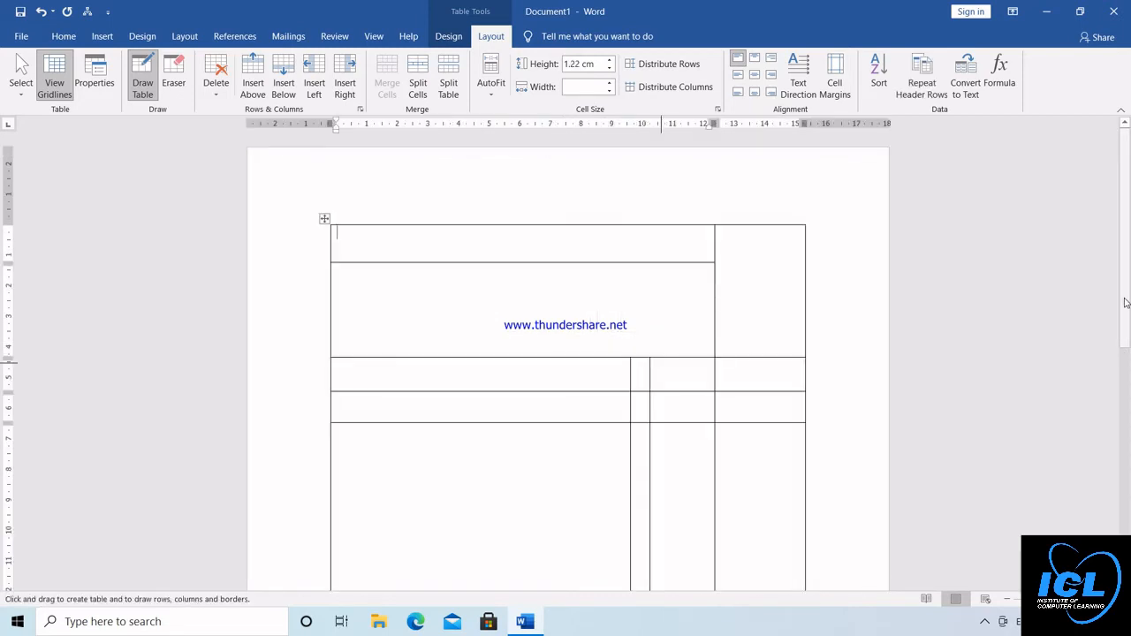
pyautogui.scroll(-6, 1126, 304)
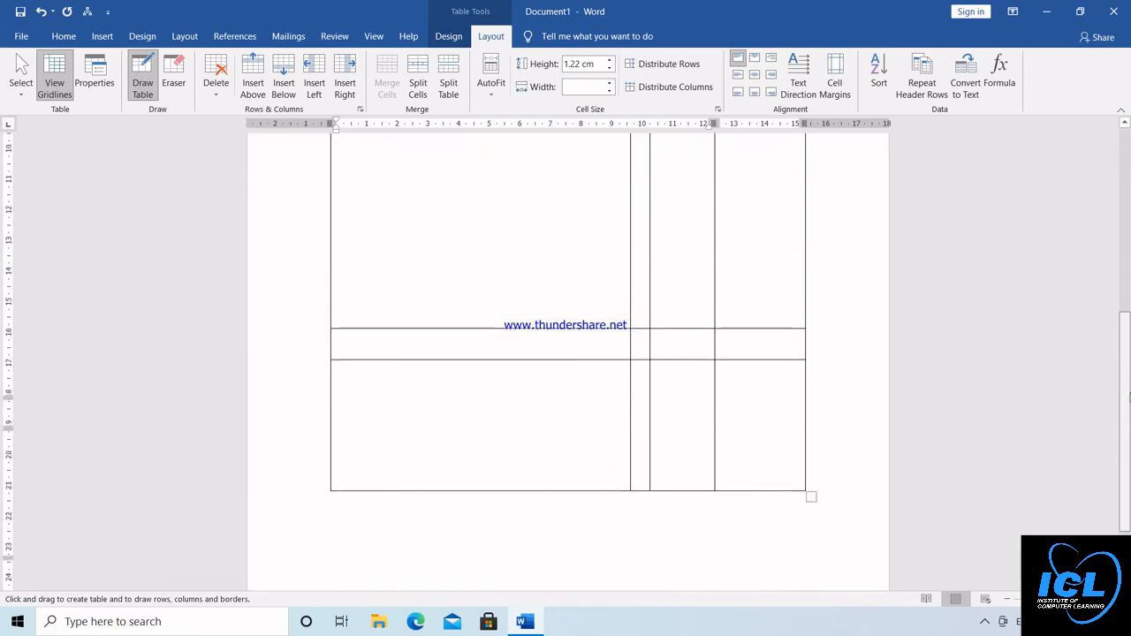
pyautogui.scroll(5, 566, 353)
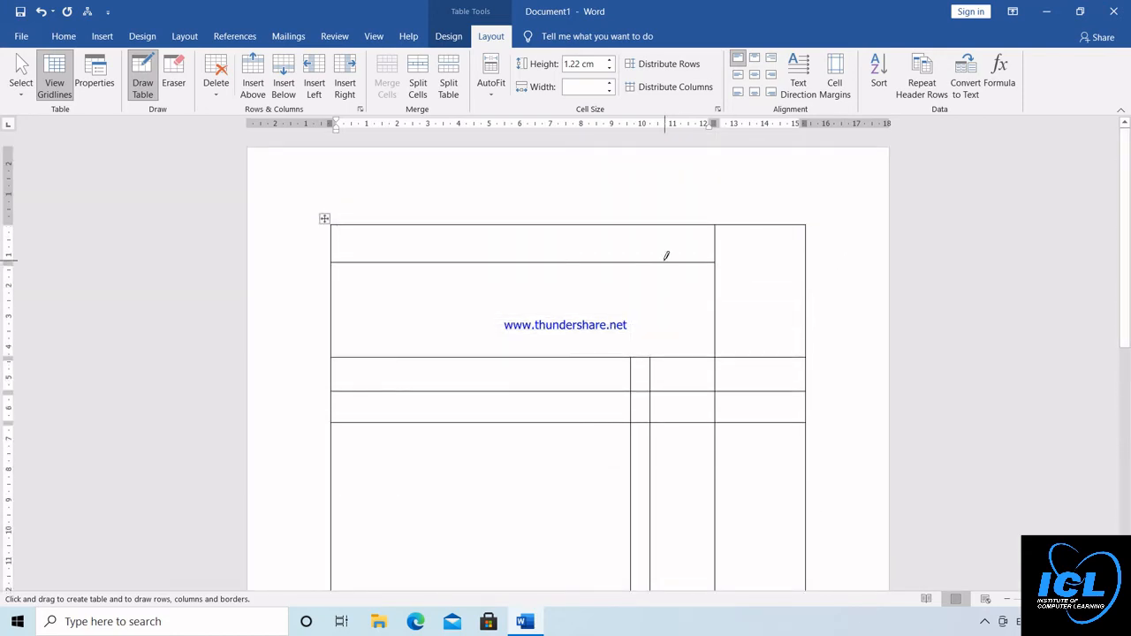
pyautogui.hotkey('ctrl', 'a')
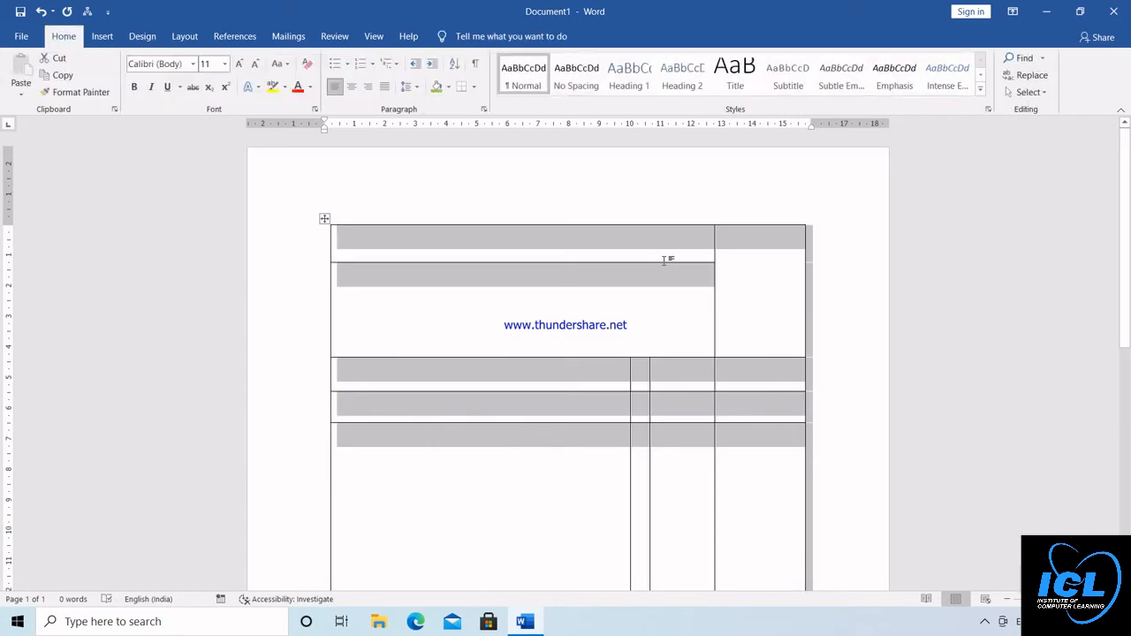
pyautogui.press('Delete')
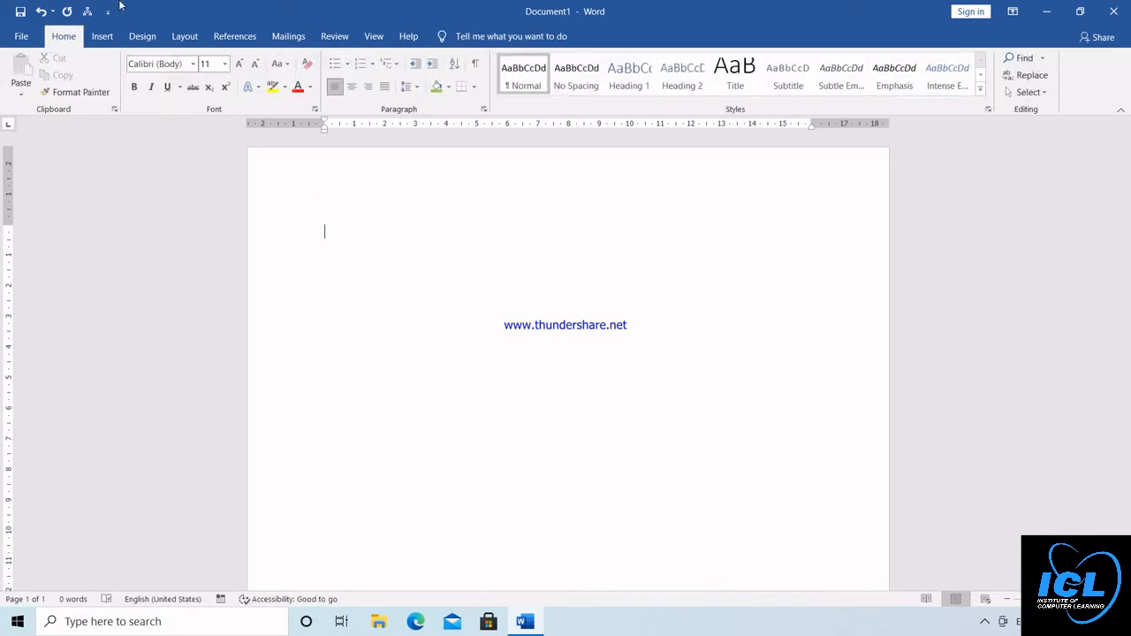
# Generate nine paragraphs of sample text with =rand(9)
pyautogui.click(105, 41)
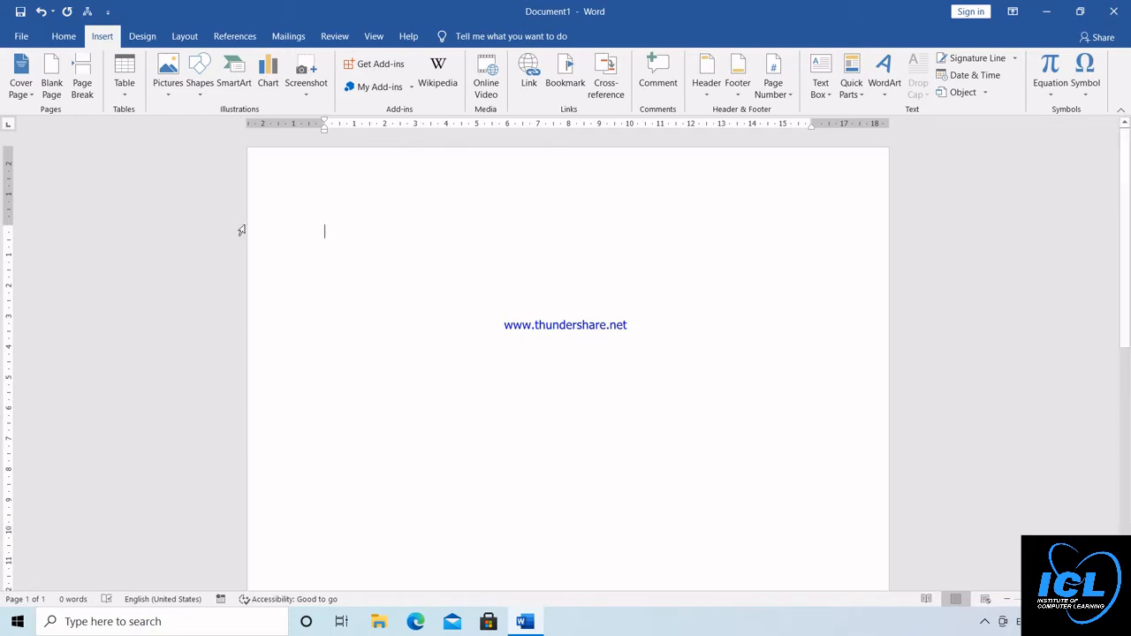
pyautogui.write('=')
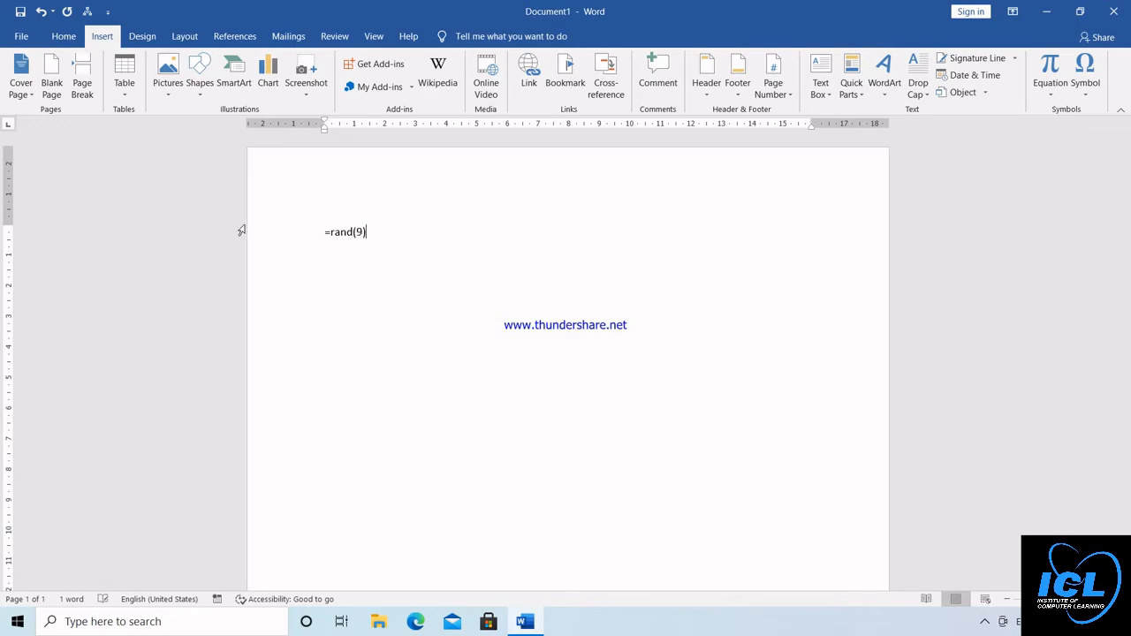
pyautogui.write('rand(9)')
pyautogui.press('Return')
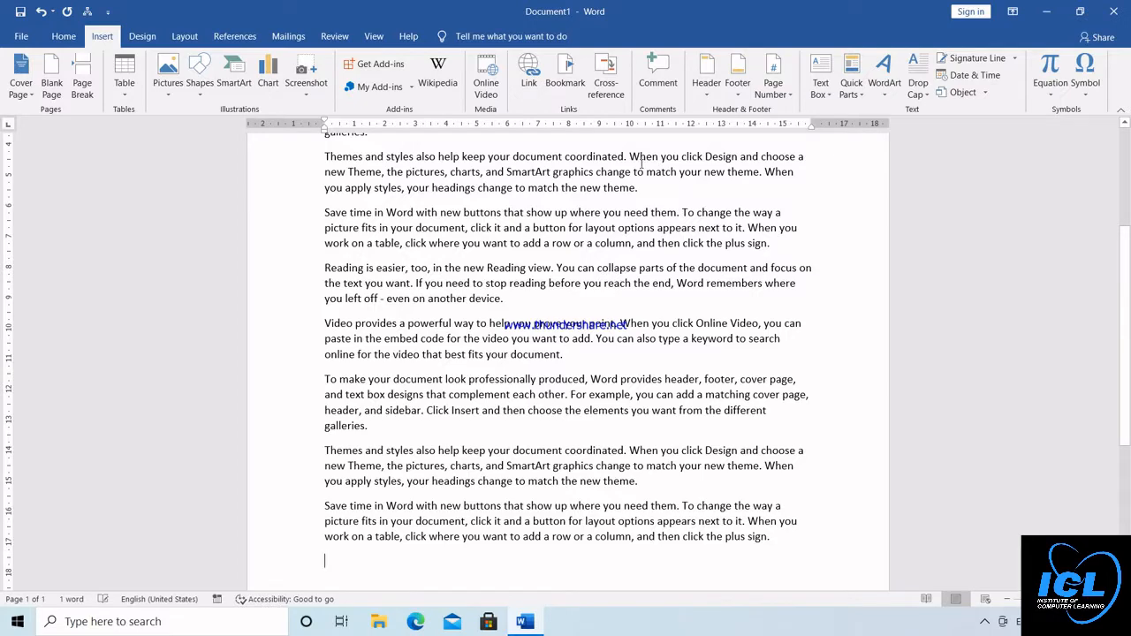
# Insert the picture Photo_1611157869743.png from this device's Downloads folder before the first paragraph
pyautogui.scroll(5, 361, 252)
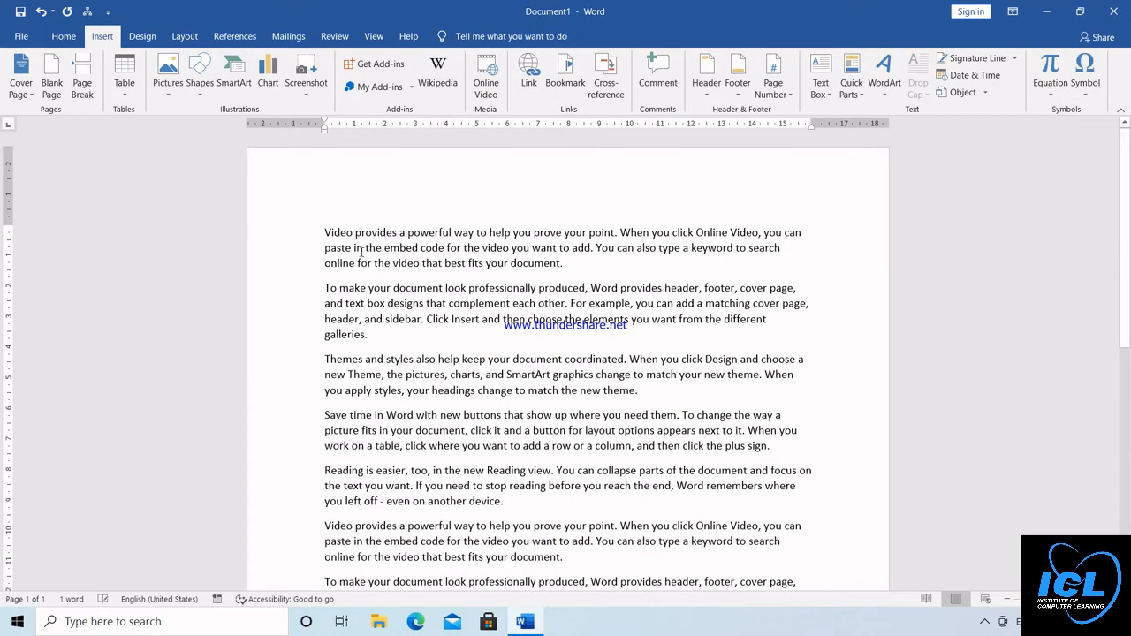
pyautogui.click(325, 232)
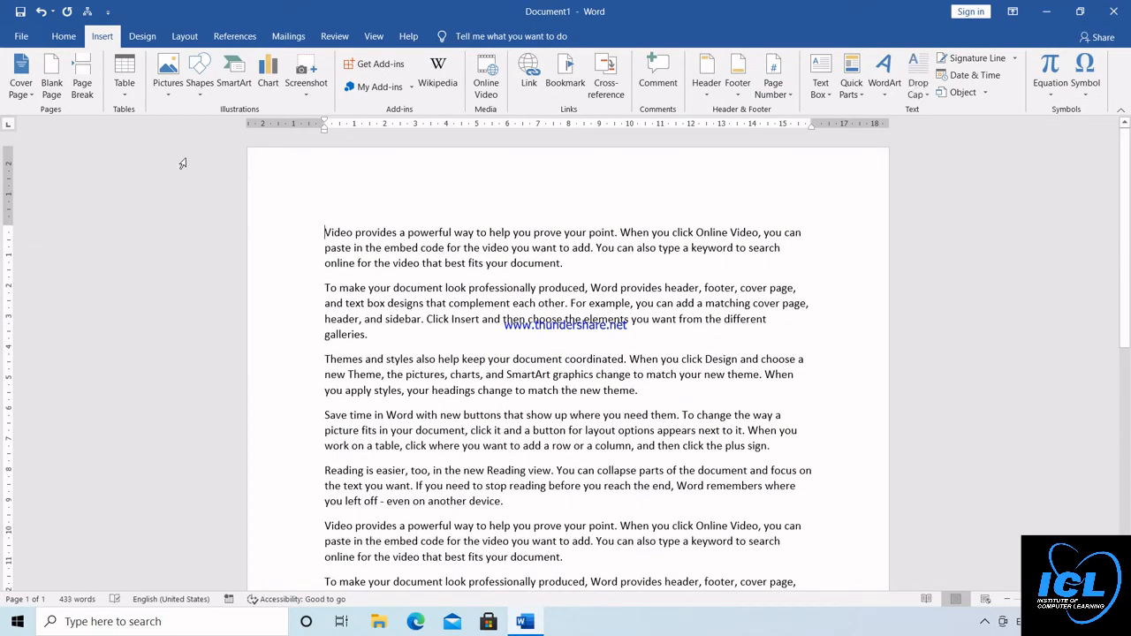
pyautogui.click(165, 89)
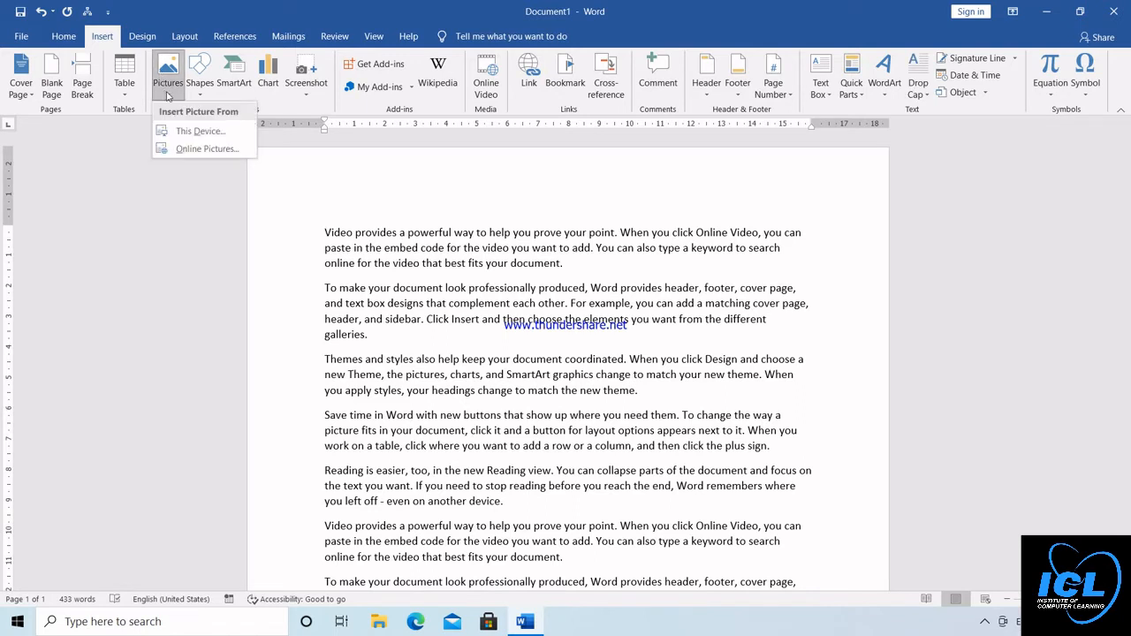
pyautogui.click(190, 137)
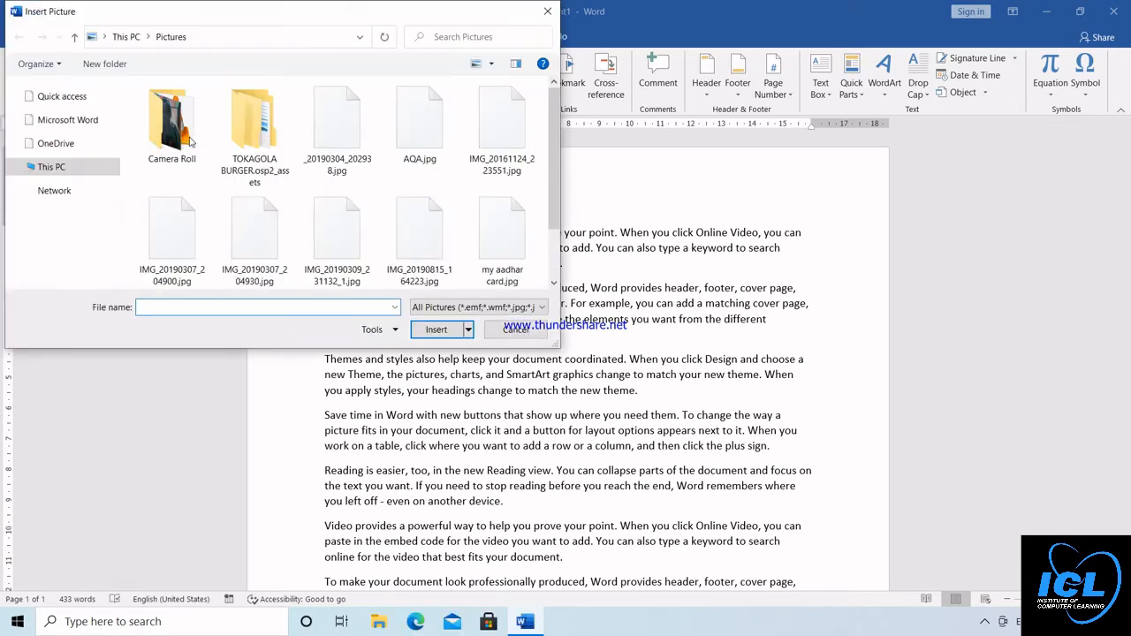
pyautogui.scroll(2, 115, 98)
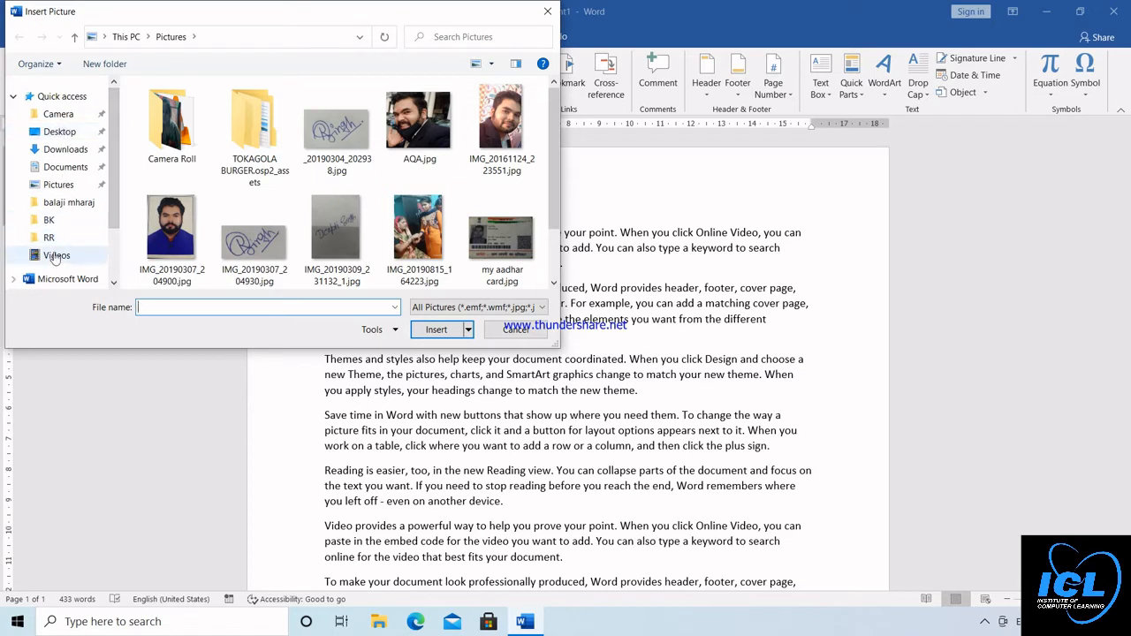
pyautogui.click(74, 150)
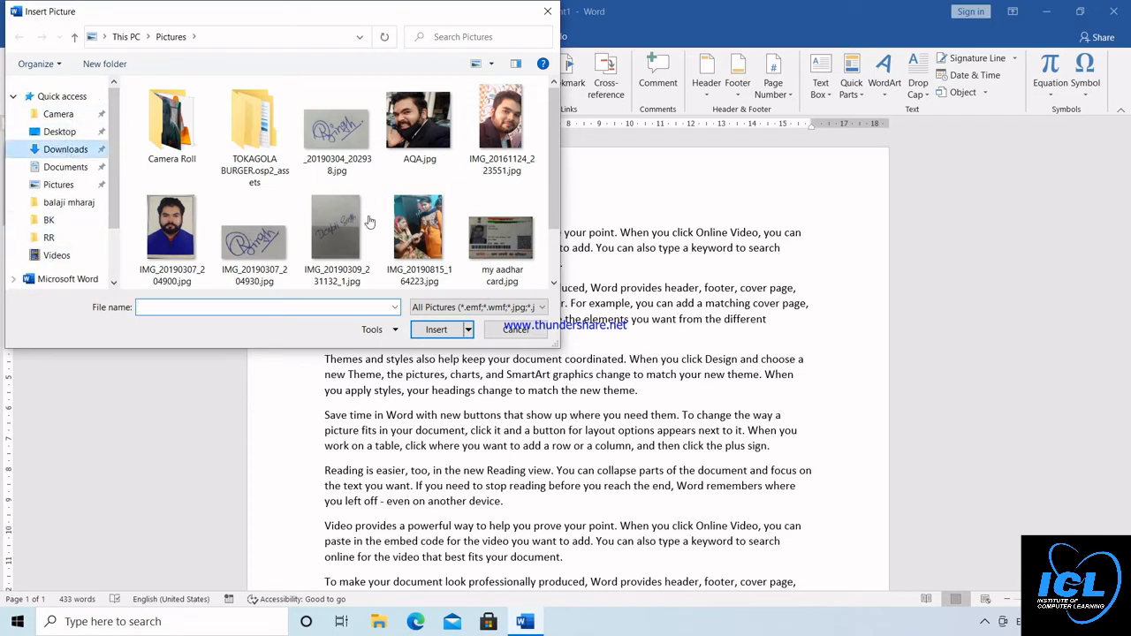
pyautogui.click(555, 284)
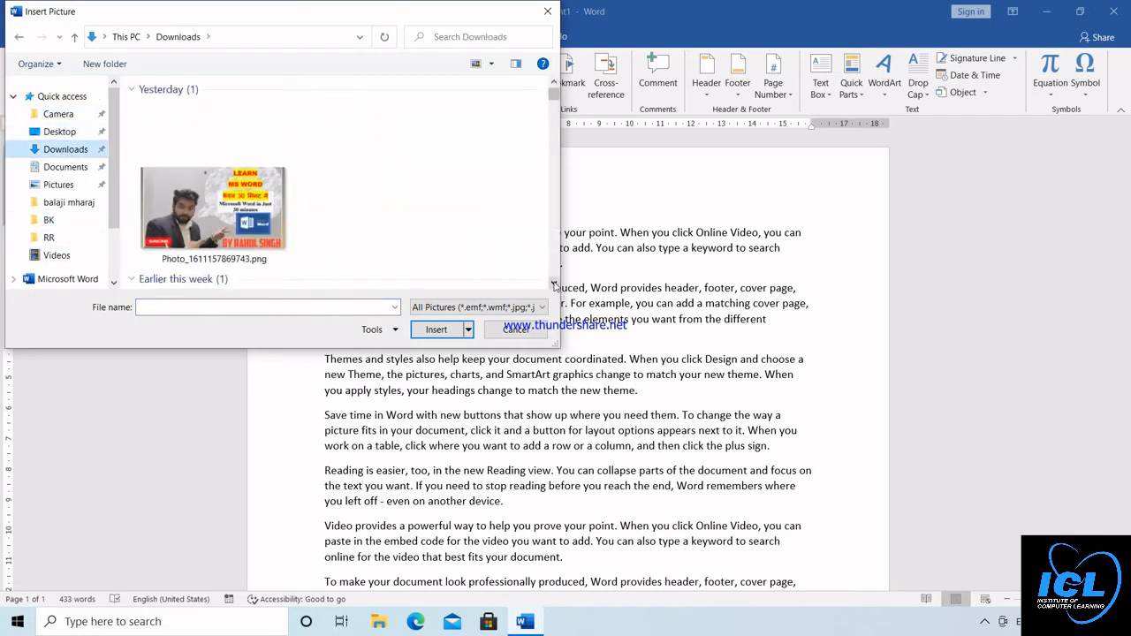
pyautogui.click(228, 204)
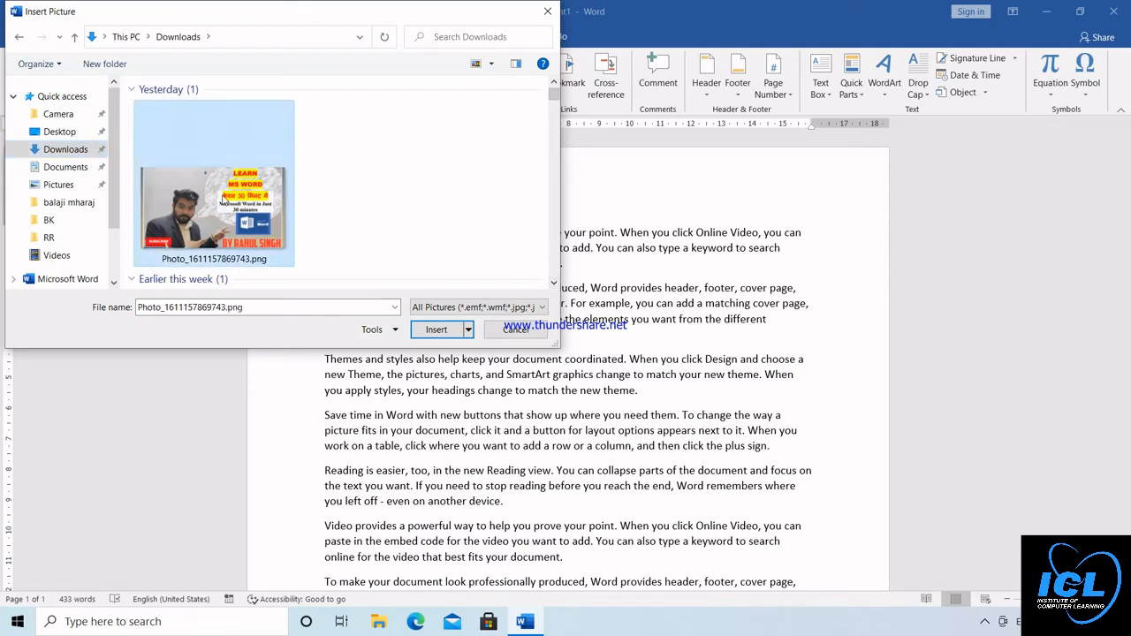
pyautogui.click(427, 331)
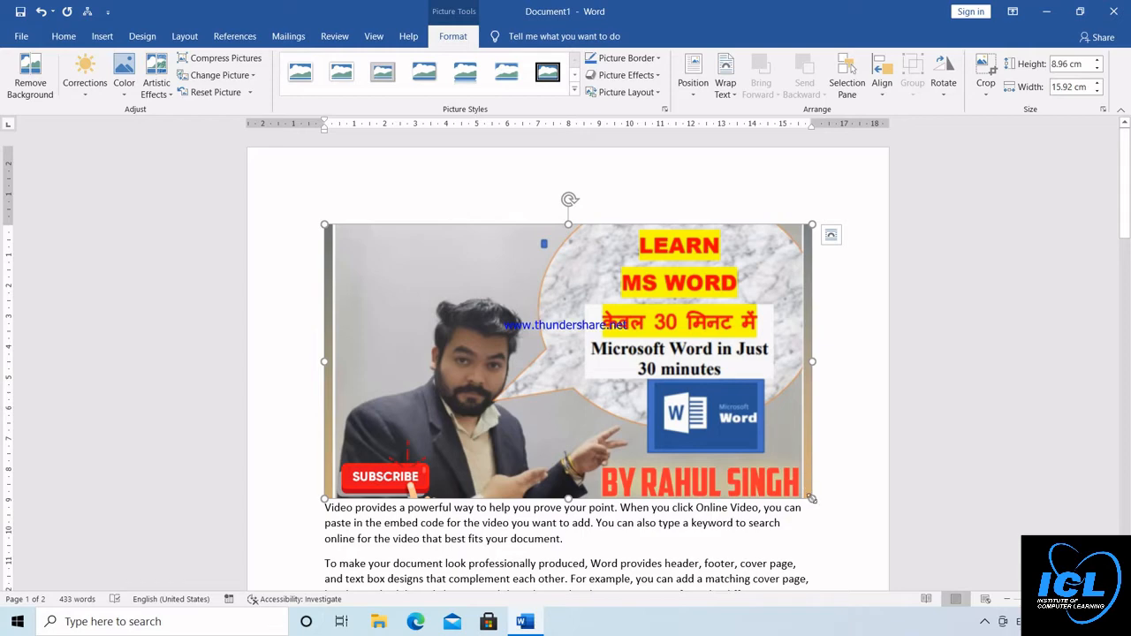
# Resize the inserted picture to about 4.94 cm high by 8.79 cm wide
pyautogui.moveTo(811, 499); pyautogui.dragTo(359, 294)
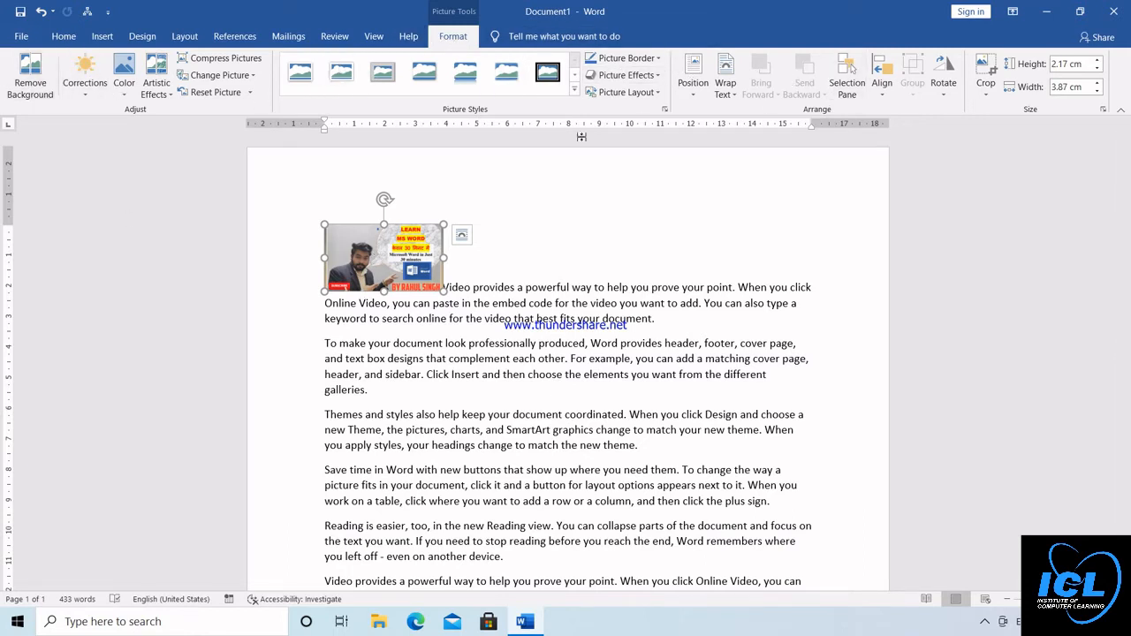
pyautogui.moveTo(443, 291); pyautogui.dragTo(593, 375)
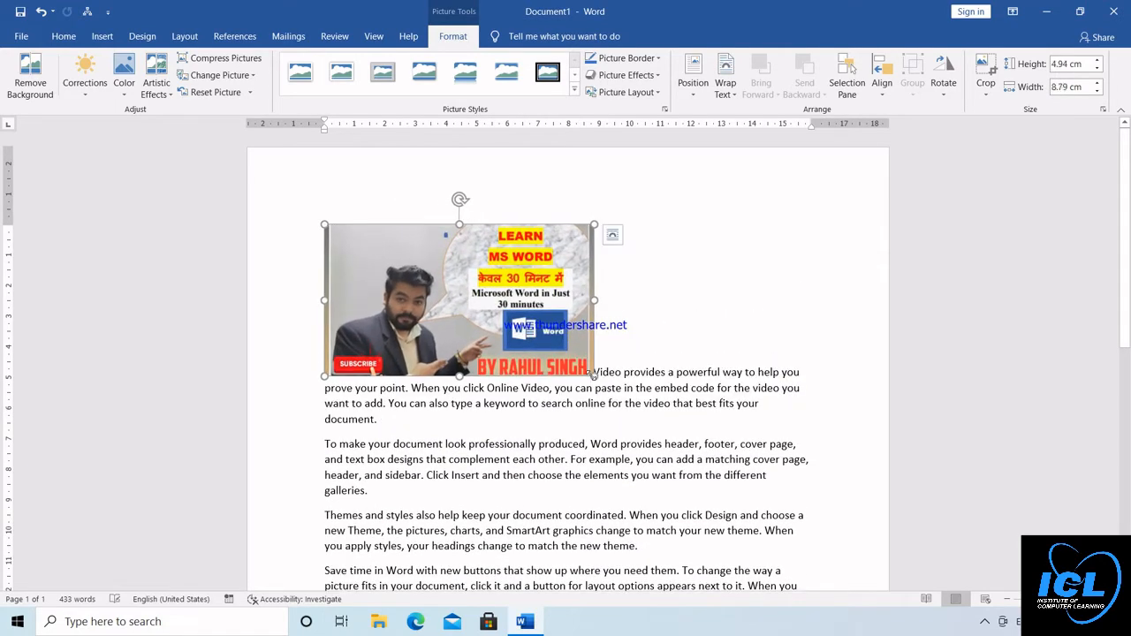
# Try removing the picture's background and undo the removal
pyautogui.click(39, 84)
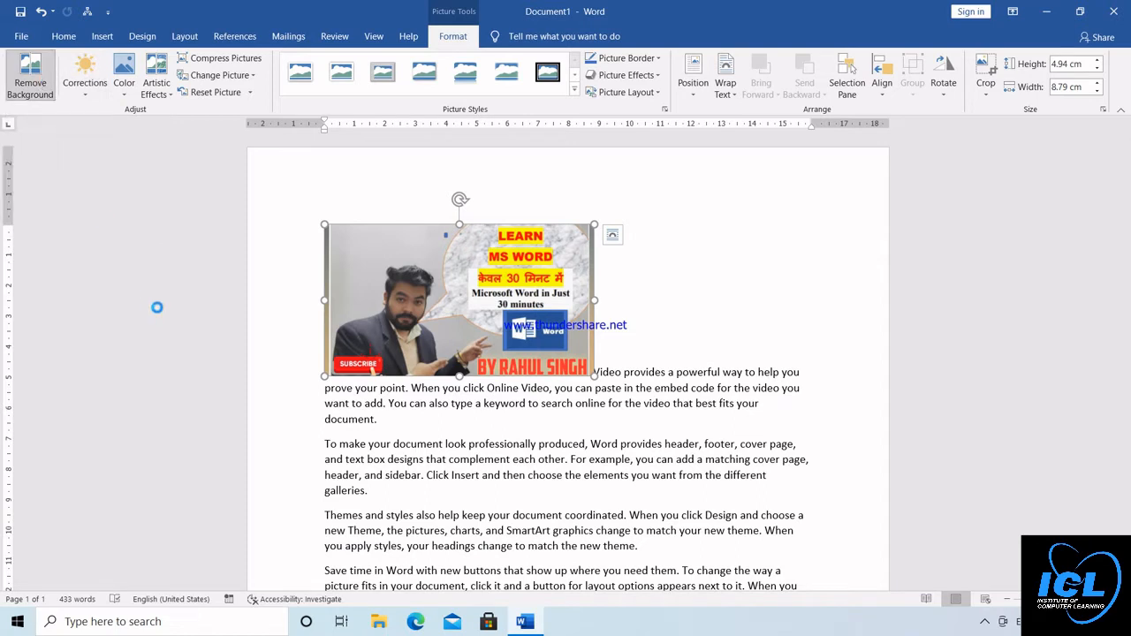
pyautogui.click(704, 258)
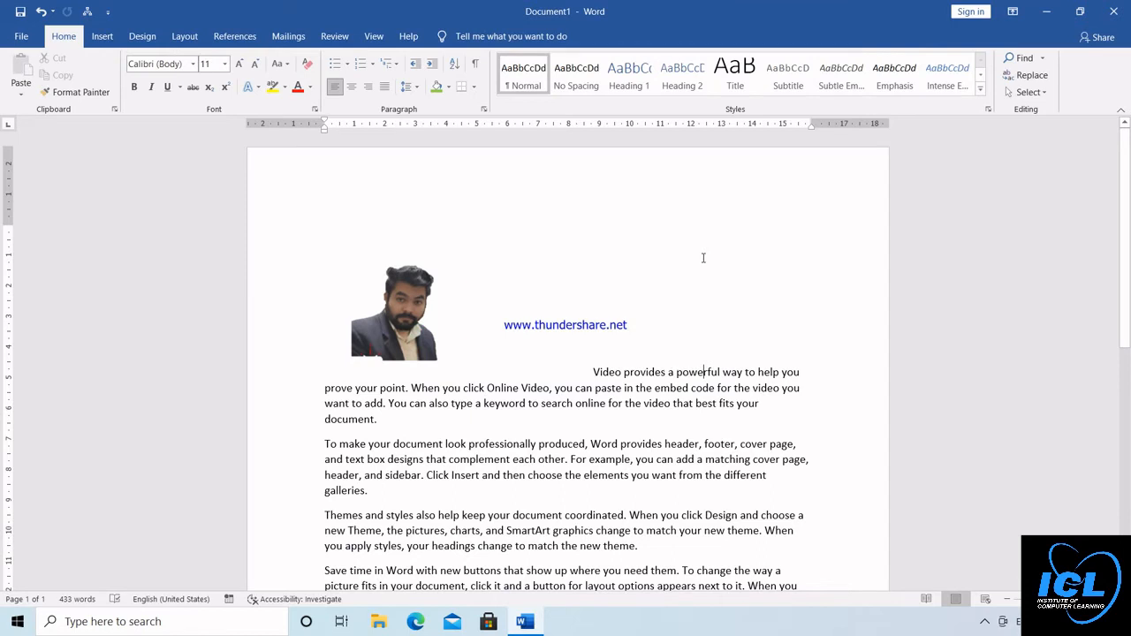
pyautogui.hotkey('ctrl', 'z')
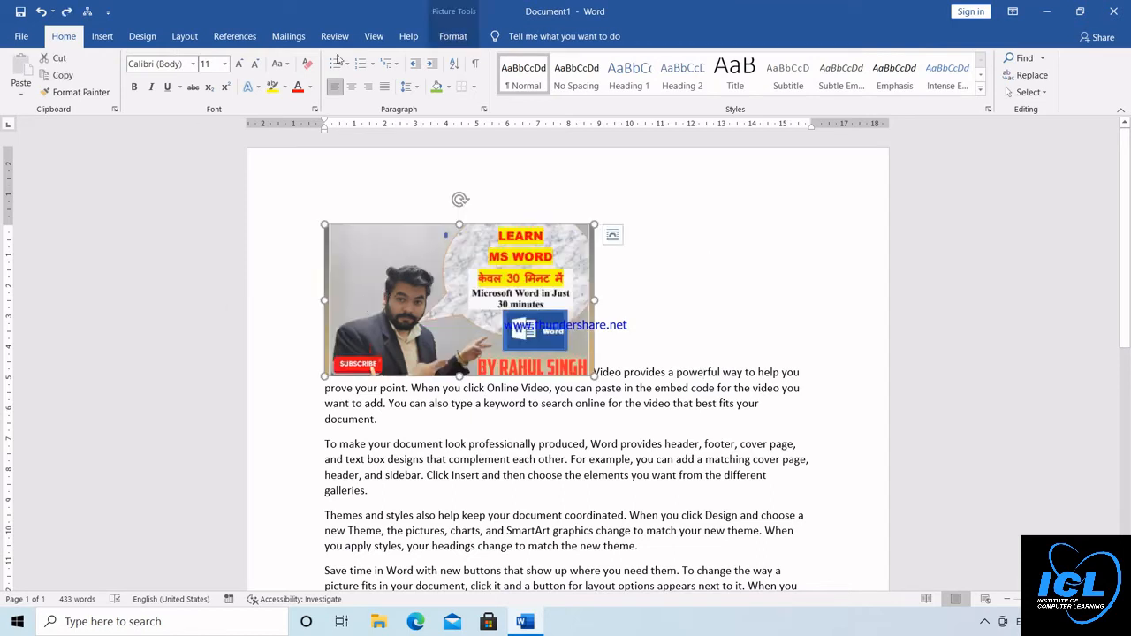
# Apply a +20% brightness correction with reduced contrast to the picture and recolor it light blue
pyautogui.click(449, 36)
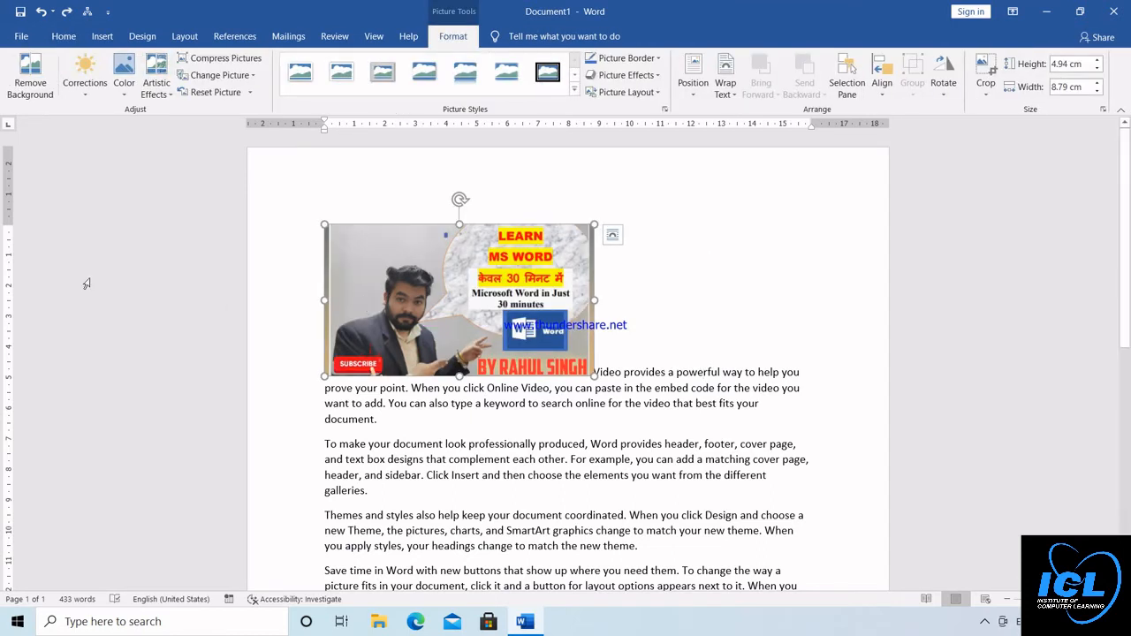
pyautogui.click(85, 88)
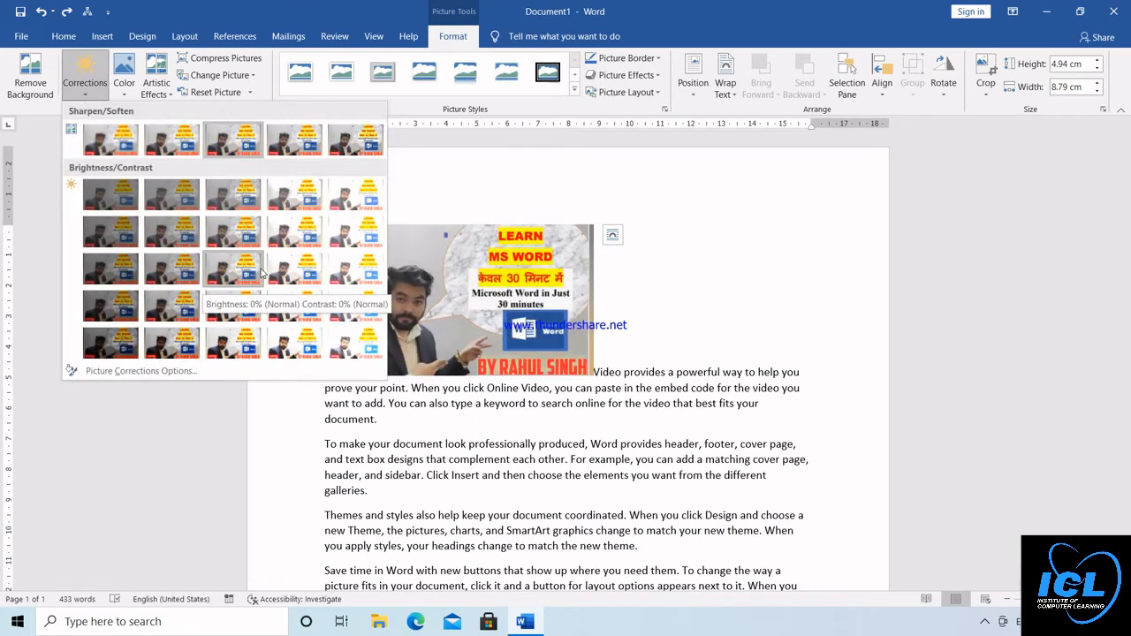
pyautogui.click(300, 204)
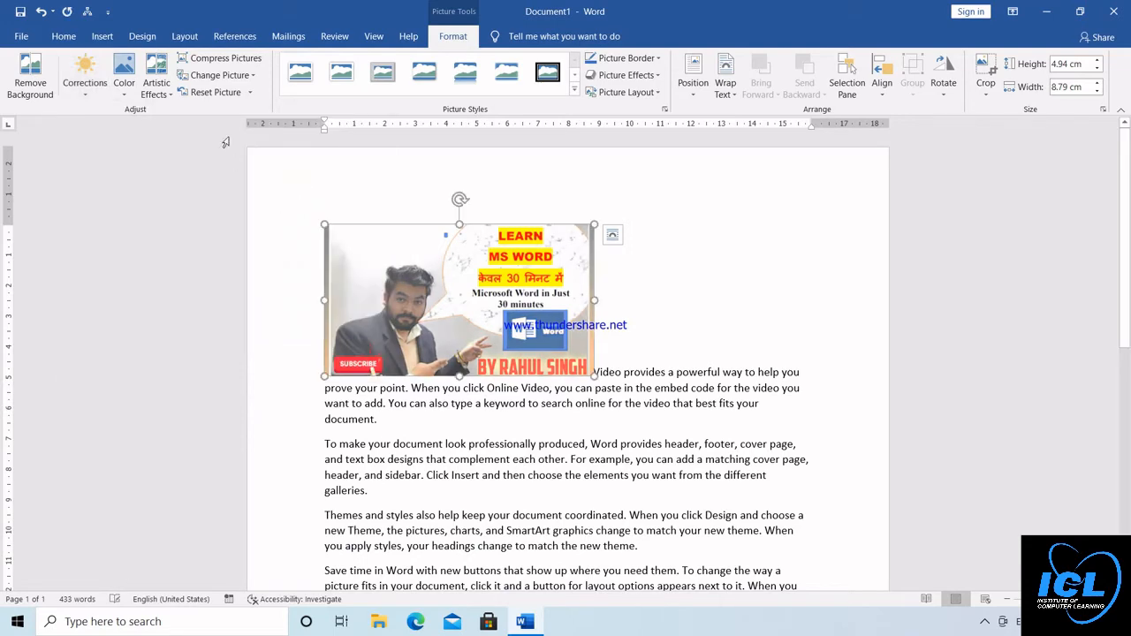
pyautogui.click(130, 94)
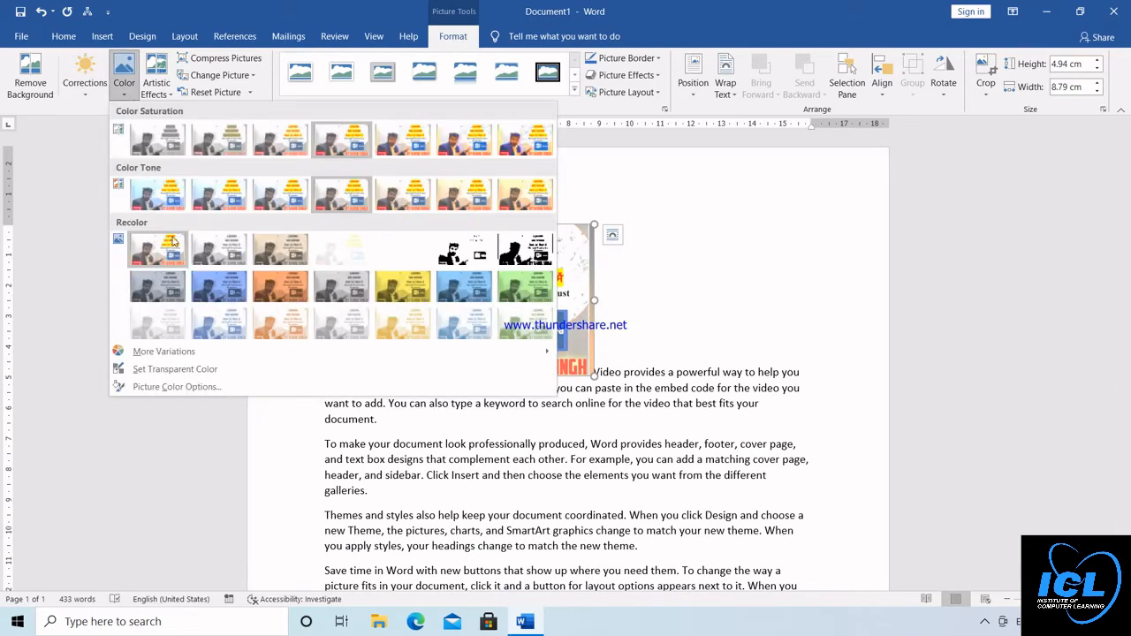
pyautogui.click(461, 282)
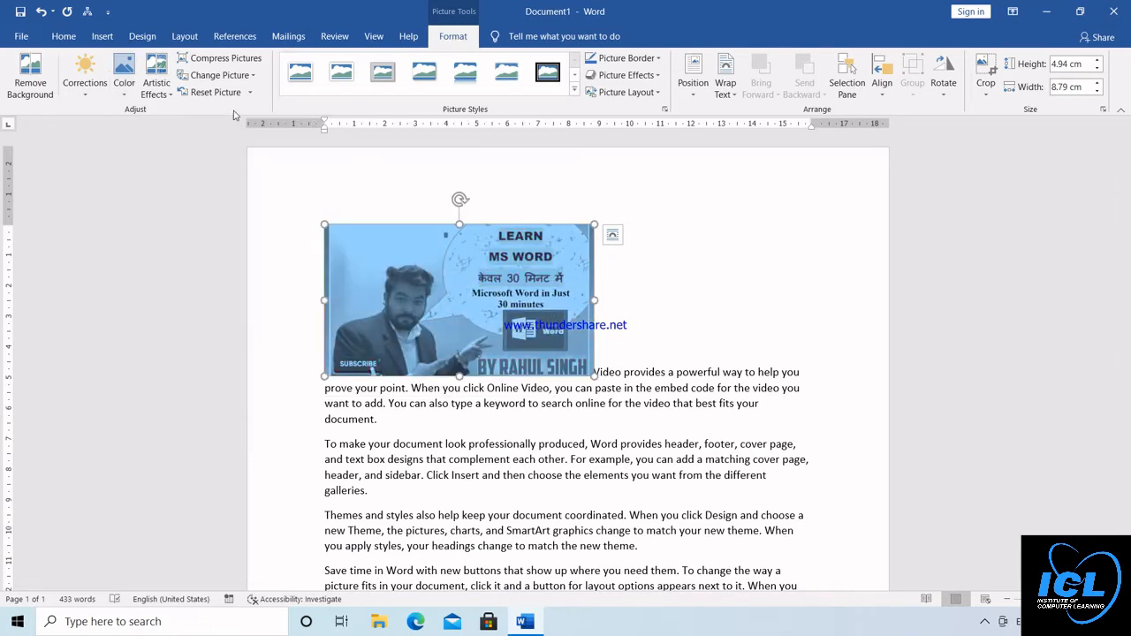
# Apply the beveled picture style with rounded corners and give the picture a light green border
pyautogui.click(574, 94)
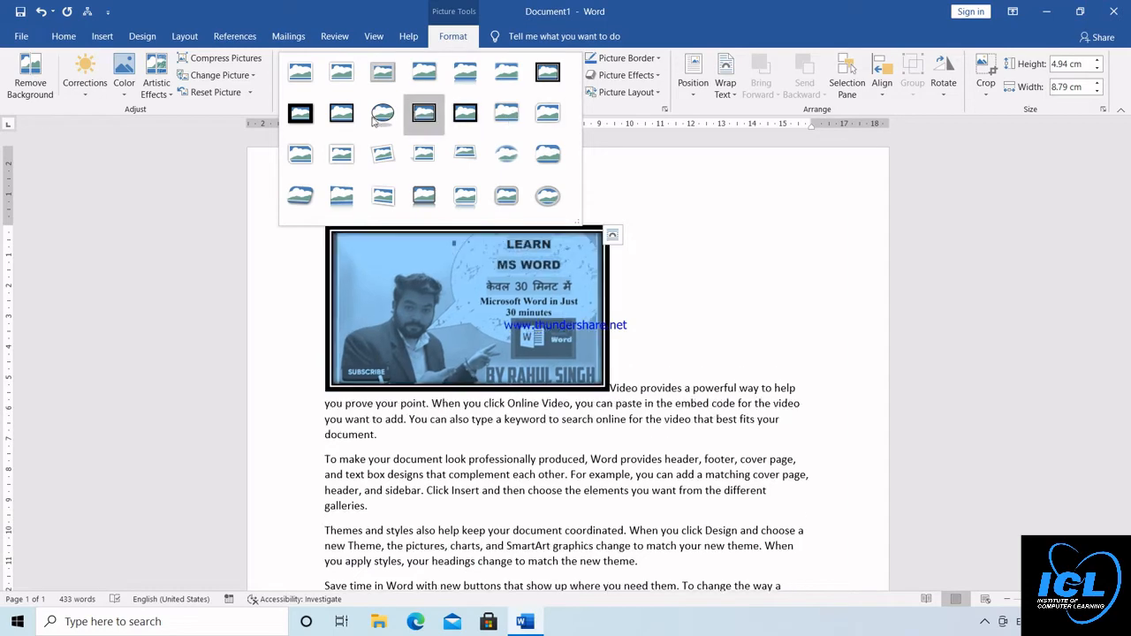
pyautogui.click(545, 157)
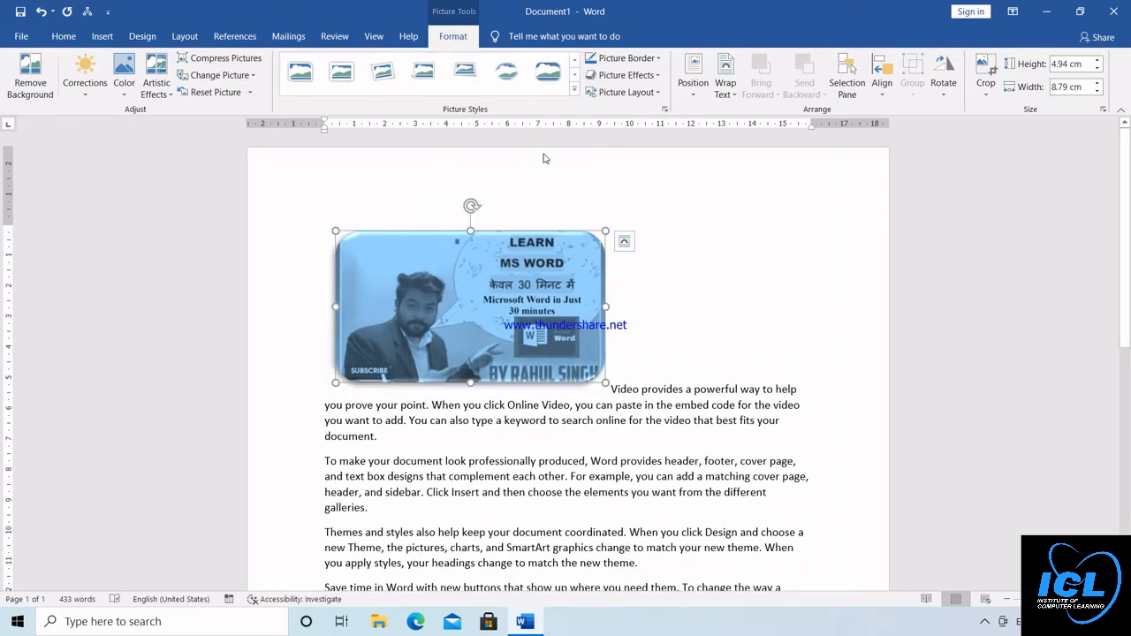
pyautogui.click(658, 59)
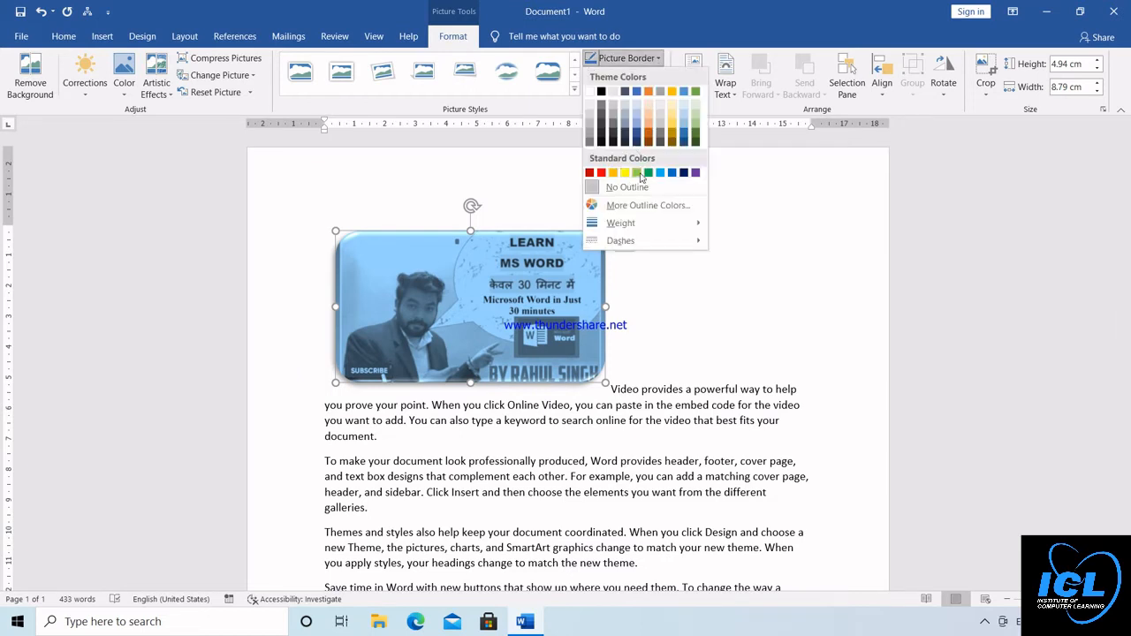
pyautogui.click(639, 174)
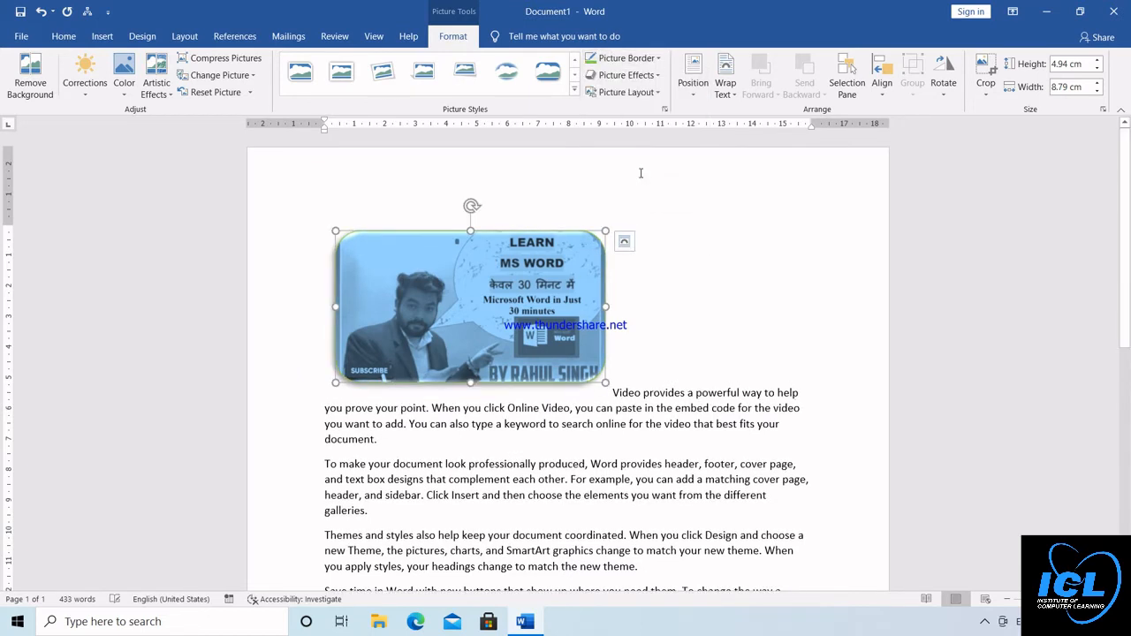
# Add an orange glow of the largest size to the picture
pyautogui.click(659, 76)
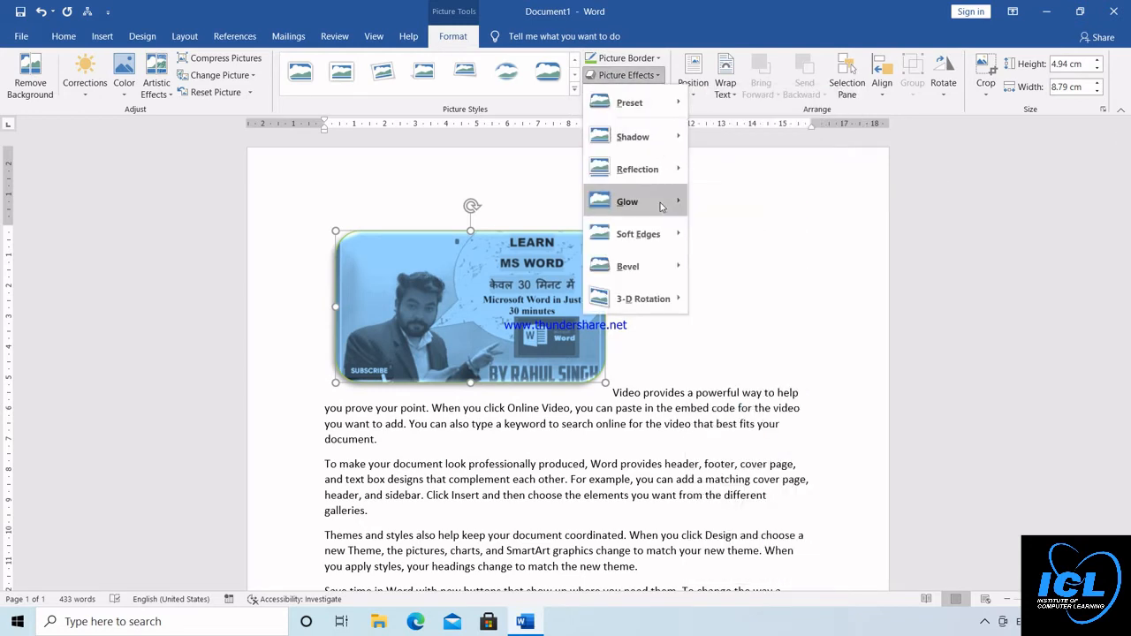
pyautogui.moveTo(663, 207)
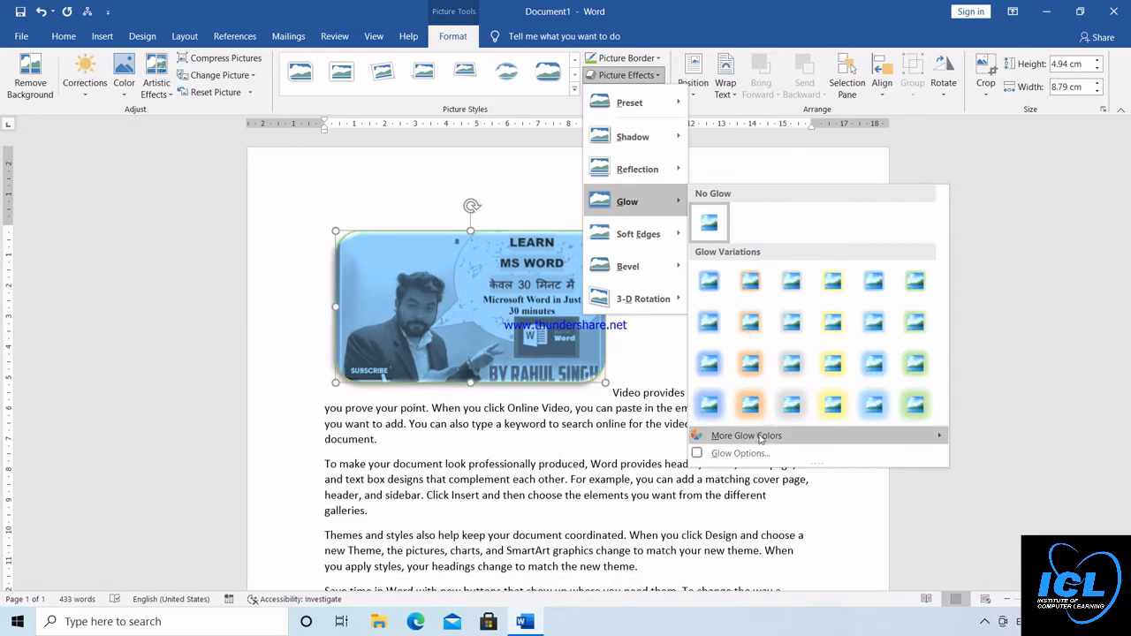
pyautogui.click(751, 404)
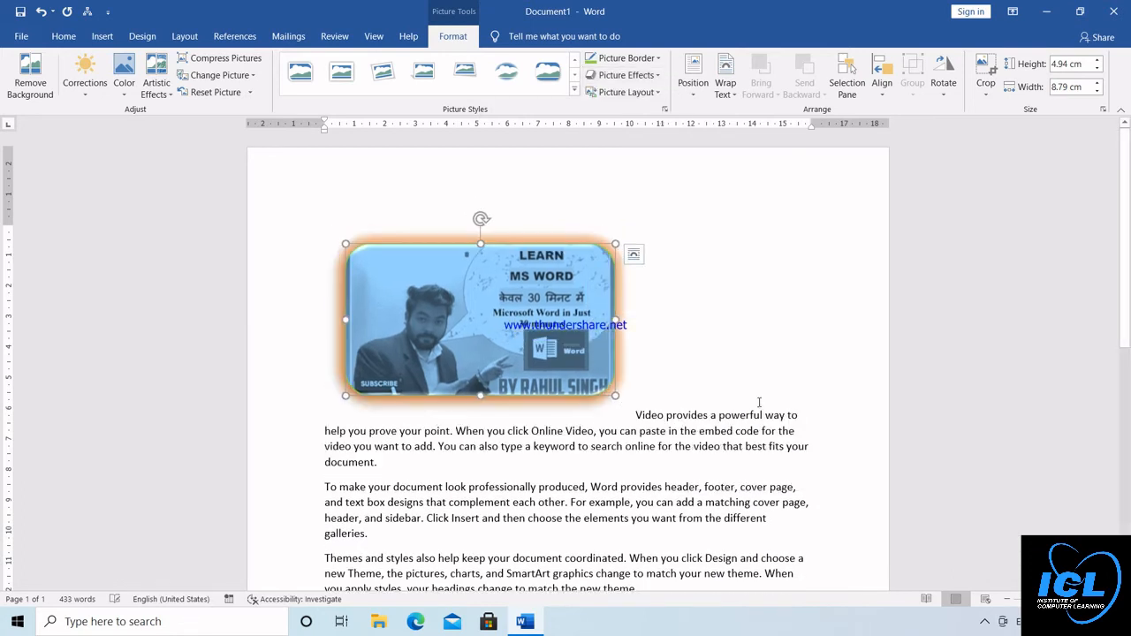
# Try the Snapshot Picture List layout on the picture and undo the conversion
pyautogui.click(658, 98)
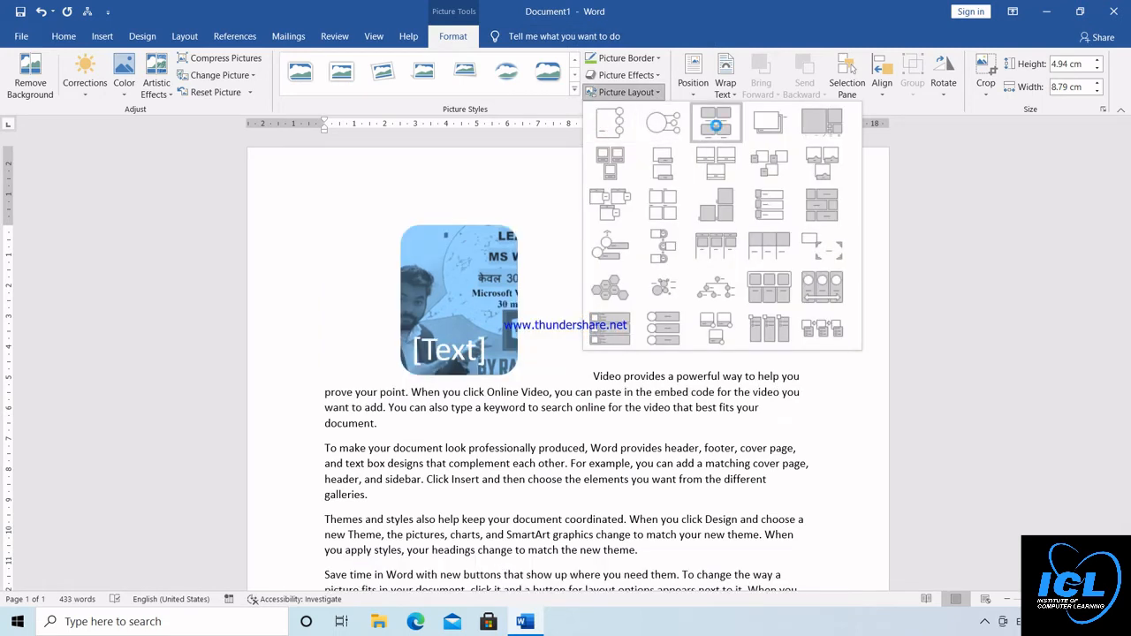
pyautogui.click(774, 121)
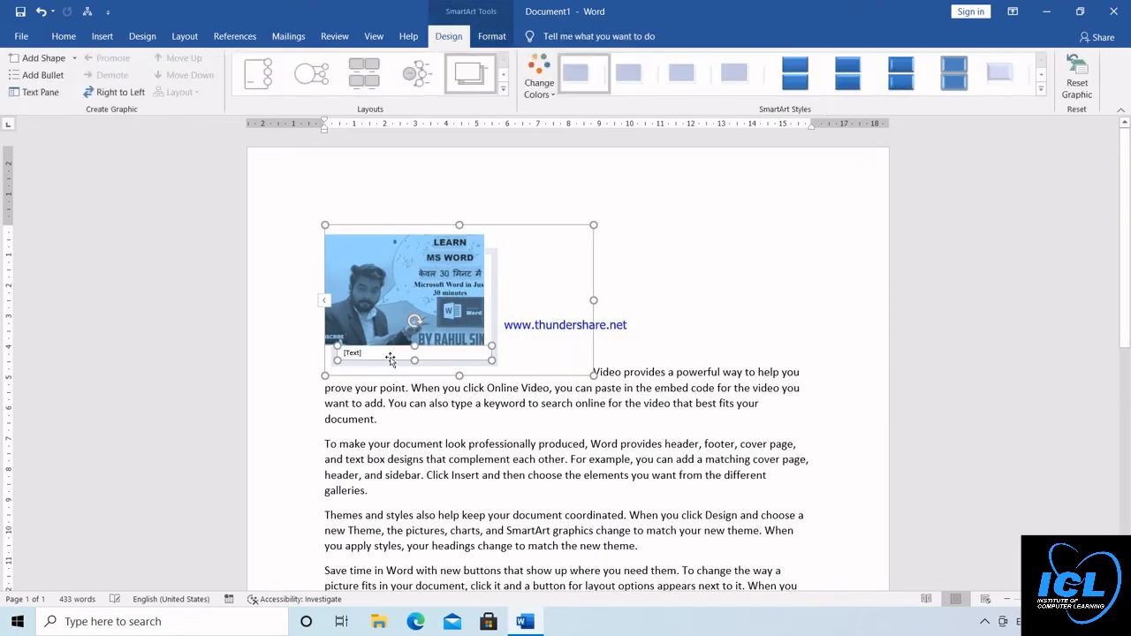
pyautogui.click(671, 241)
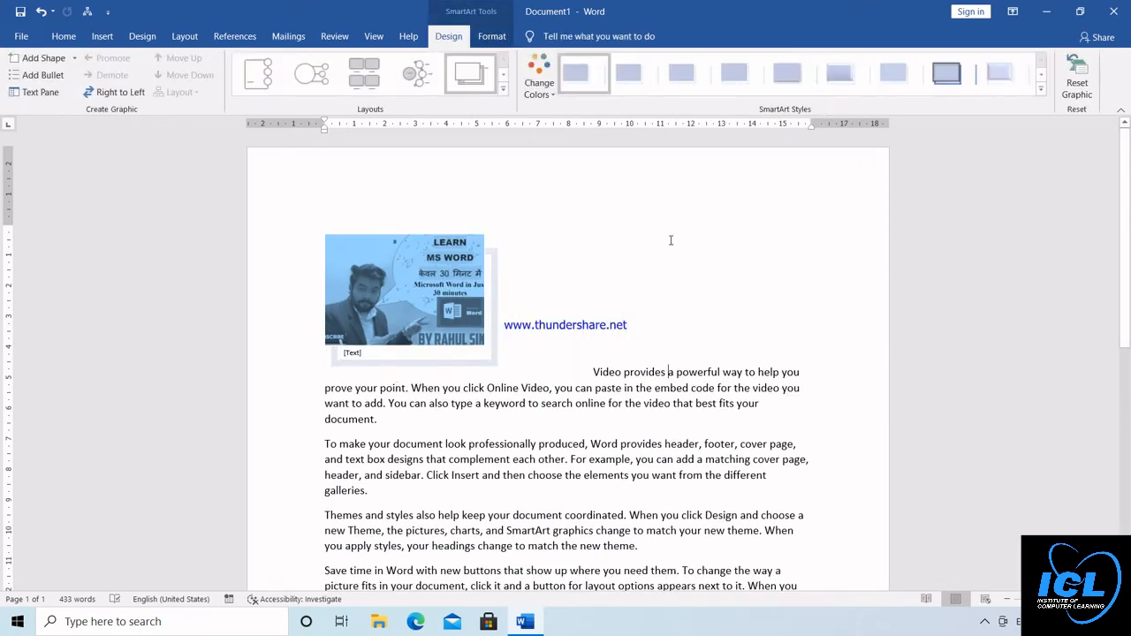
pyautogui.click(485, 281)
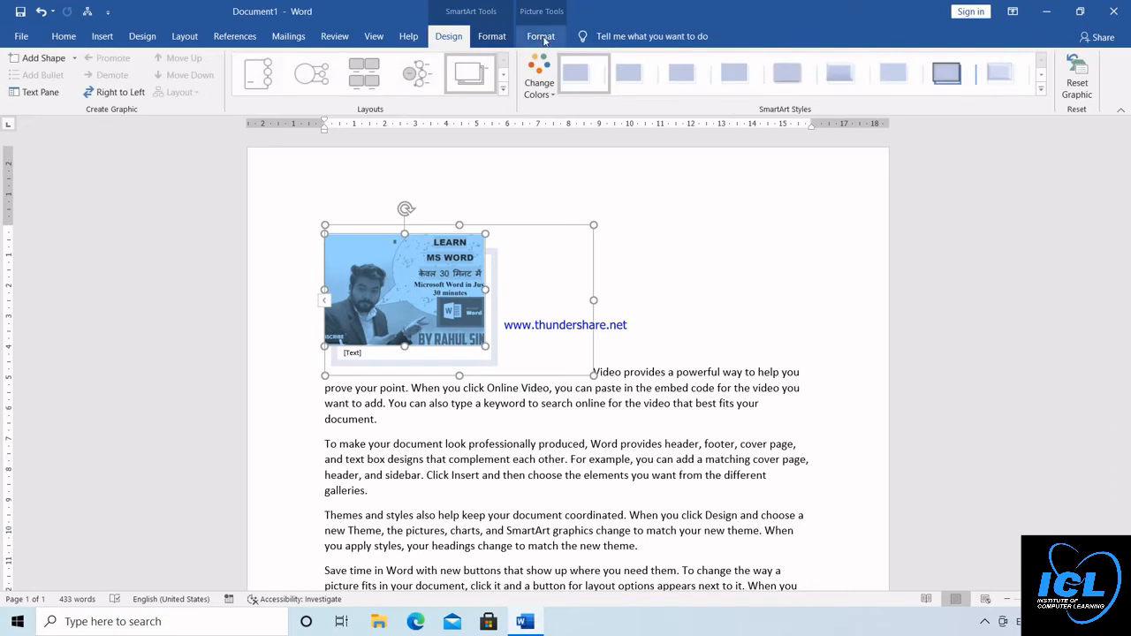
pyautogui.click(542, 38)
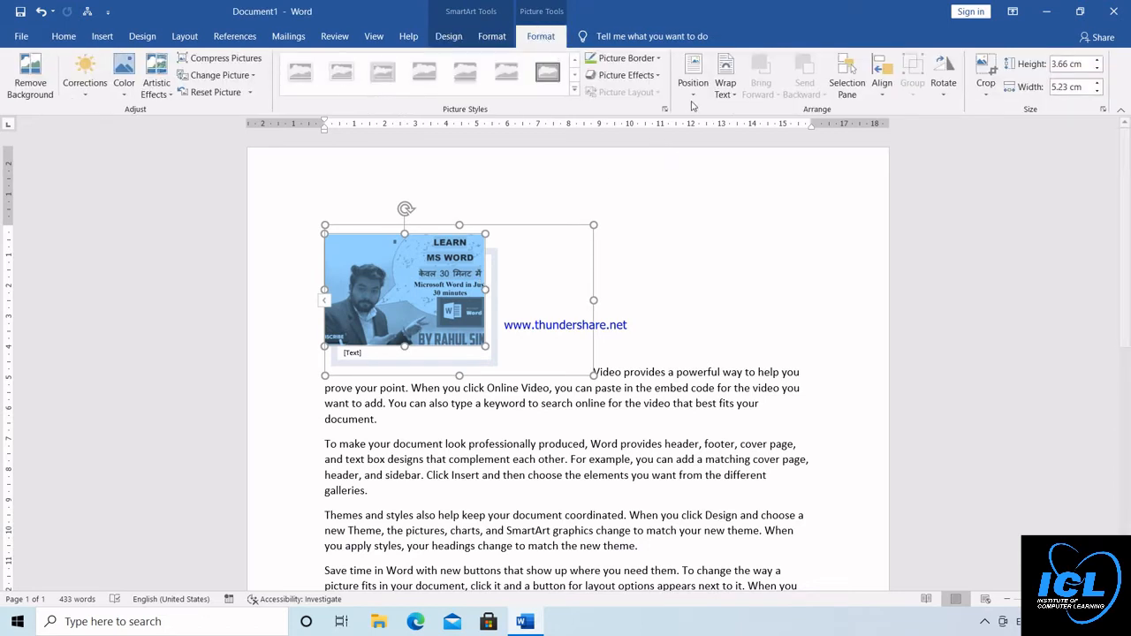
pyautogui.click(622, 337)
pyautogui.hotkey('ctrl', 'z')
pyautogui.click(620, 336)
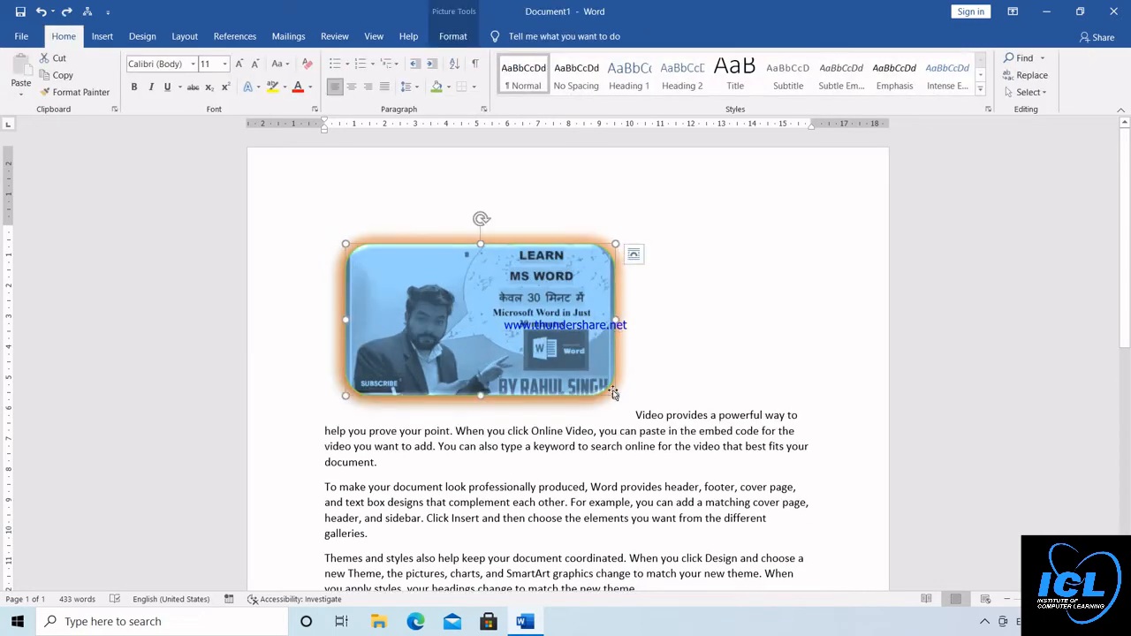
# Shrink the picture to about 3.37 by 5.99 cm and position it at the page's top center with square text wrapping
pyautogui.moveTo(614, 395); pyautogui.dragTo(500, 347)
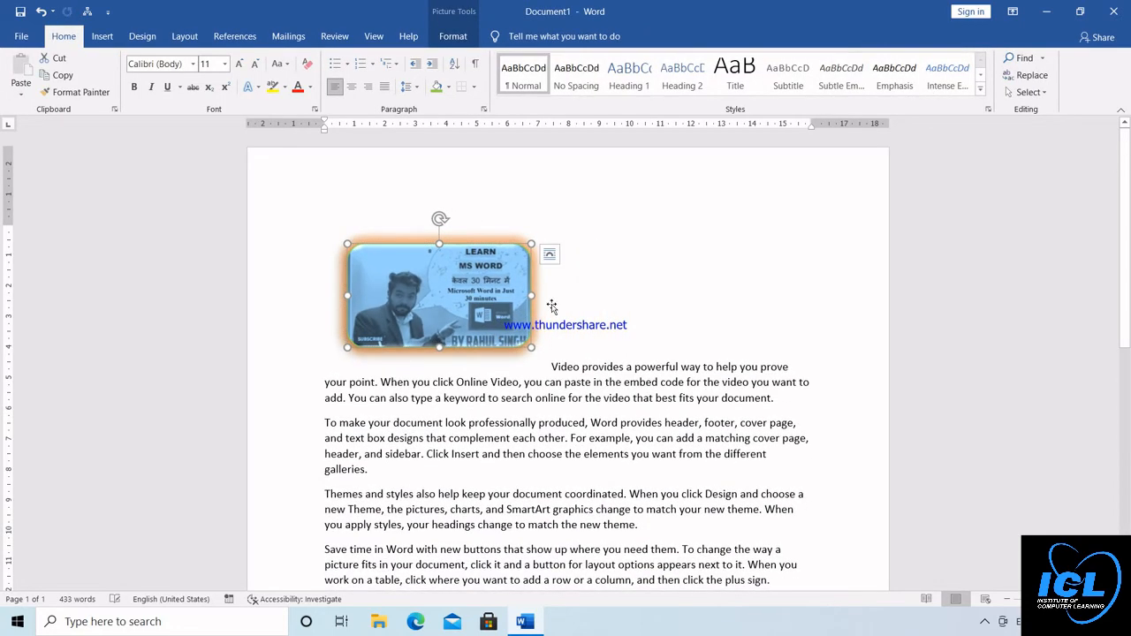
pyautogui.click(455, 37)
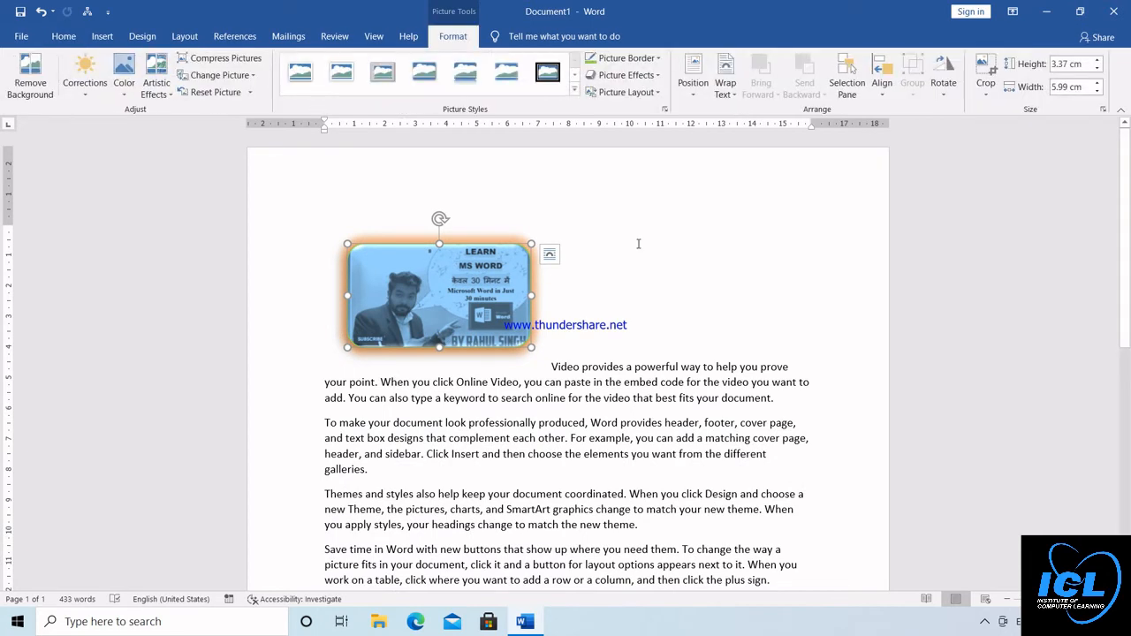
pyautogui.click(693, 84)
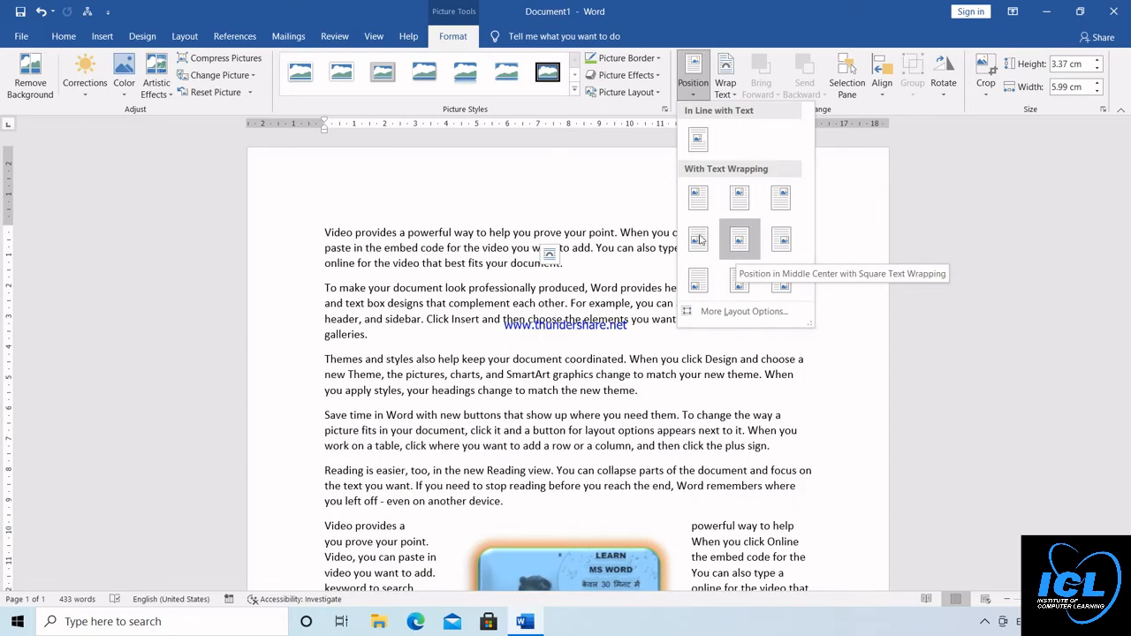
pyautogui.click(738, 199)
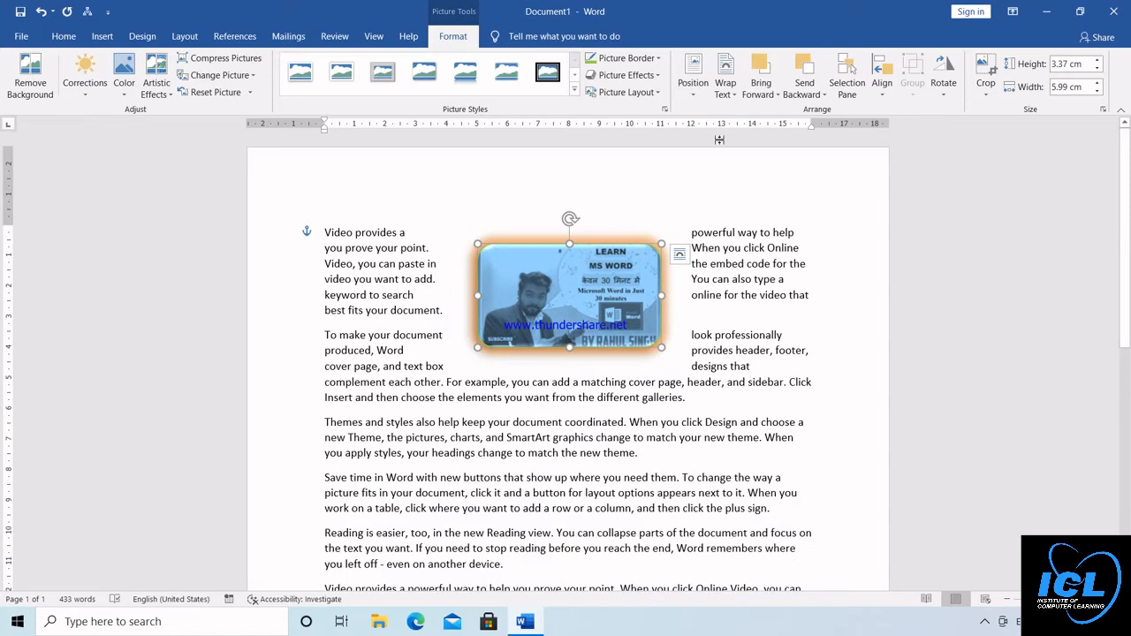
pyautogui.click(735, 97)
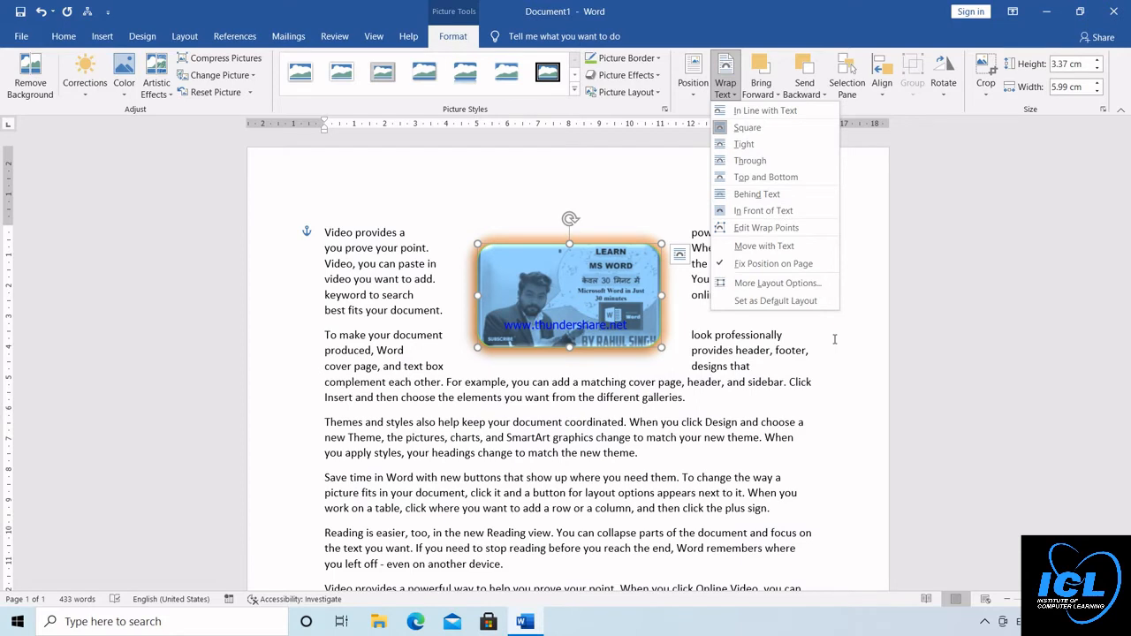
pyautogui.press('Escape')
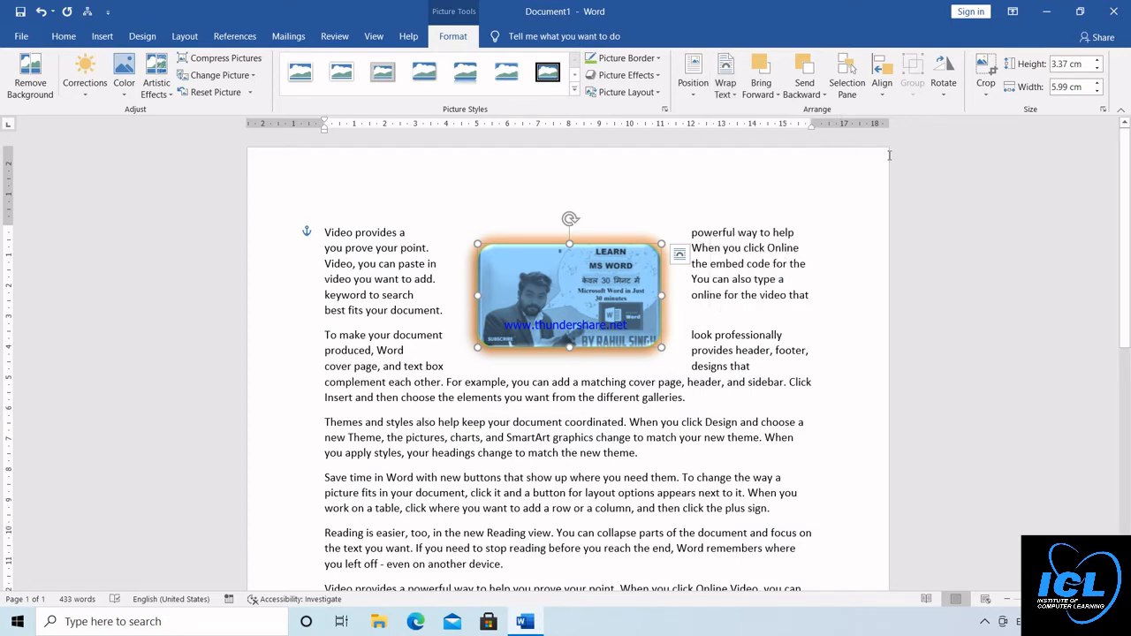
# Rotate the picture left 90° and return it to its upright orientation
pyautogui.click(942, 93)
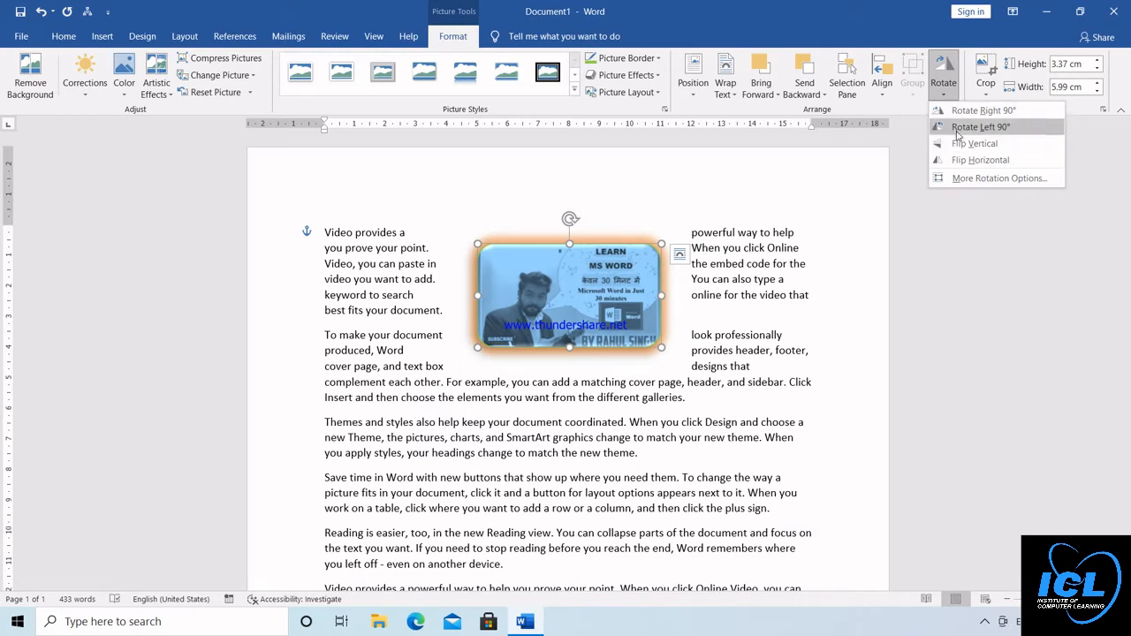
pyautogui.click(957, 126)
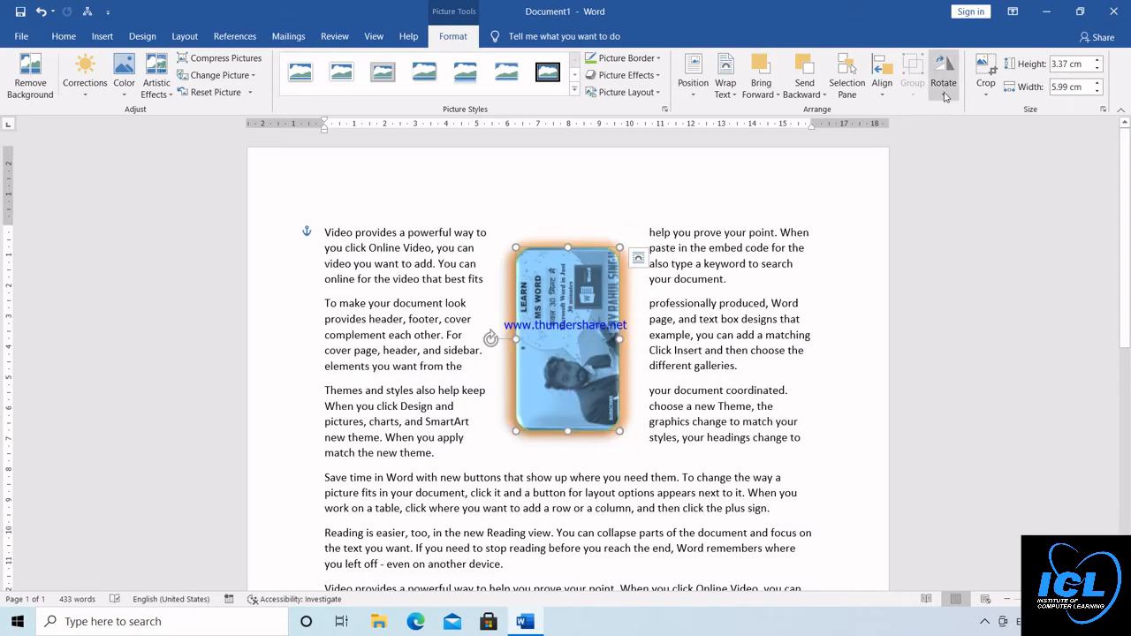
pyautogui.click(944, 88)
pyautogui.click(945, 100)
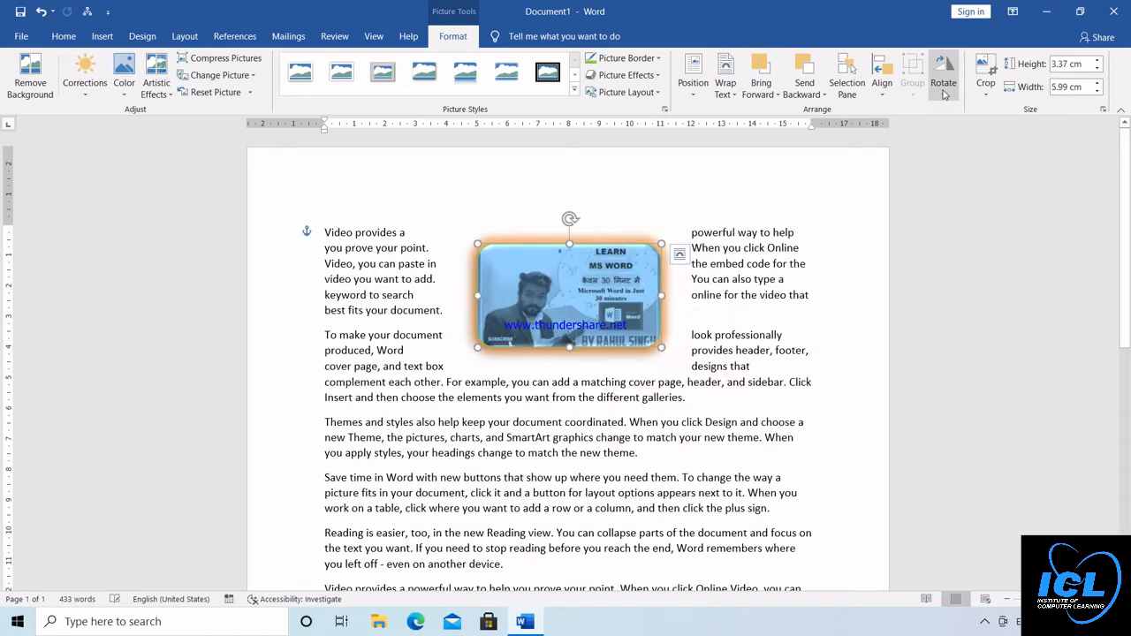
pyautogui.click(943, 93)
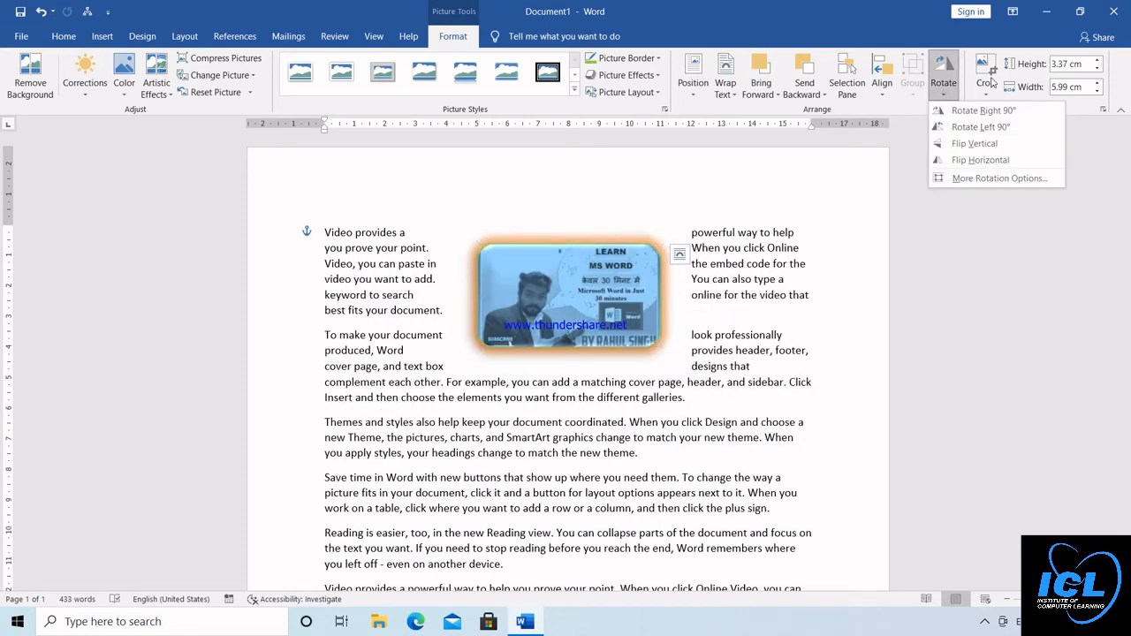
# Crop the picture with the Crop tool to about 3.39 cm high by 5.22 cm wide
pyautogui.click(986, 88)
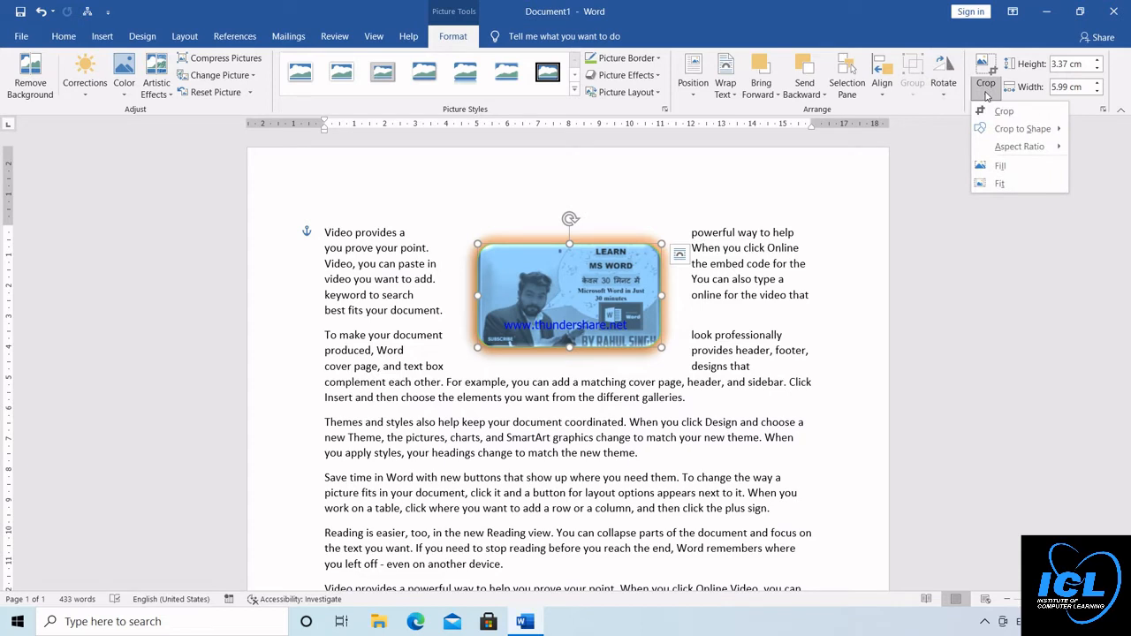
pyautogui.click(1003, 112)
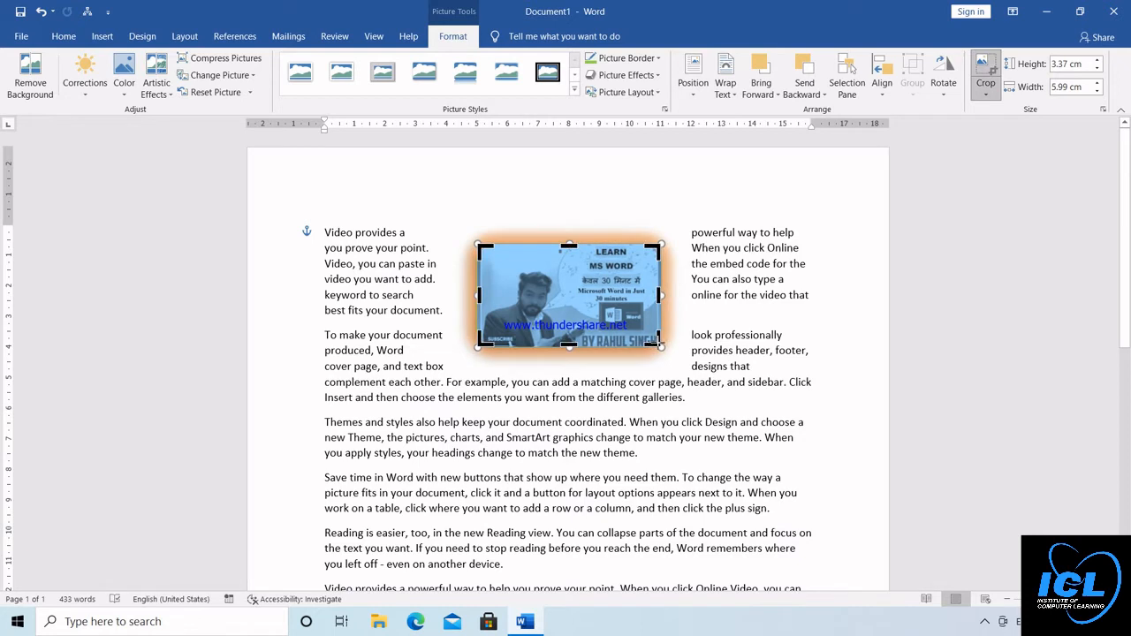
pyautogui.click(663, 343)
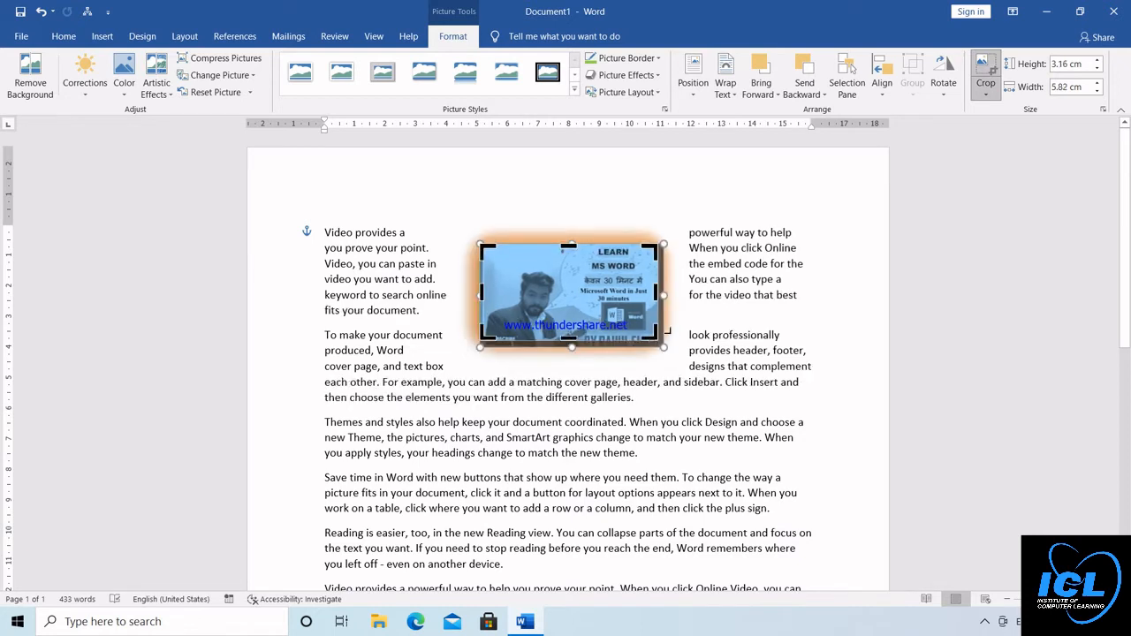
pyautogui.moveTo(480, 294); pyautogui.dragTo(510, 296)
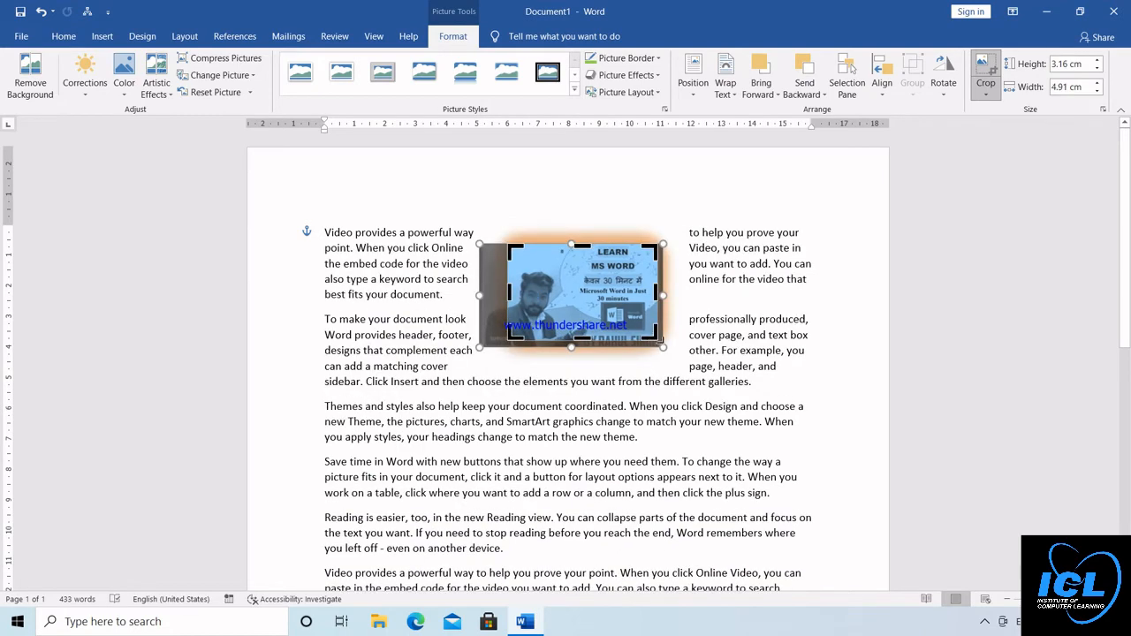
pyautogui.moveTo(656, 335); pyautogui.dragTo(667, 347)
pyautogui.click(783, 302)
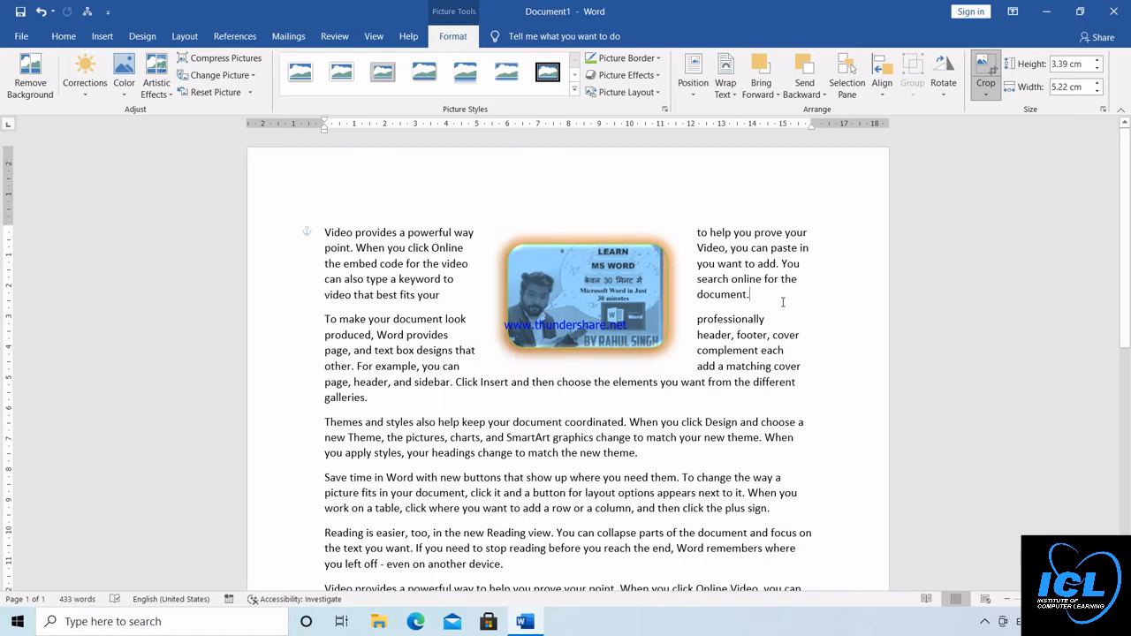
# Enlarge the cropped picture proportionally to 4.28 cm high by 6.6 cm wide
pyautogui.doubleClick(583, 308)
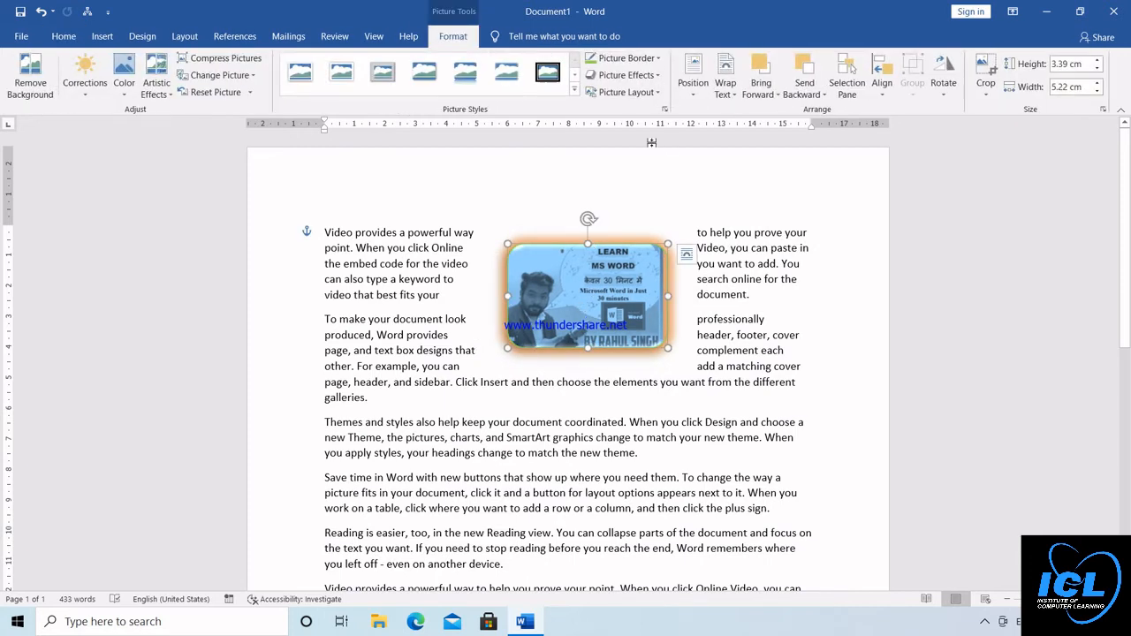
pyautogui.click(1097, 60)
pyautogui.click(1096, 60)
pyautogui.click(1096, 60)
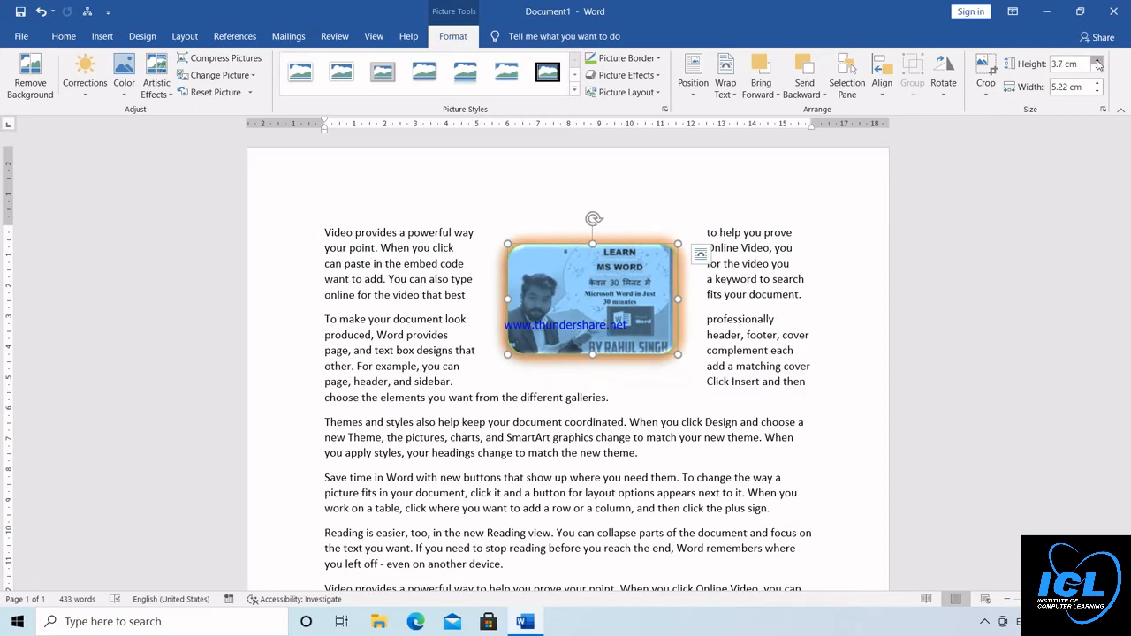
pyautogui.click(1096, 60)
pyautogui.click(1097, 60)
pyautogui.click(1097, 61)
pyautogui.click(1097, 84)
pyautogui.click(1096, 83)
pyautogui.click(1096, 83)
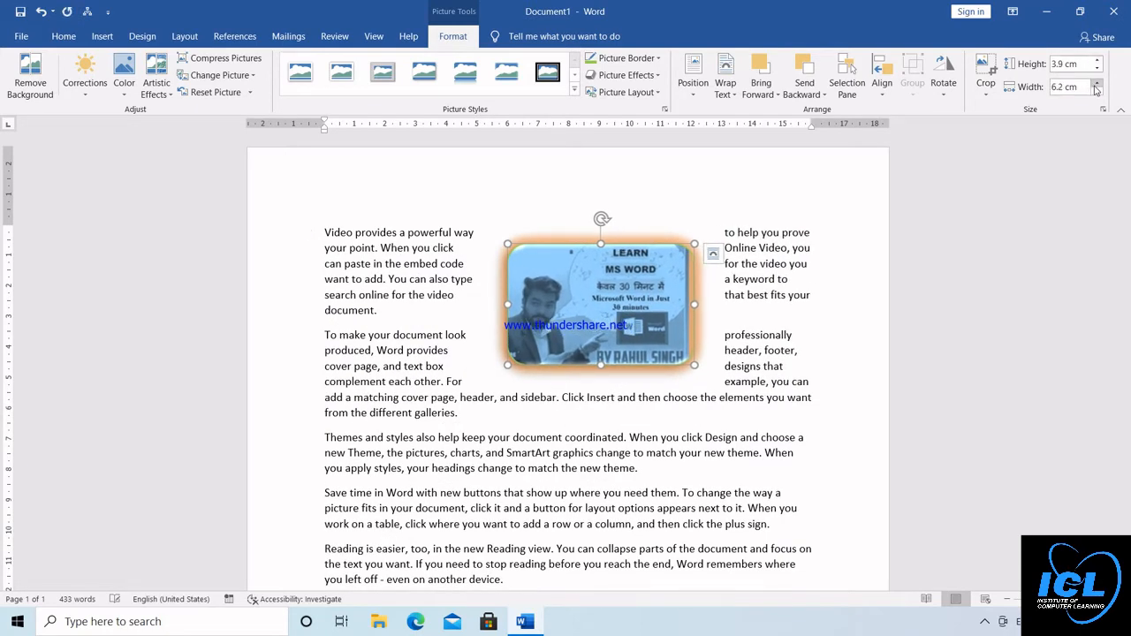
pyautogui.click(1097, 83)
pyautogui.click(1097, 83)
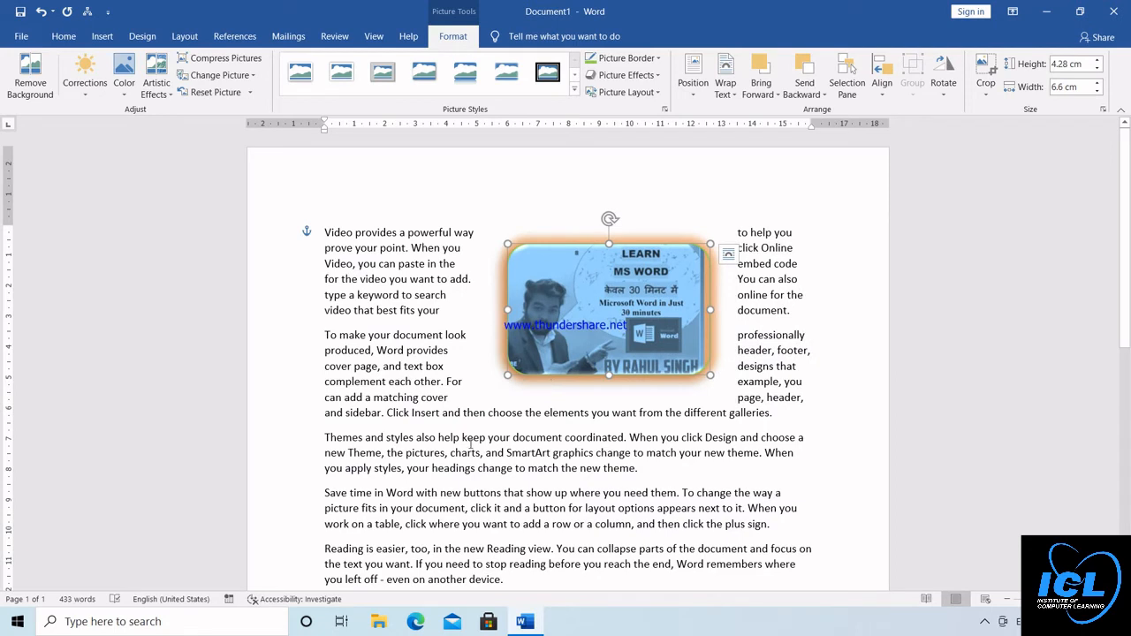
# Delete all of the document's content, including the sample text and the picture
pyautogui.hotkey('ctrl', 'a')
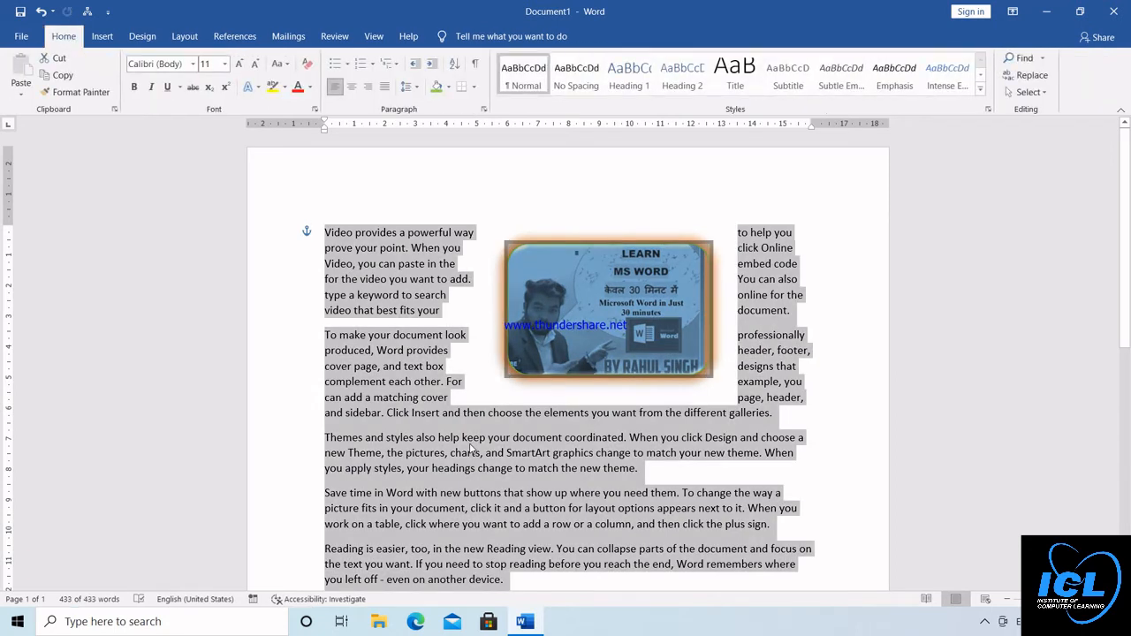
pyautogui.press('Delete')
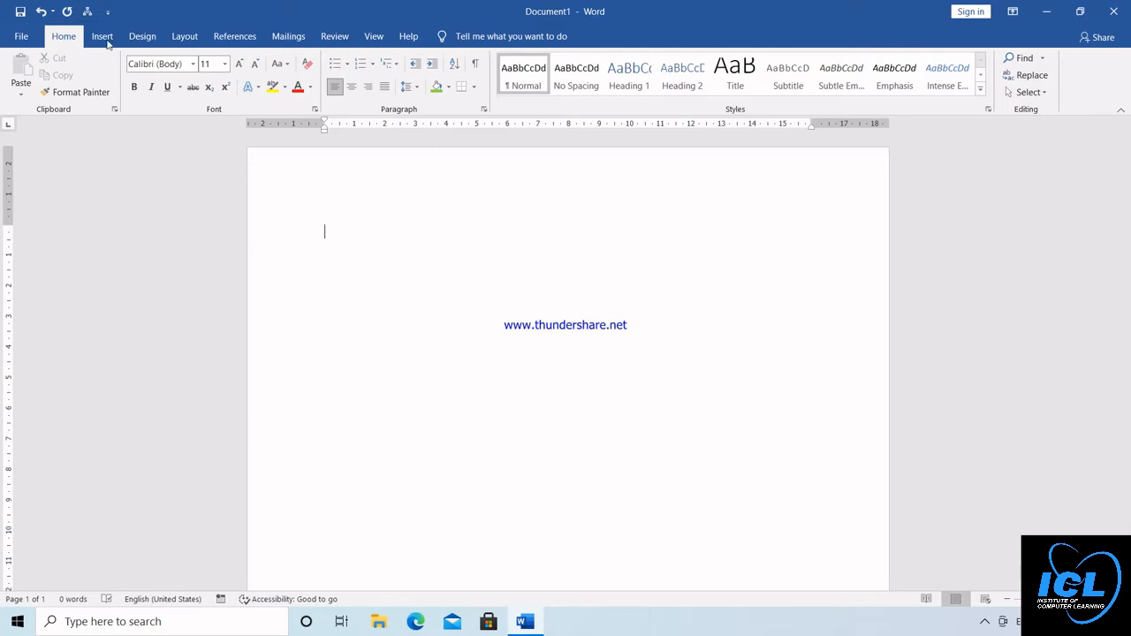
# Draw a flowchart process rectangle about 6.45 by 10.45 cm near the page's top and add the text "fhdhghdgdf" inside it
pyautogui.click(106, 41)
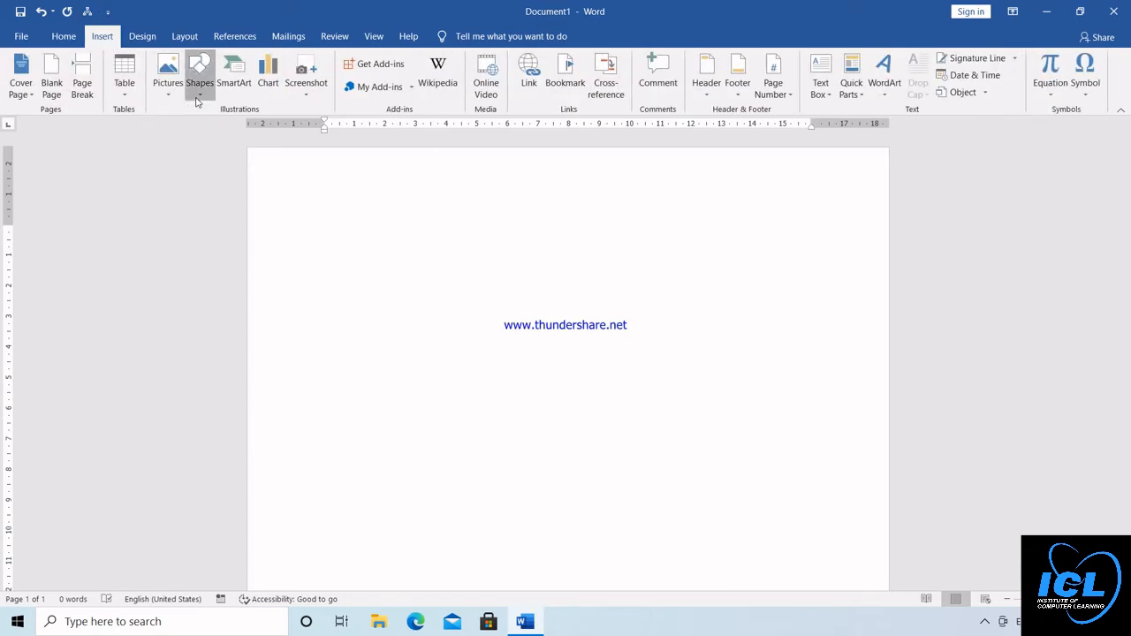
pyautogui.click(198, 89)
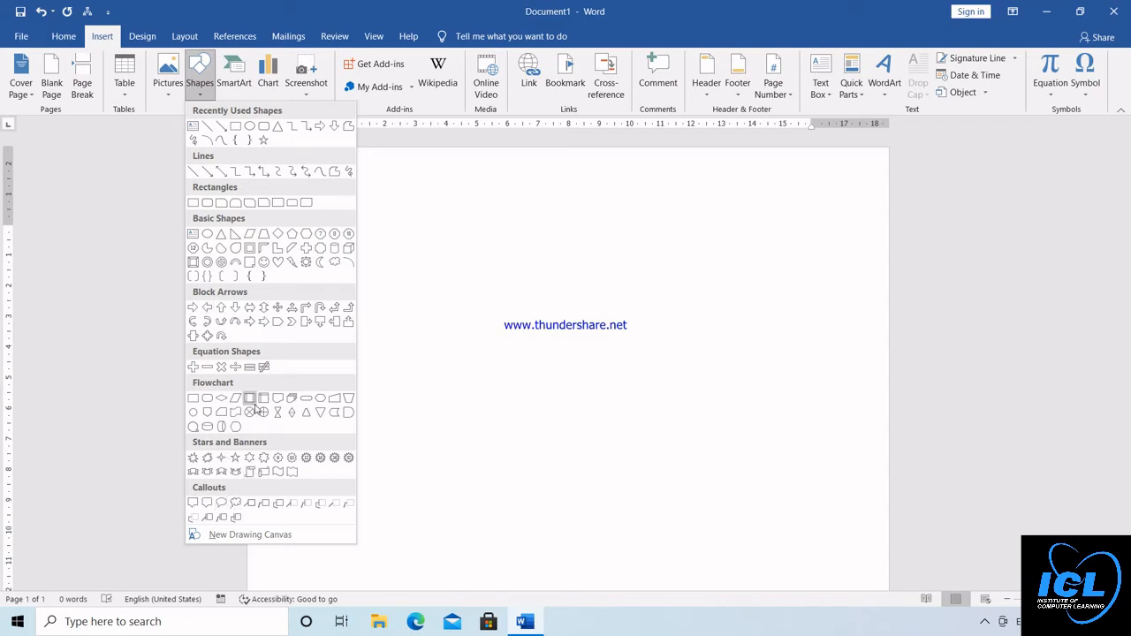
pyautogui.click(196, 399)
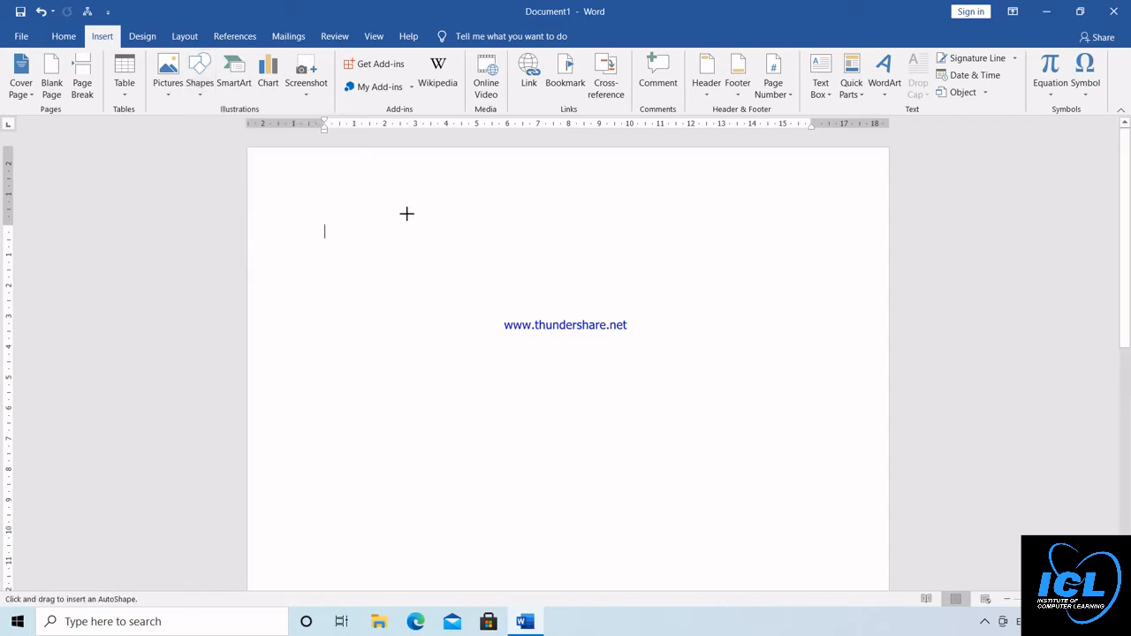
pyautogui.moveTo(407, 214); pyautogui.dragTo(727, 412)
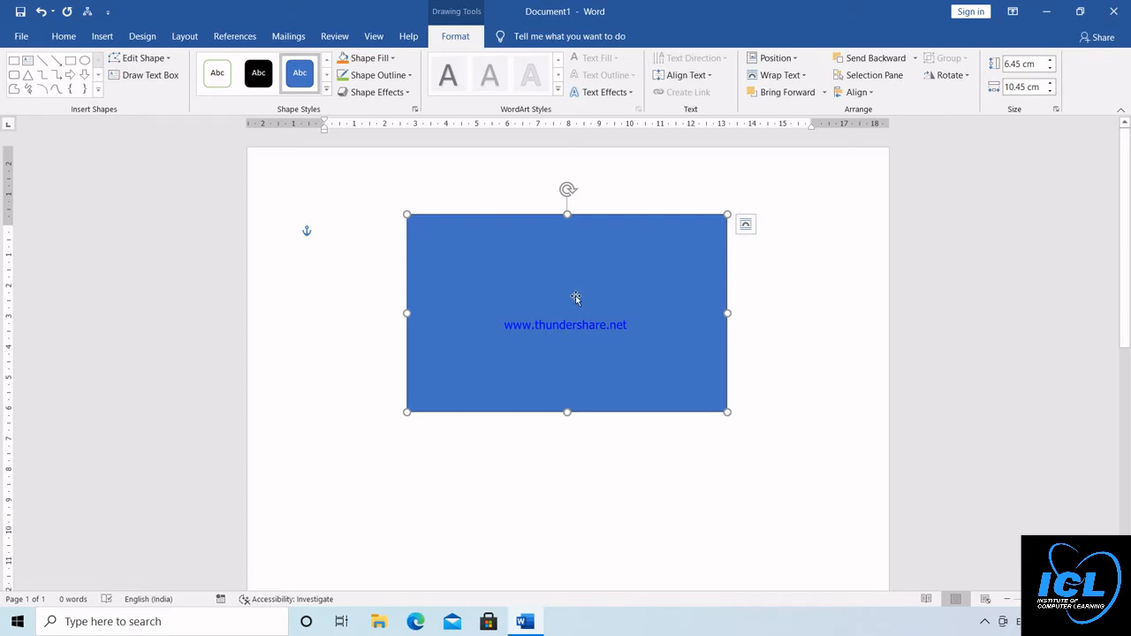
pyautogui.write('fhdhghdgdf')
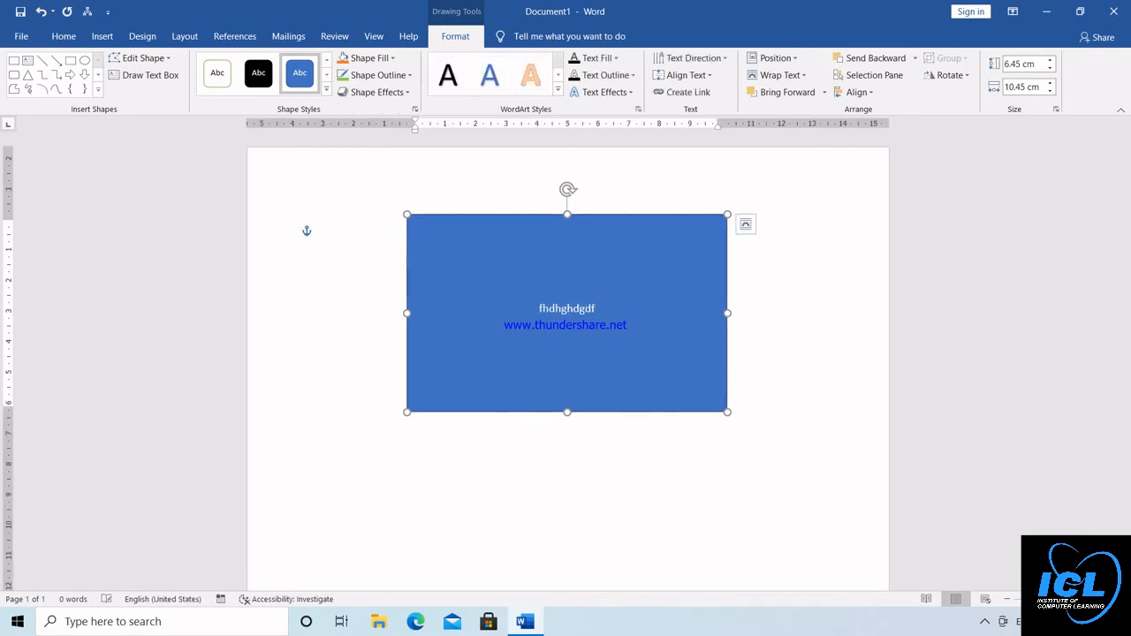
# Clear the text in the blue rectangle and delete the shape from the page
pyautogui.hotkey('shift', 'Home')
pyautogui.press('BackSpace')
pyautogui.click(489, 213)
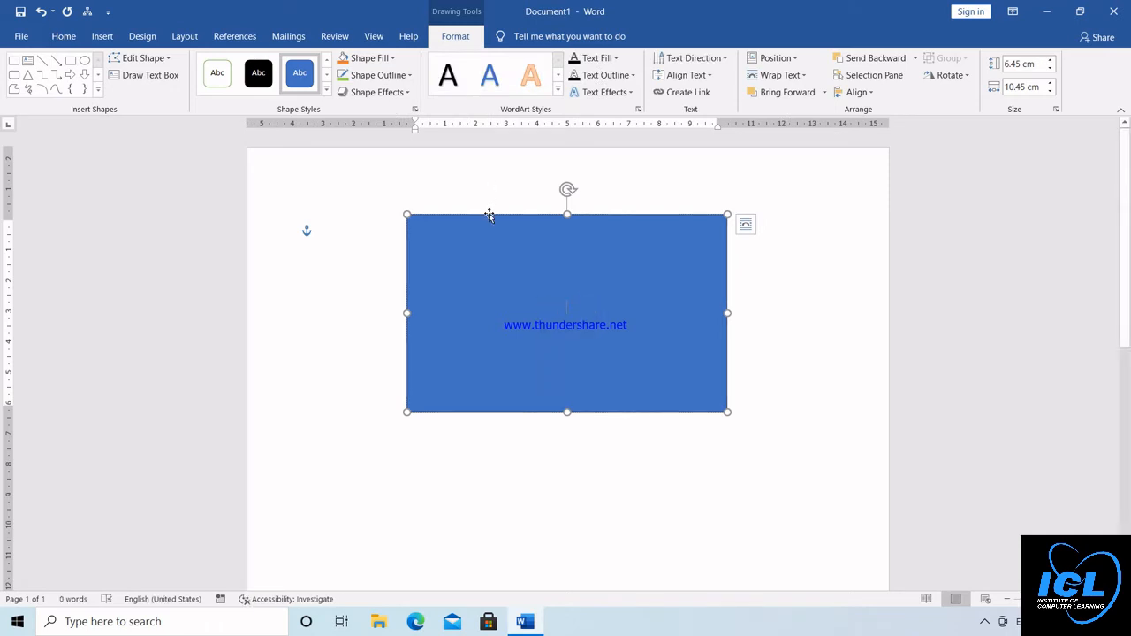
pyautogui.press('Delete')
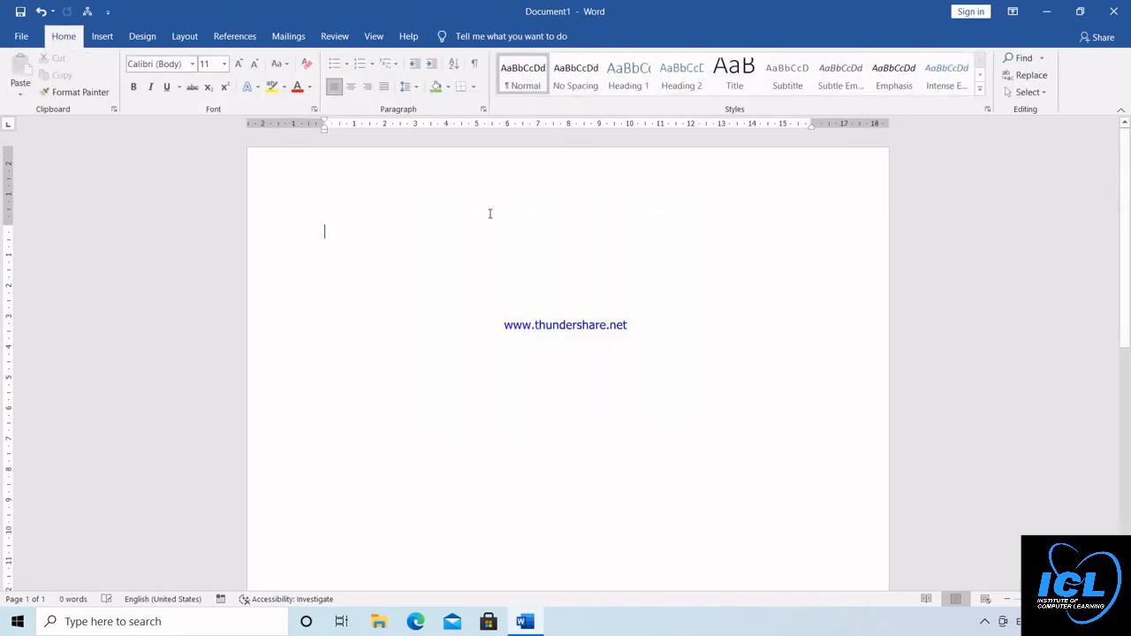
# Look through the SmartArt categories and insert the first layout of the Matrix category
pyautogui.click(113, 43)
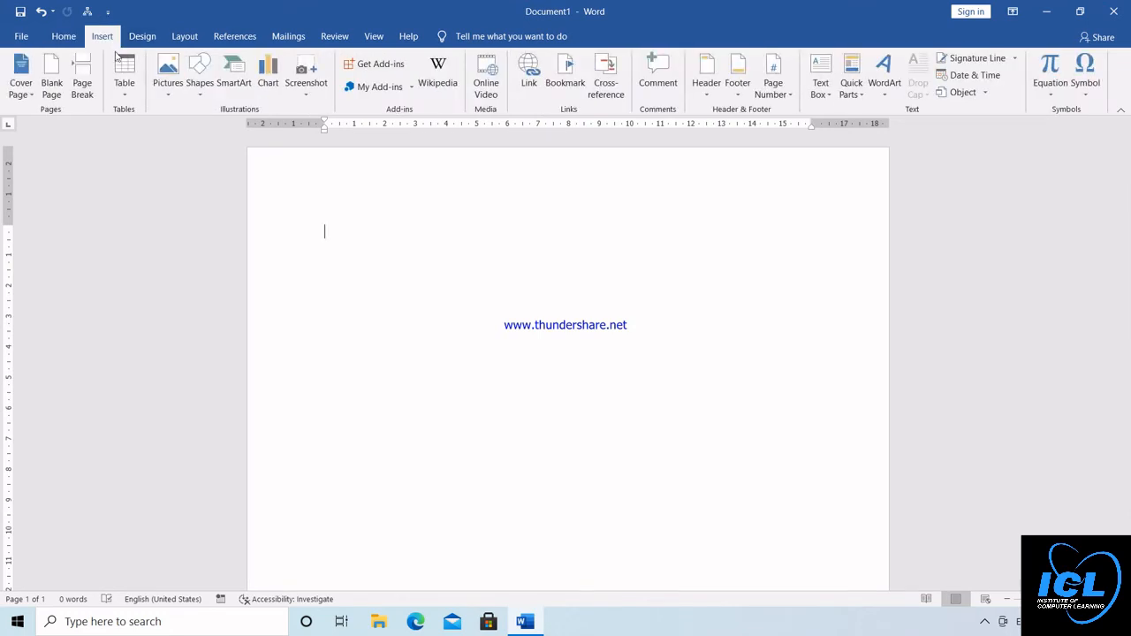
pyautogui.click(237, 75)
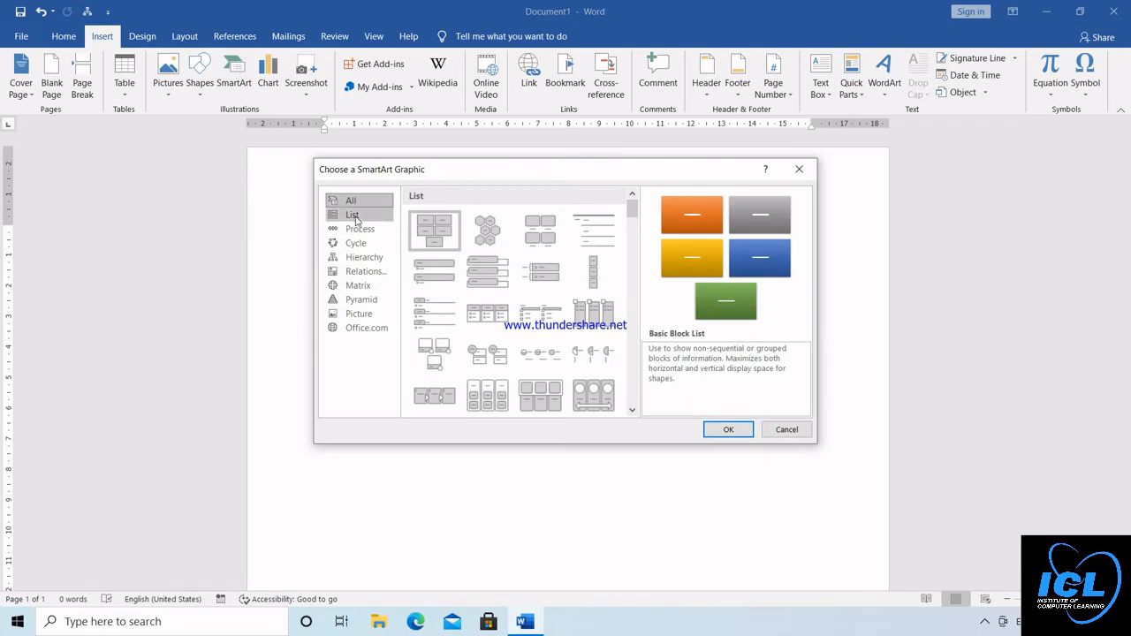
pyautogui.click(356, 228)
pyautogui.click(356, 243)
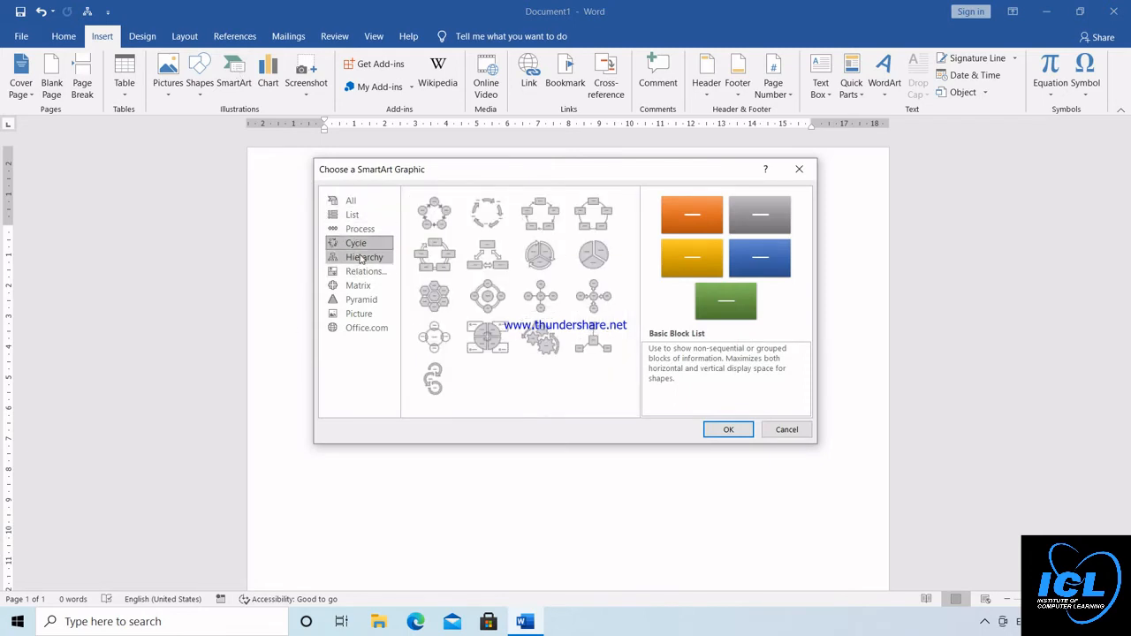
pyautogui.click(361, 256)
pyautogui.click(358, 231)
pyautogui.click(355, 286)
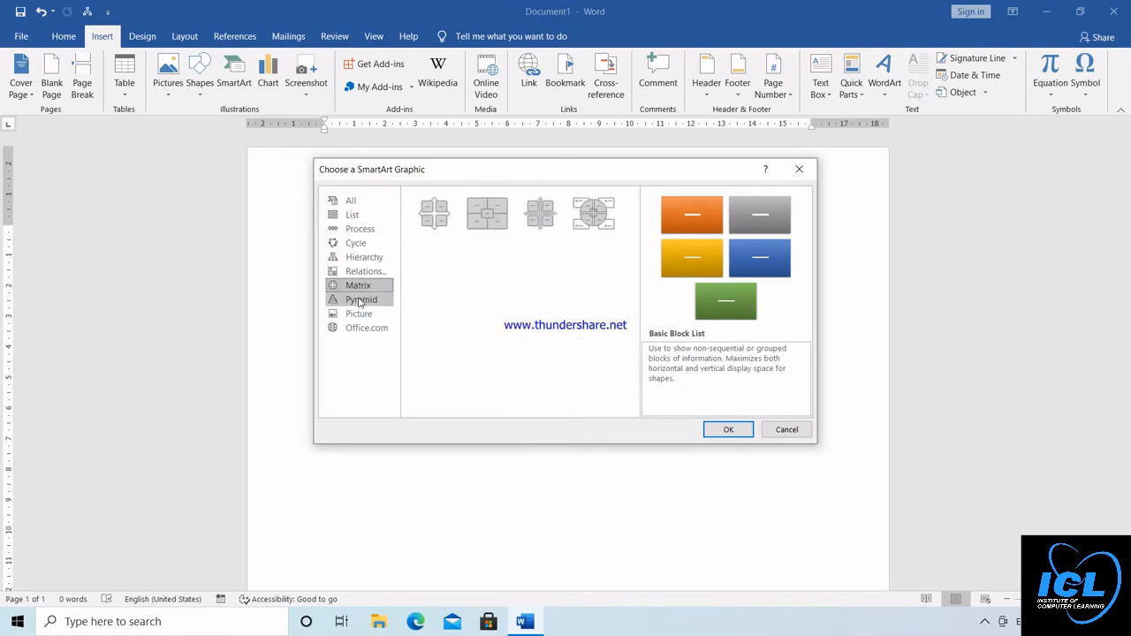
pyautogui.click(361, 302)
pyautogui.click(359, 287)
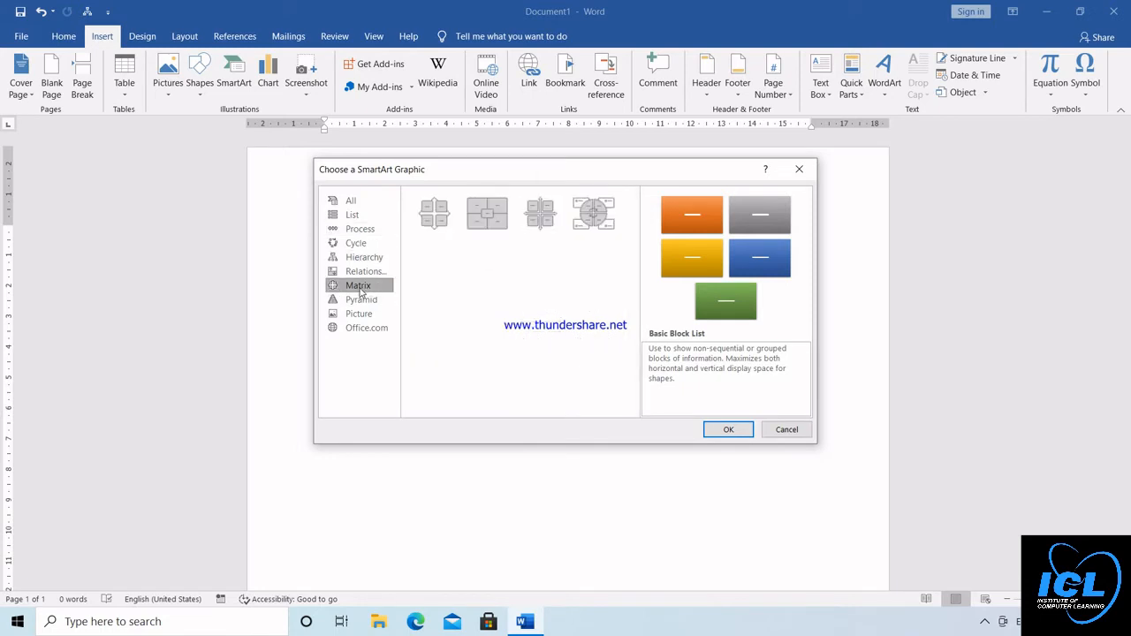
pyautogui.click(435, 211)
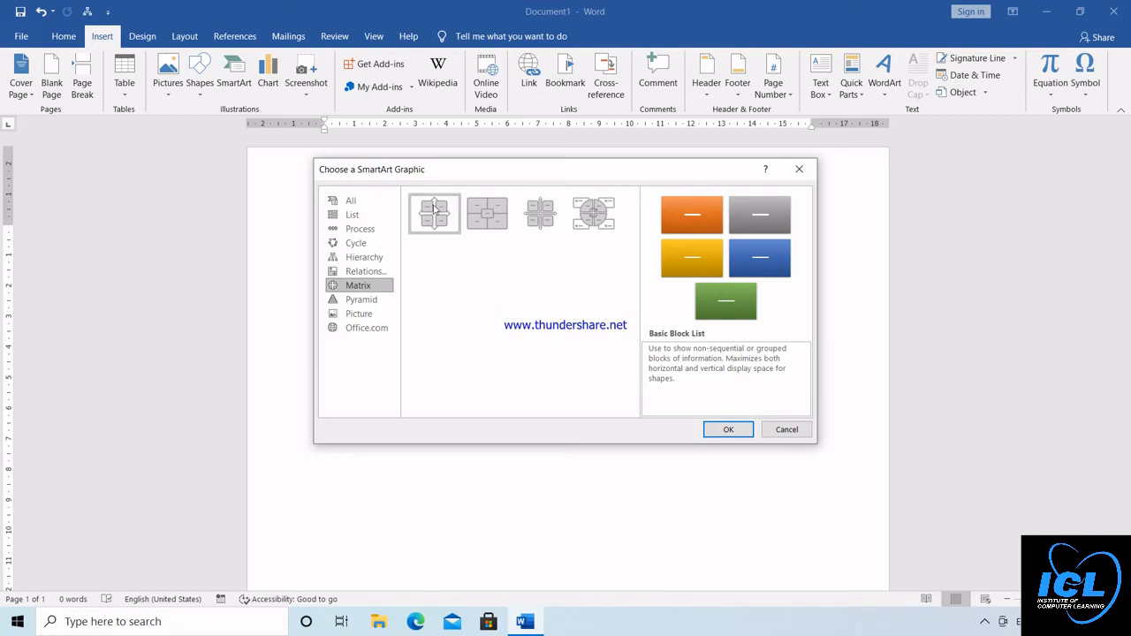
pyautogui.click(727, 430)
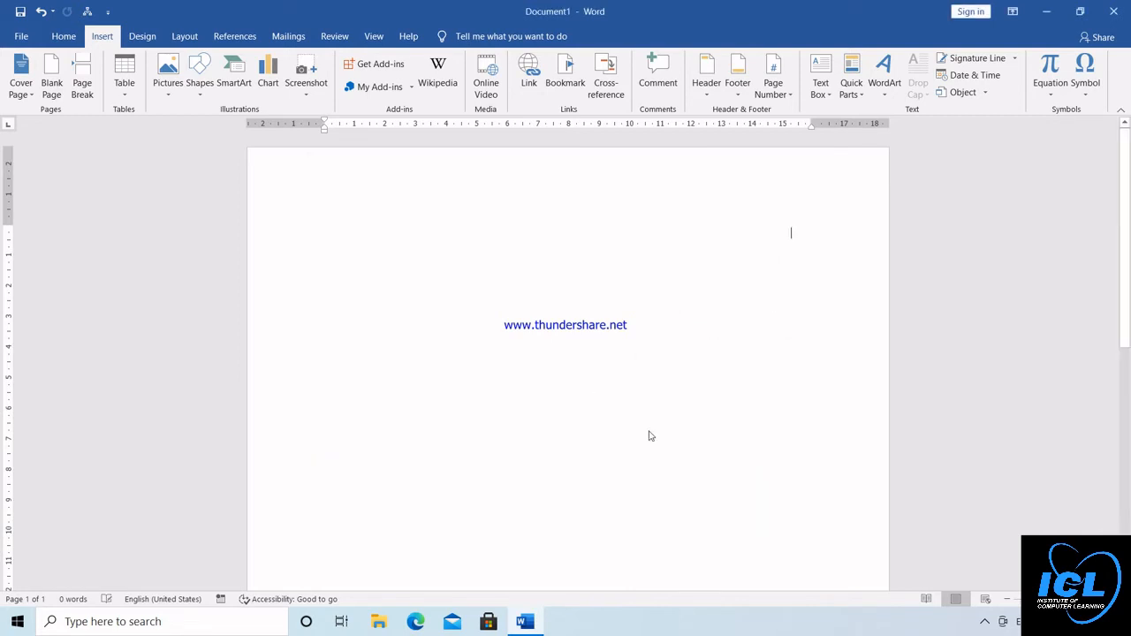
# Enter "income tax" in the matrix's upper-left block and "tds" in its upper-right block
pyautogui.click(514, 315)
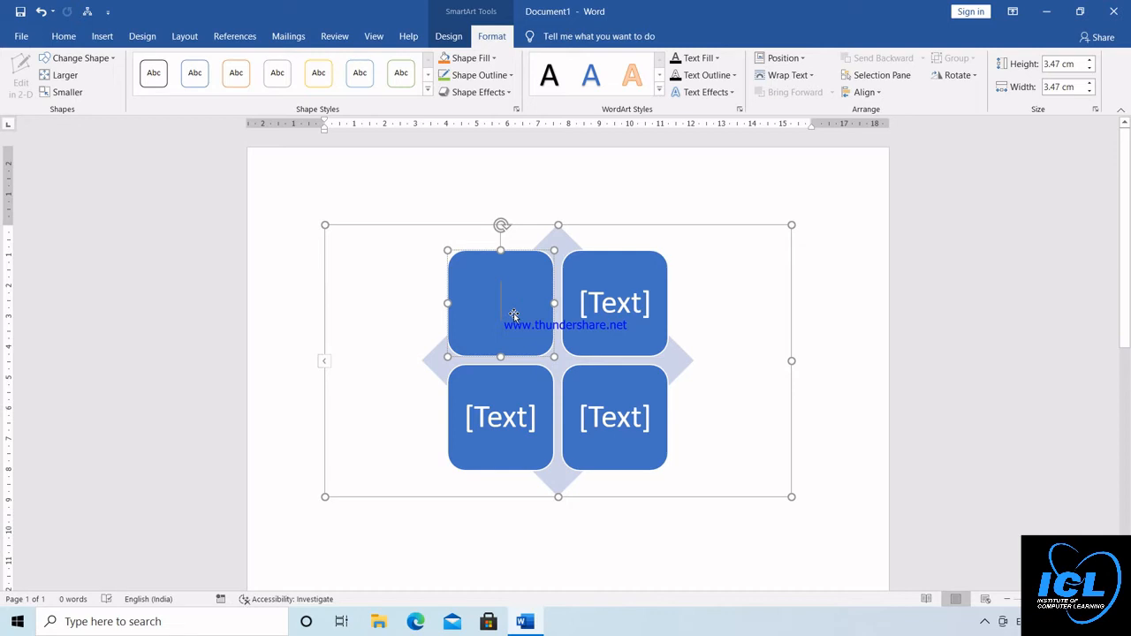
pyautogui.write('income tax')
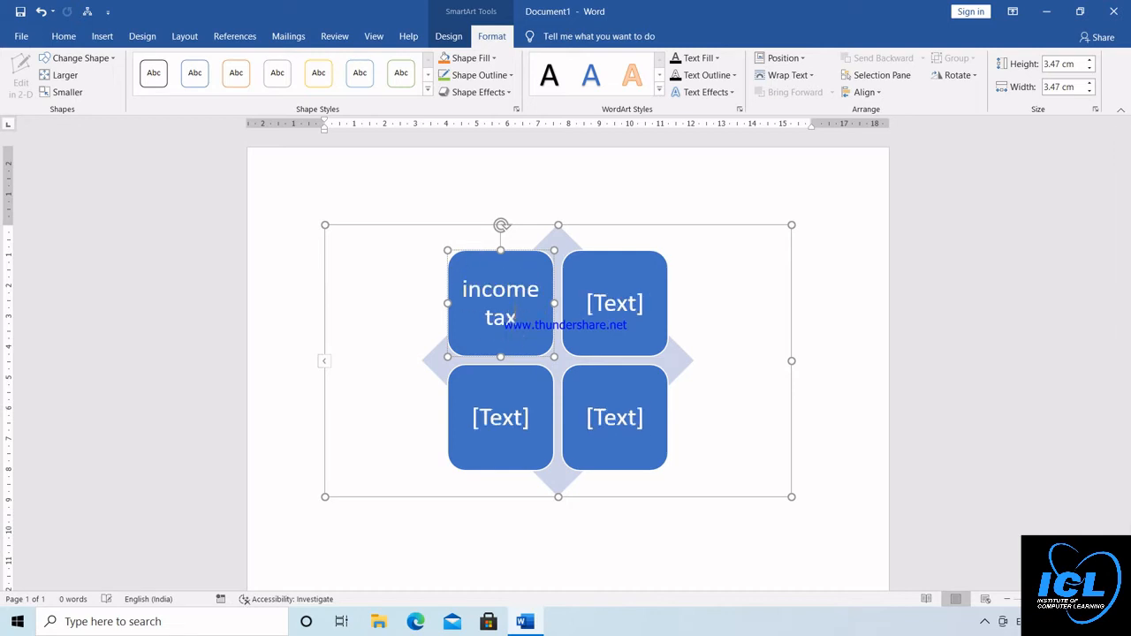
pyautogui.write('tds')
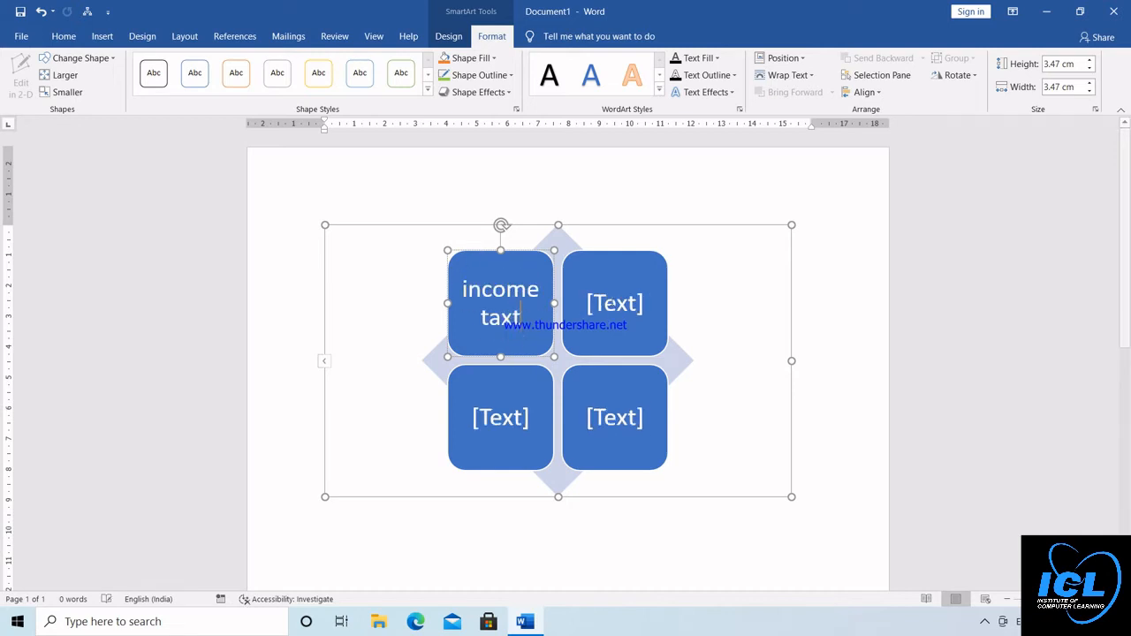
pyautogui.press('BackSpace')
pyautogui.press('BackSpace')
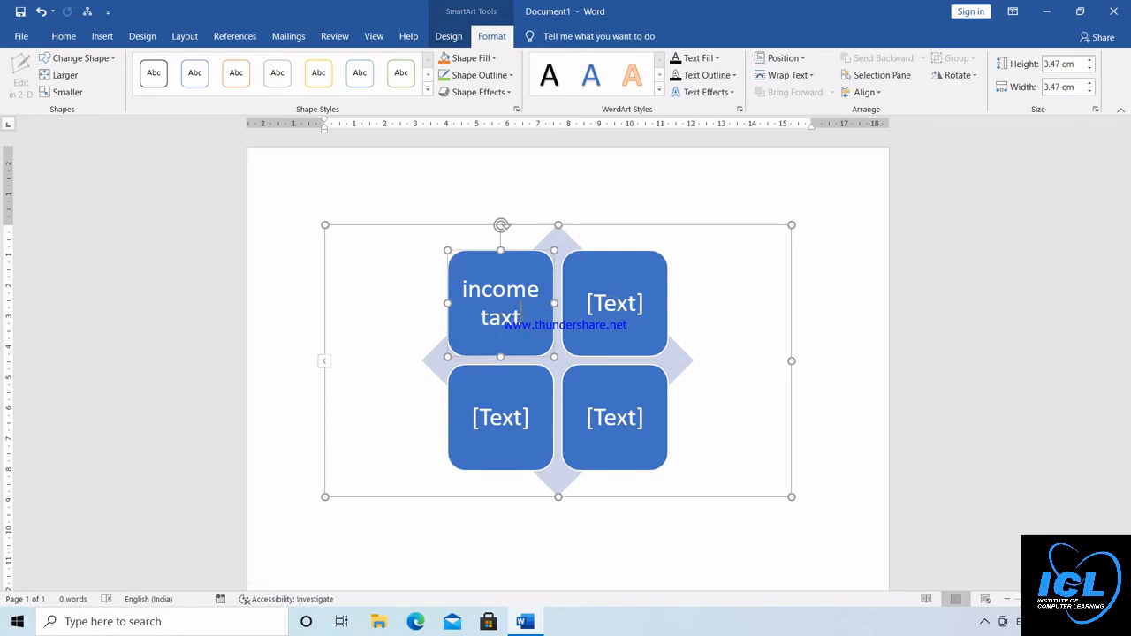
pyautogui.press('BackSpace')
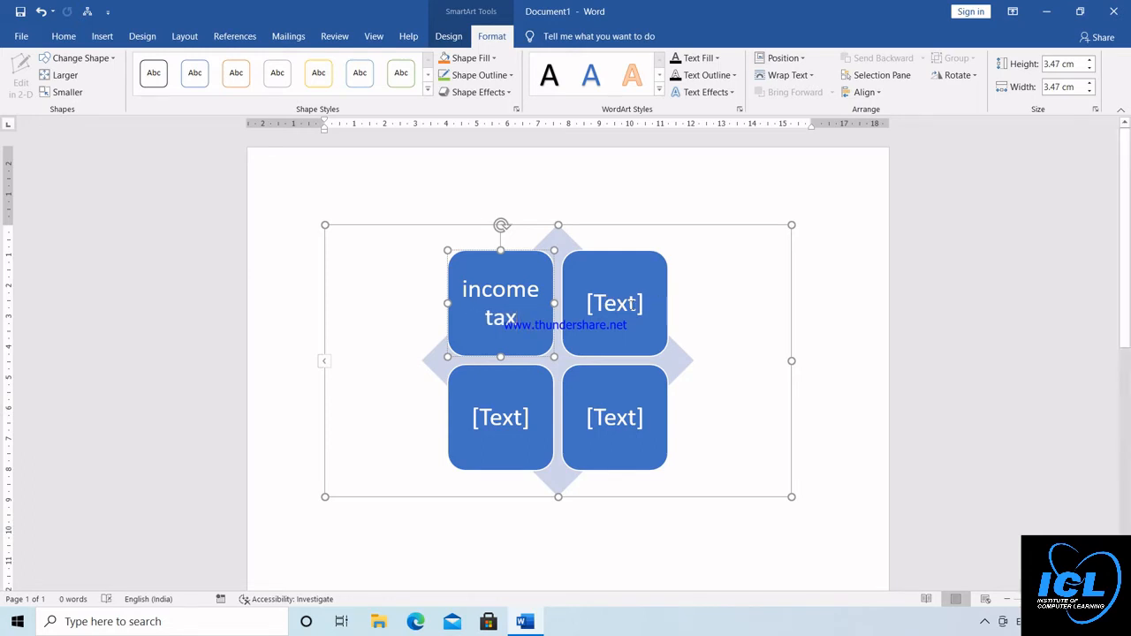
pyautogui.click(631, 304)
pyautogui.write('tds')
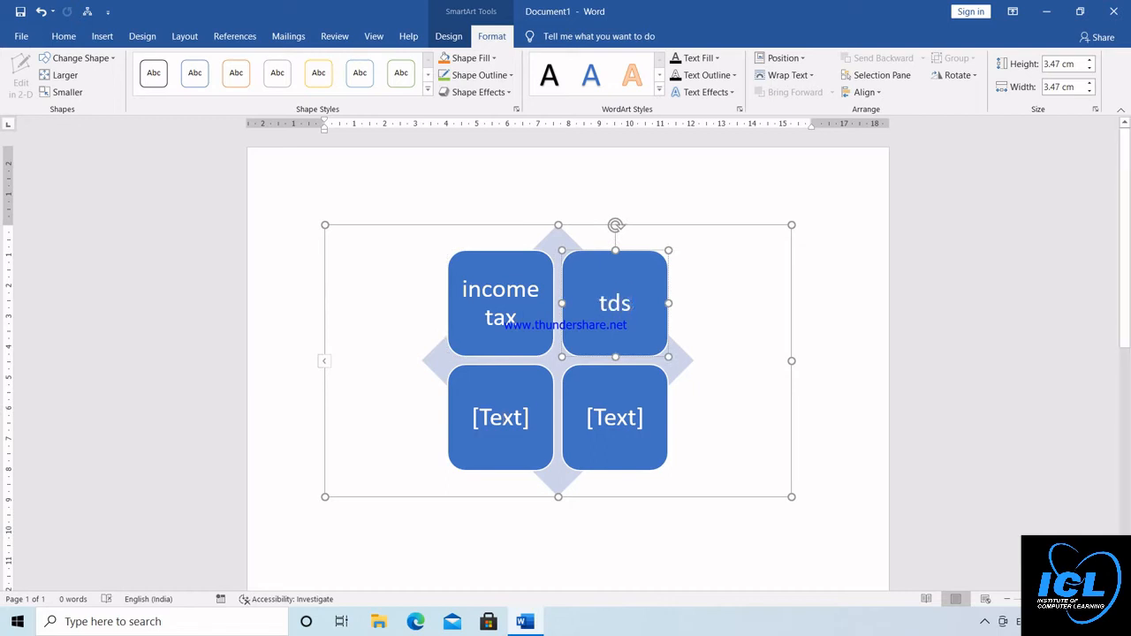
# Enter "tally" in the matrix's lower-left block and "msoffice" in its lower-right block
pyautogui.click(501, 418)
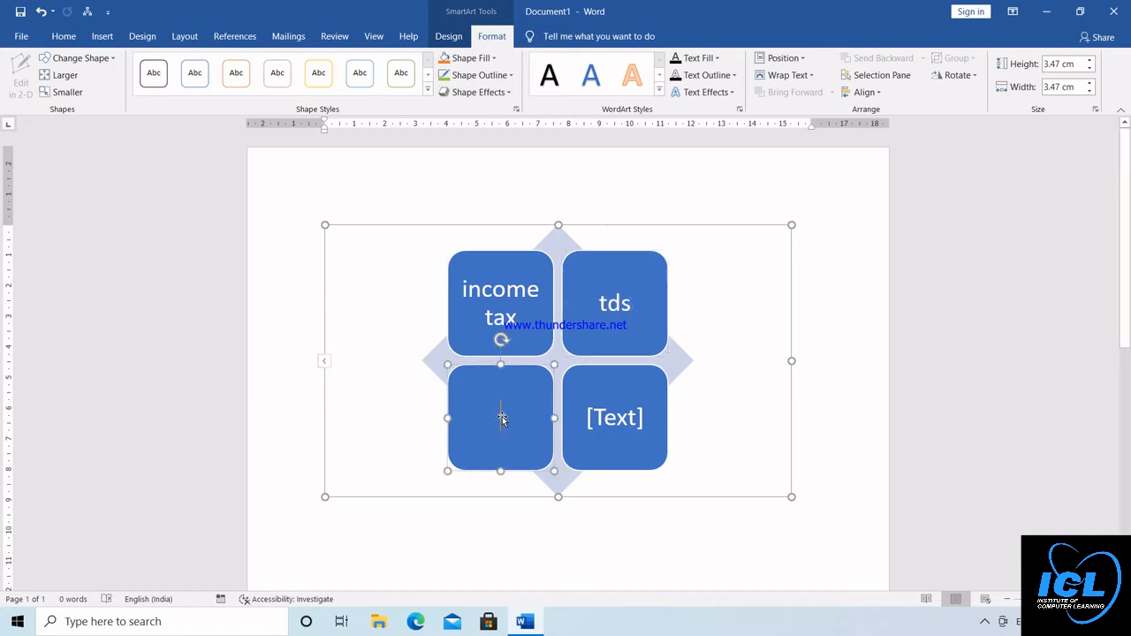
pyautogui.write('tally')
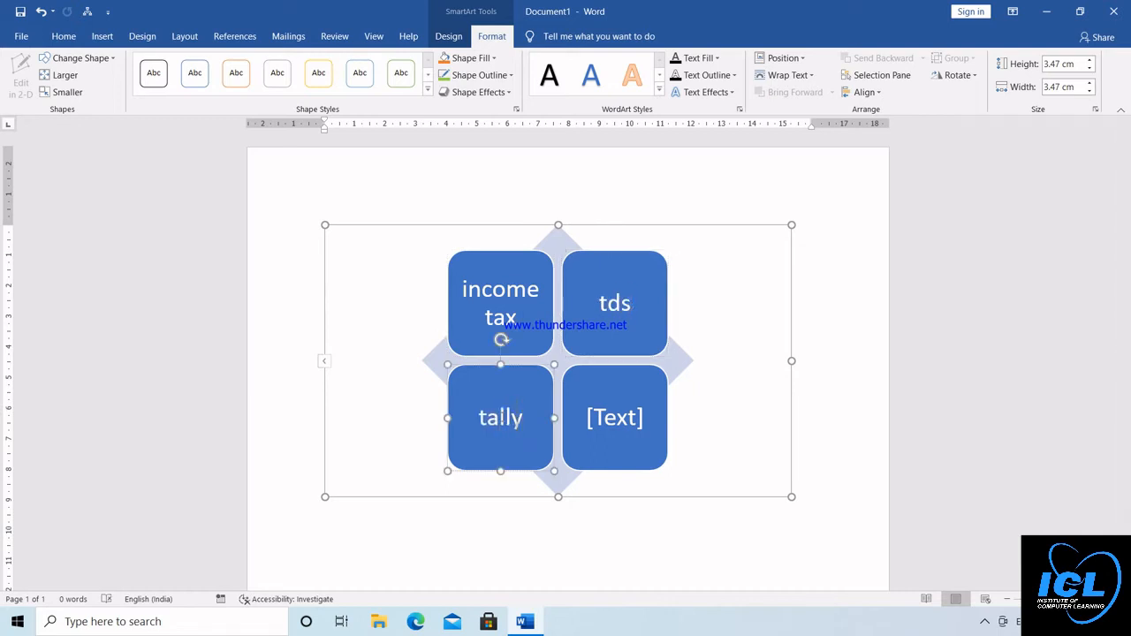
pyautogui.click(616, 418)
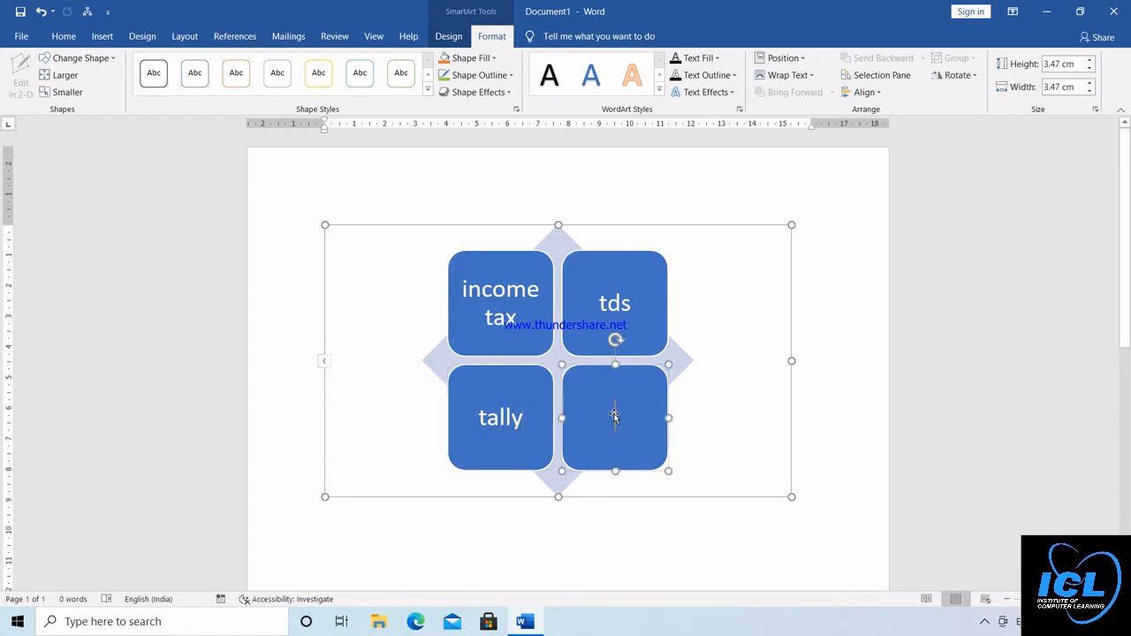
pyautogui.write('msoffice')
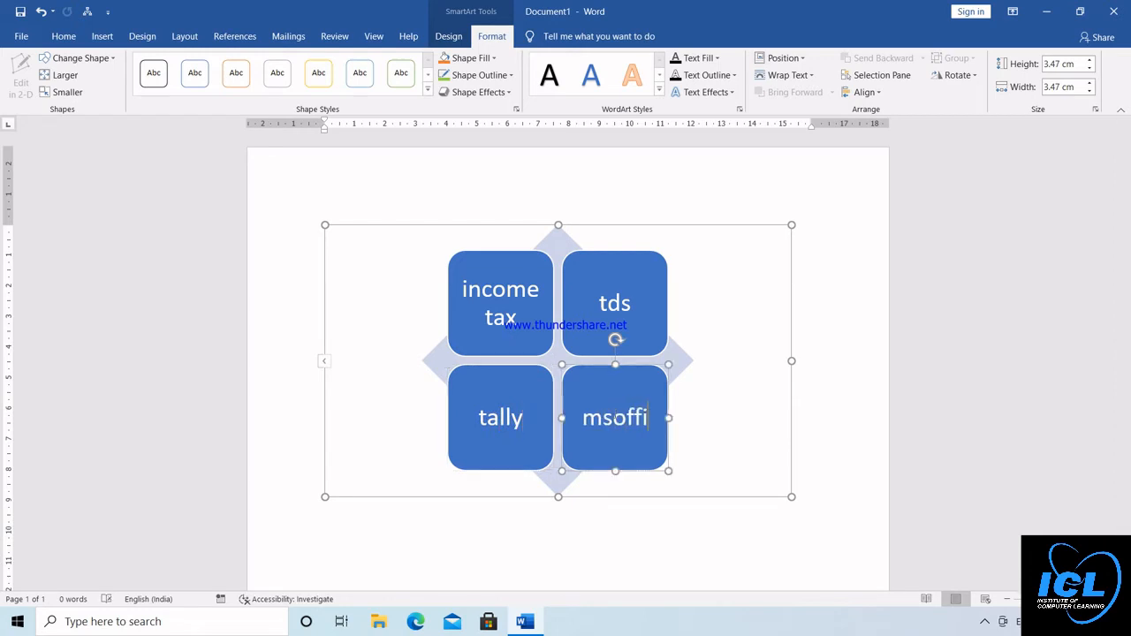
# Apply a solid gold theme shape style to the diamond behind the four matrix blocks
pyautogui.click(839, 290)
pyautogui.click(584, 350)
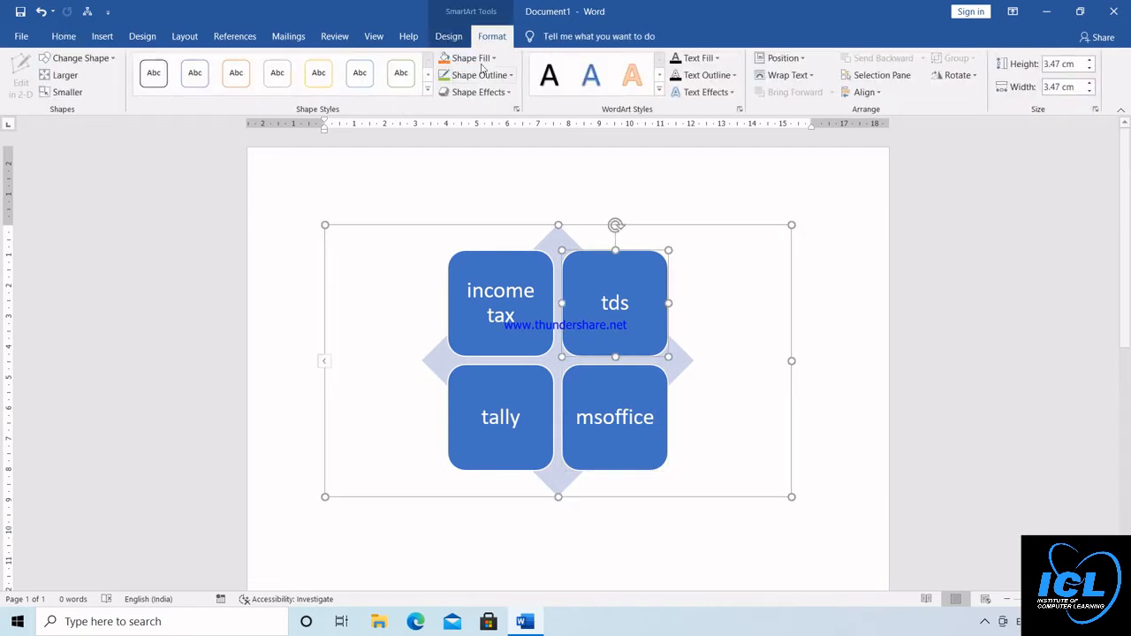
pyautogui.click(558, 341)
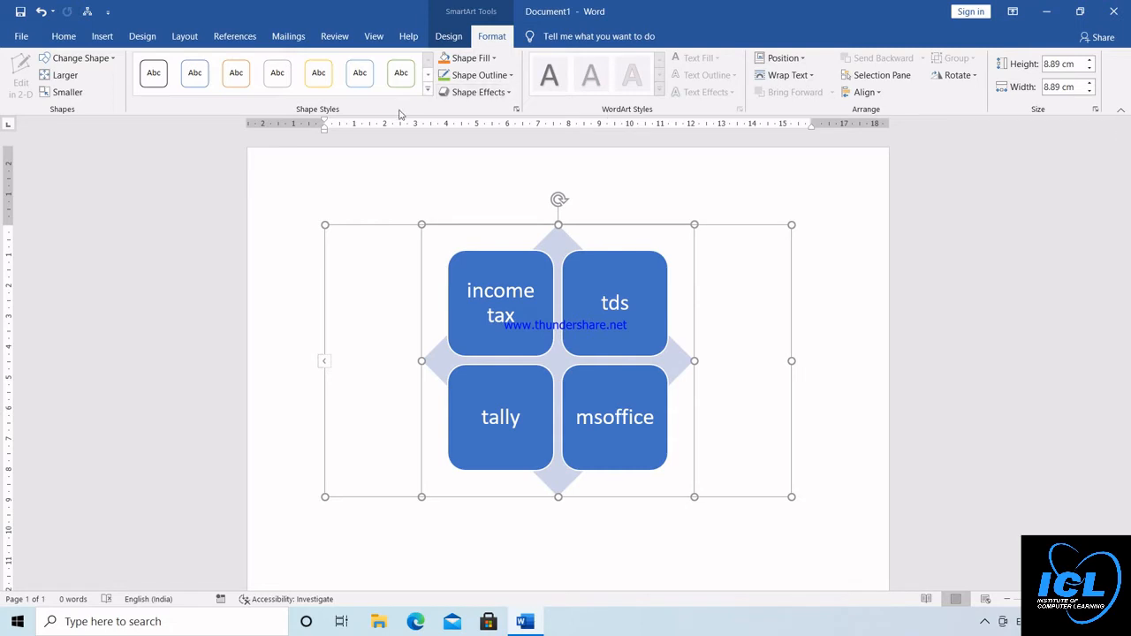
pyautogui.click(428, 93)
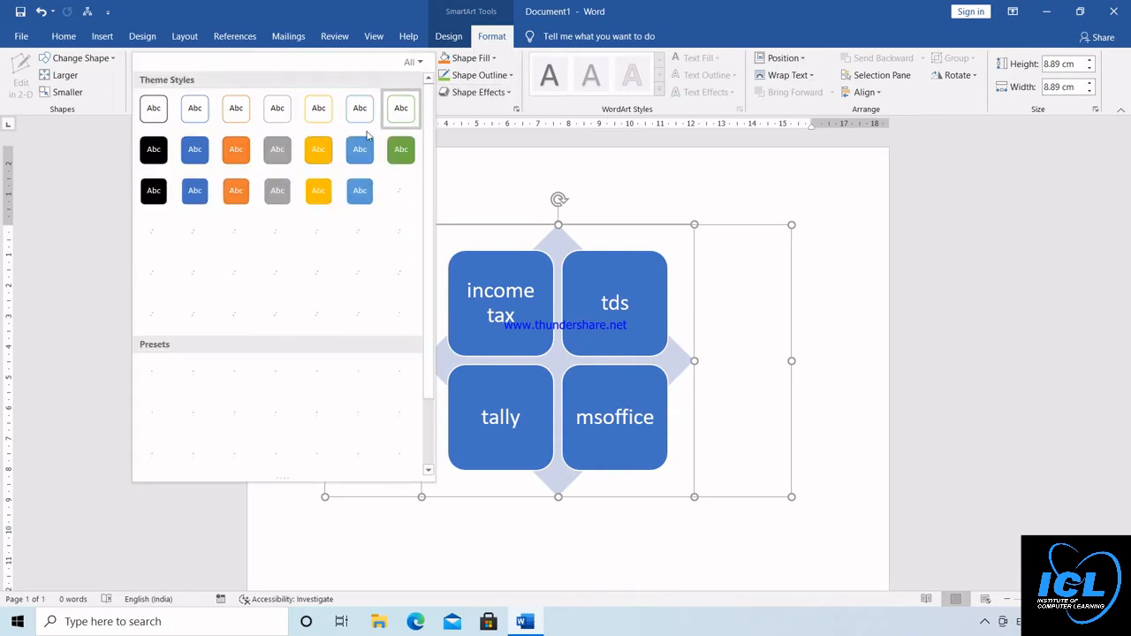
pyautogui.click(319, 205)
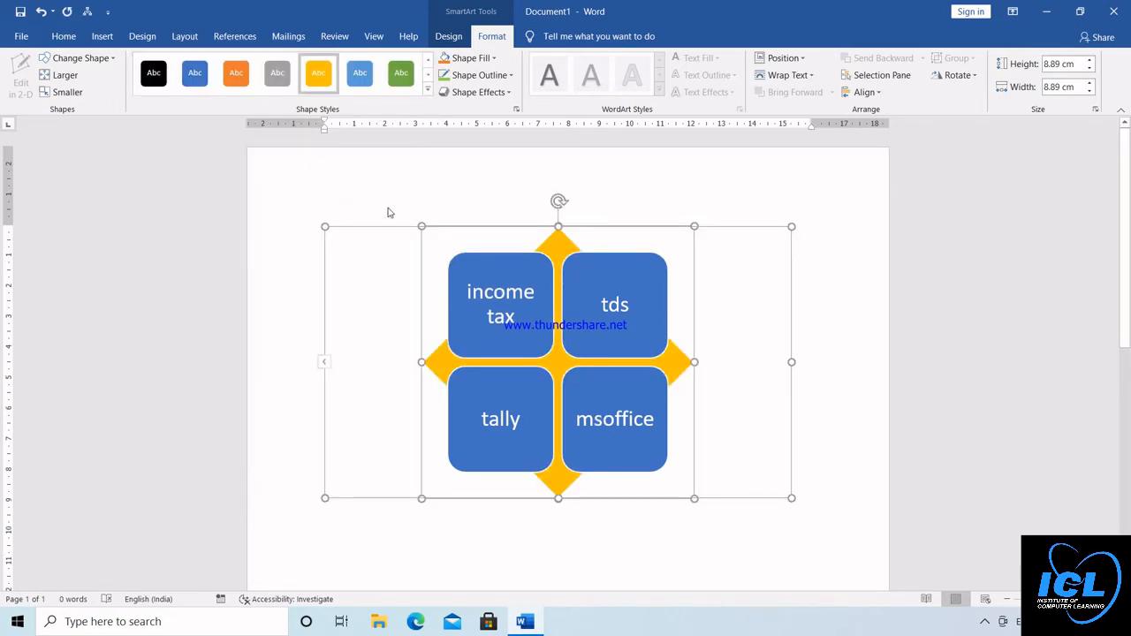
# Delete all the matrix shapes and remove the empty SmartArt frame from the page
pyautogui.hotkey('ctrl', 'a')
pyautogui.press('Delete')
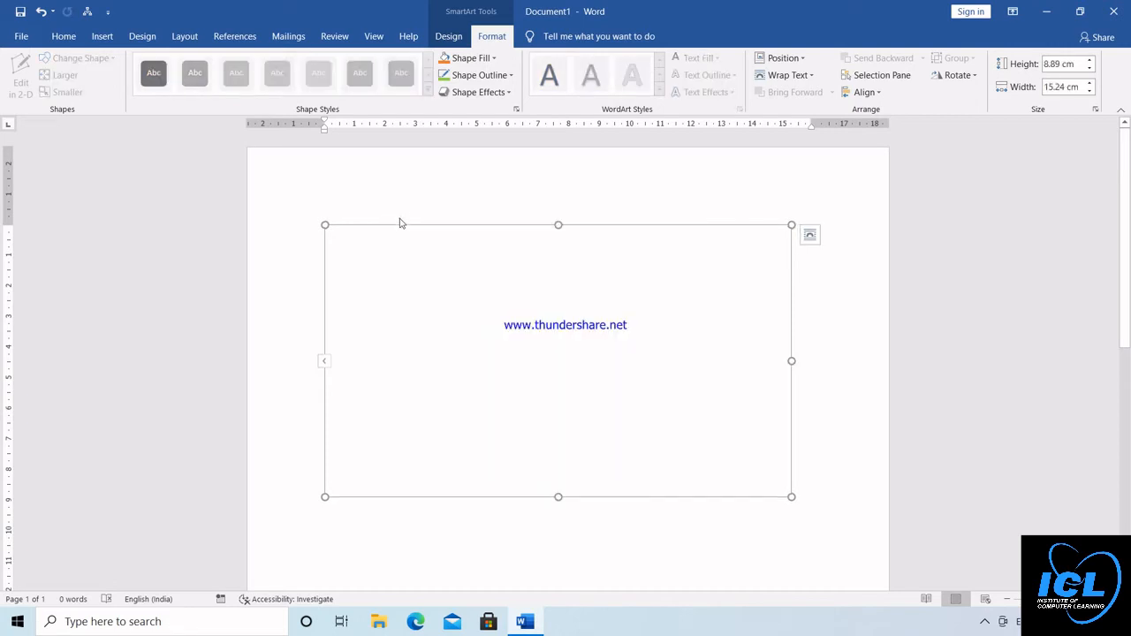
pyautogui.press('Delete')
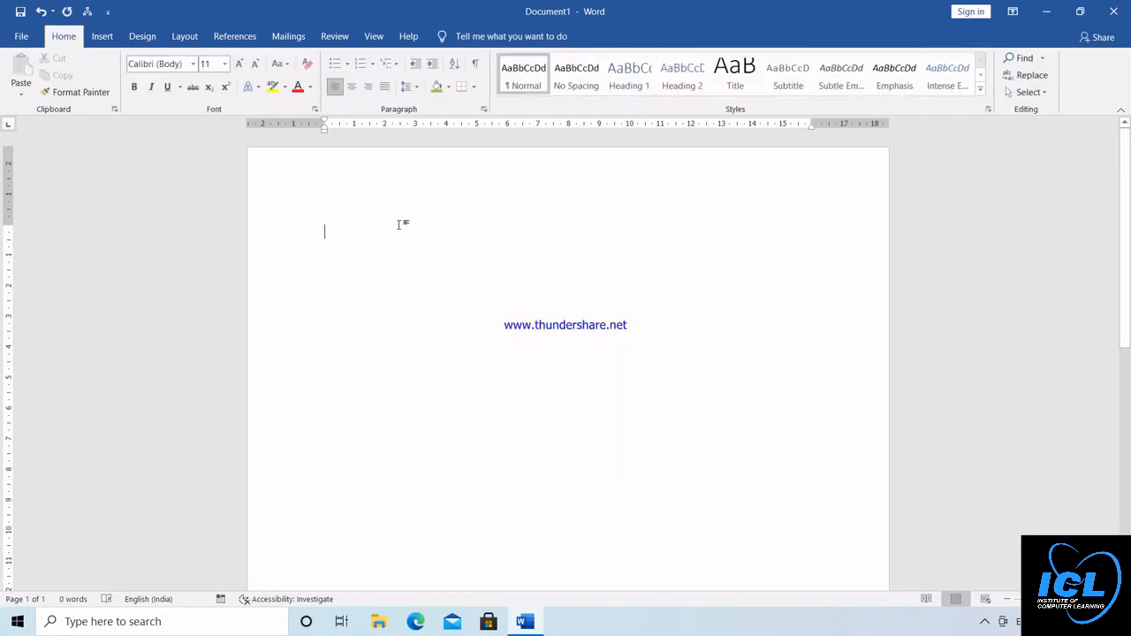
# Insert a screen clipping of the icon-free desktop wallpaper area around the Windows logo
pyautogui.click(102, 36)
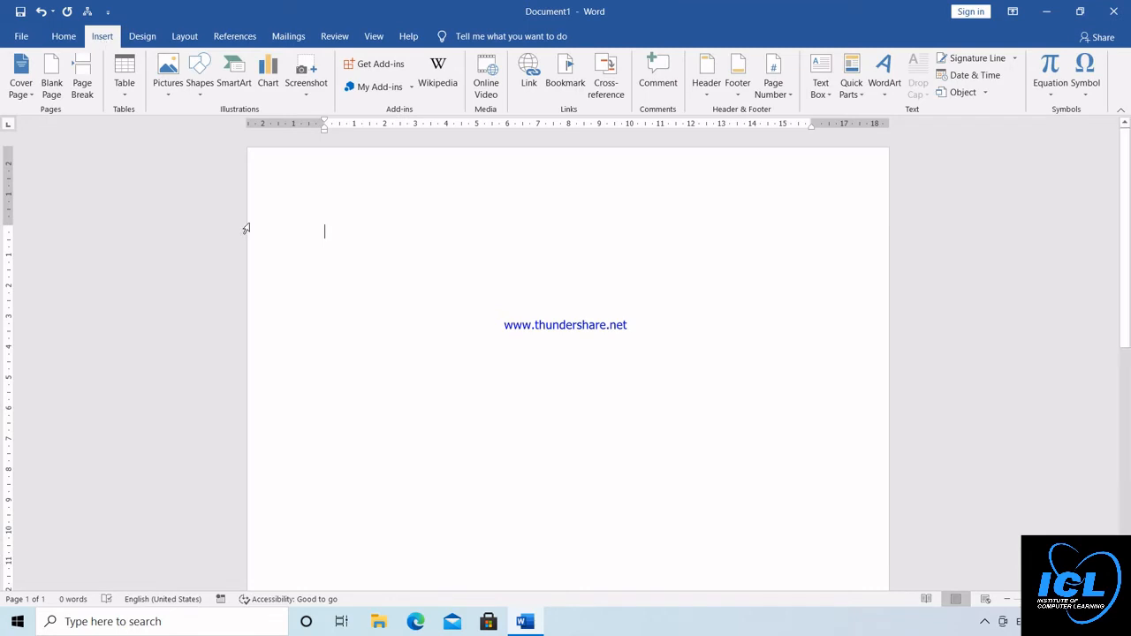
pyautogui.click(308, 96)
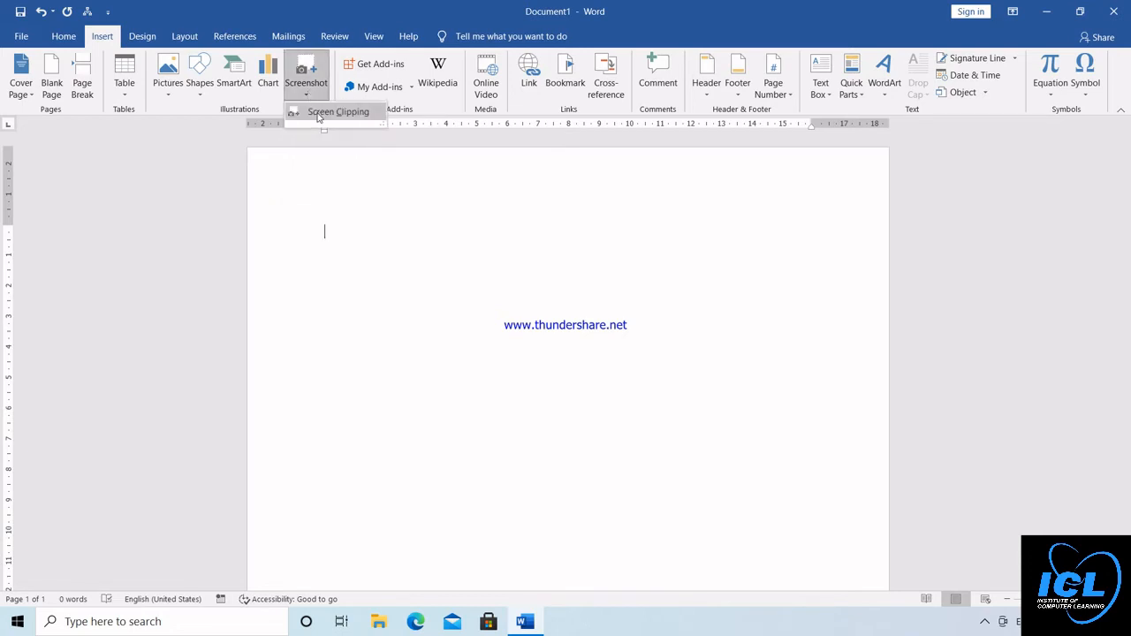
pyautogui.click(318, 114)
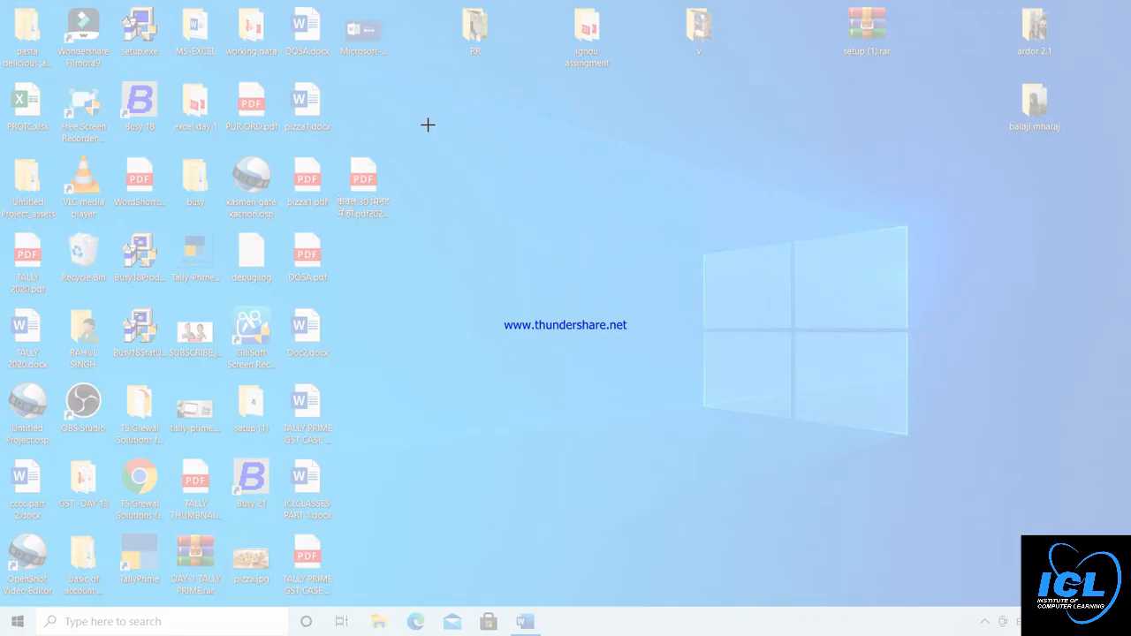
pyautogui.moveTo(427, 125); pyautogui.dragTo(1042, 529)
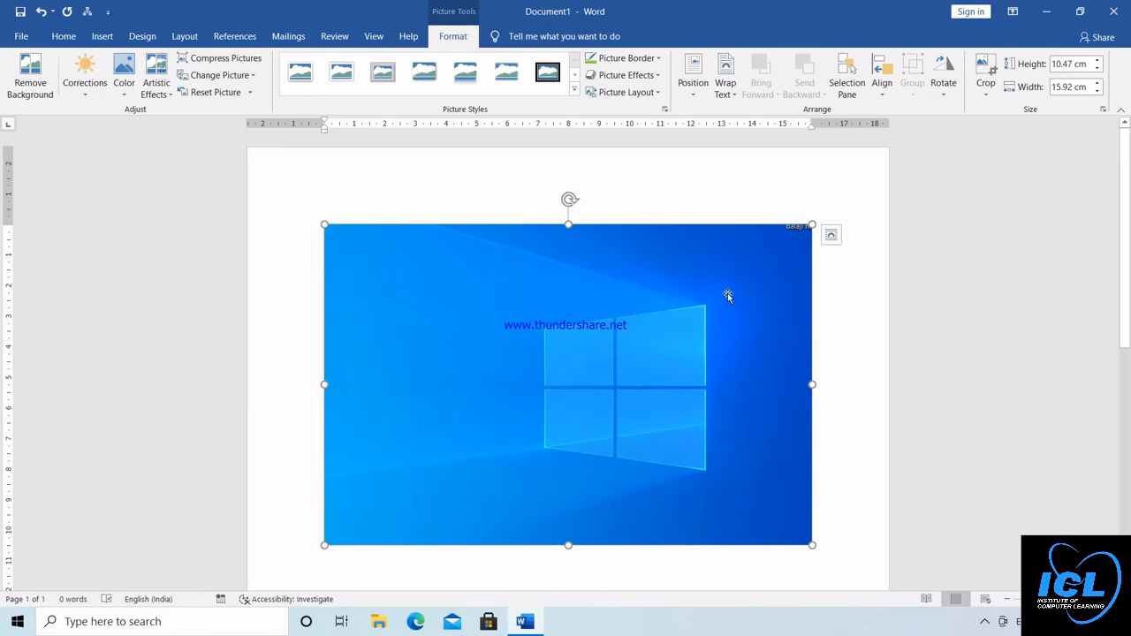
pyautogui.press('Delete')
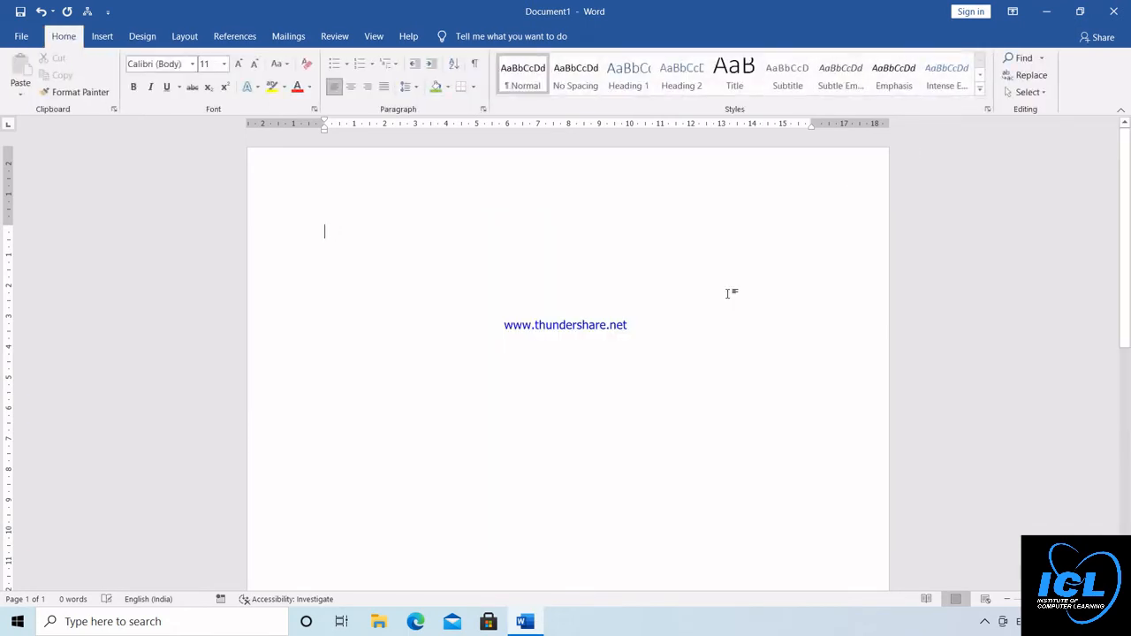
pyautogui.click(106, 36)
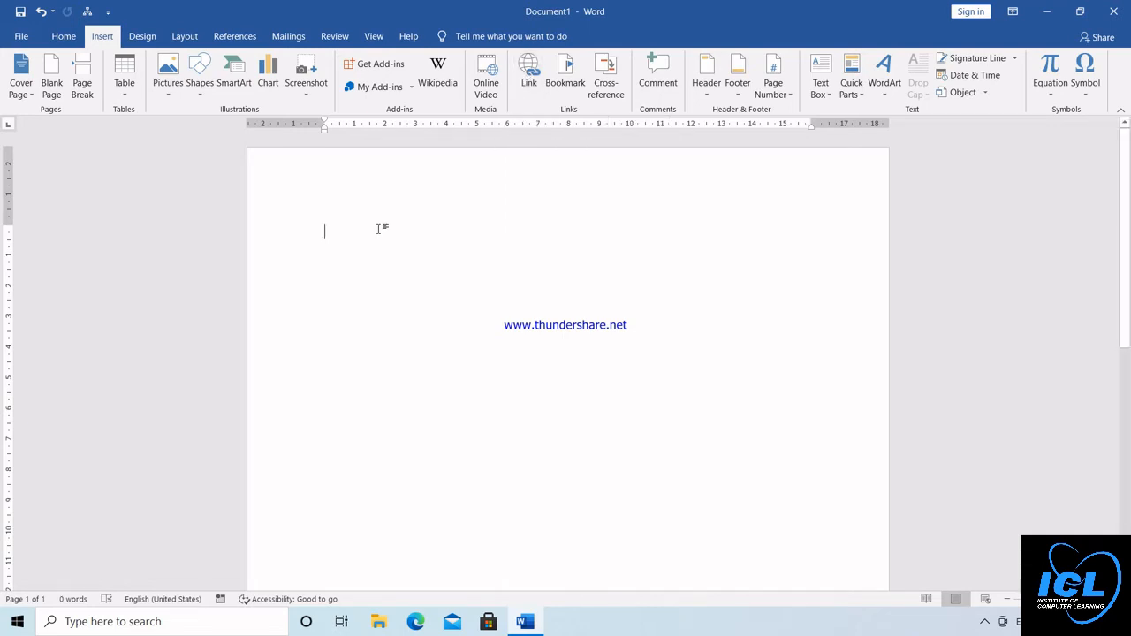
pyautogui.write('www.')
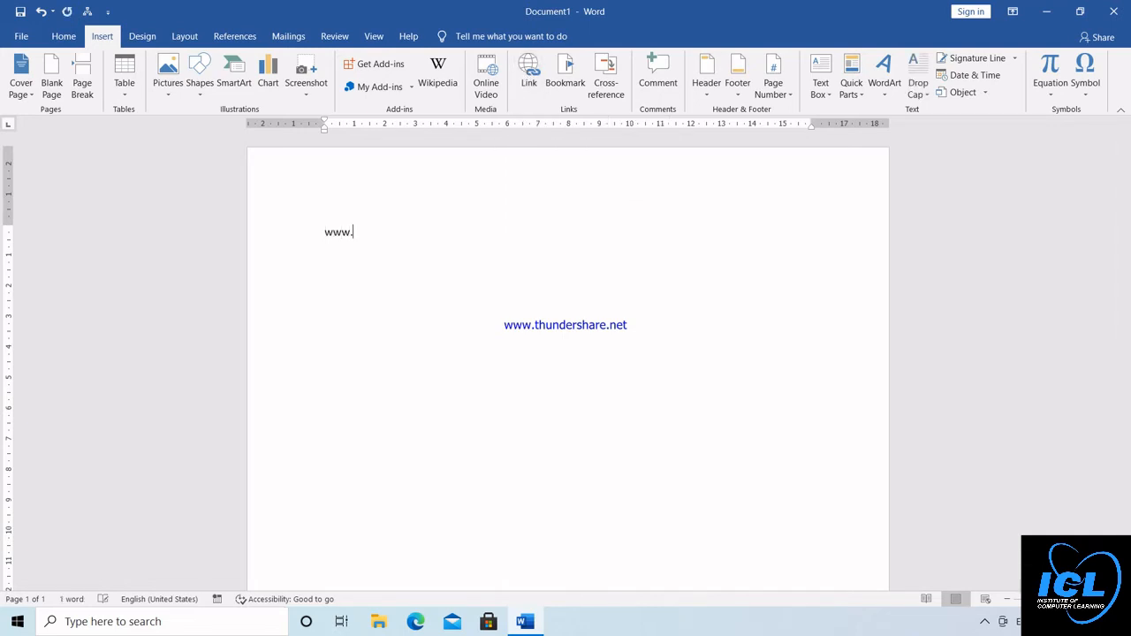
pyautogui.write('gmail.com')
pyautogui.press('Return')
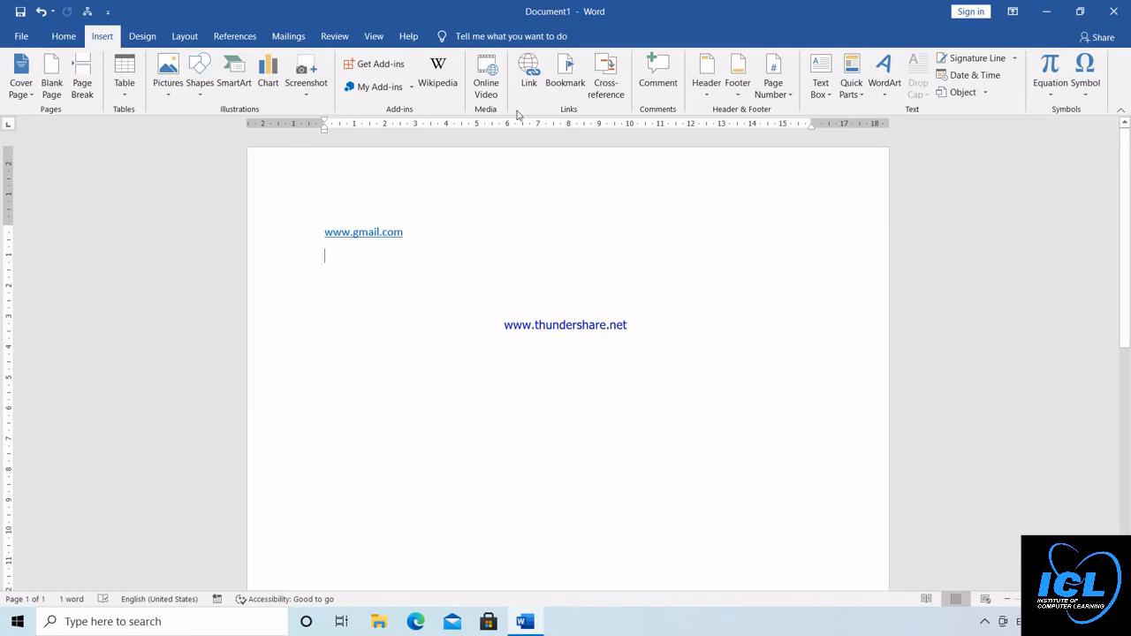
# Insert a hyperlink to the existing file "bharat mission id.xlsx" from the Documents folder below the web link
pyautogui.click(530, 76)
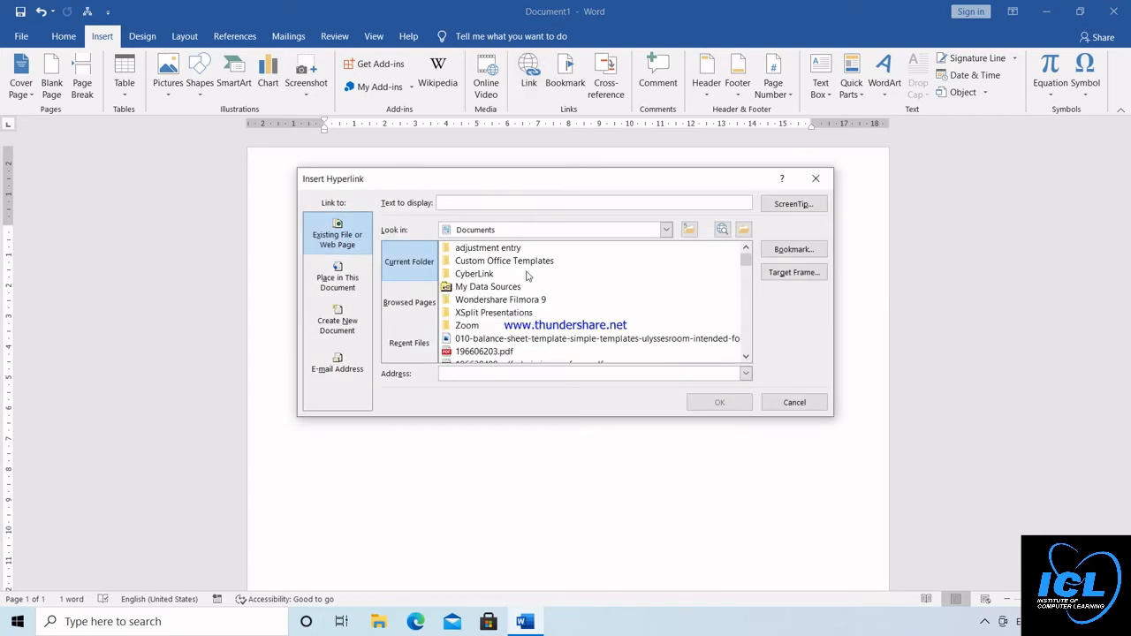
pyautogui.click(746, 357)
pyautogui.scroll(-3, 746, 357)
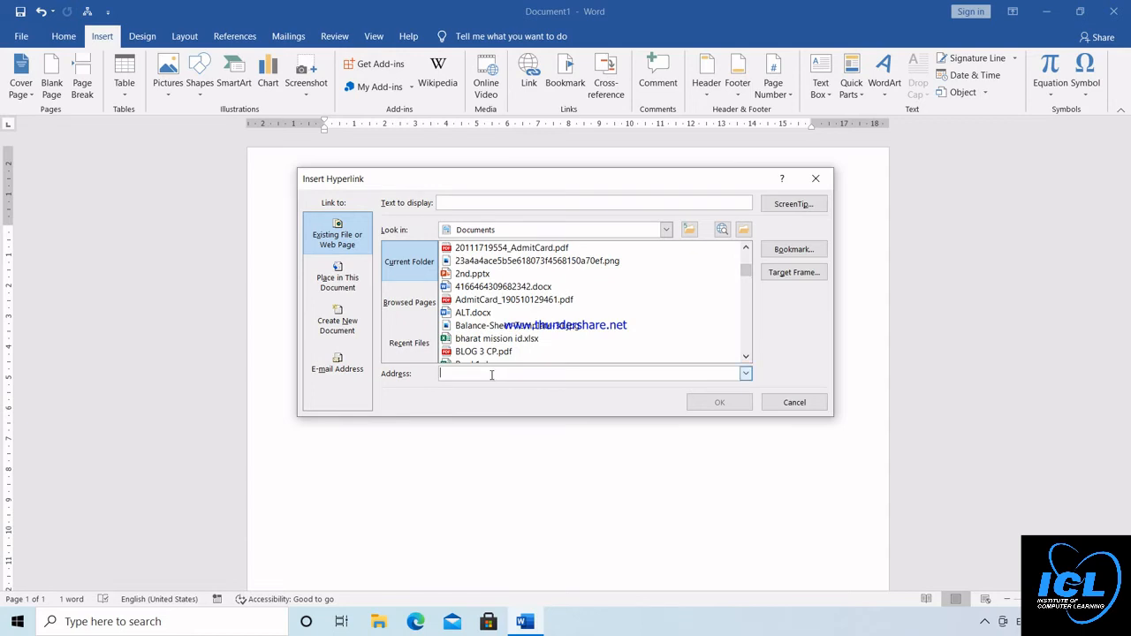
pyautogui.click(484, 354)
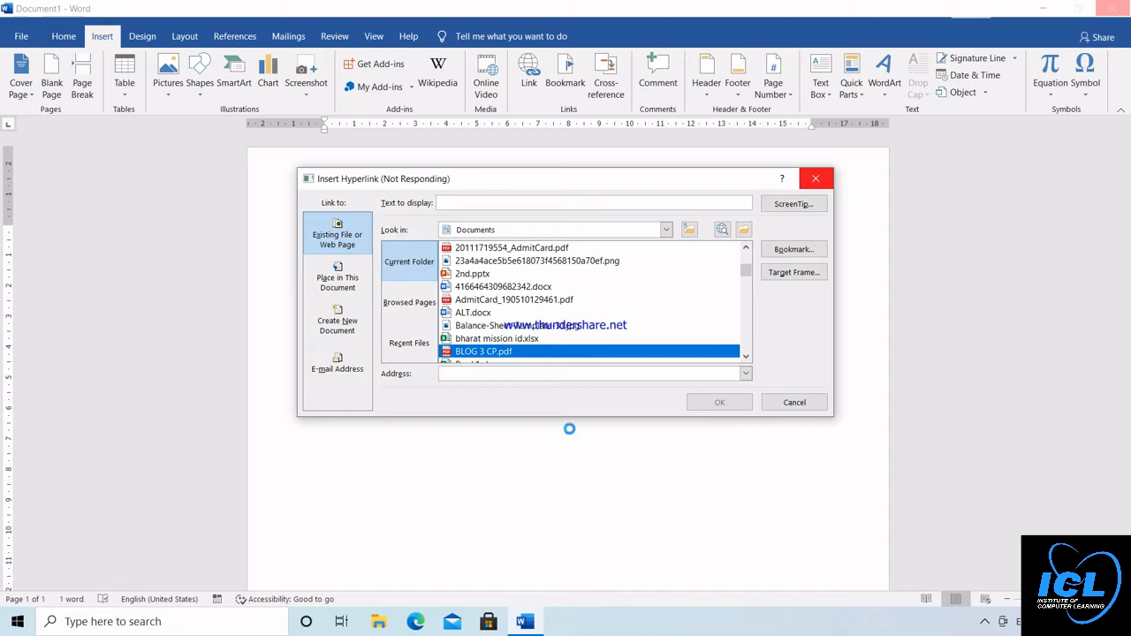
pyautogui.click(520, 339)
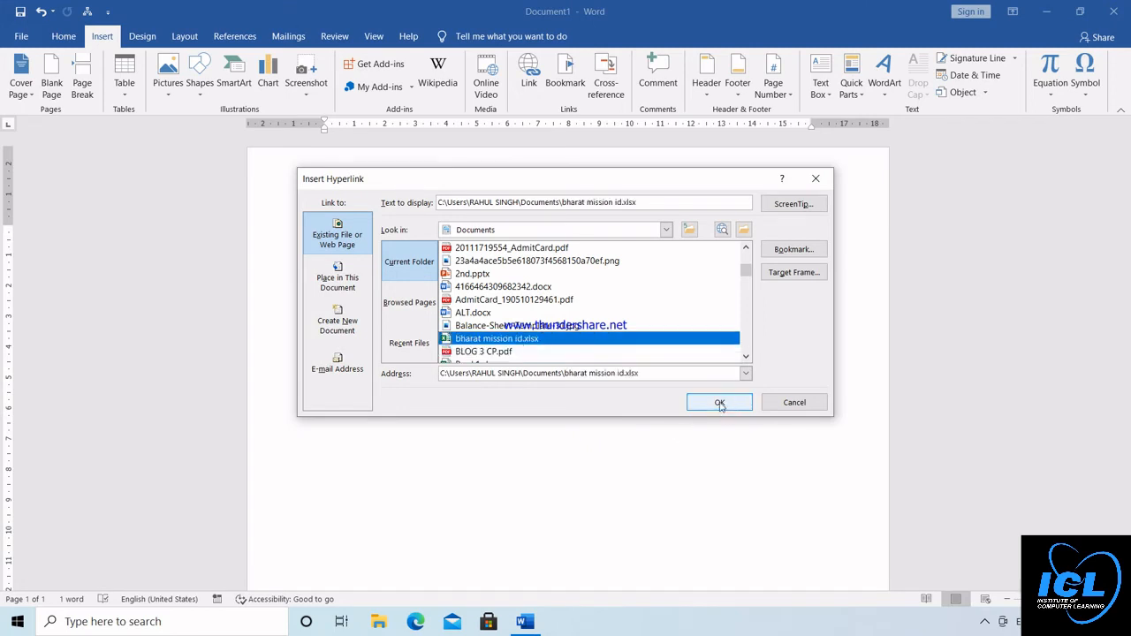
pyautogui.click(720, 403)
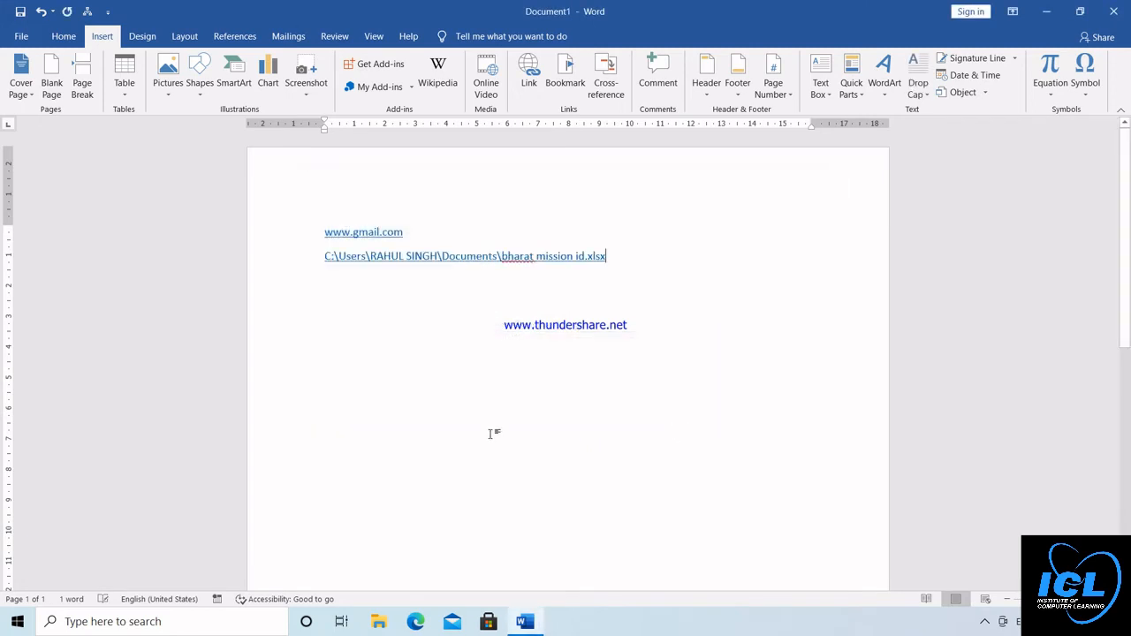
# Follow the workbook hyperlink, allow it past the security notice, and close the opened workbook in Excel
pyautogui.keyDown('ctrl'); pyautogui.click(467, 266); pyautogui.keyUp('ctrl')
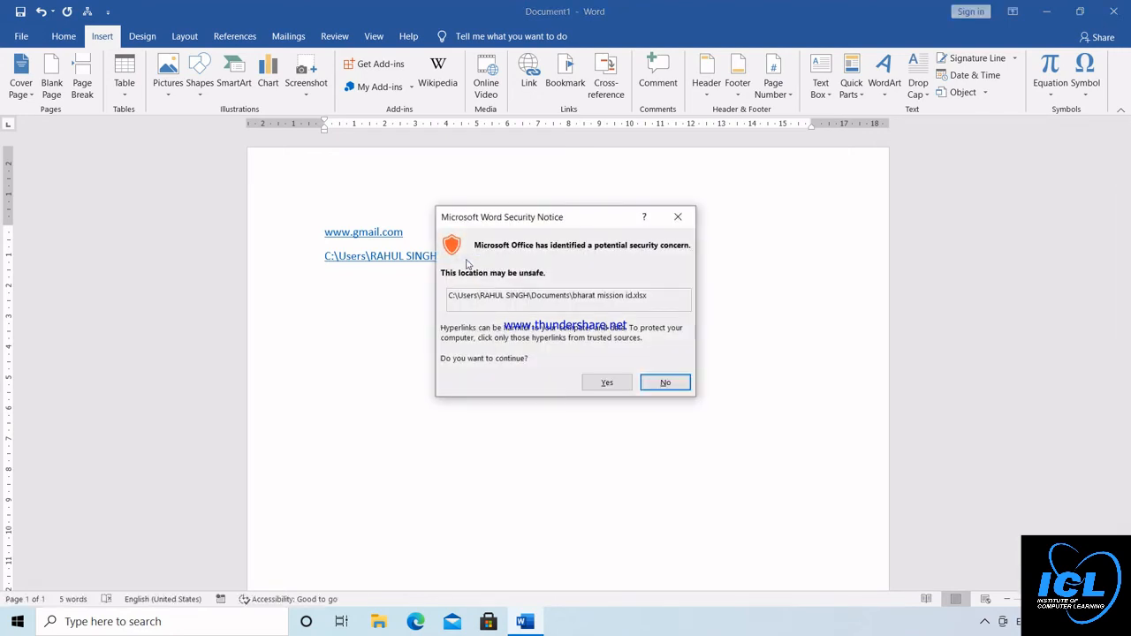
pyautogui.click(608, 381)
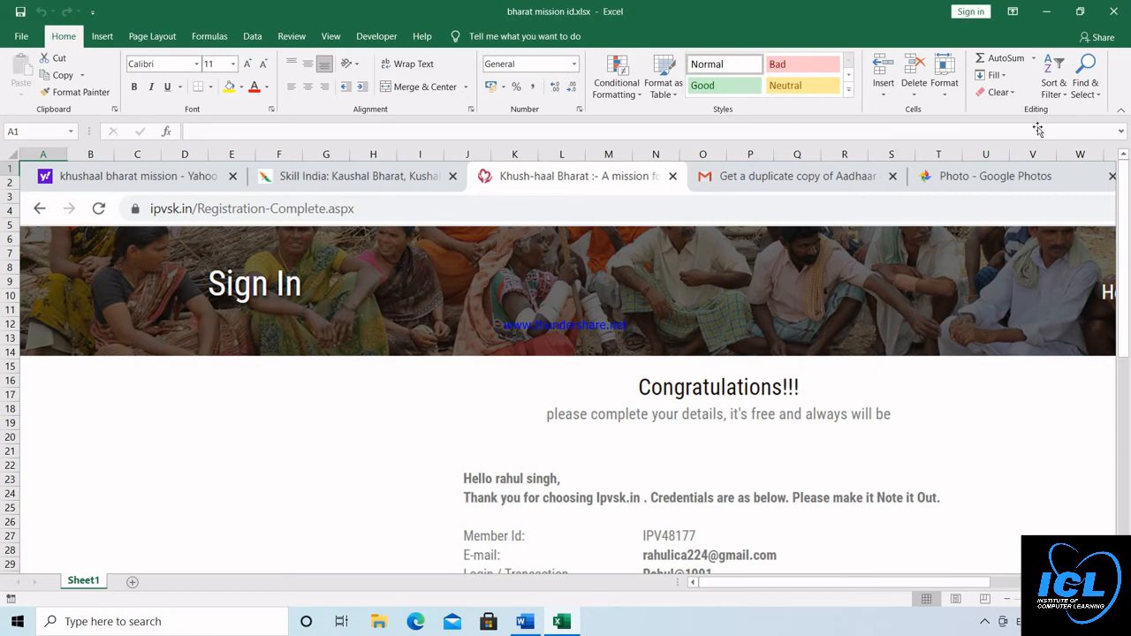
pyautogui.click(1114, 12)
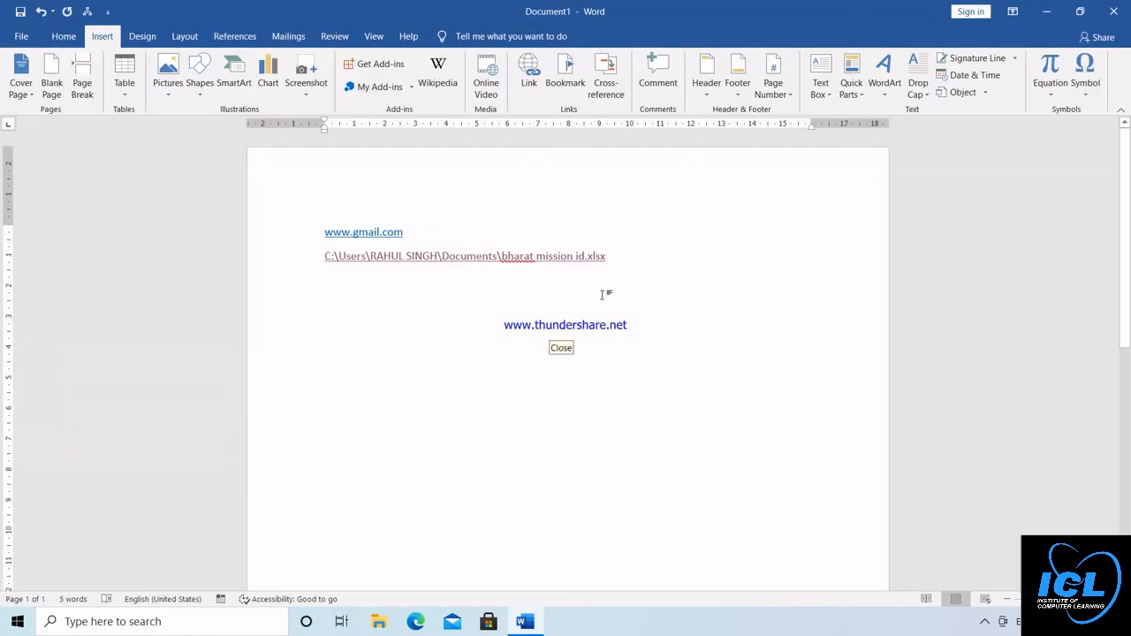
pyautogui.click(629, 251)
pyautogui.click(529, 84)
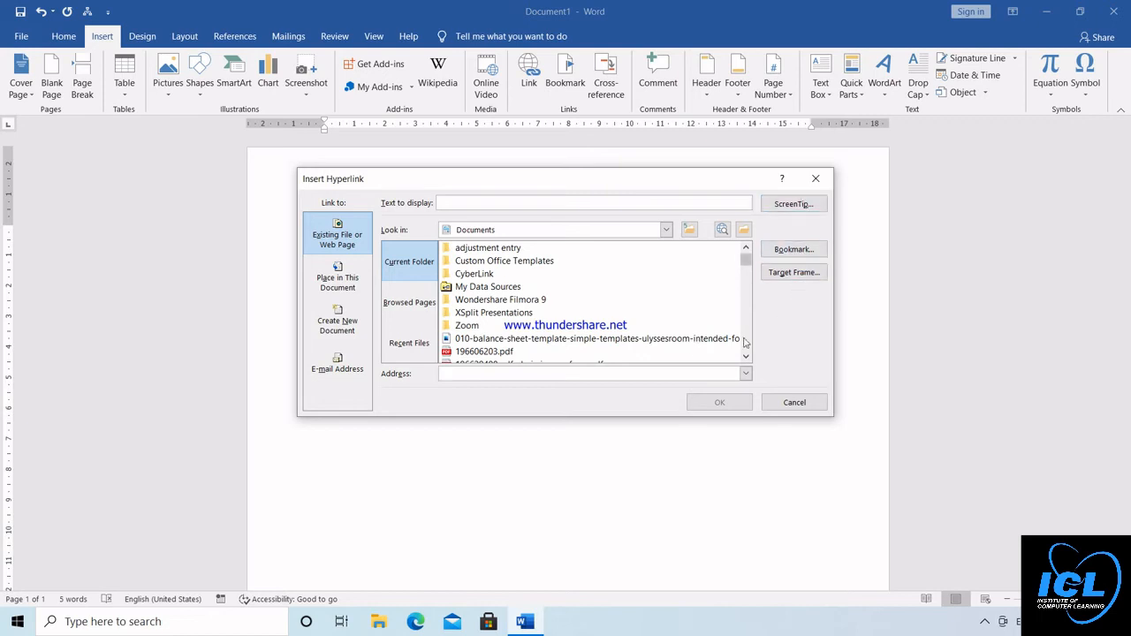
pyautogui.click(786, 400)
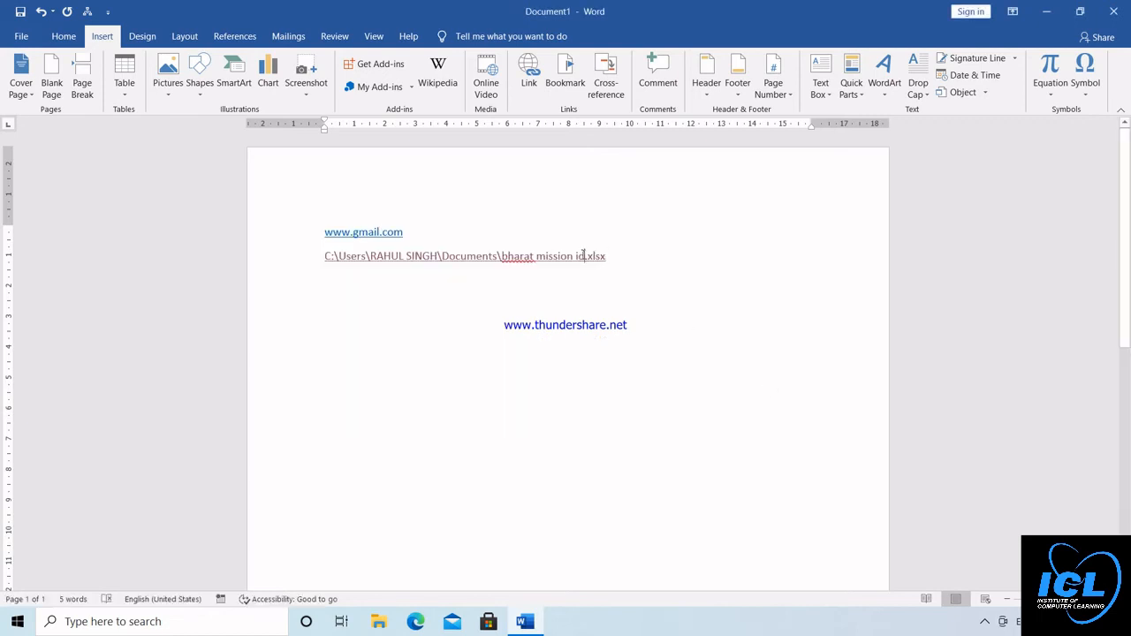
# Remove the hyperlink from the workbook's file path and clear all text from the page
pyautogui.click(529, 75)
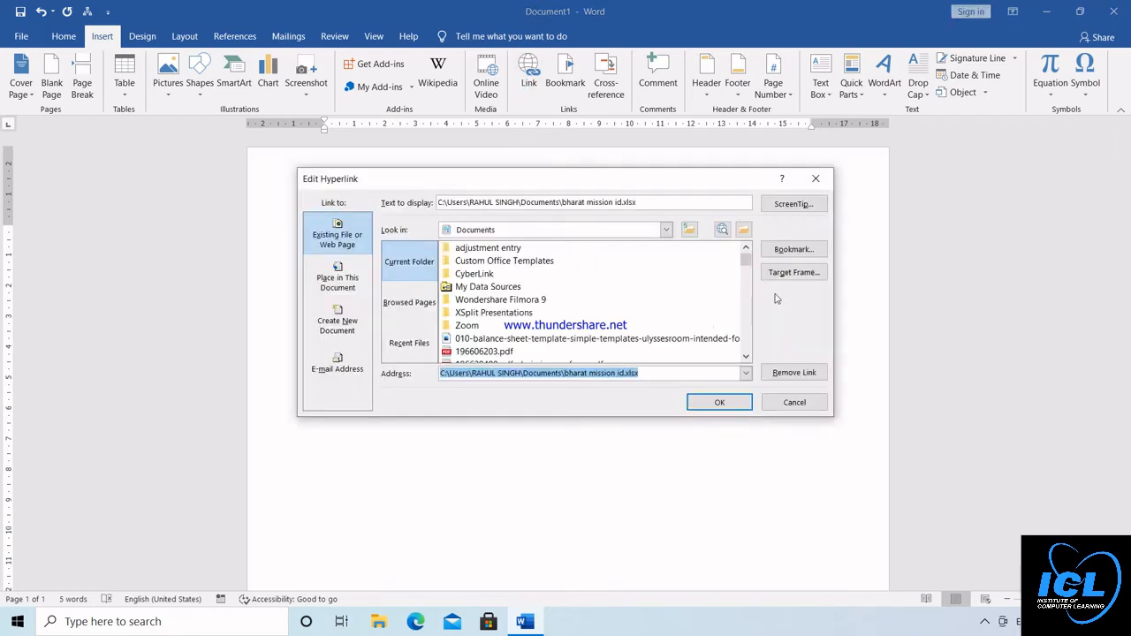
pyautogui.click(795, 373)
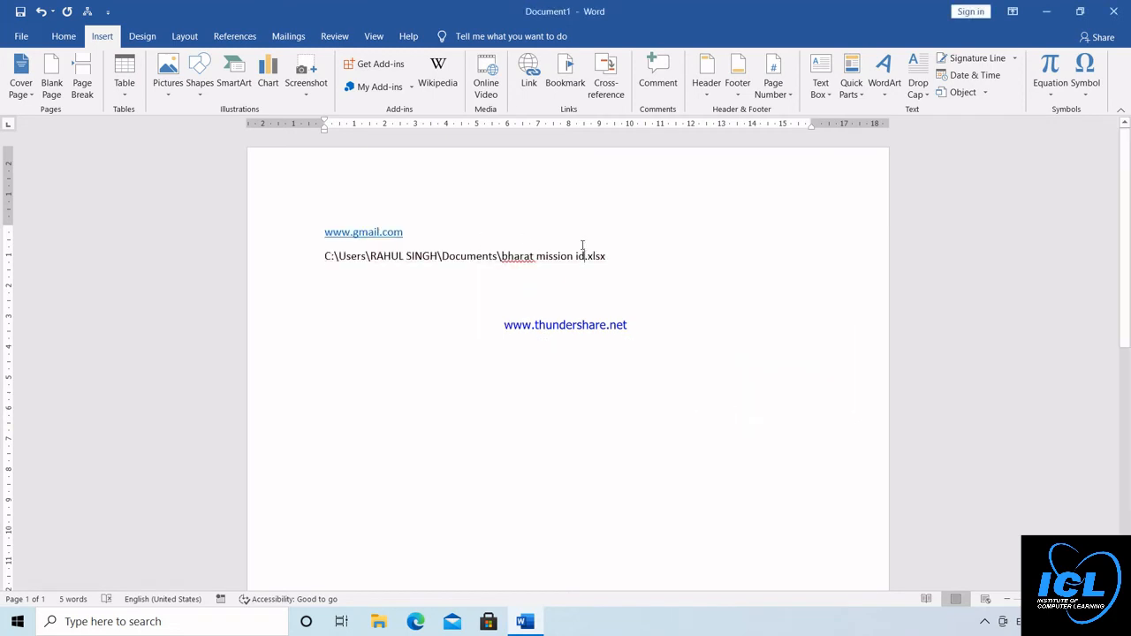
pyautogui.hotkey('ctrl', 'a')
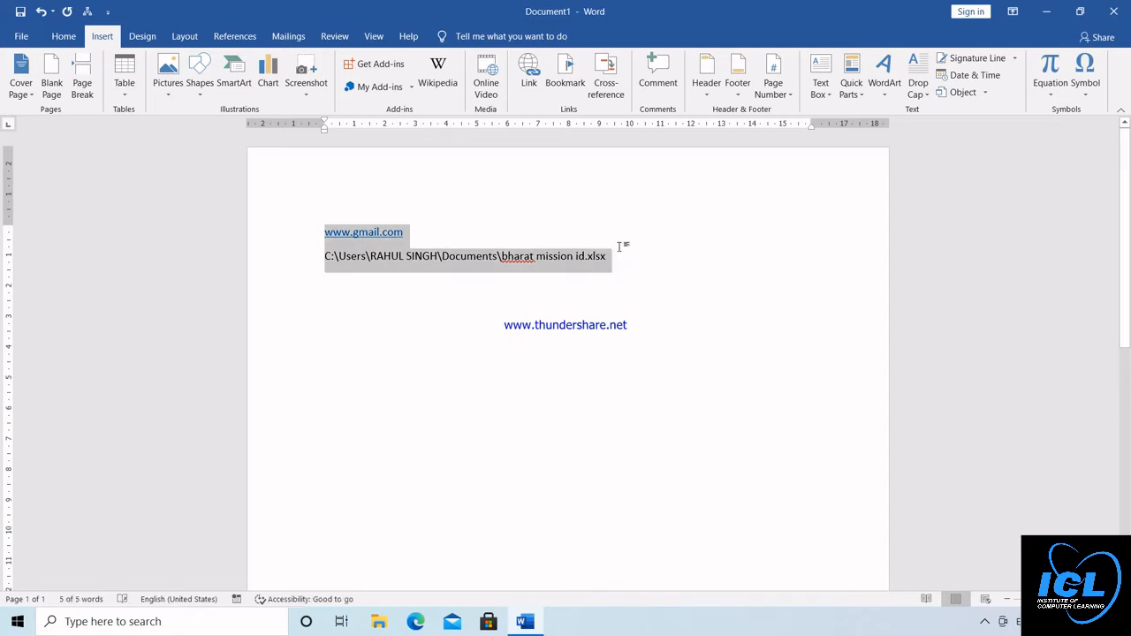
pyautogui.press('Delete')
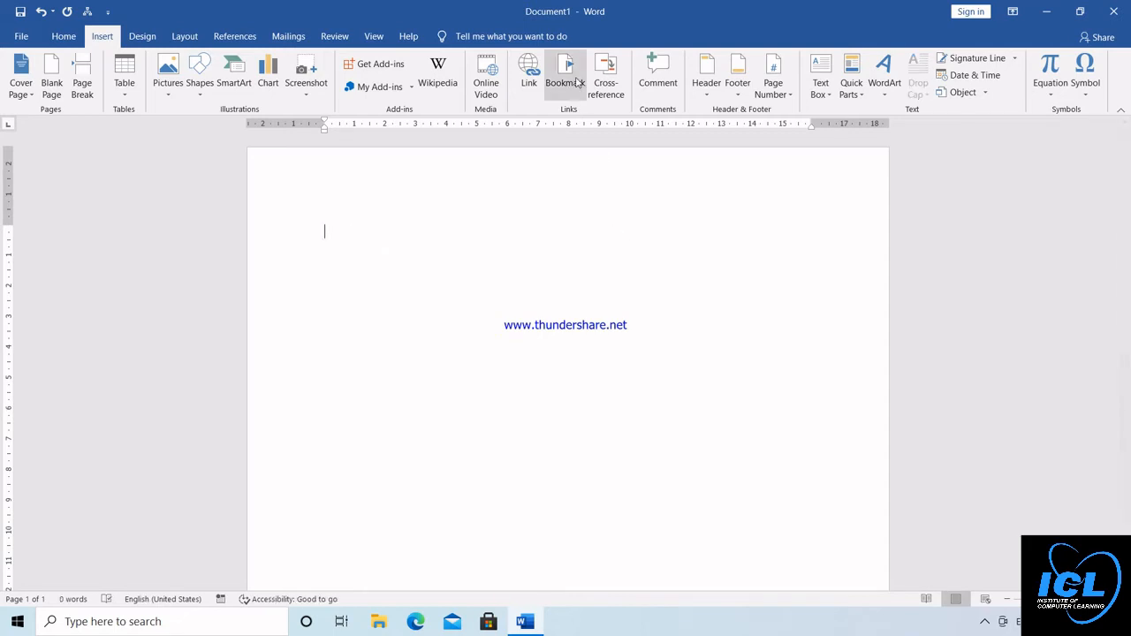
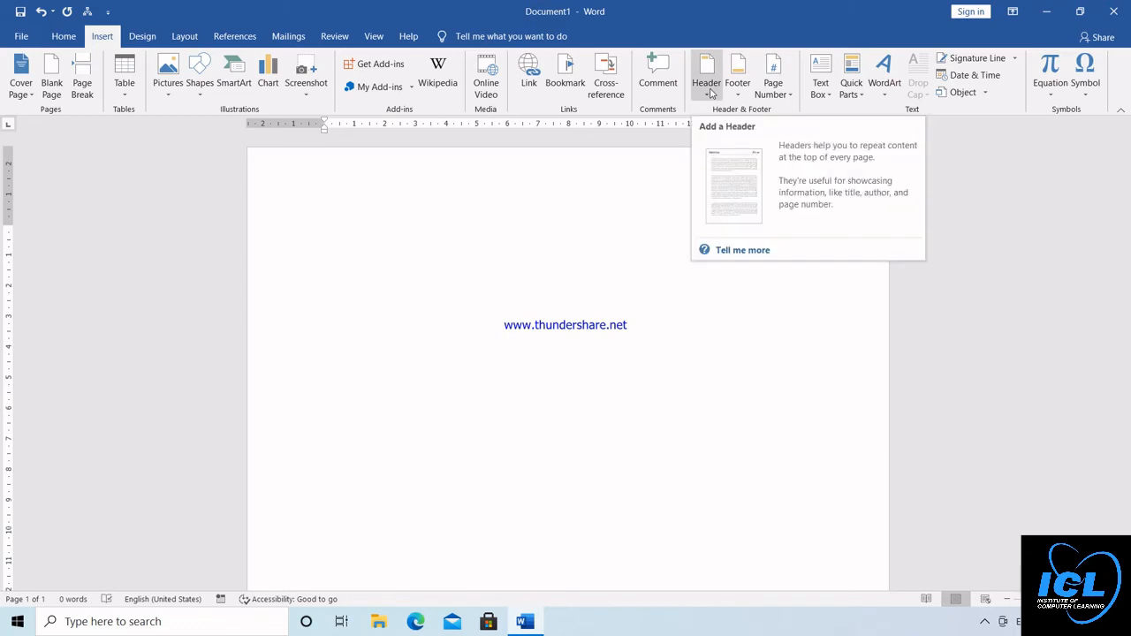
# Insert a Blank style header on the first page and enter "iclclsses" as its text
pyautogui.click(707, 97)
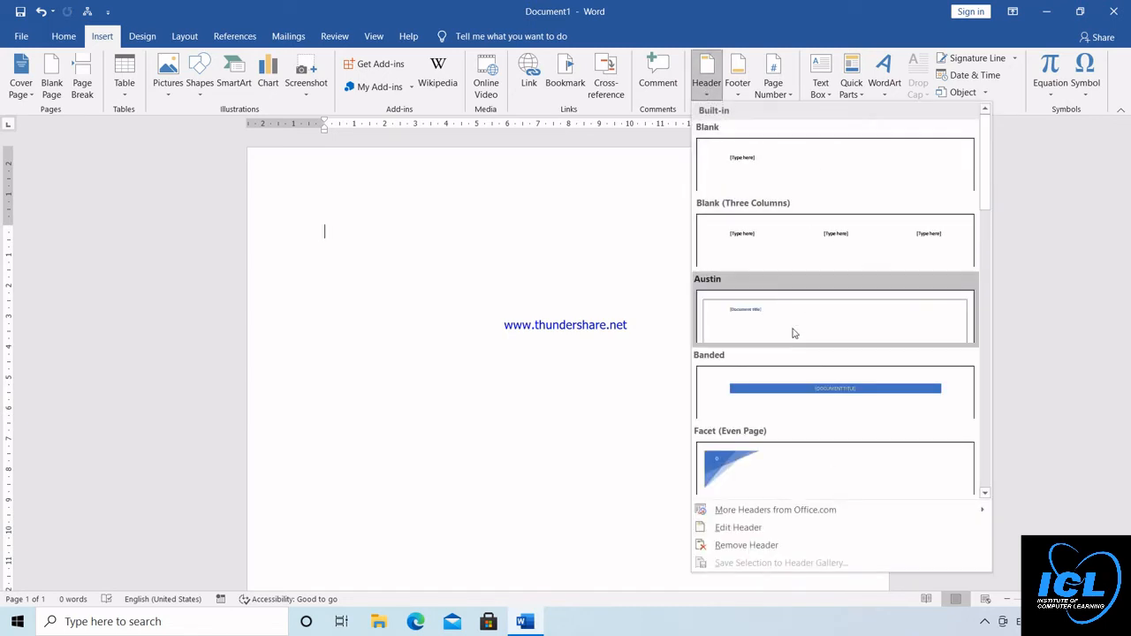
pyautogui.click(800, 176)
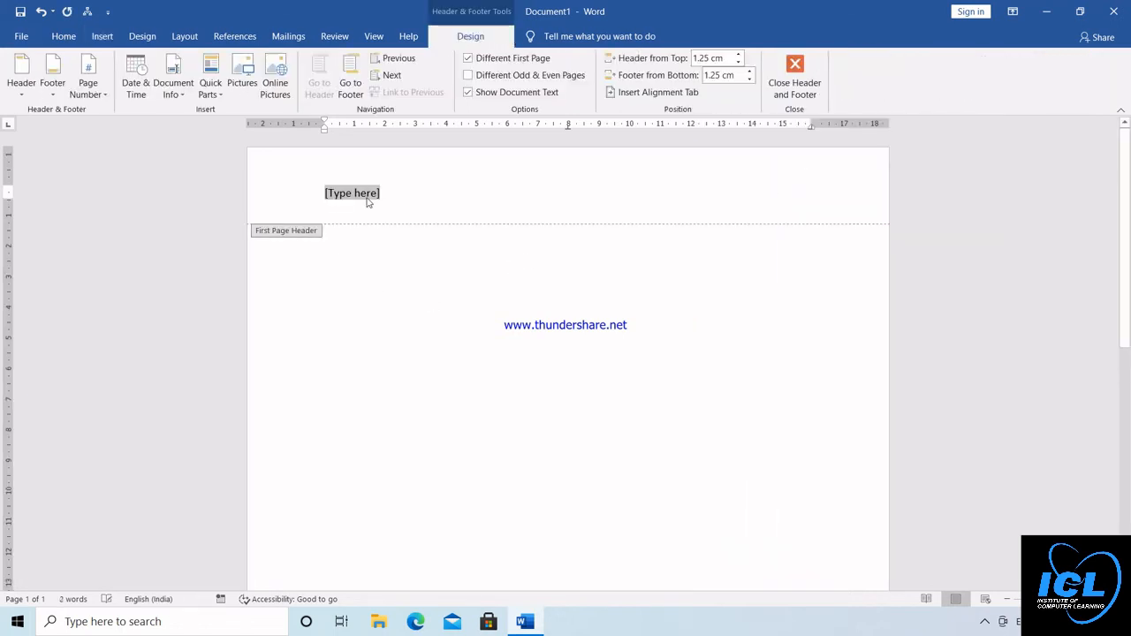
pyautogui.write('icl')
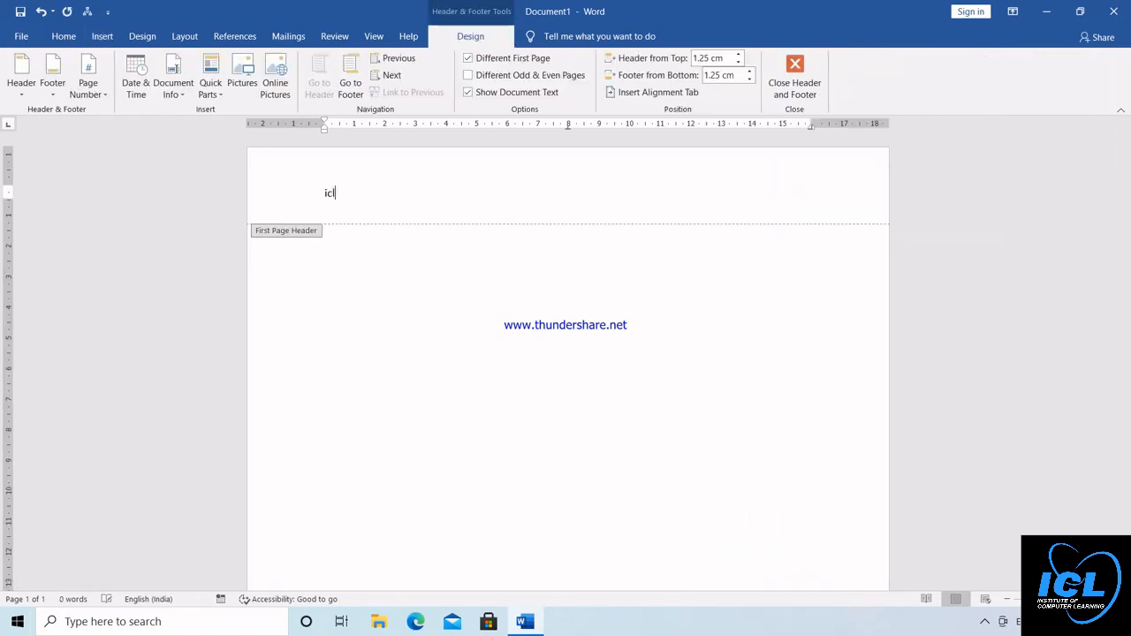
pyautogui.write('clsses')
# Make the header text "iclclsses" bold and larger, and return to the document body
pyautogui.doubleClick(323, 193)
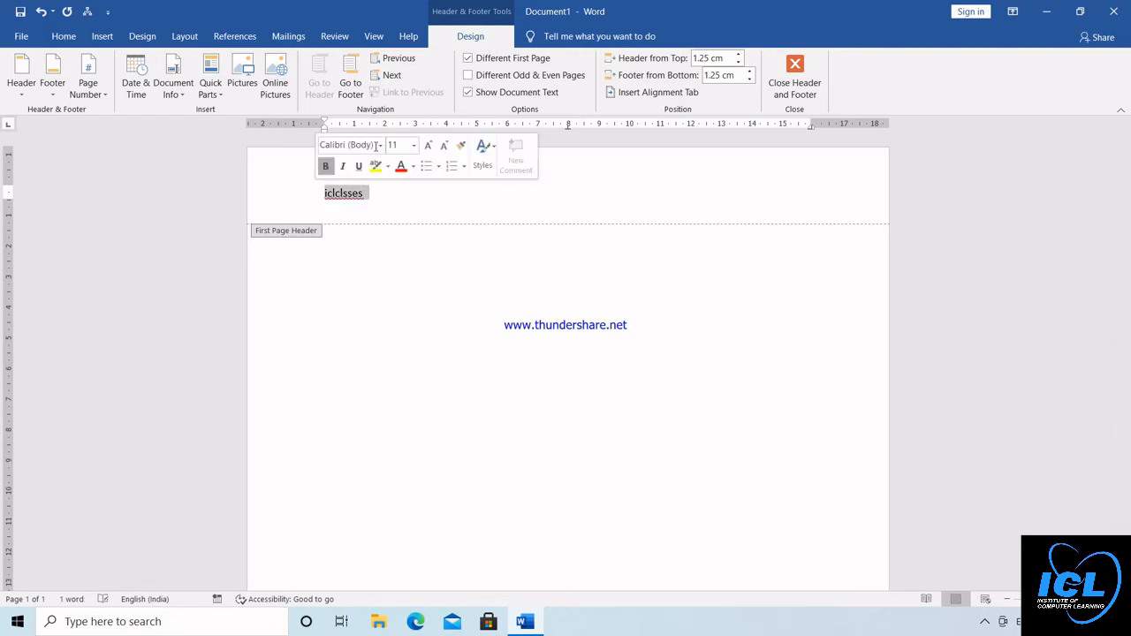
pyautogui.click(326, 166)
pyautogui.click(428, 144)
pyautogui.click(428, 144)
pyautogui.click(427, 144)
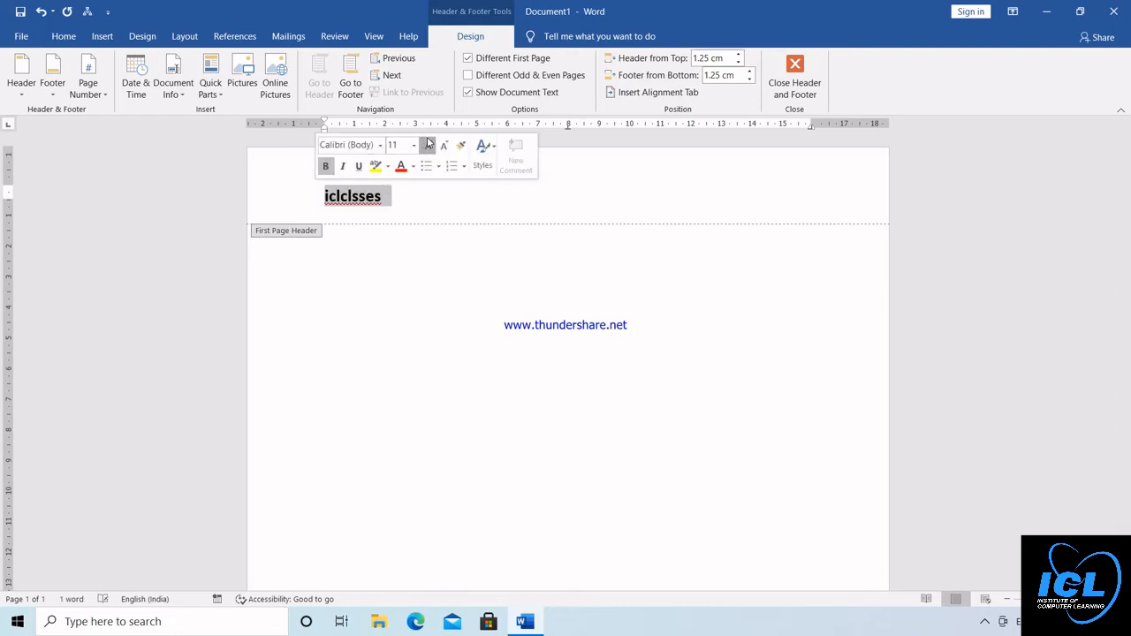
pyautogui.click(428, 144)
pyautogui.click(428, 144)
pyautogui.click(428, 144)
pyautogui.click(428, 144)
pyautogui.click(427, 144)
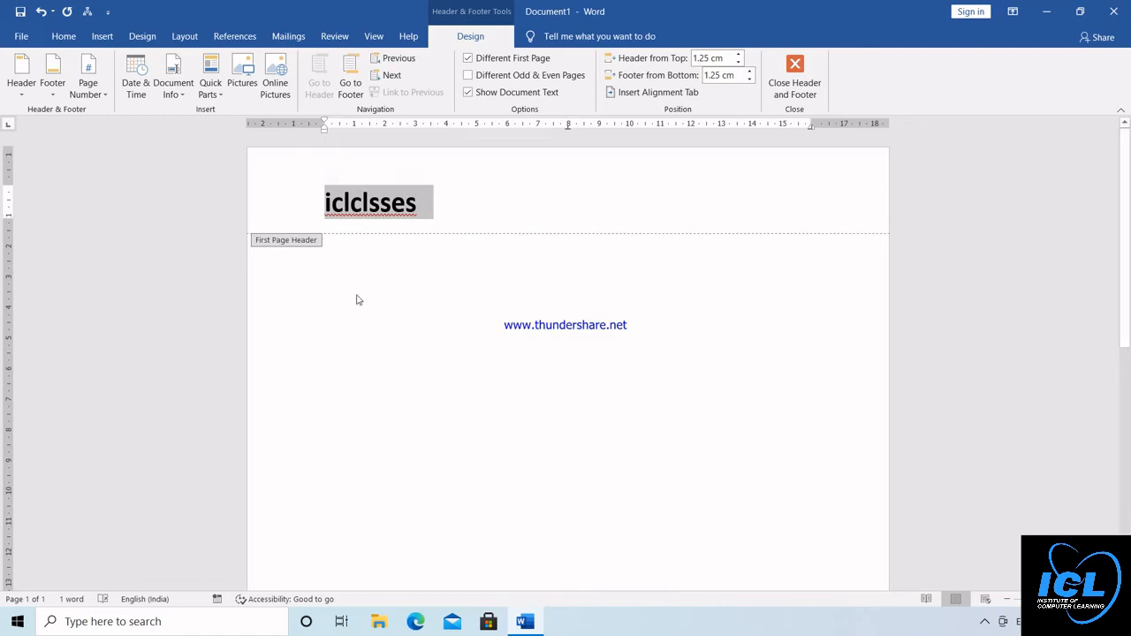
pyautogui.doubleClick(352, 268)
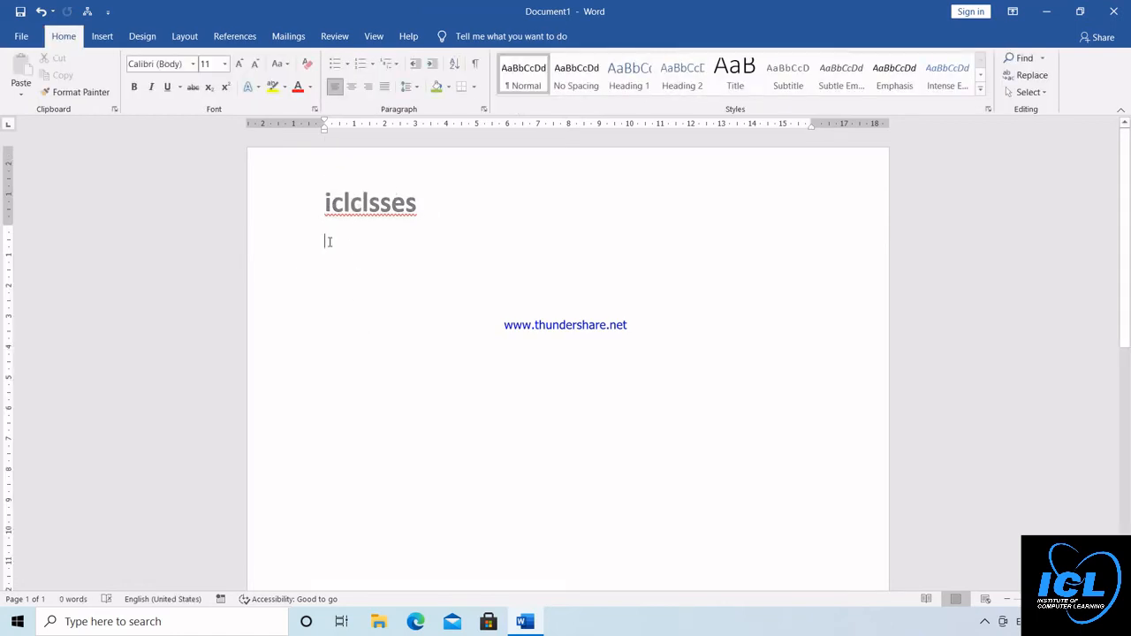
pyautogui.doubleClick(333, 204)
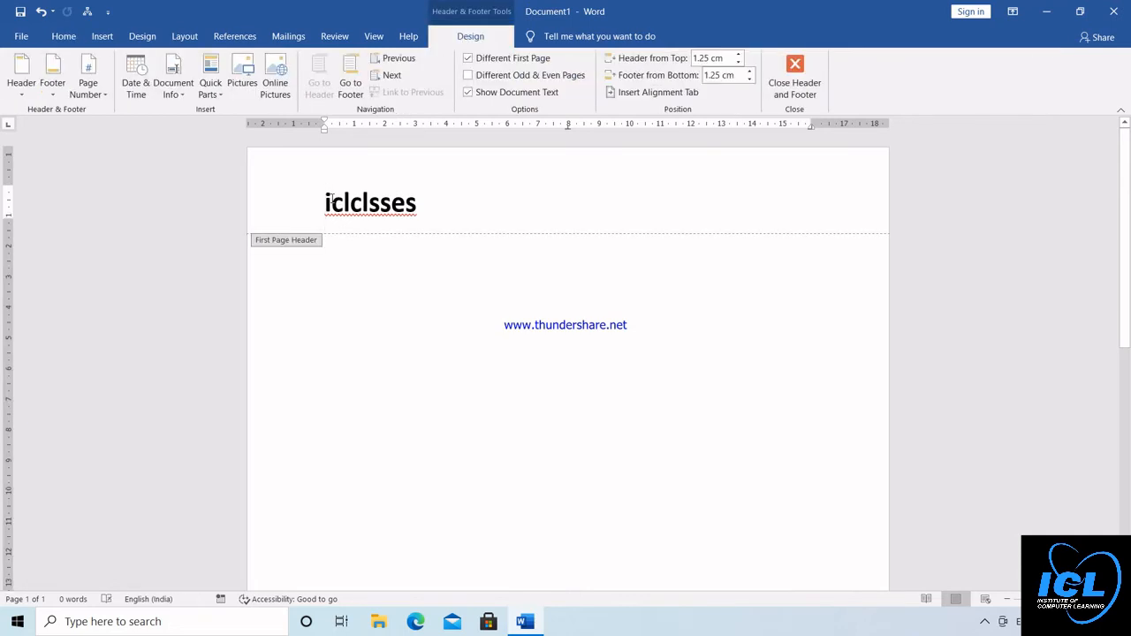
pyautogui.doubleClick(329, 240)
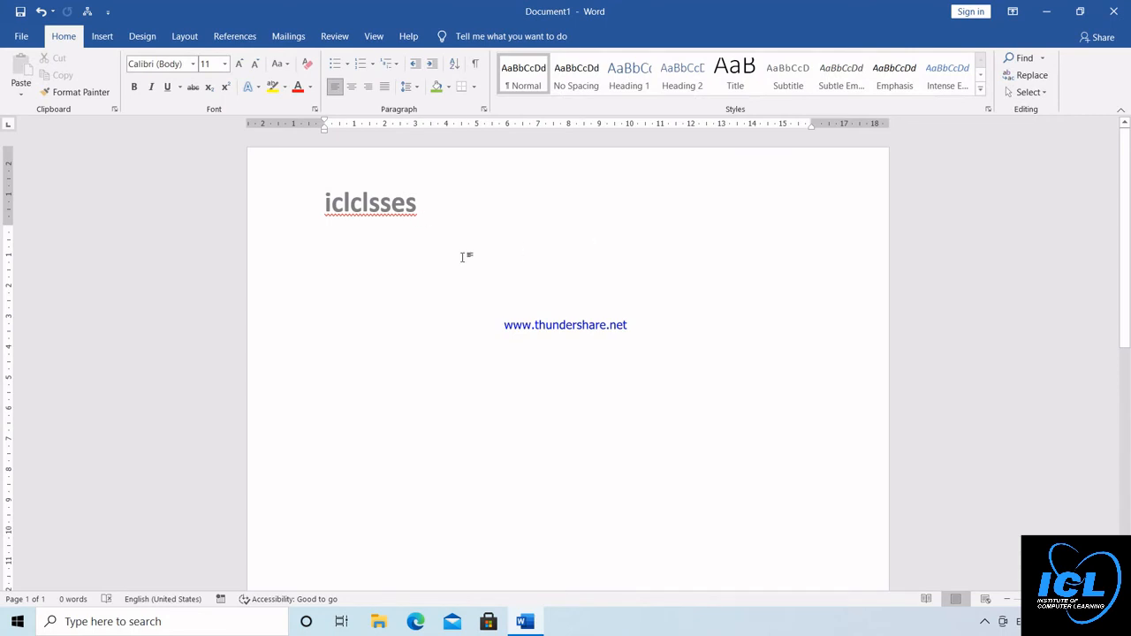
# Add three new pages to the document with page breaks and return to the first page
pyautogui.hotkey('ctrl', 'Return')
pyautogui.hotkey('ctrl', 'Return')
pyautogui.hotkey('ctrl', 'Return')
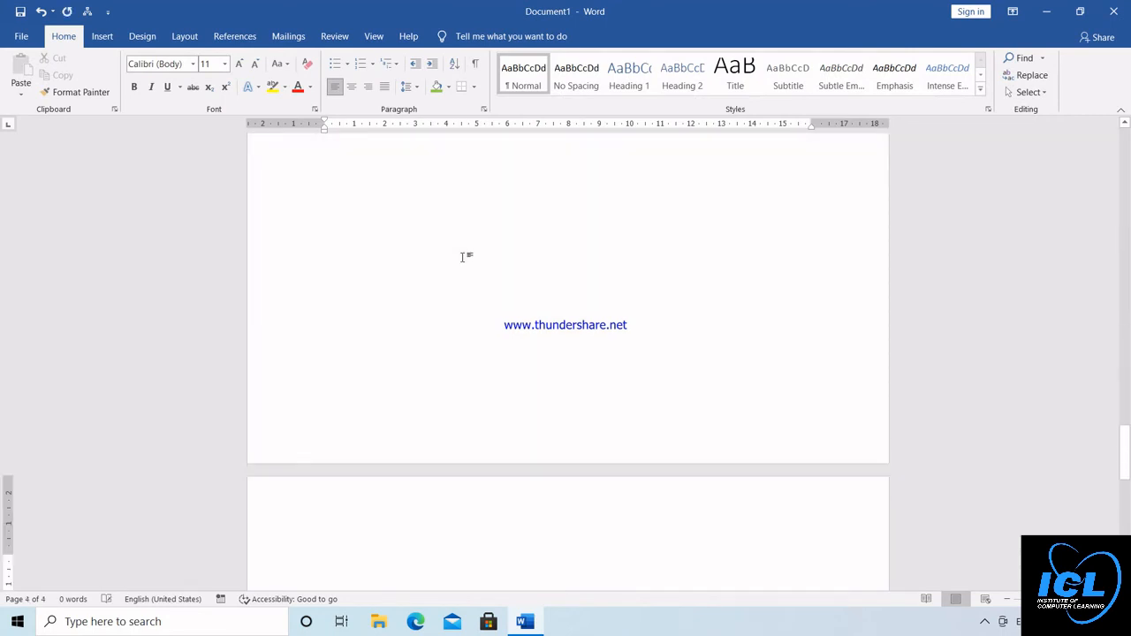
pyautogui.click(1126, 143)
pyautogui.click(1126, 144)
pyautogui.click(1126, 143)
pyautogui.click(1126, 147)
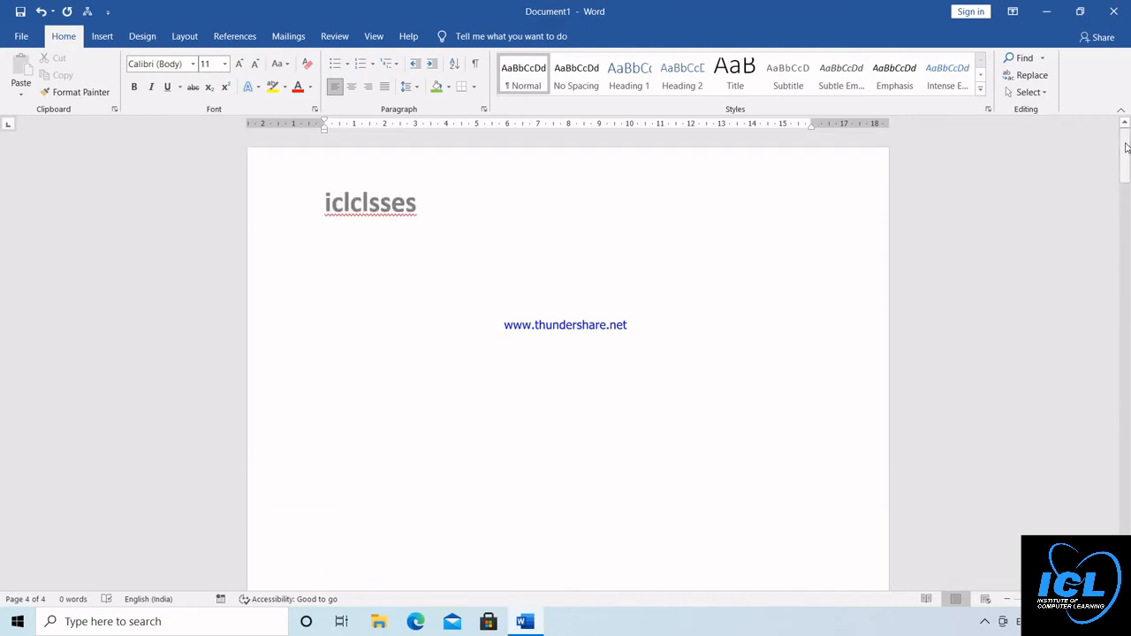
# Turn off Different First Page for the header and enter "ICLCLASSES" as the header text for all pages
pyautogui.click(410, 207)
pyautogui.doubleClick(410, 209)
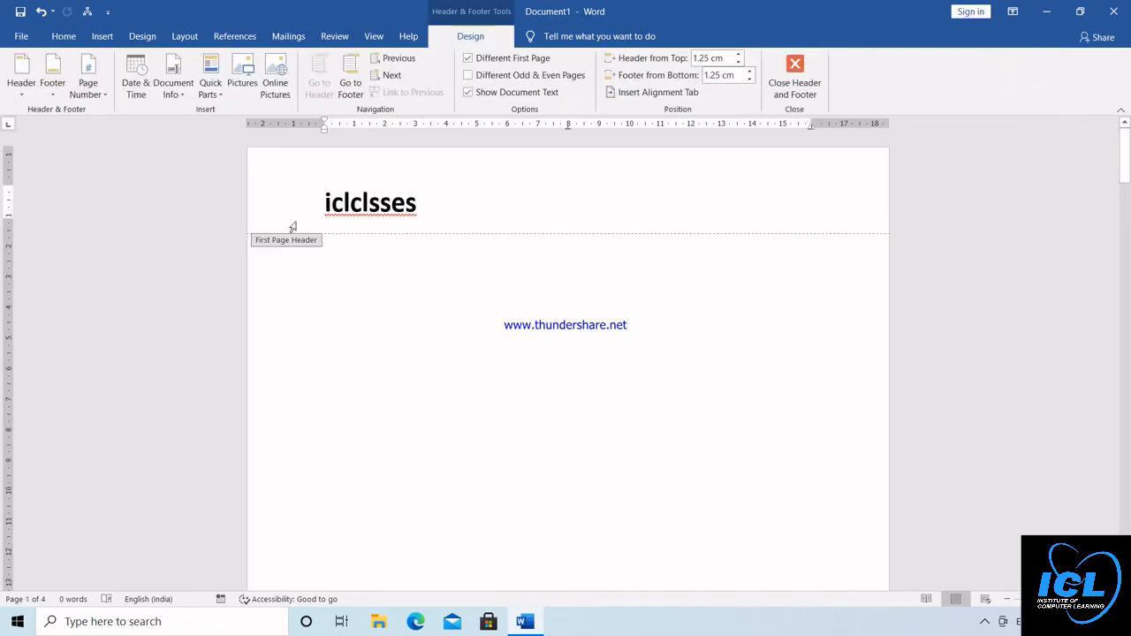
pyautogui.click(469, 59)
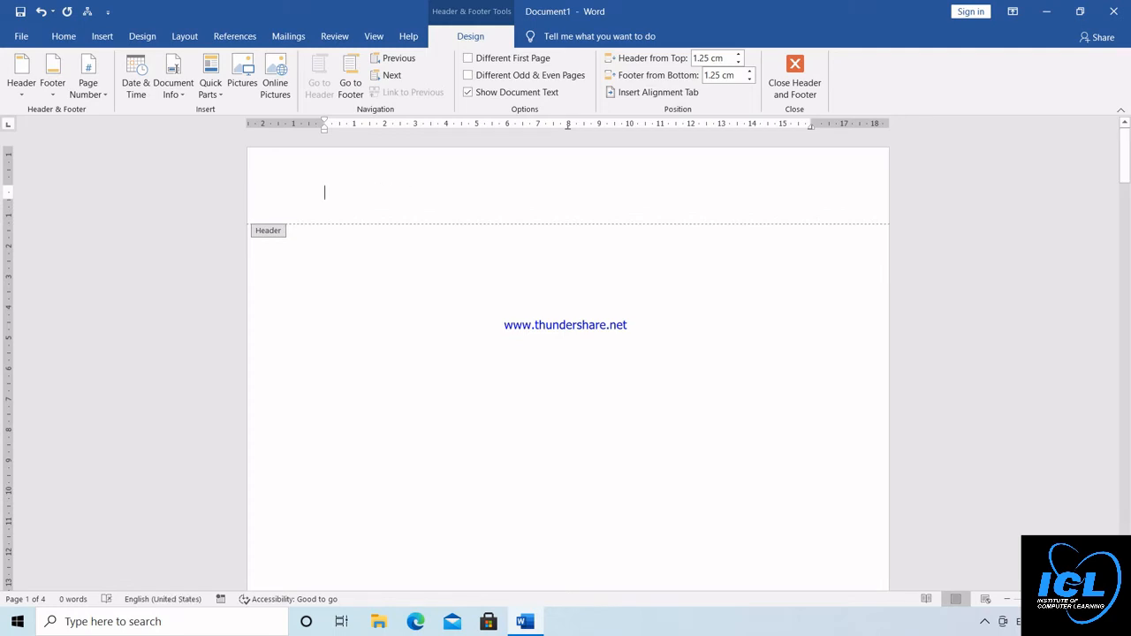
pyautogui.write('ICLC')
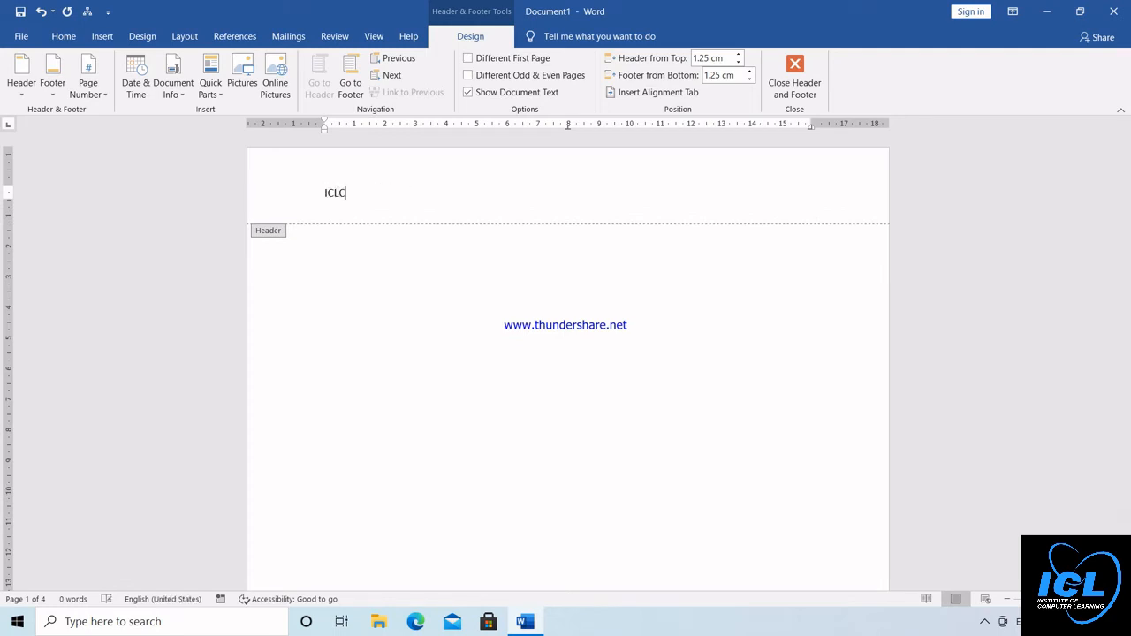
pyautogui.write('LASSES')
# Make the ICLCLASSES header bold and larger, leave header editing, and check the header on the following pages
pyautogui.moveTo(381, 192); pyautogui.dragTo(311, 193)
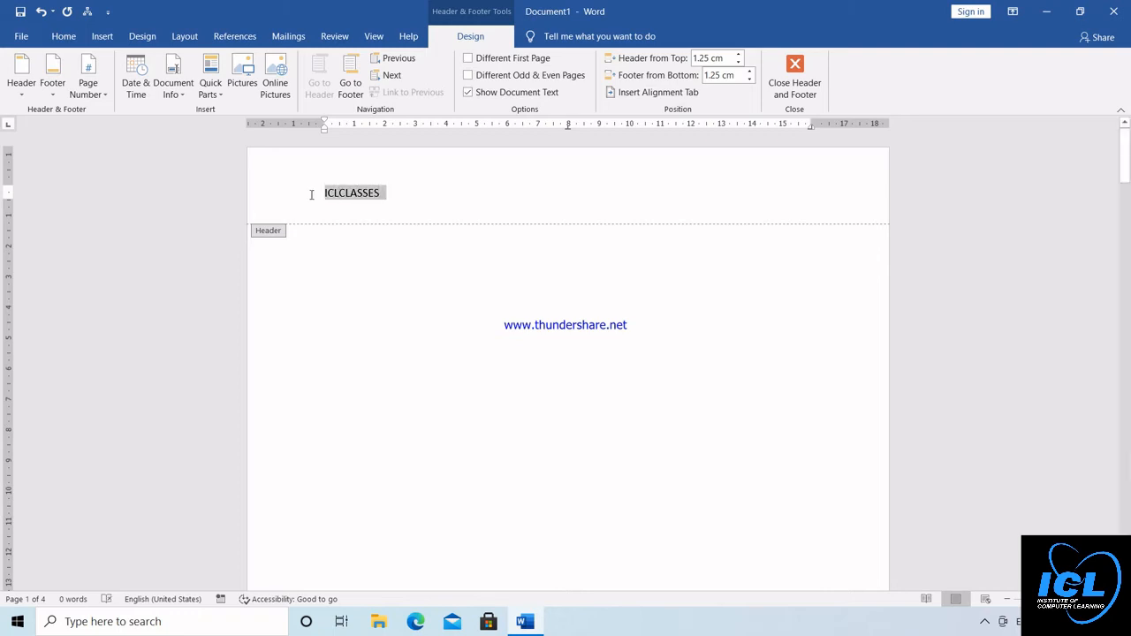
pyautogui.click(321, 170)
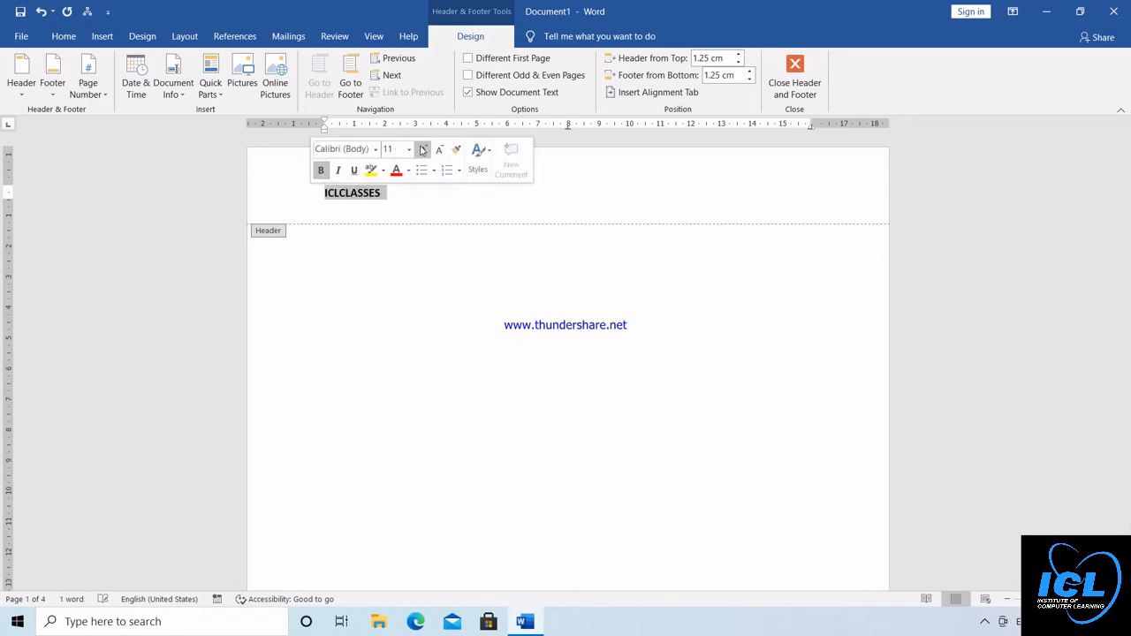
pyautogui.click(422, 150)
pyautogui.click(422, 150)
pyautogui.click(422, 150)
pyautogui.click(422, 150)
pyautogui.click(423, 150)
pyautogui.click(422, 150)
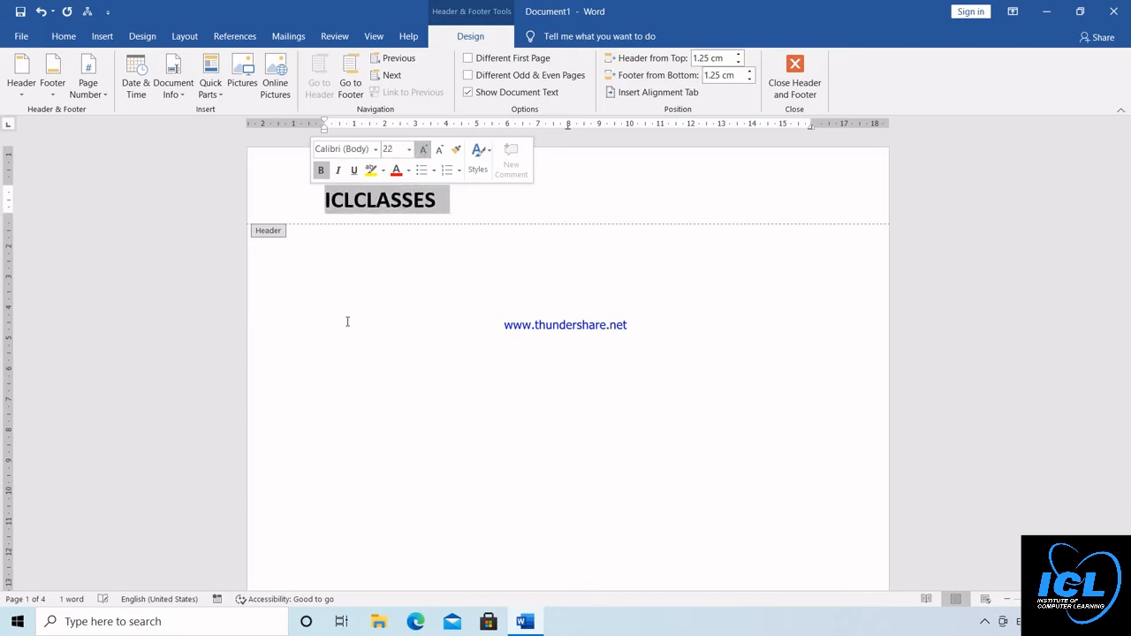
pyautogui.doubleClick(341, 262)
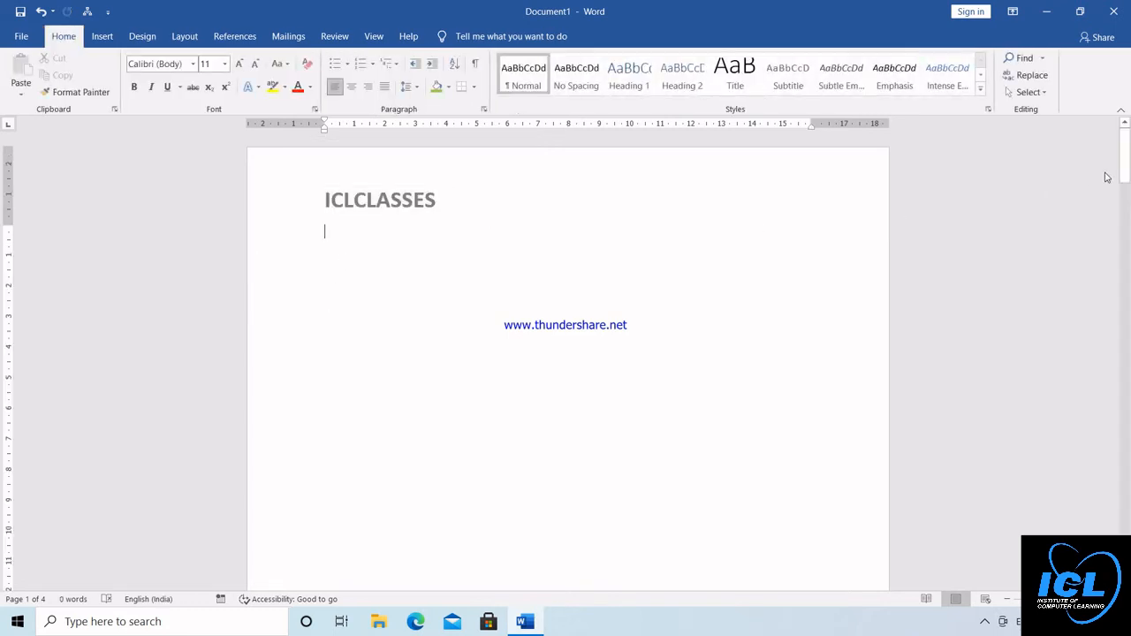
pyautogui.moveTo(1127, 170); pyautogui.dragTo(1126, 389)
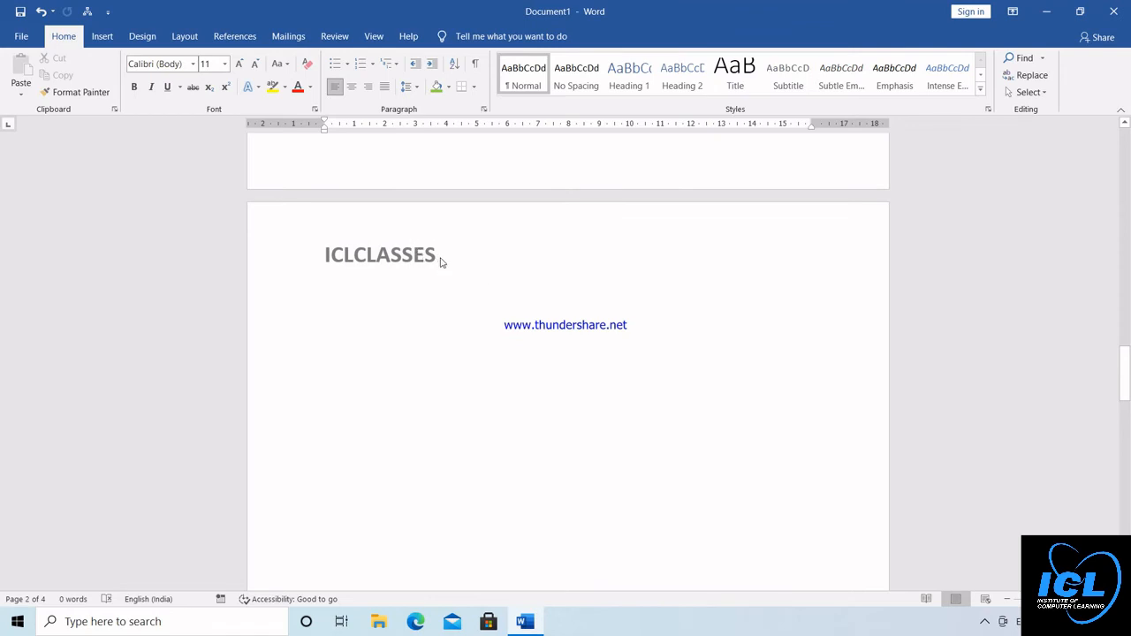
# Create a new blank document, add three pages with page breaks, and return to its first page
pyautogui.hotkey('ctrl', 'n')
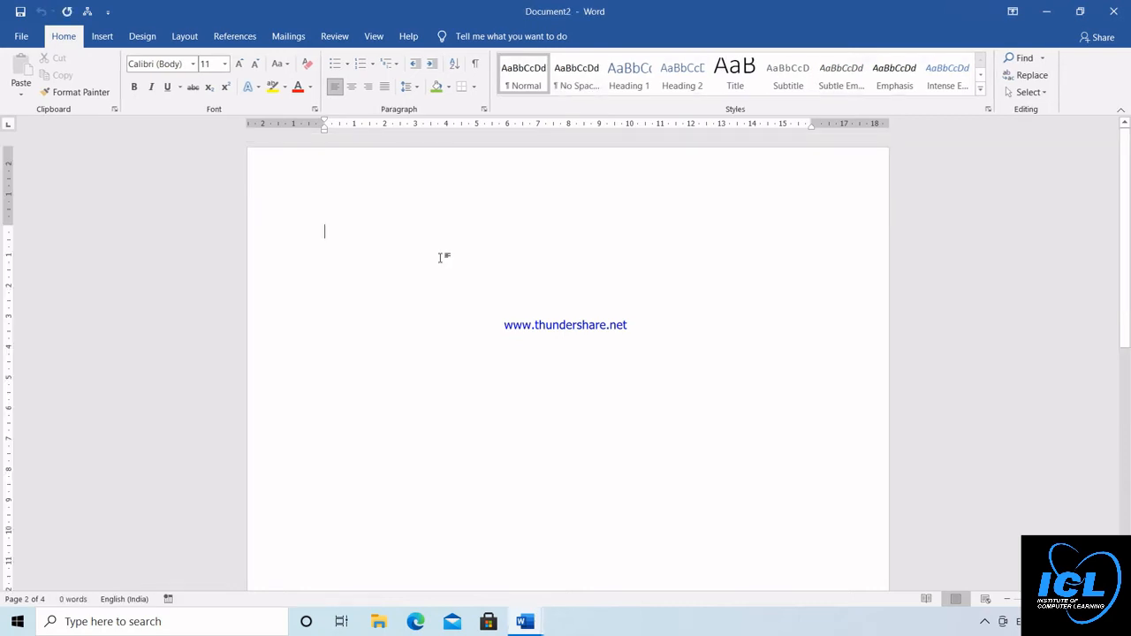
pyautogui.hotkey('ctrl', 'Return')
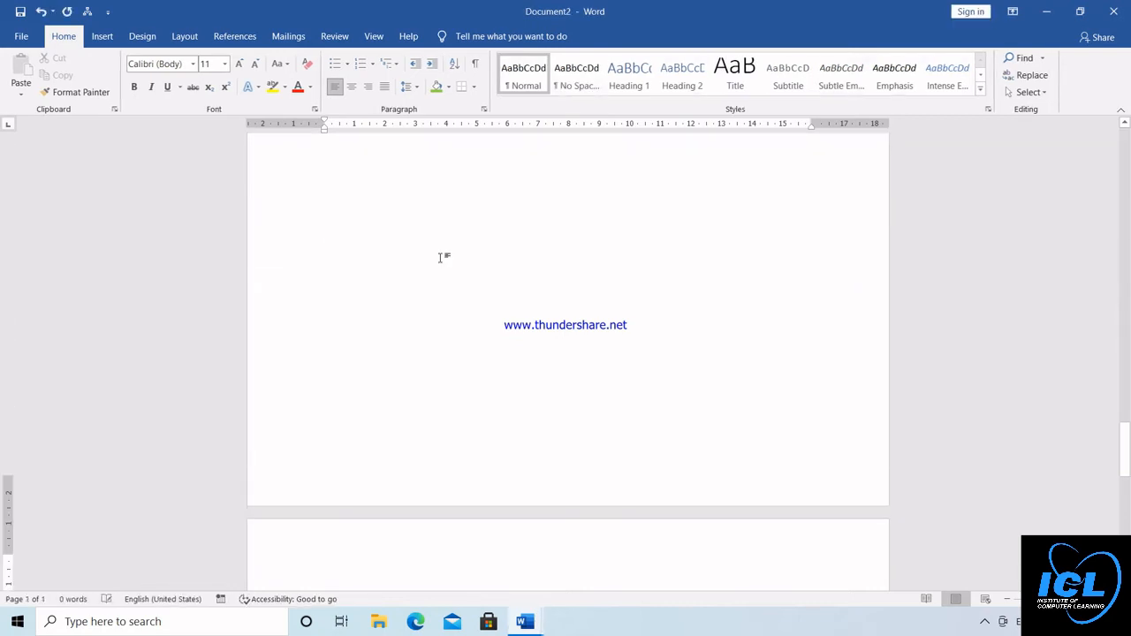
pyautogui.hotkey('ctrl', 'Return')
pyautogui.hotkey('ctrl', 'Return')
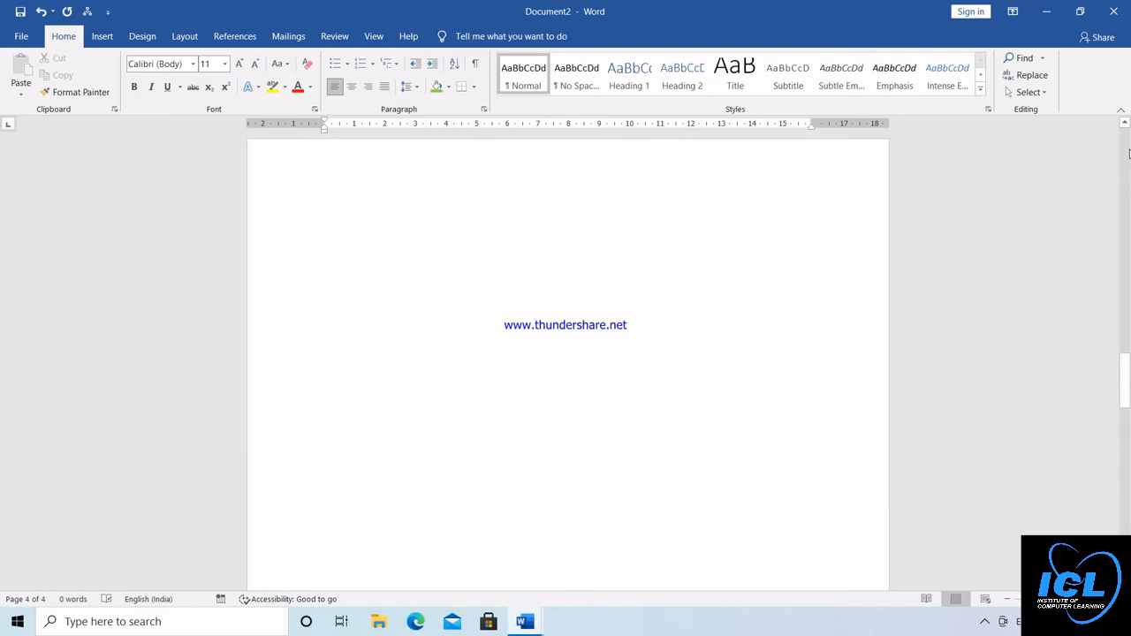
pyautogui.hotkey('ctrl', 'Home')
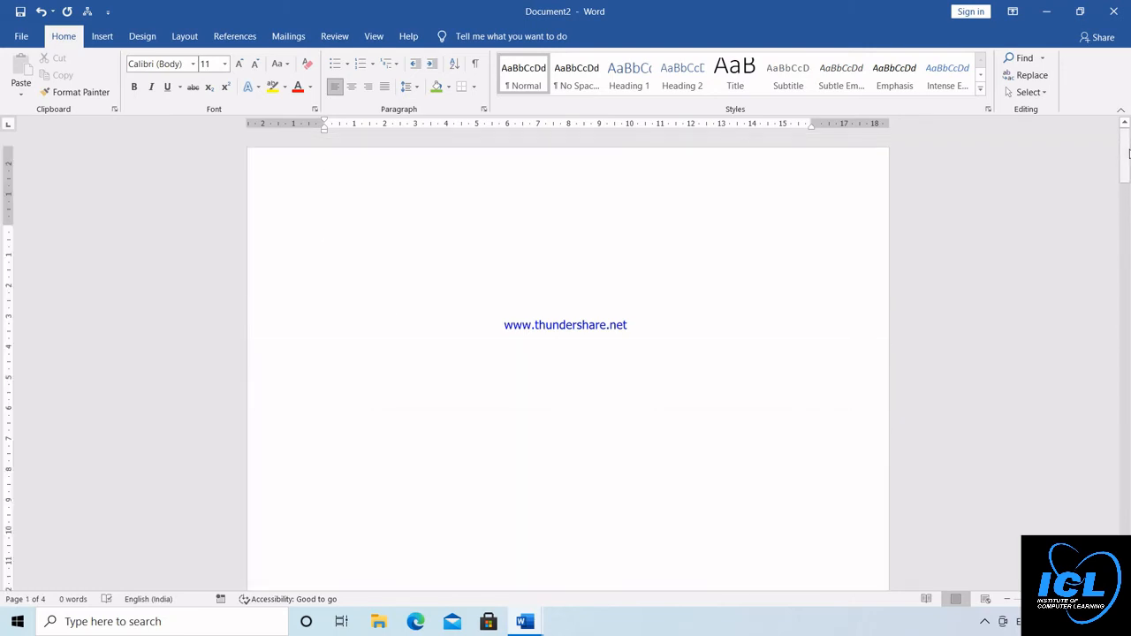
# Turn on Different First Page for the header and enter "ICL CLASSES" as the first page header
pyautogui.doubleClick(334, 190)
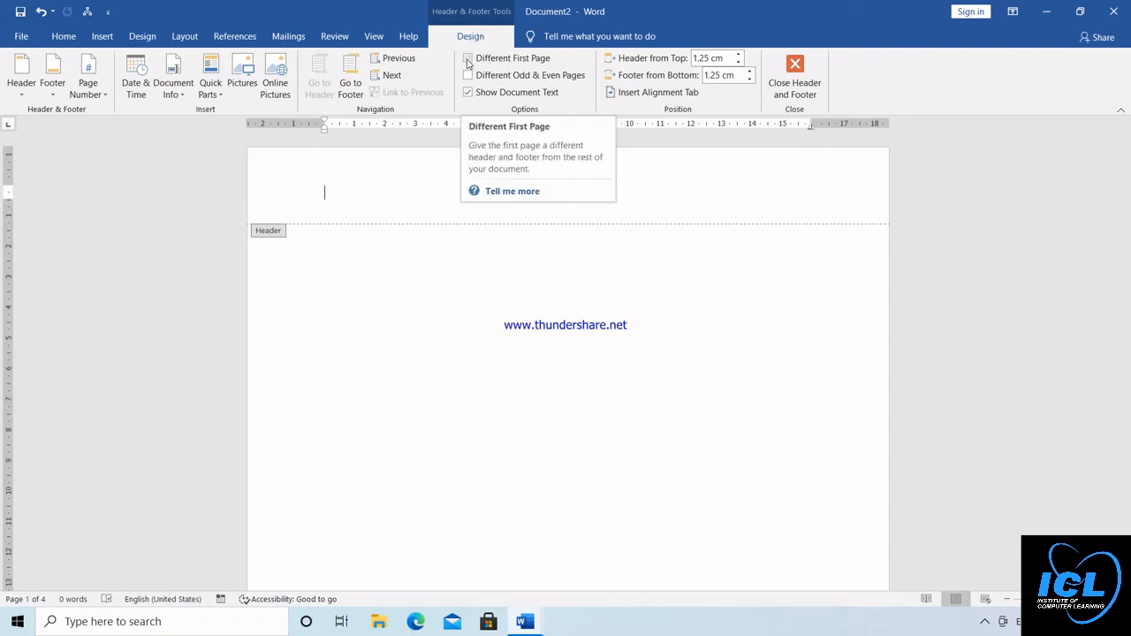
pyautogui.click(468, 58)
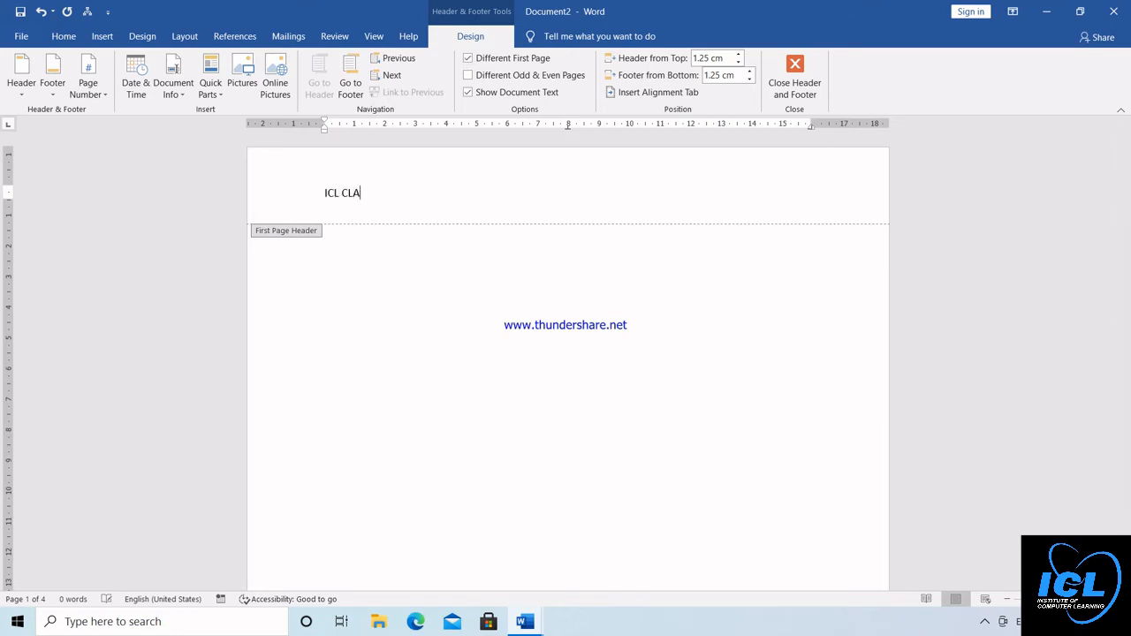
pyautogui.write('SSES')
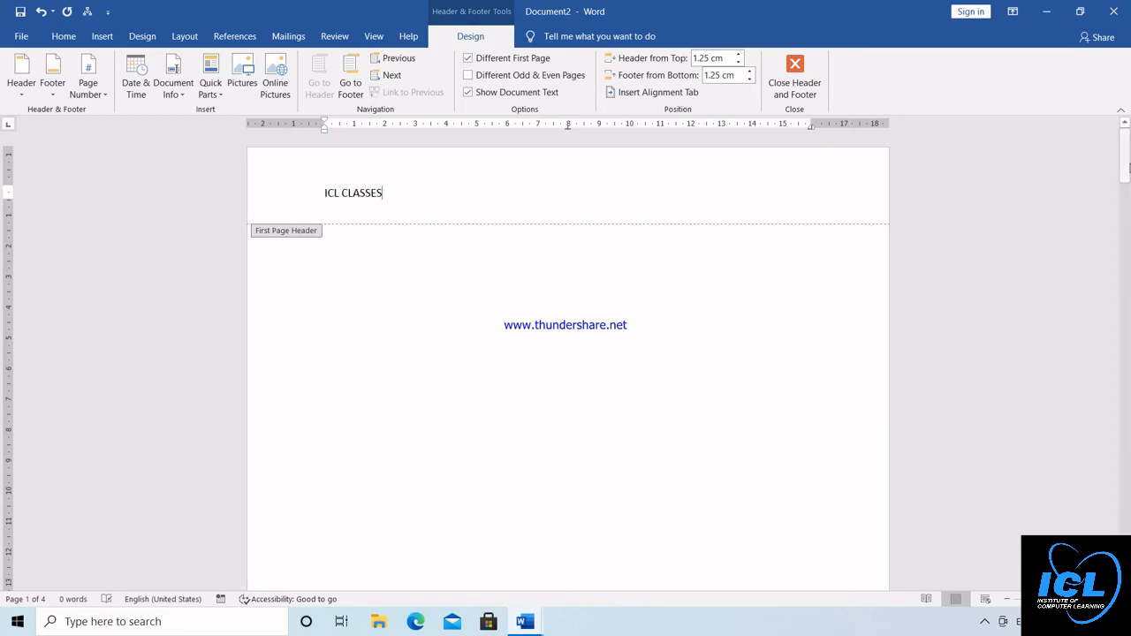
# Enter "RDFOODLOVER" in the second page's header and return to the document body
pyautogui.moveTo(1126, 166); pyautogui.dragTo(1126, 273)
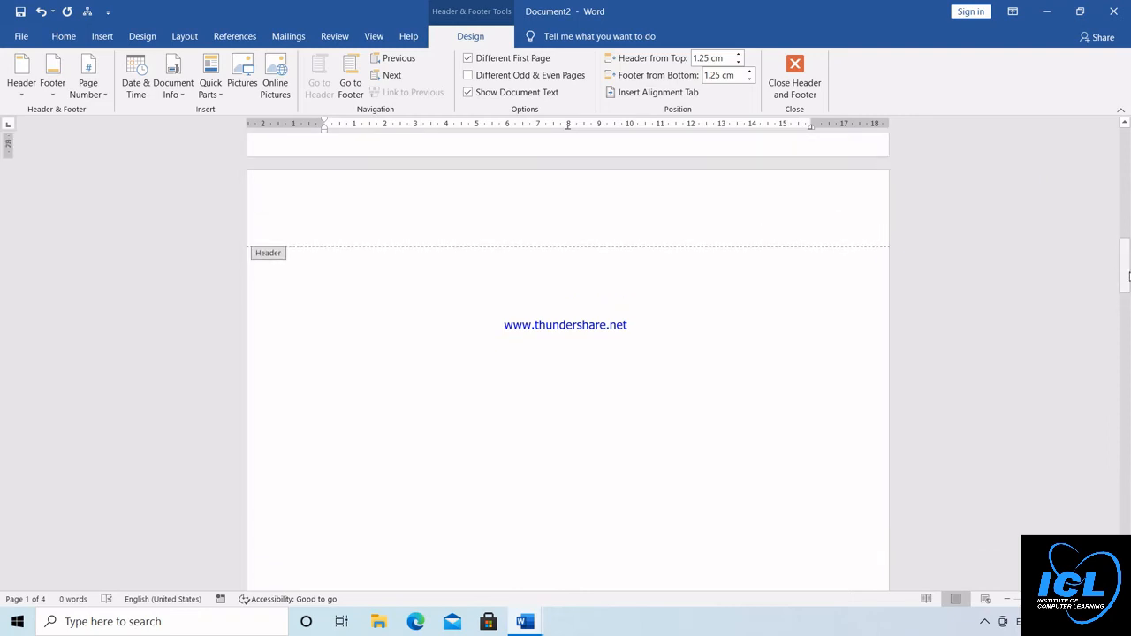
pyautogui.click(395, 225)
pyautogui.write('RDF')
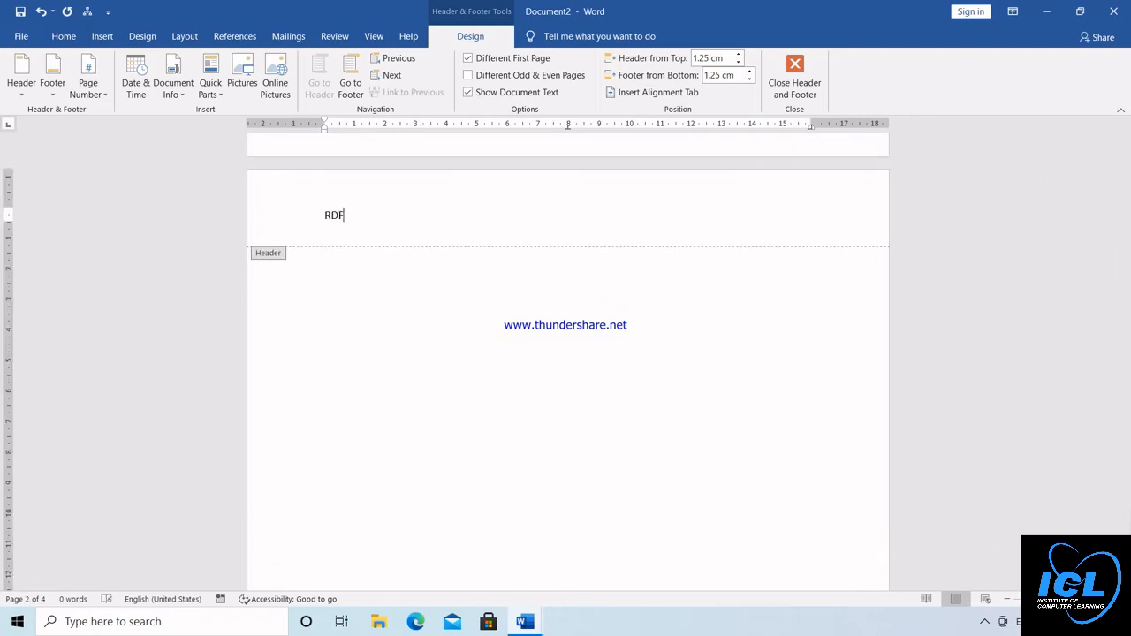
pyautogui.write('OODLOVER')
pyautogui.doubleClick(351, 270)
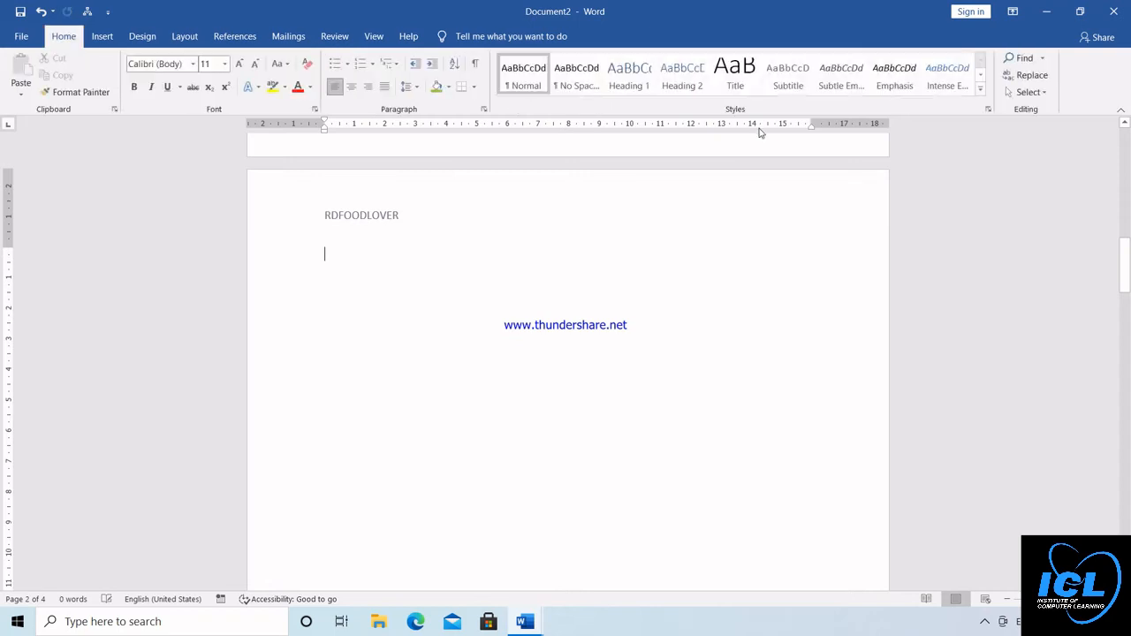
# Check the header on the third page by opening it, and return to the document body
pyautogui.moveTo(1125, 251); pyautogui.dragTo(1128, 354)
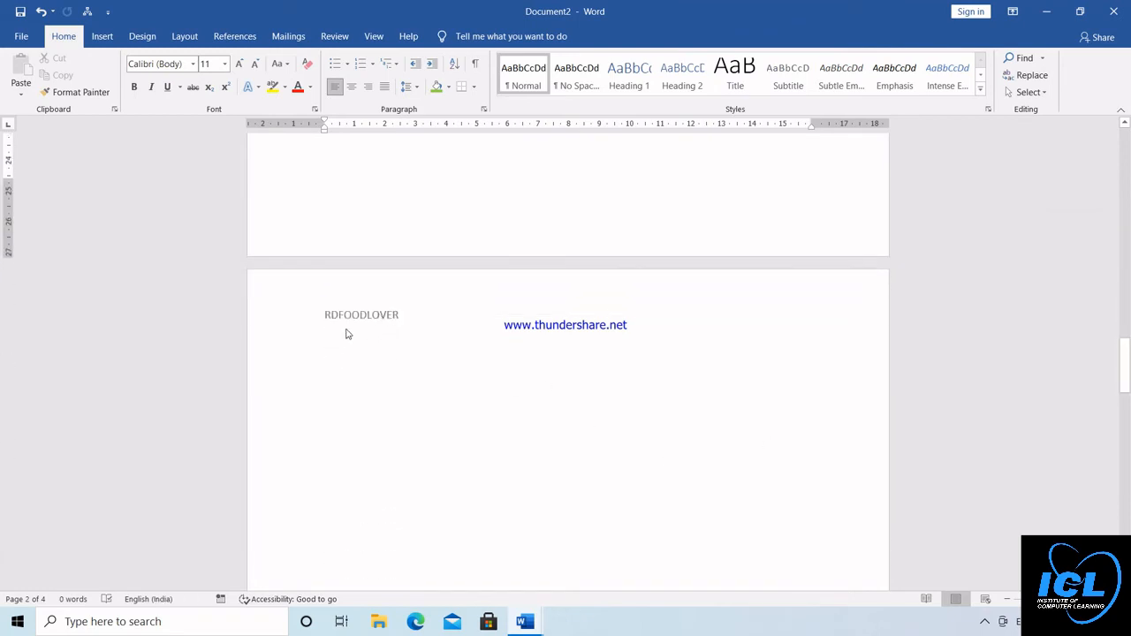
pyautogui.doubleClick(378, 311)
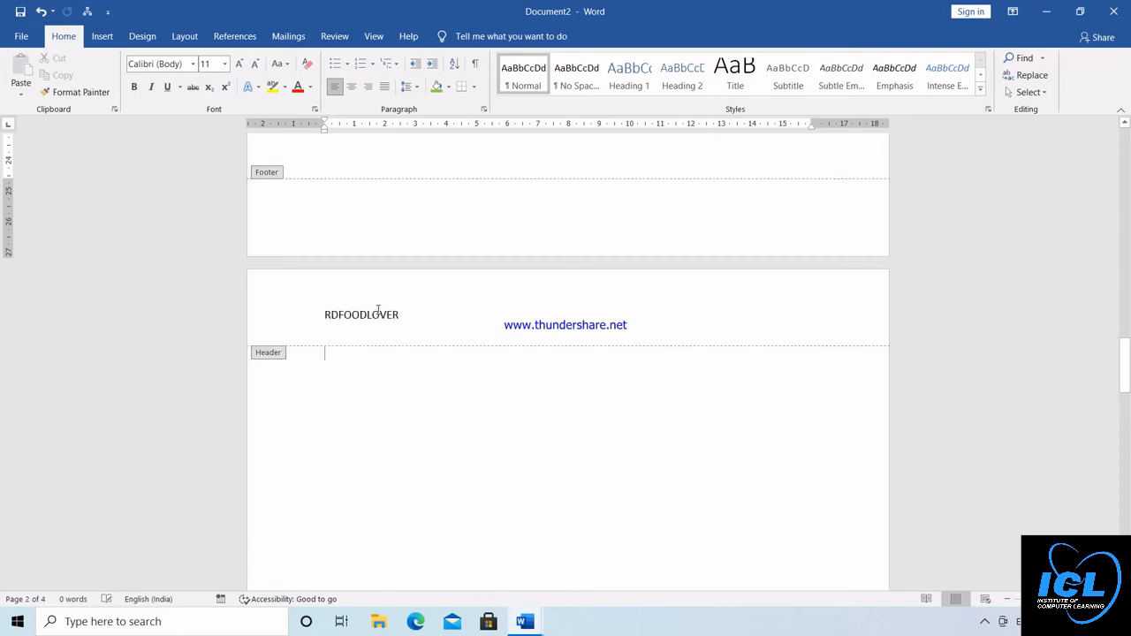
pyautogui.doubleClick(378, 314)
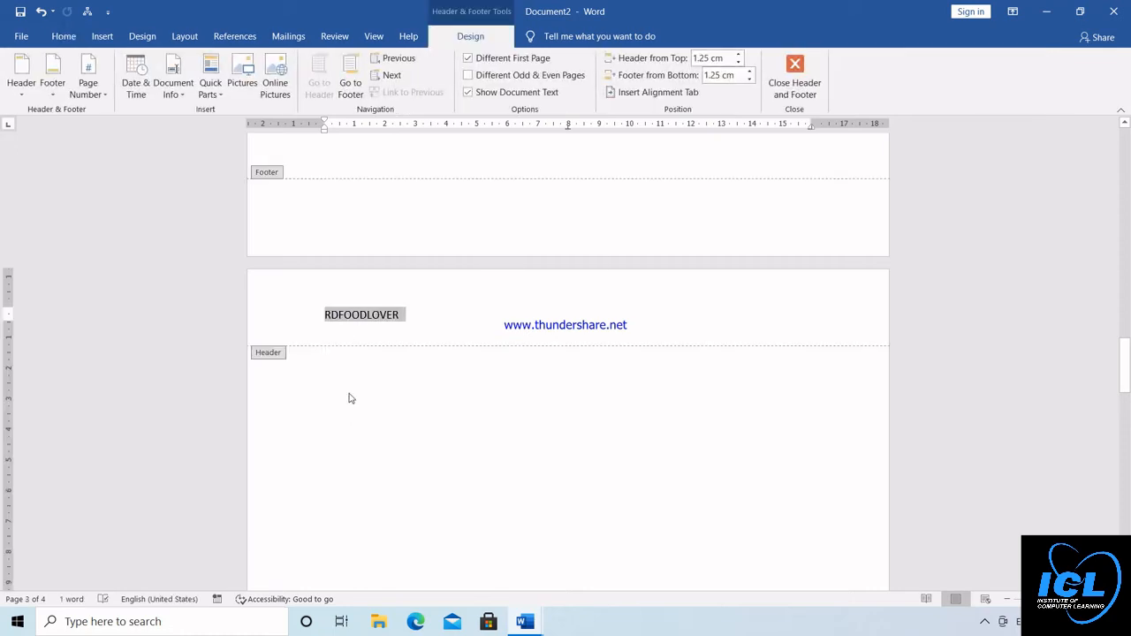
pyautogui.doubleClick(349, 393)
# Create a new blank document, extend it to five pages with page breaks, and return to its first page
pyautogui.hotkey('ctrl', 'n')
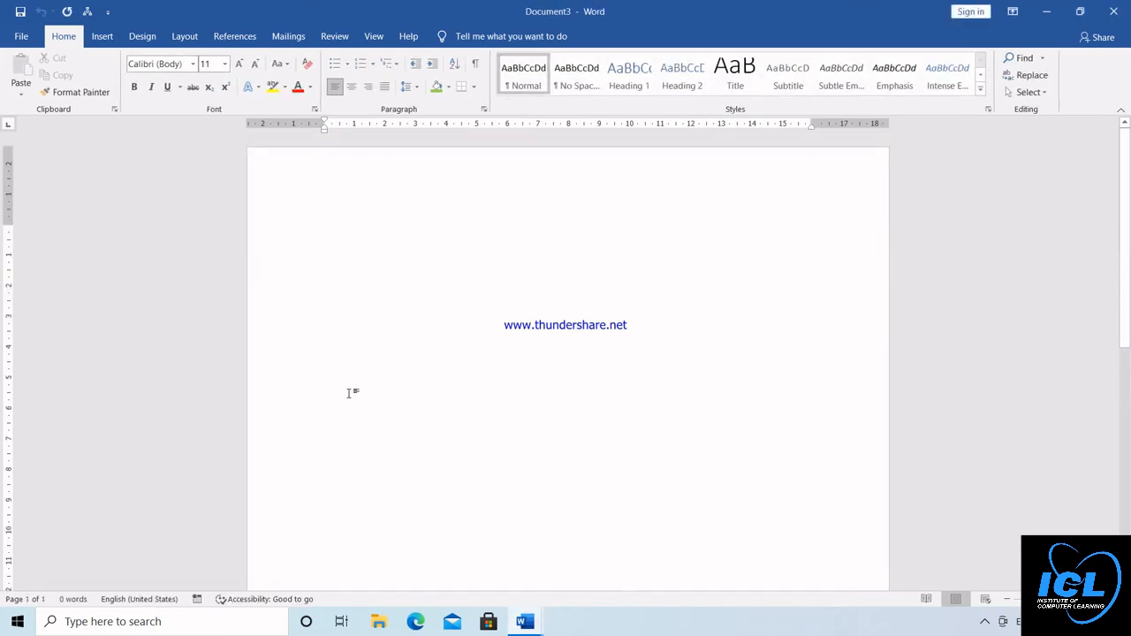
pyautogui.hotkey('ctrl', 'Return')
pyautogui.hotkey('ctrl', 'Return')
pyautogui.hotkey('ctrl', 'Return')
pyautogui.hotkey('ctrl', 'Return')
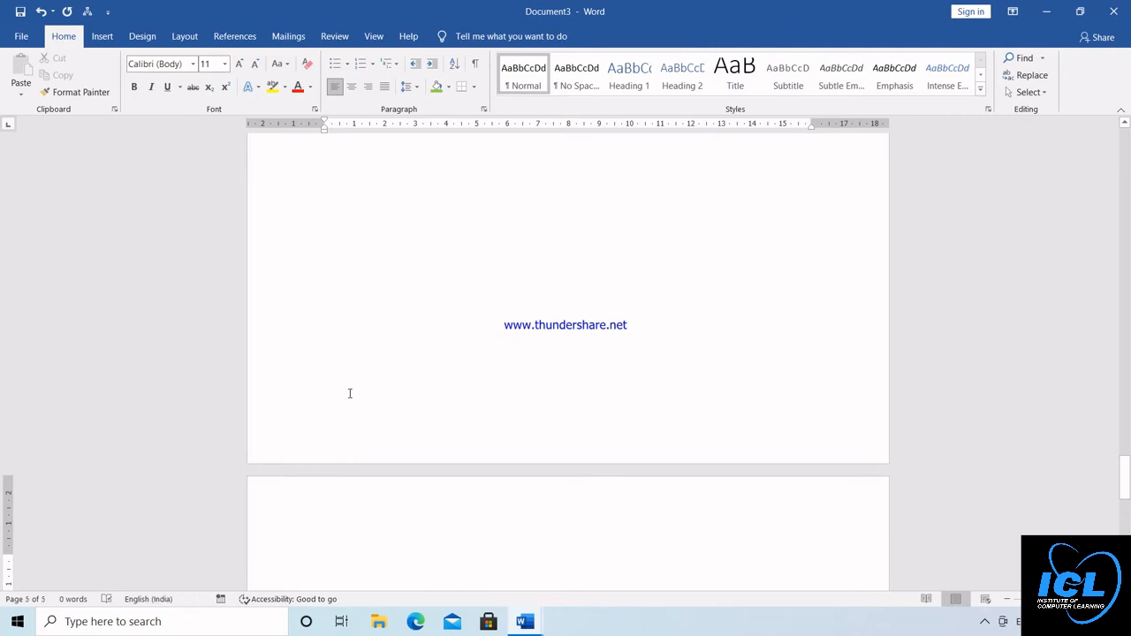
pyautogui.scroll(-5, 349, 394)
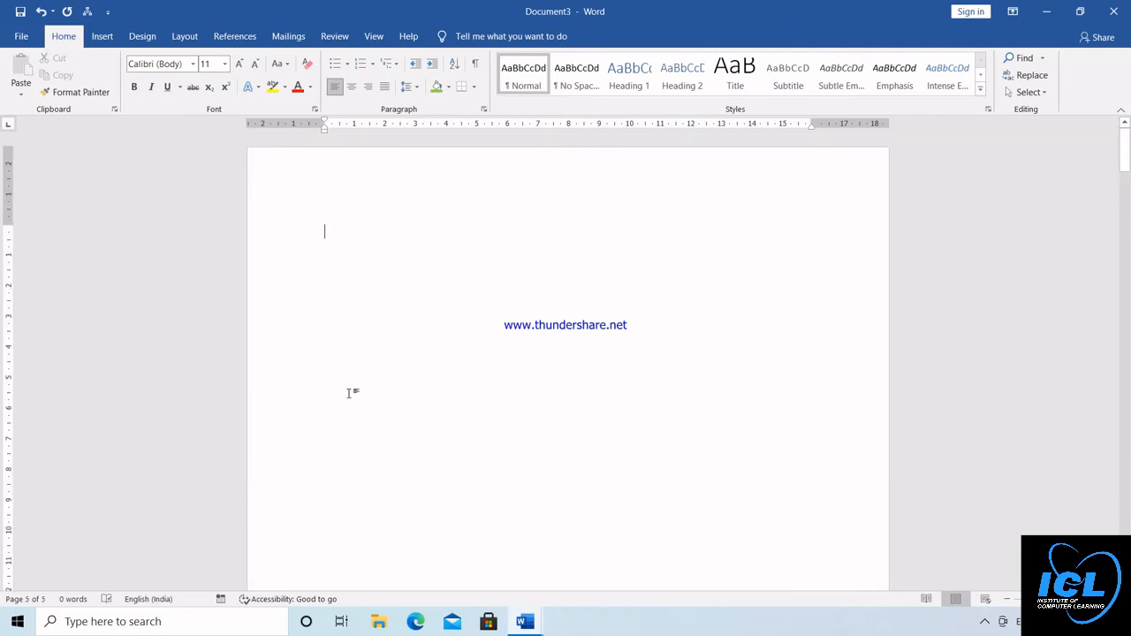
# Turn on Different Odd & Even Pages for the headers and enter "11111" as the odd page header
pyautogui.doubleClick(333, 175)
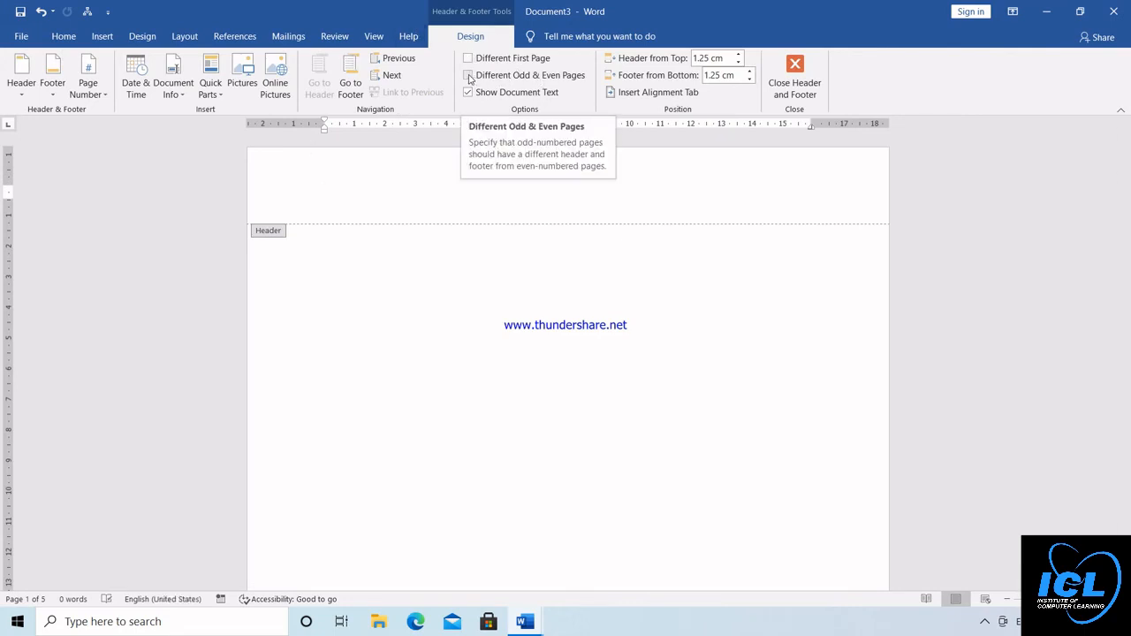
pyautogui.click(469, 76)
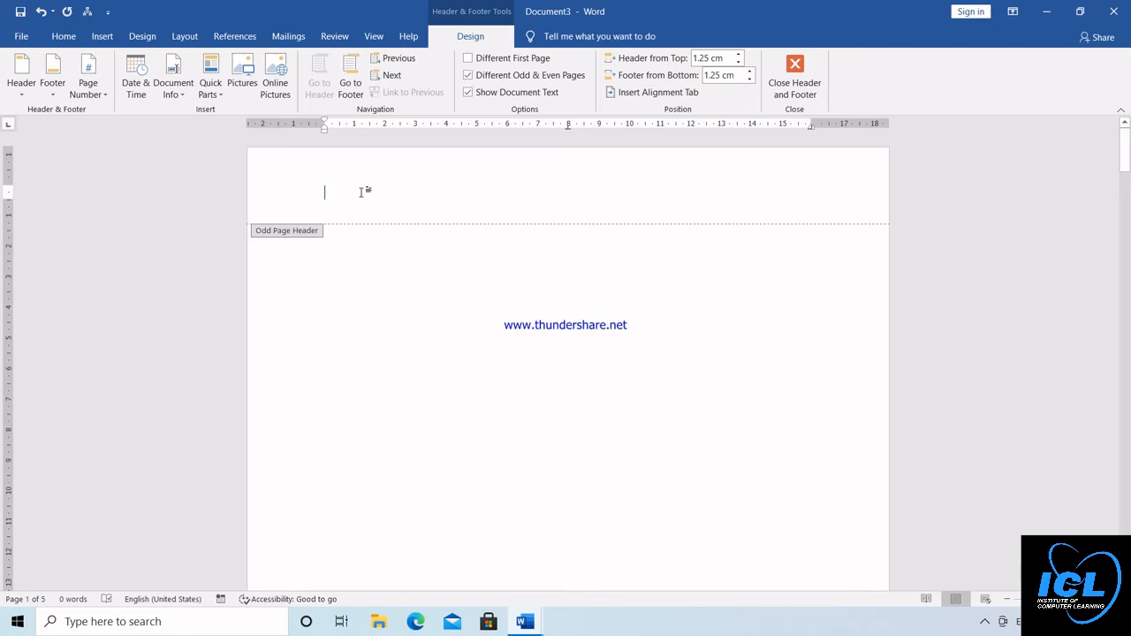
pyautogui.write('11111')
# Enter "22222" as the even page header on the second page, return to the document body, and check the headers of the following pages
pyautogui.moveTo(1127, 150); pyautogui.dragTo(1127, 240)
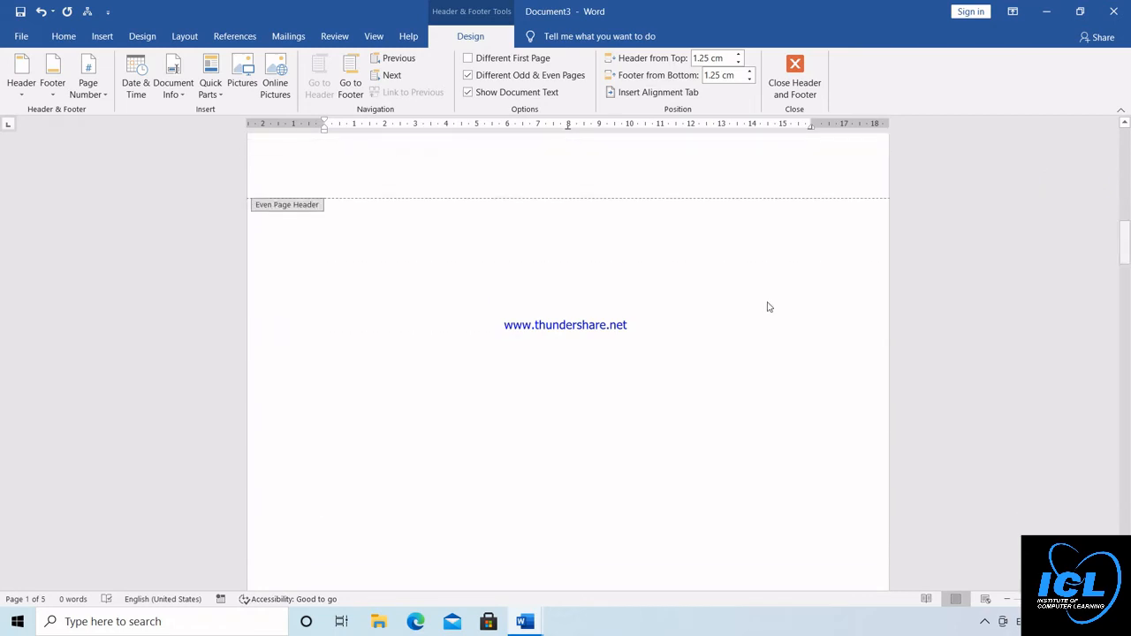
pyautogui.click(421, 183)
pyautogui.write('22222')
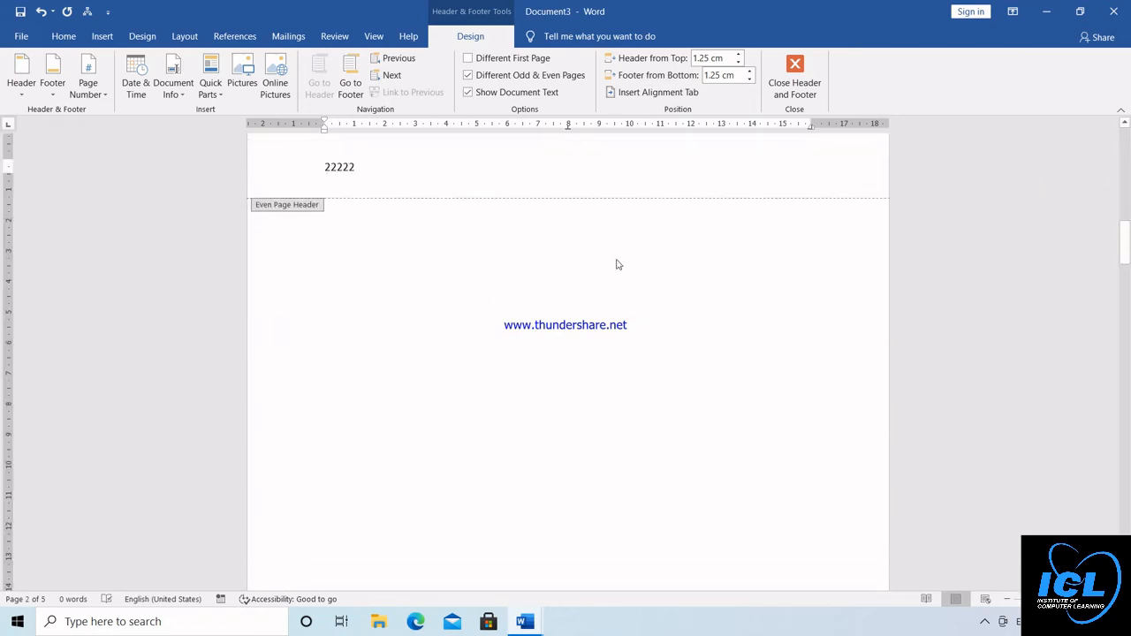
pyautogui.doubleClick(448, 277)
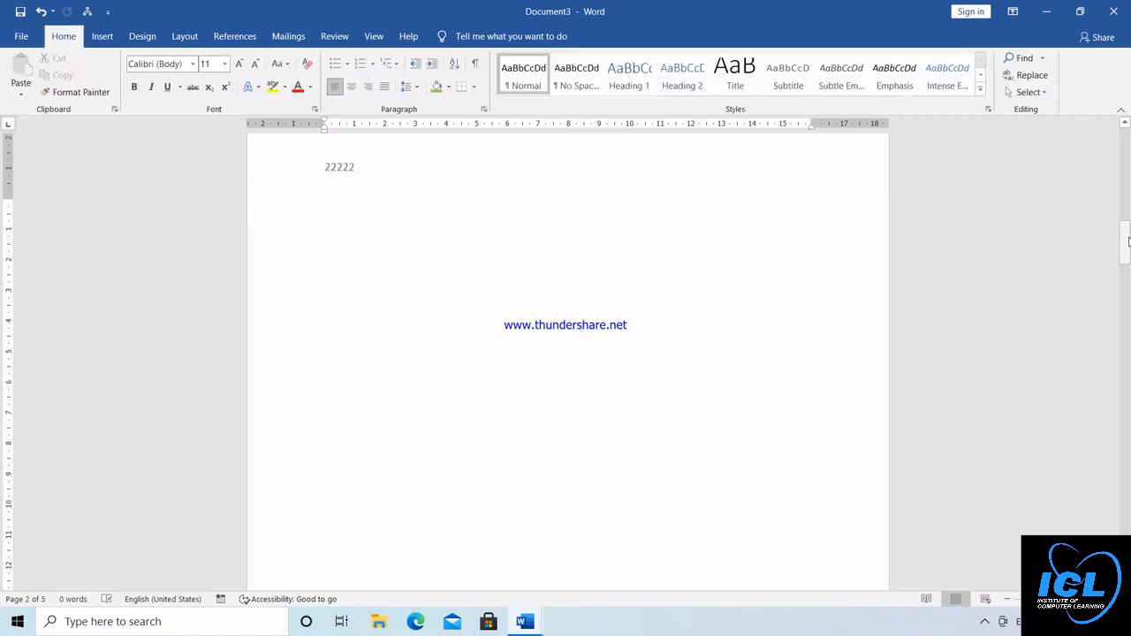
pyautogui.moveTo(1125, 243); pyautogui.dragTo(1127, 410)
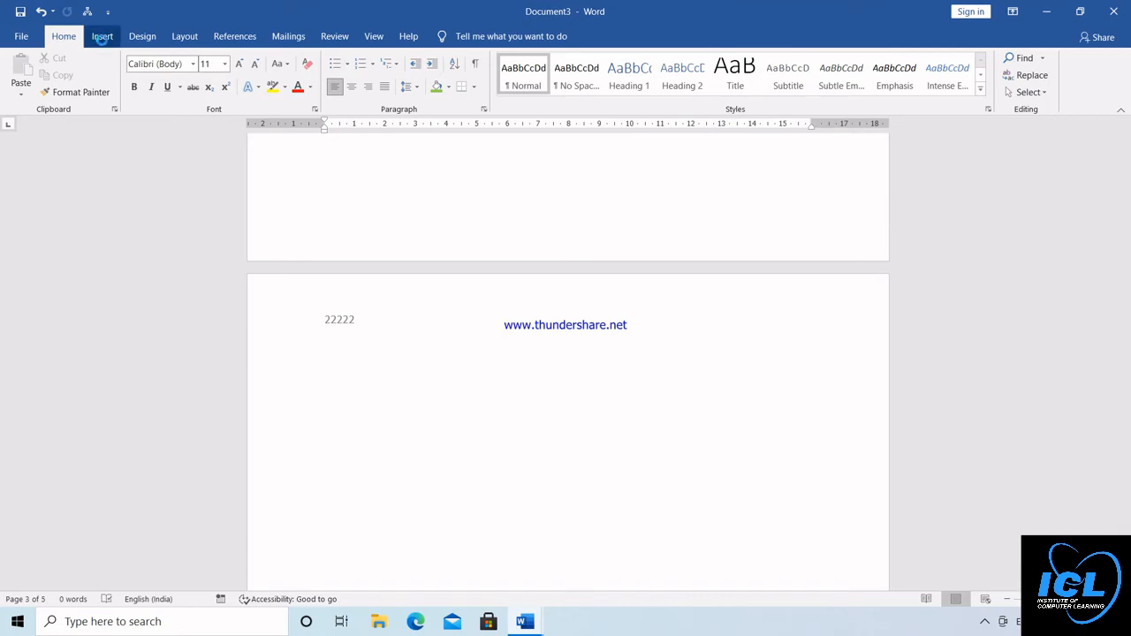
# Create a new blank document, enter "ICL CLASSES" in its footer, and return to the document body
pyautogui.hotkey('ctrl', 'n')
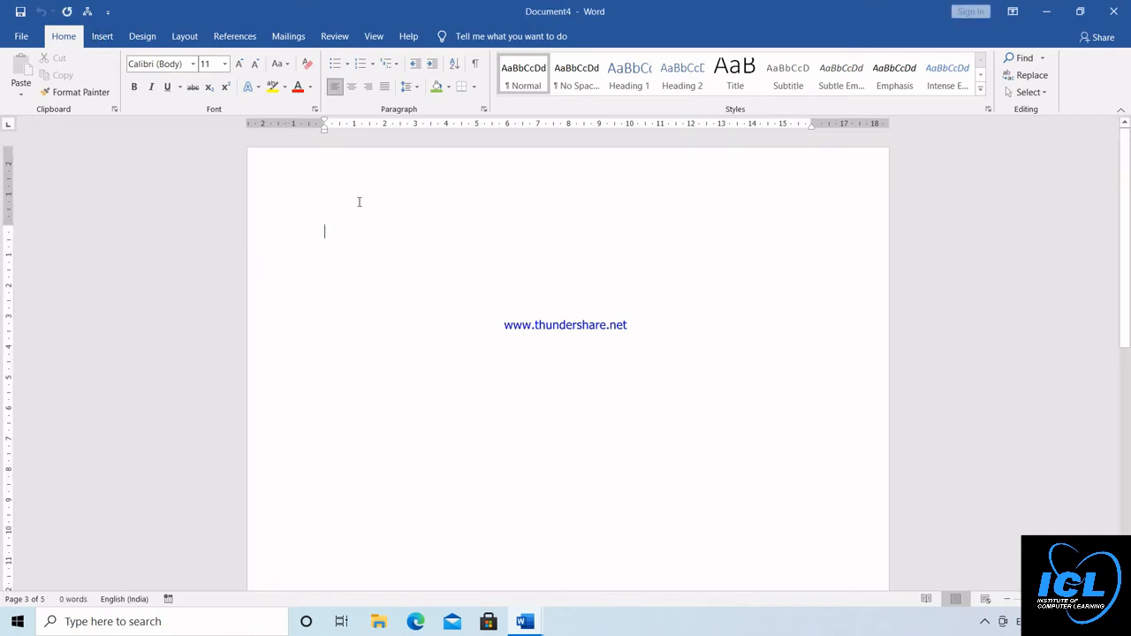
pyautogui.doubleClick(335, 195)
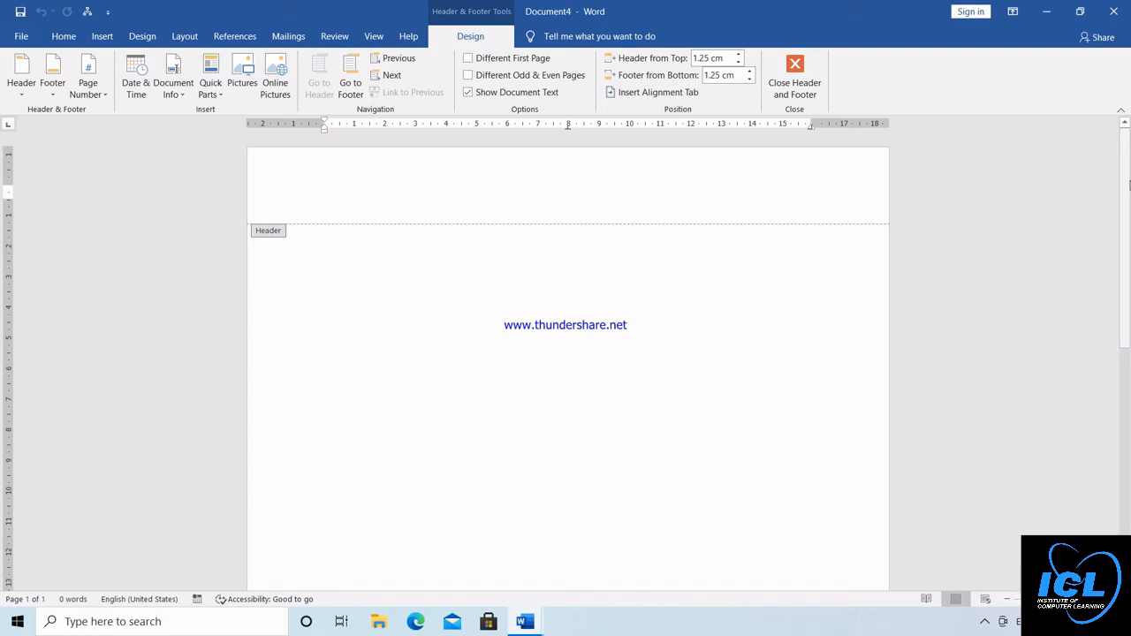
pyautogui.moveTo(1129, 199); pyautogui.dragTo(1129, 434)
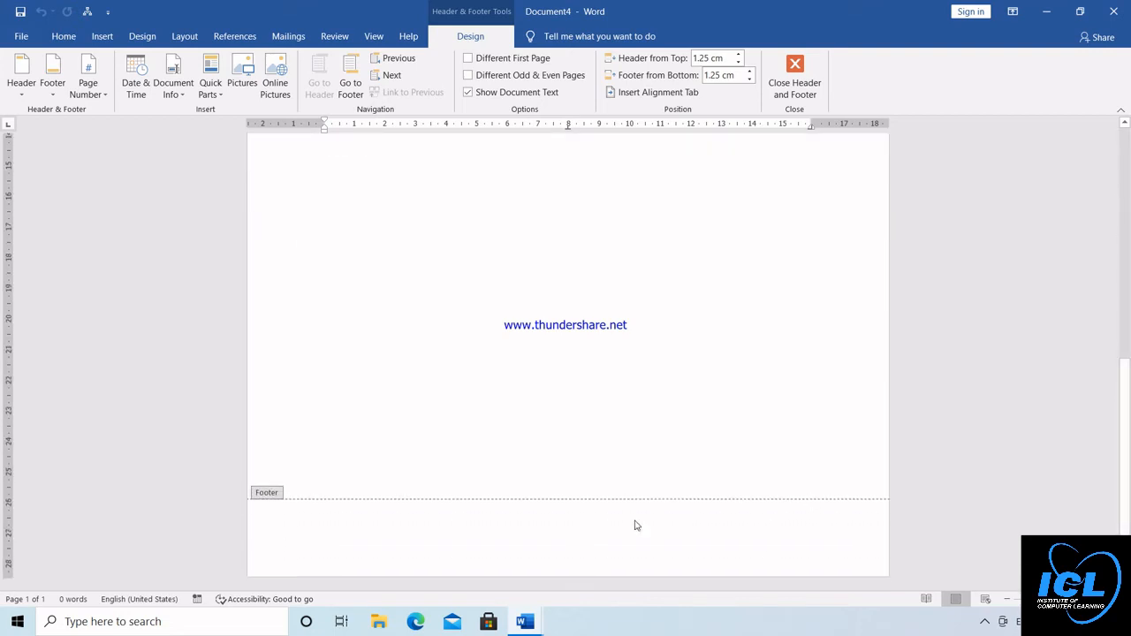
pyautogui.click(381, 535)
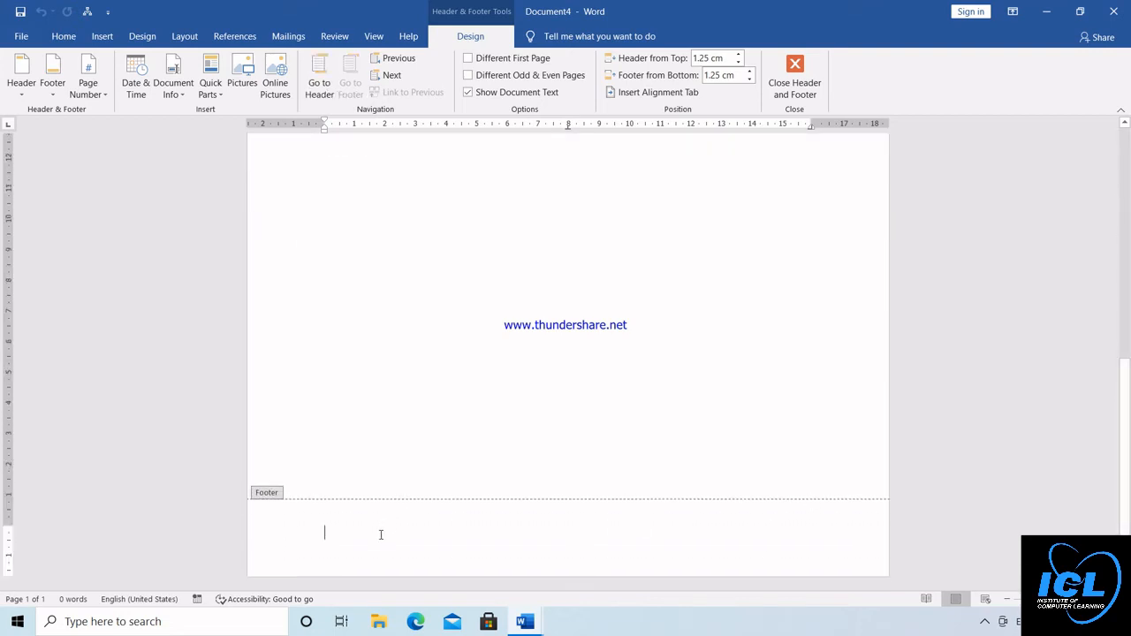
pyautogui.write('ICL CL')
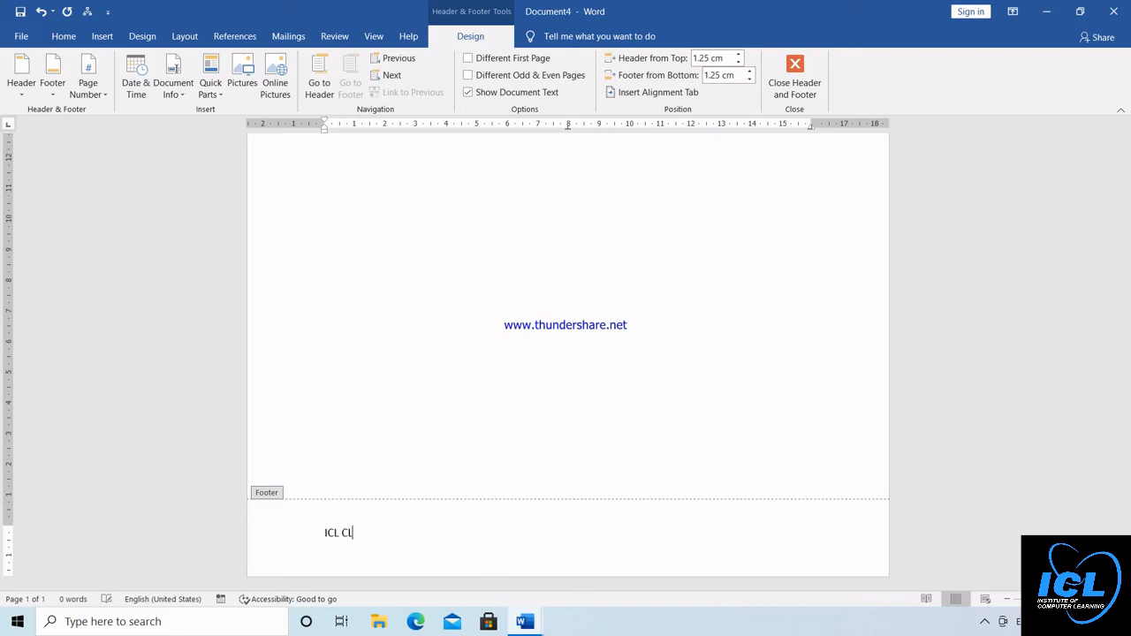
pyautogui.write('ASSES')
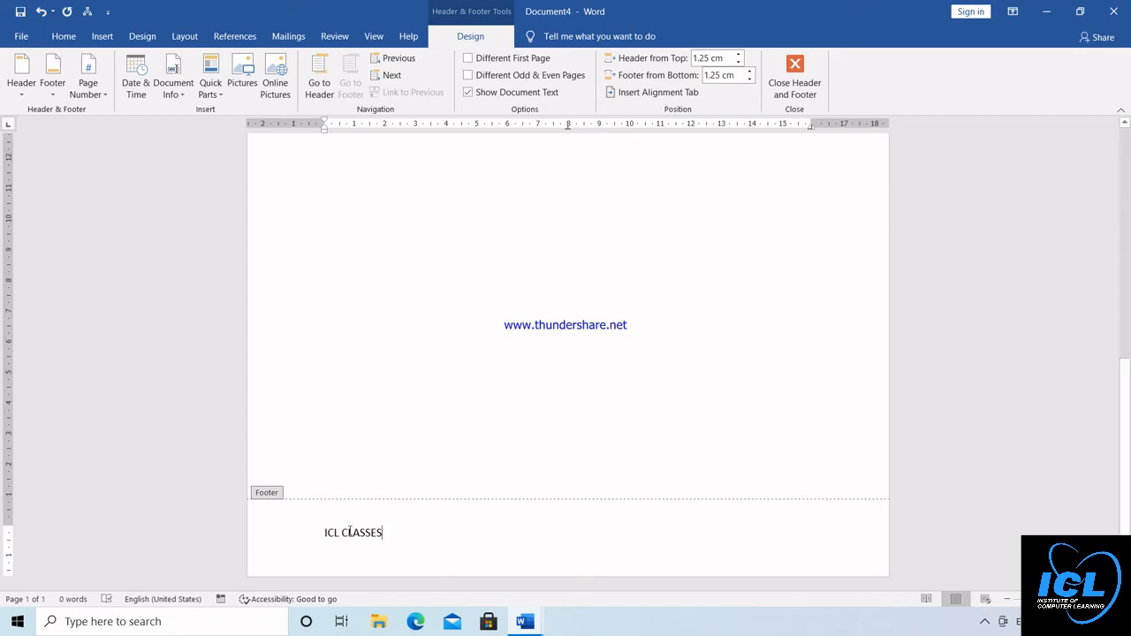
pyautogui.scroll(10, 326, 473)
pyautogui.doubleClick(326, 472)
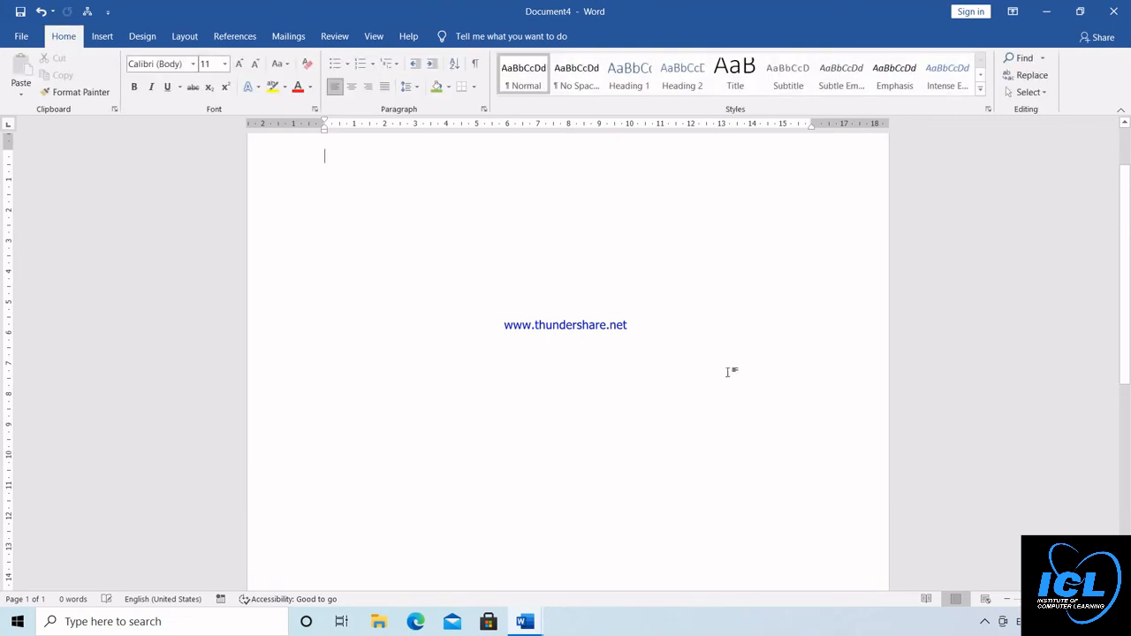
pyautogui.moveTo(1130, 297); pyautogui.dragTo(1129, 384)
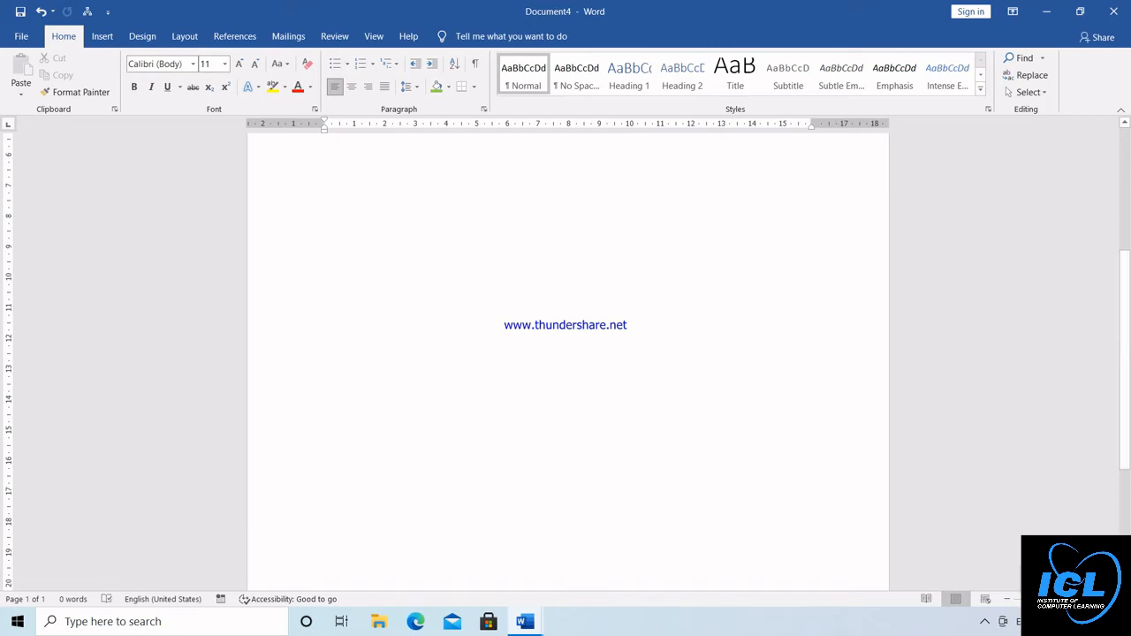
pyautogui.click(984, 625)
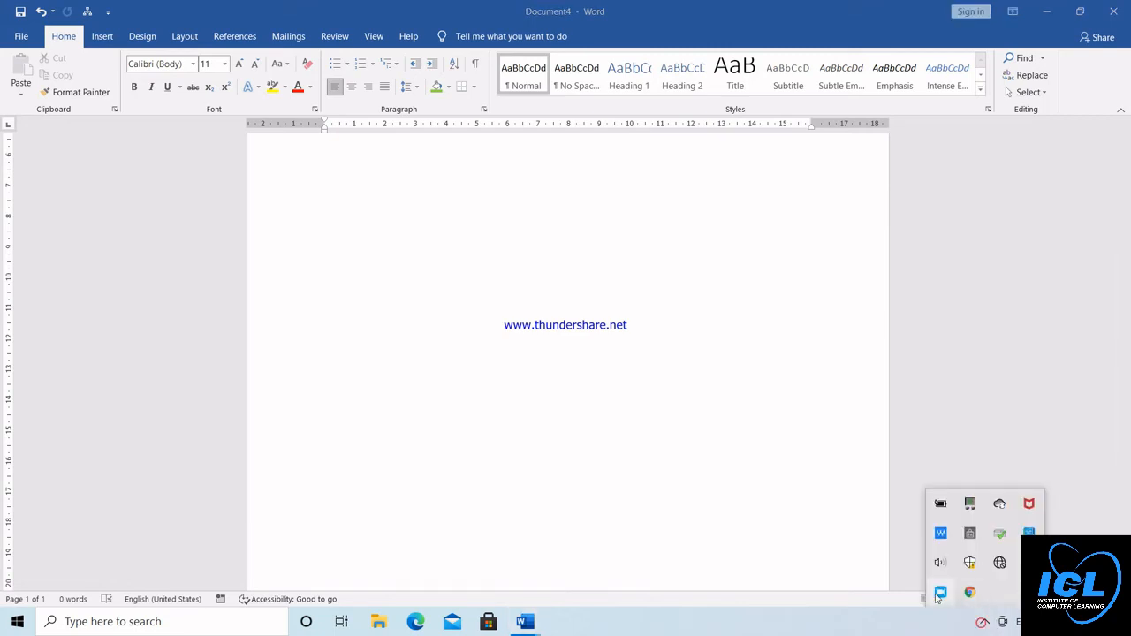
pyautogui.rightClick(938, 597)
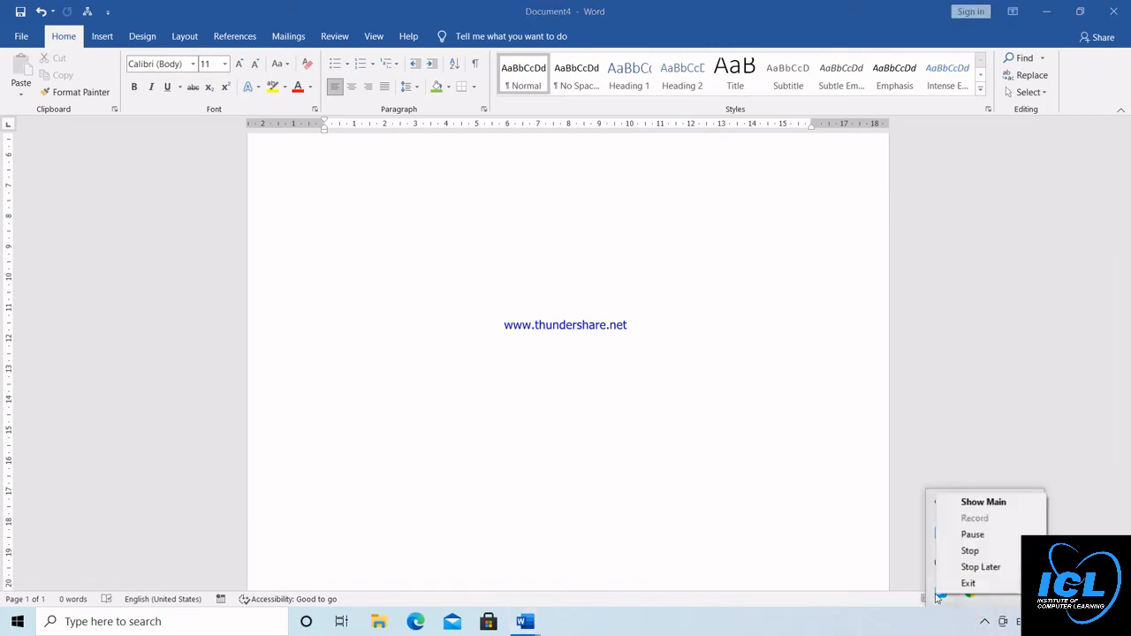
pyautogui.click(980, 541)
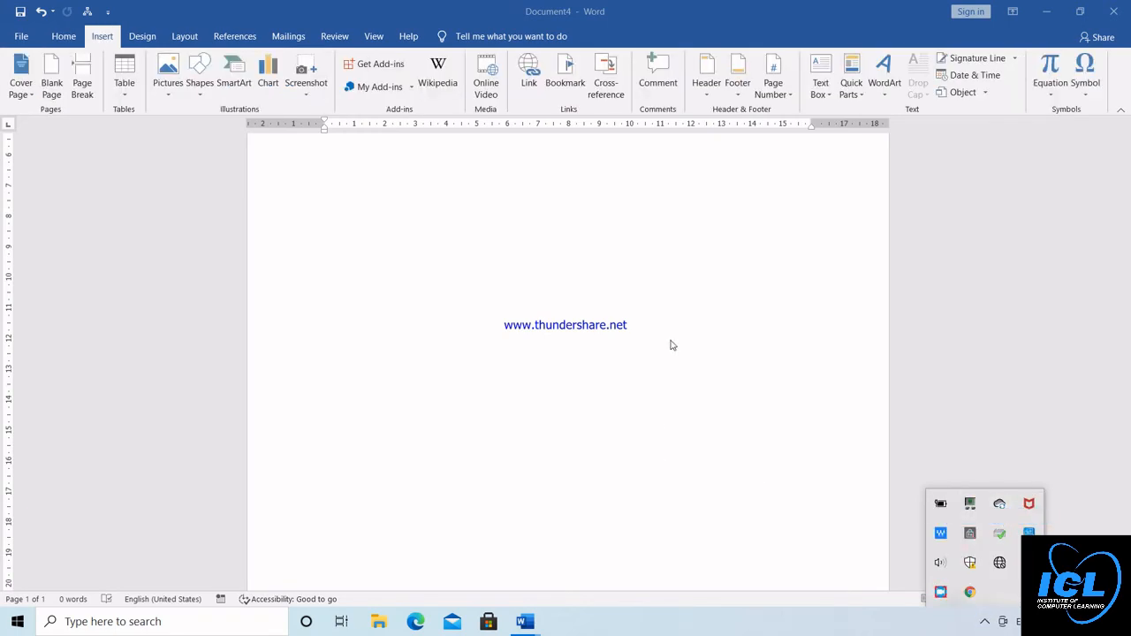
pyautogui.click(700, 277)
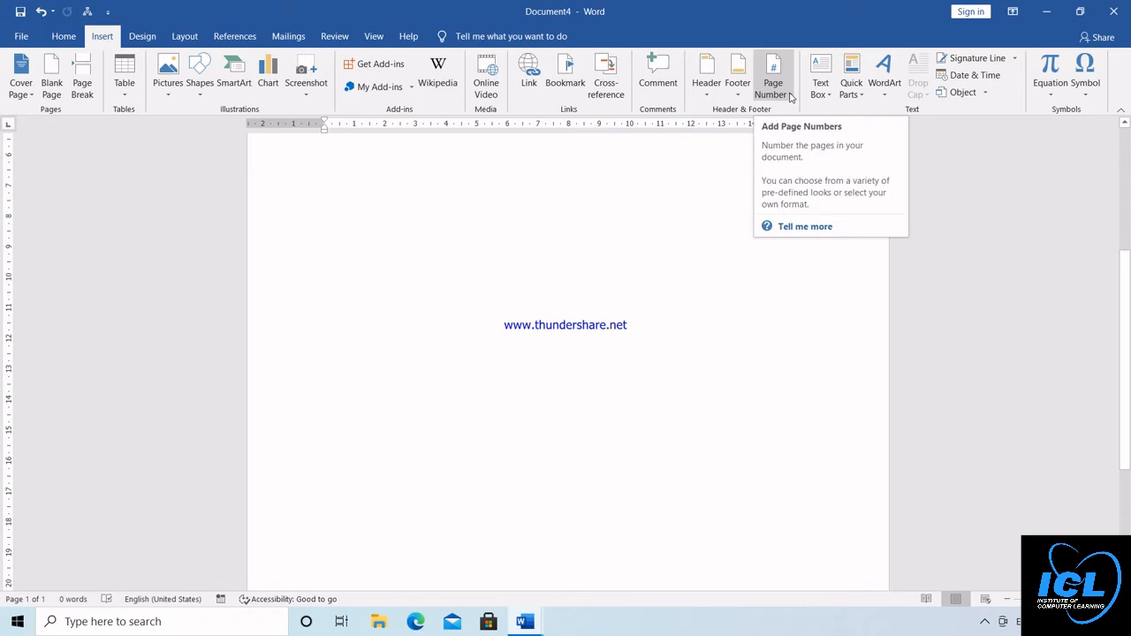
# Insert a page number in the Accent Bar 1 style at the current position in the document body
pyautogui.click(790, 97)
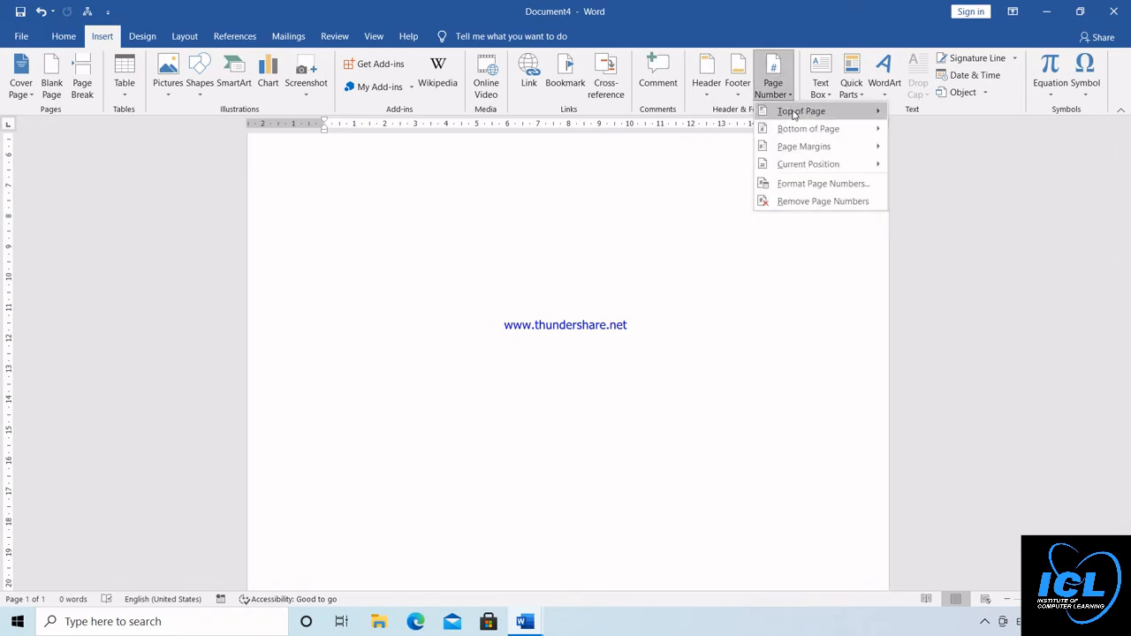
pyautogui.moveTo(794, 114)
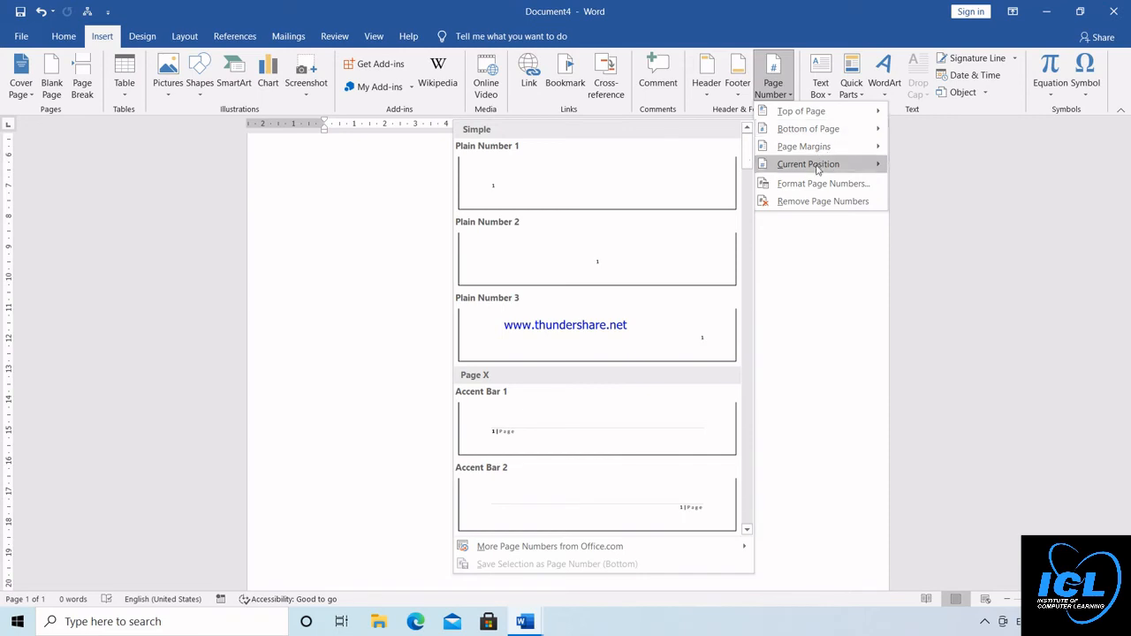
pyautogui.moveTo(815, 170)
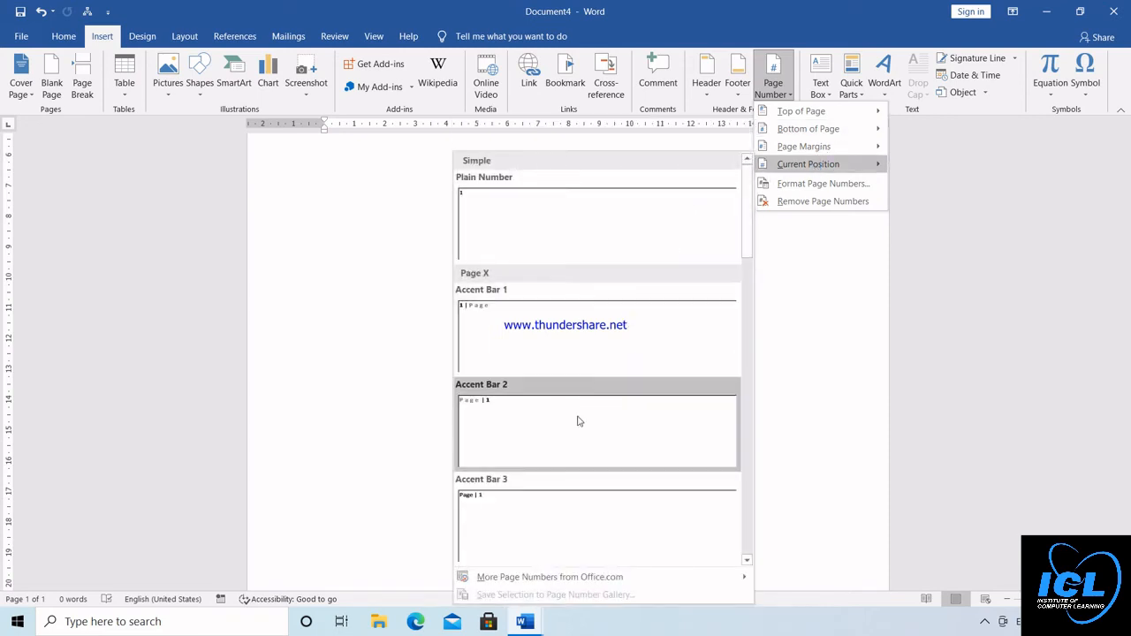
pyautogui.click(545, 342)
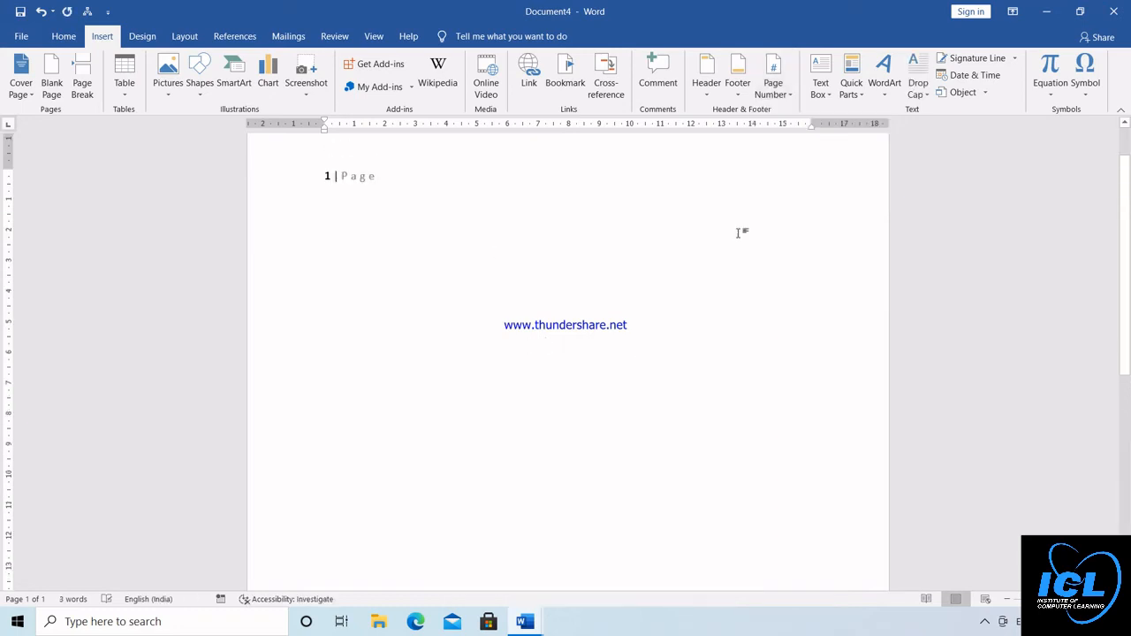
pyautogui.click(1126, 140)
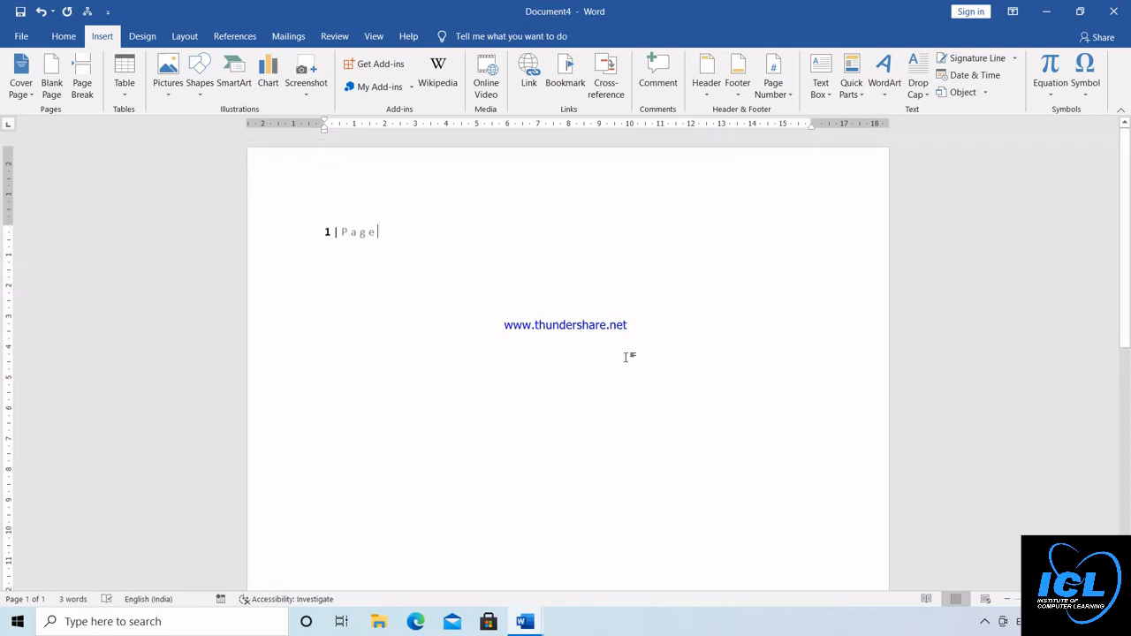
# Extend the document to seven pages with page breaks and return to its first page
pyautogui.scroll(-8, 629, 356)
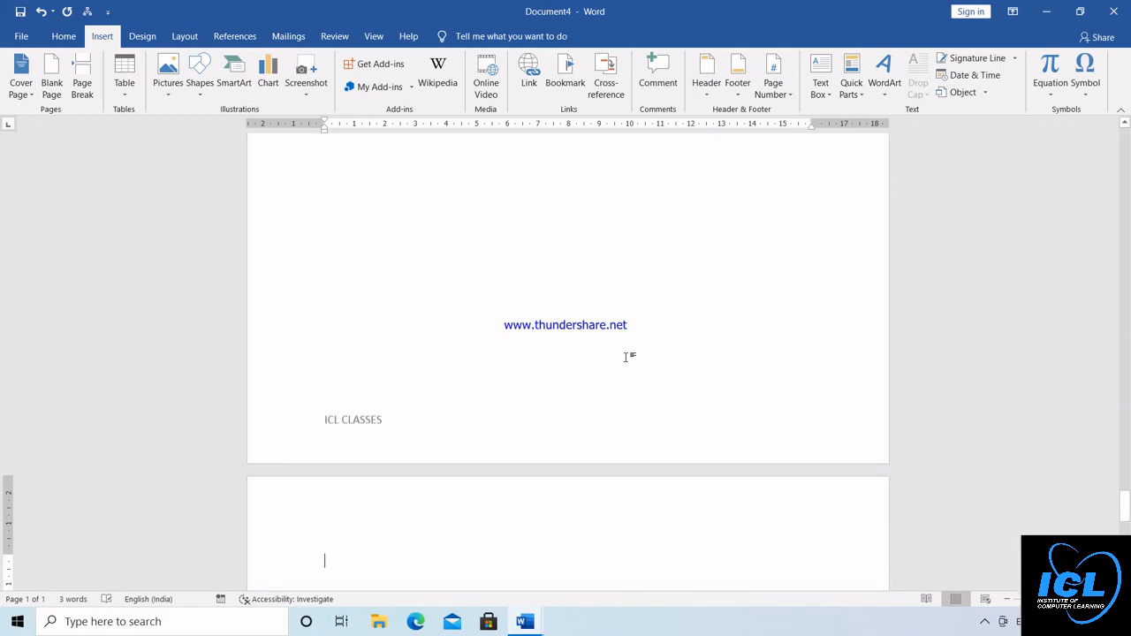
pyautogui.click(1125, 124)
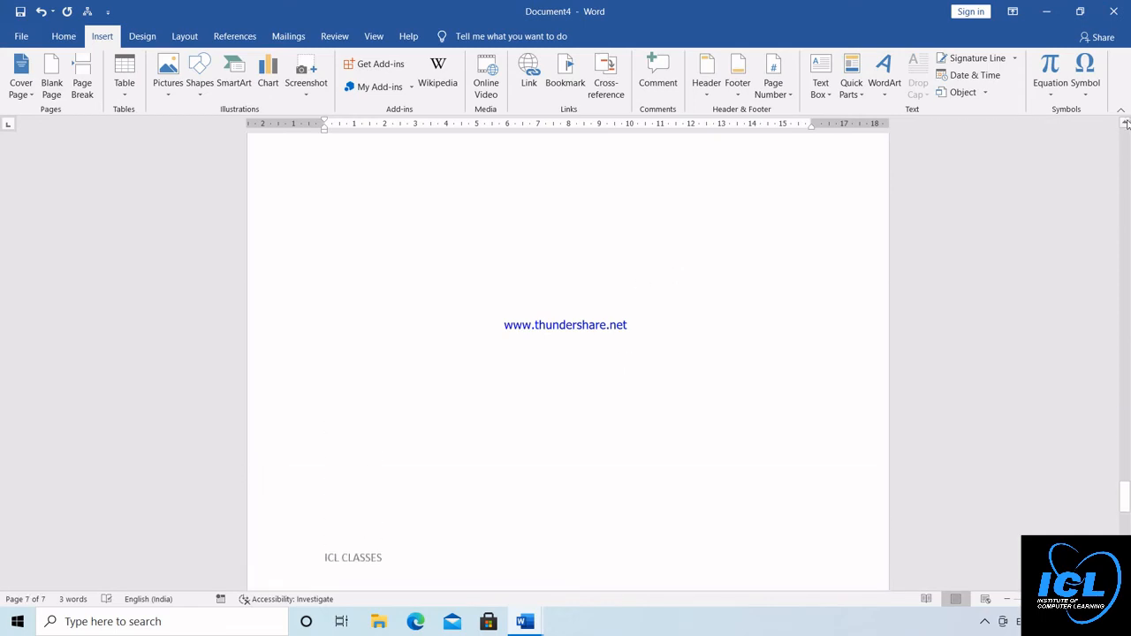
pyautogui.click(1126, 123)
pyautogui.click(1127, 151)
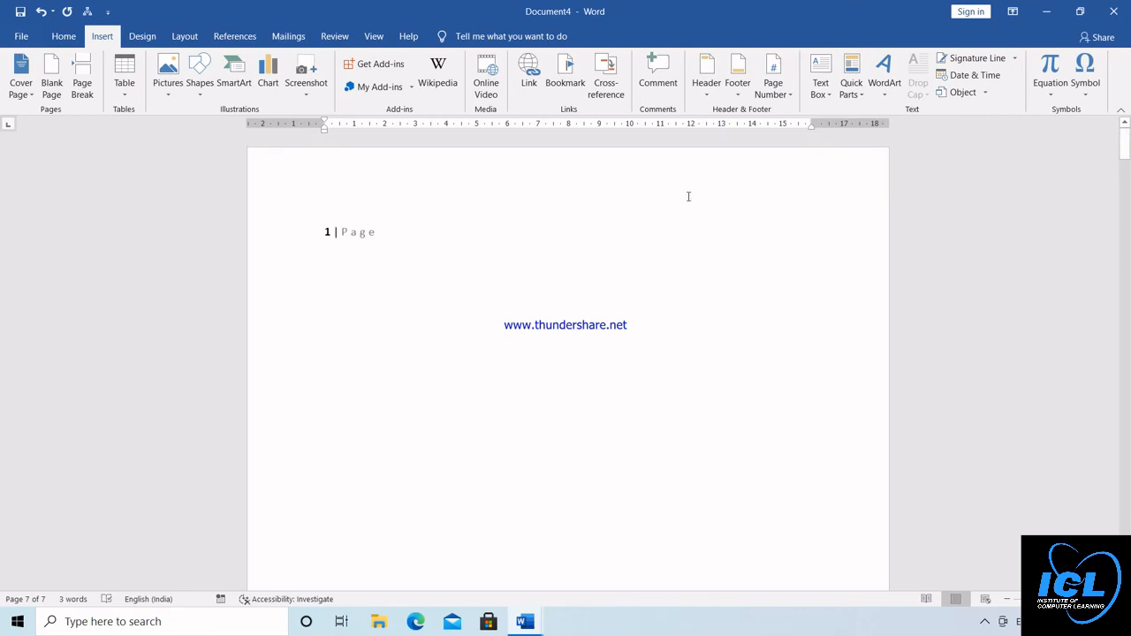
# Add page numbers in the Accent Bar 1 style at the bottom of the pages and return to the document body
pyautogui.click(782, 99)
pyautogui.moveTo(791, 129)
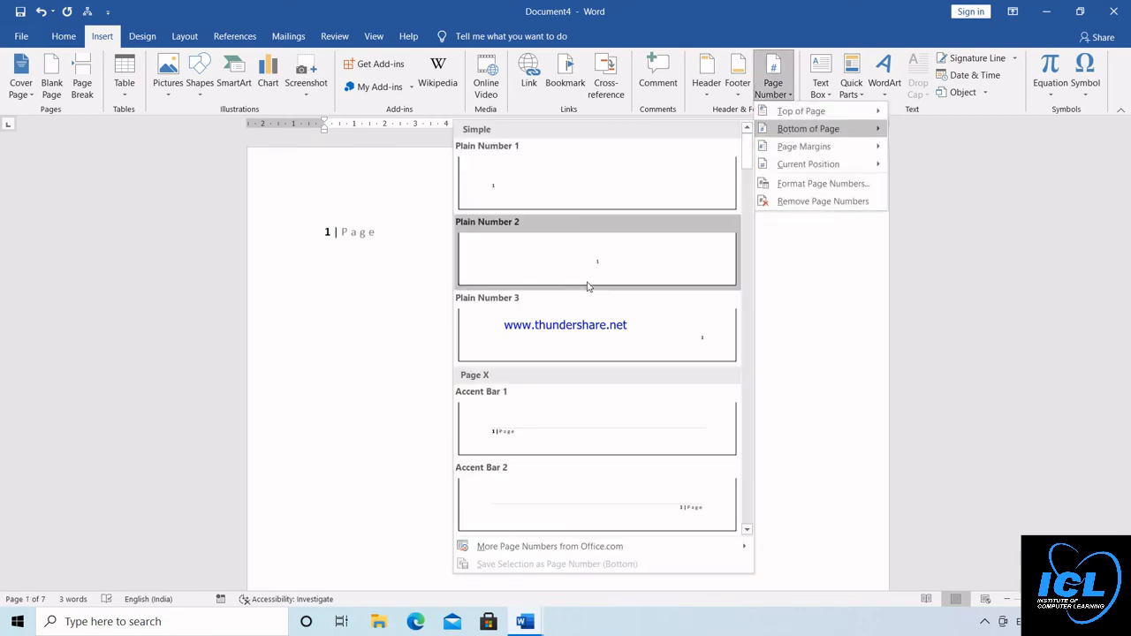
pyautogui.click(545, 425)
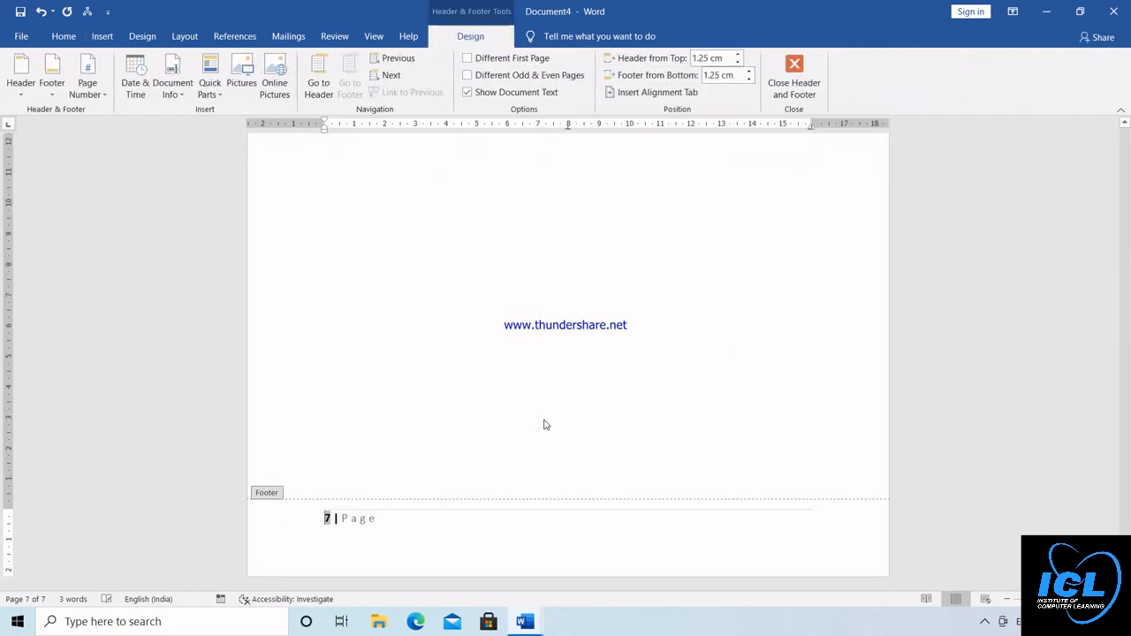
pyautogui.doubleClick(349, 460)
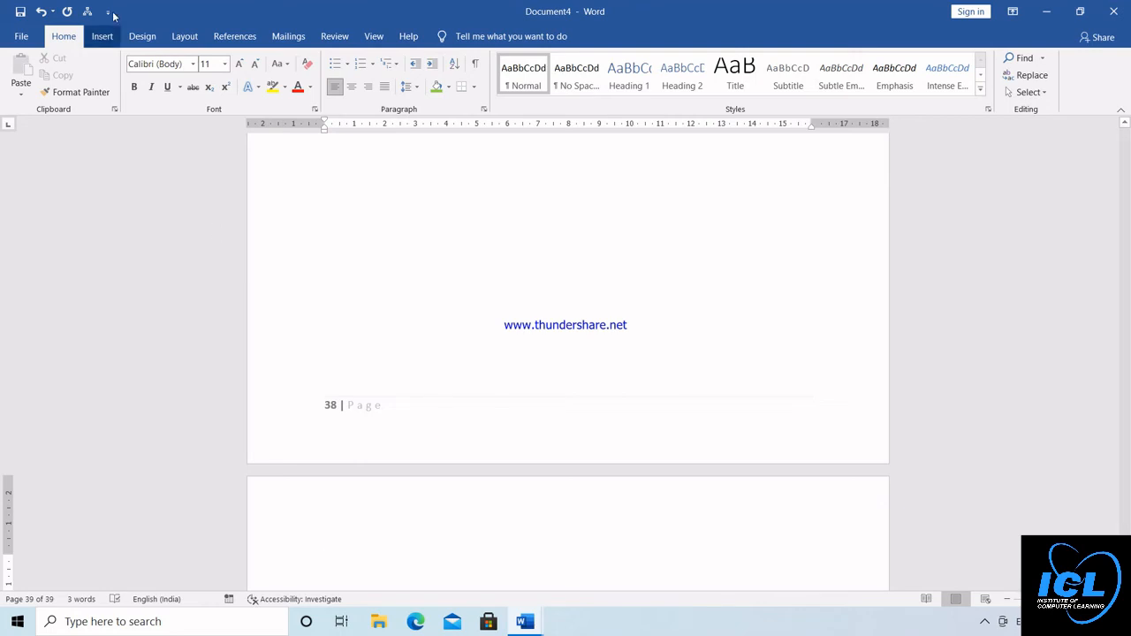
# Delete all content from the document body and return to the start of the first page
pyautogui.click(102, 37)
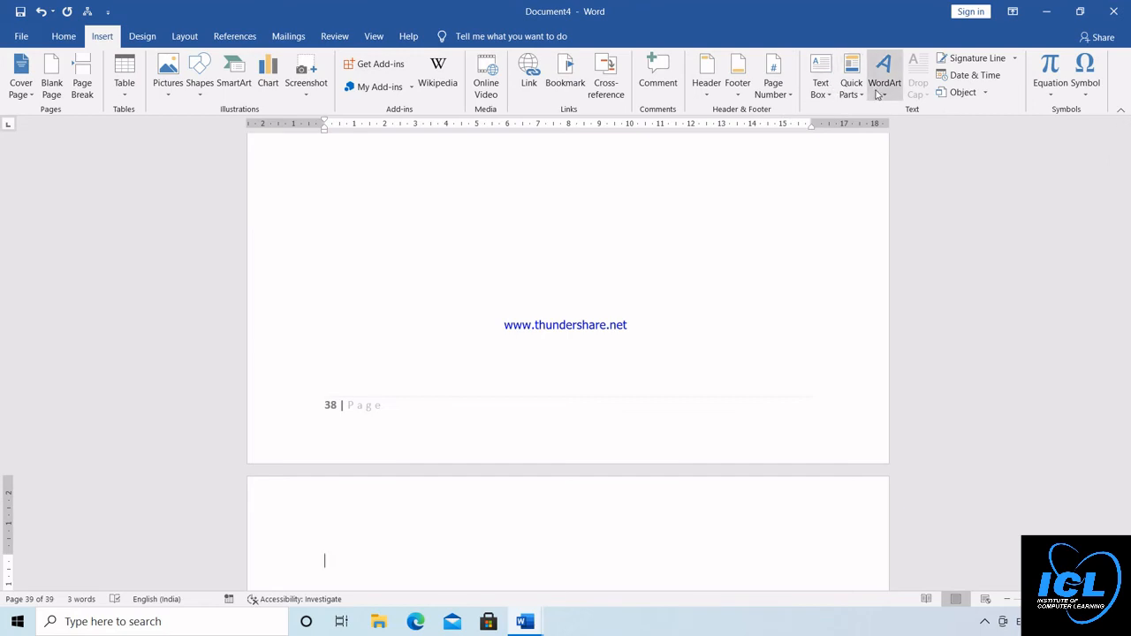
pyautogui.click(333, 41)
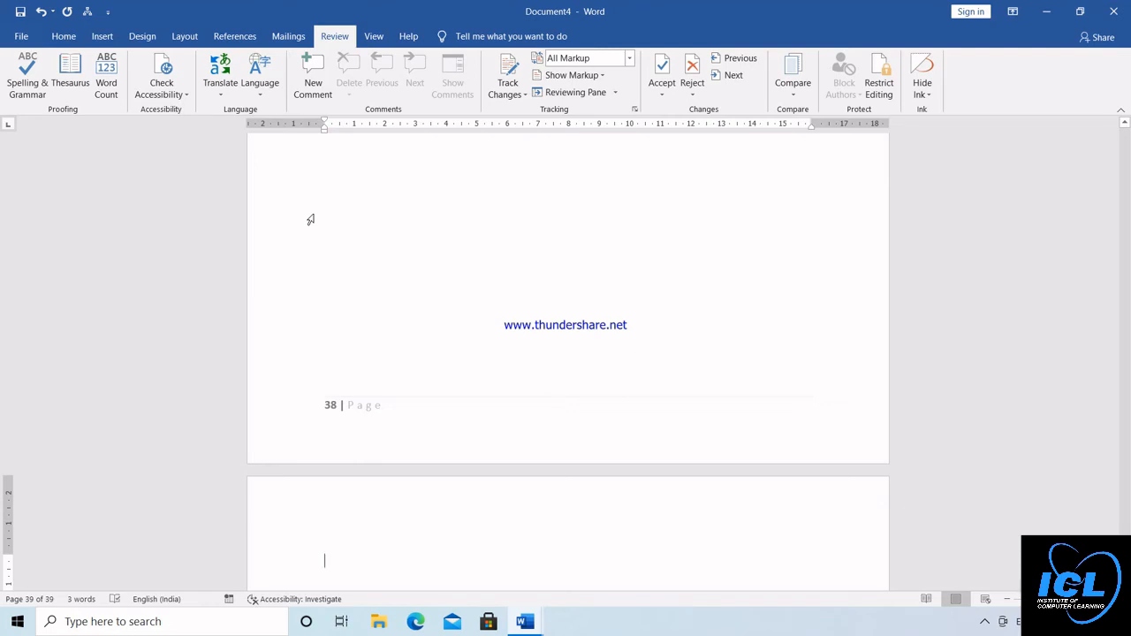
pyautogui.hotkey('ctrl', 'a')
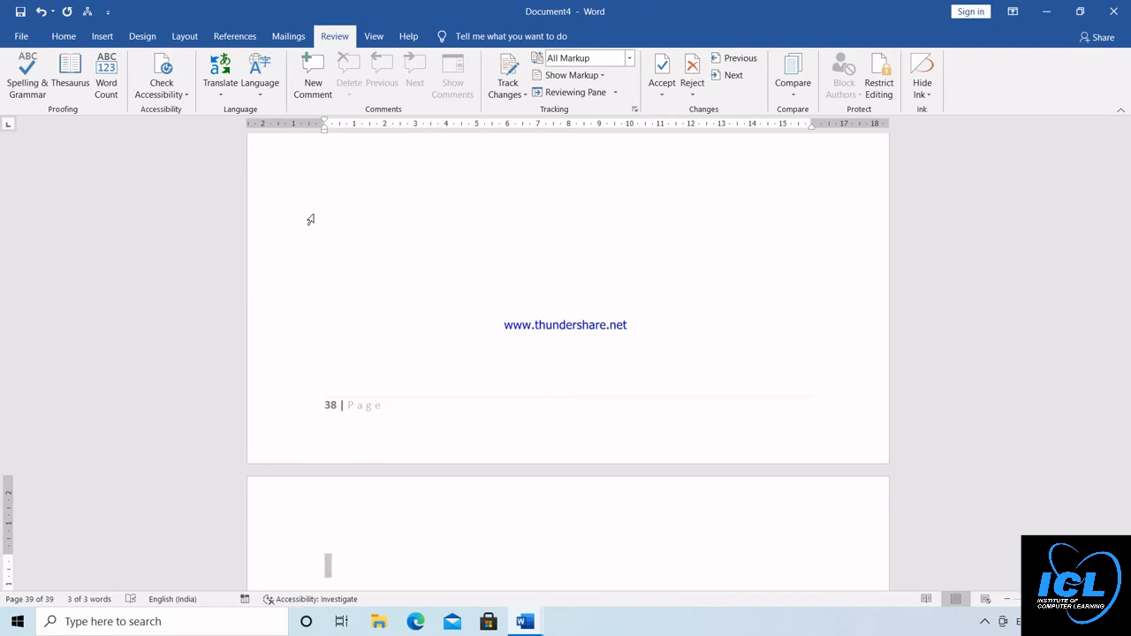
pyautogui.press('Delete')
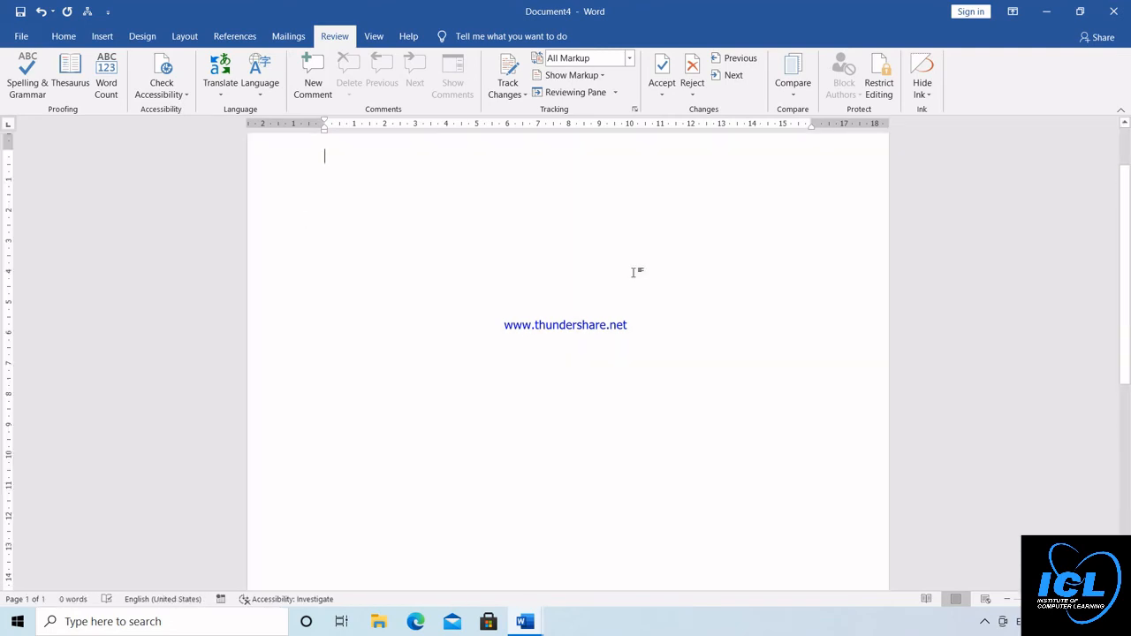
pyautogui.click(1127, 151)
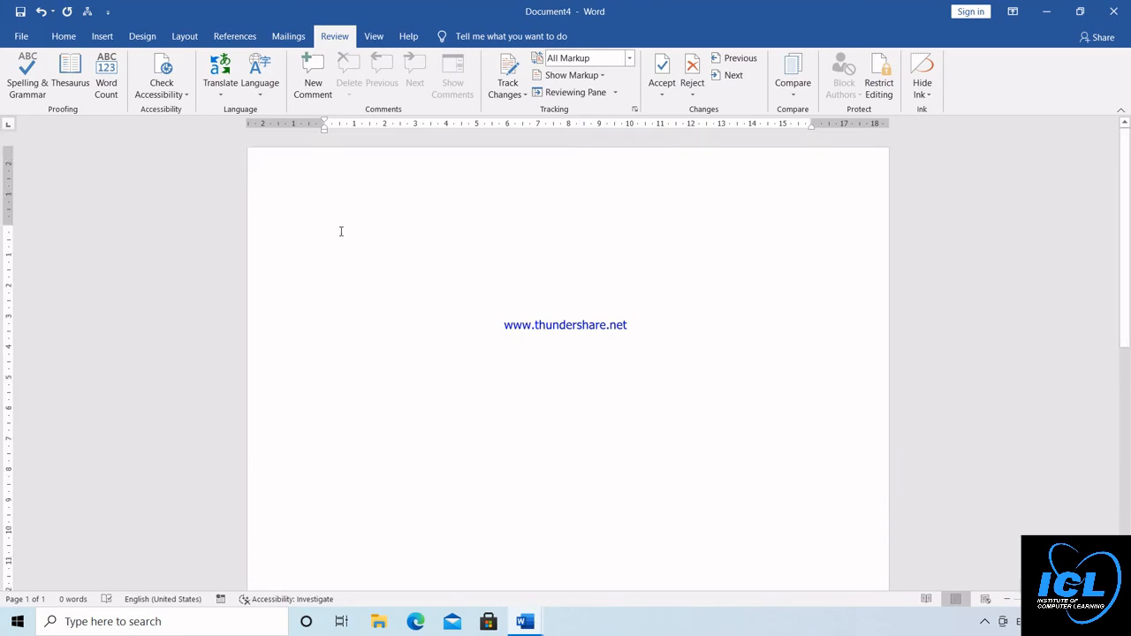
# Generate ten paragraphs of sample text with =RAND(10) and return to the beginning of the document
pyautogui.write('=RA')
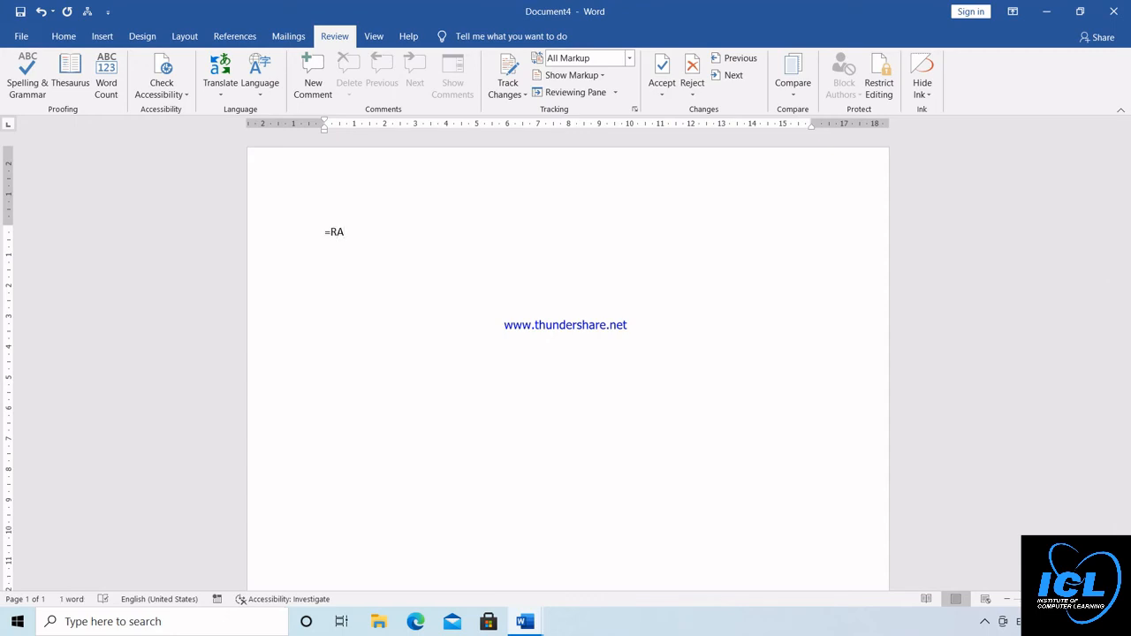
pyautogui.write('ND(10)')
pyautogui.press('Return')
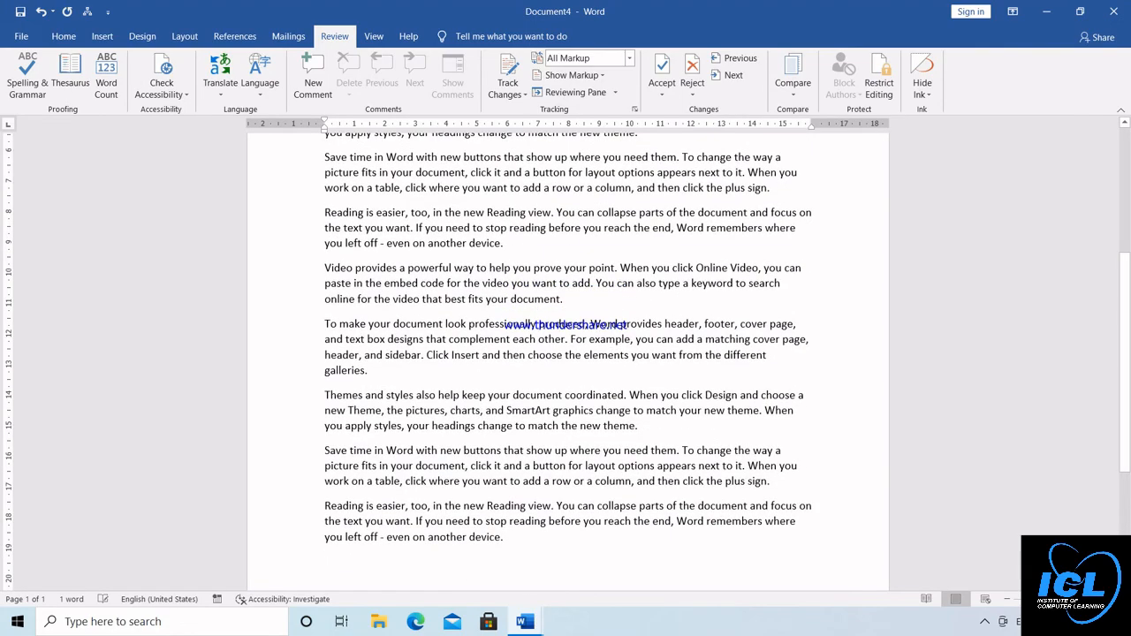
pyautogui.hotkey('ctrl', 'Home')
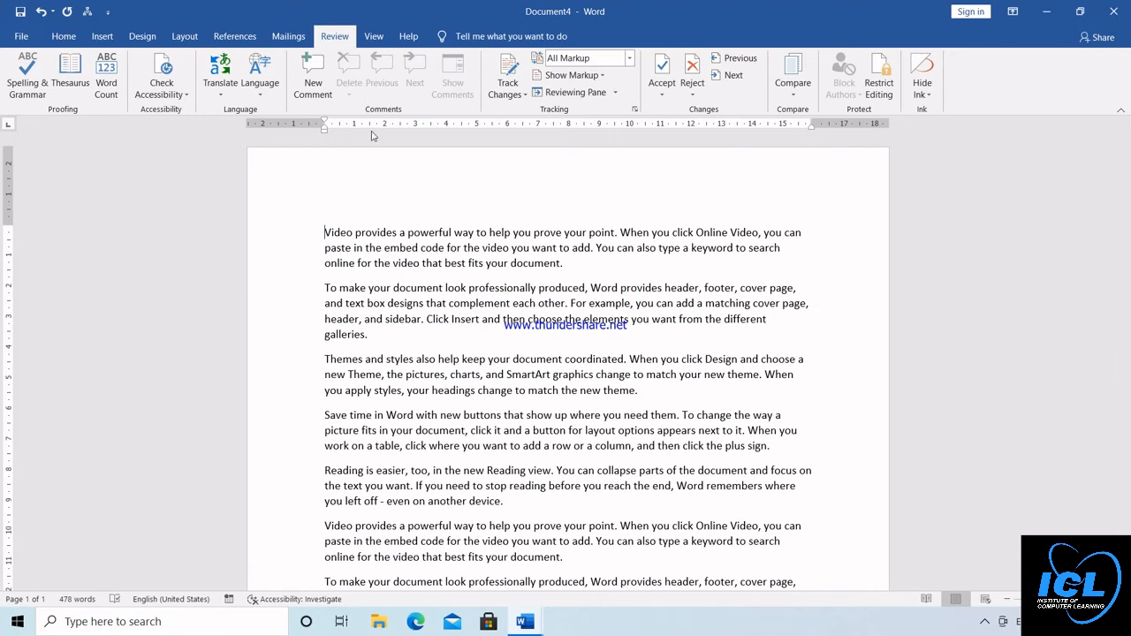
# Restrict formatting to selected styles and editing to No changes (Read only) with an Everyone exception, and enforce protection with a password
pyautogui.click(883, 84)
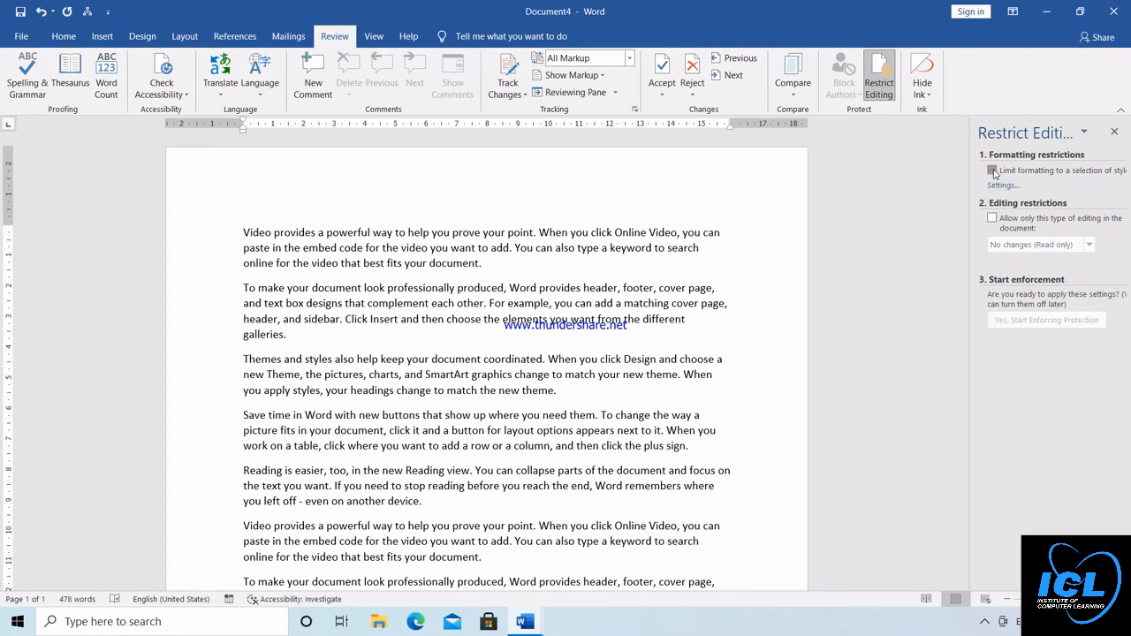
pyautogui.click(994, 172)
pyautogui.click(992, 225)
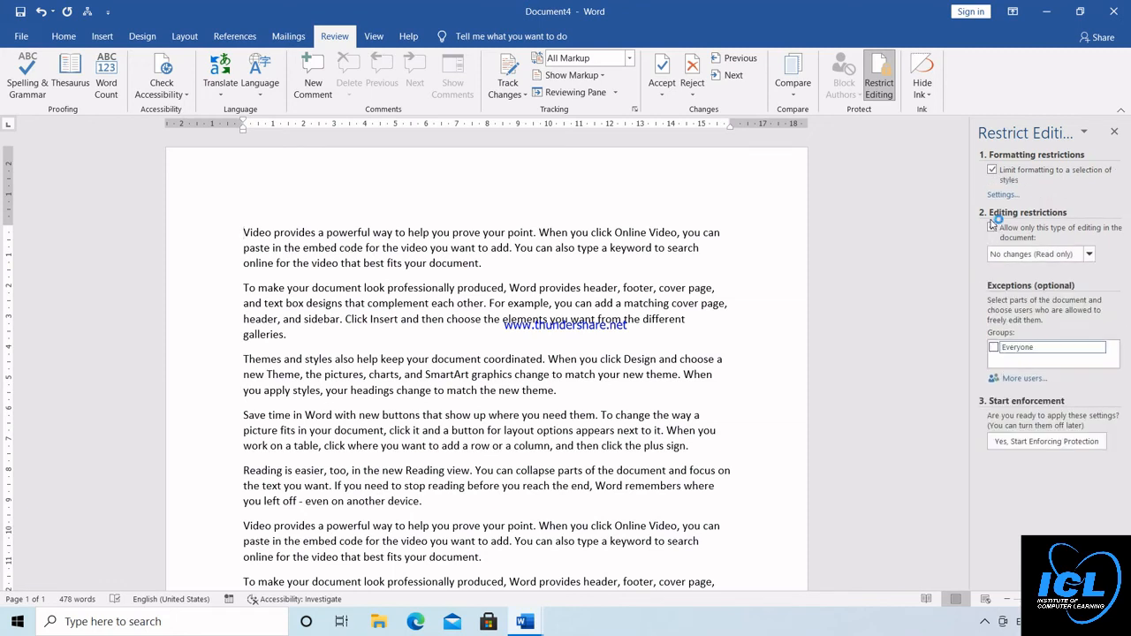
pyautogui.click(994, 347)
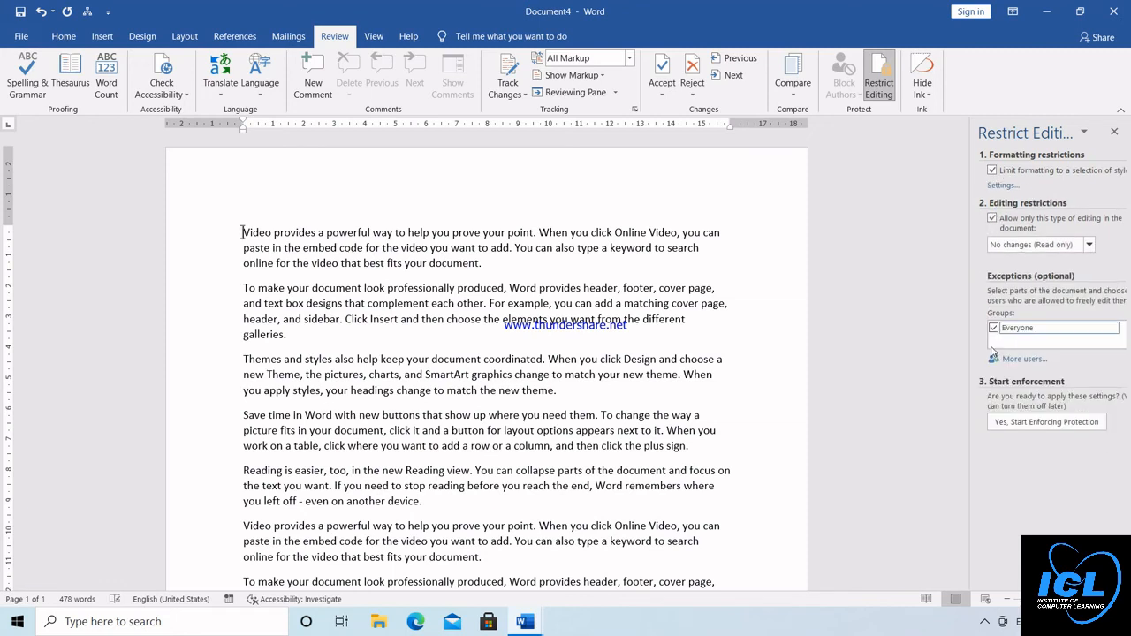
pyautogui.click(1013, 427)
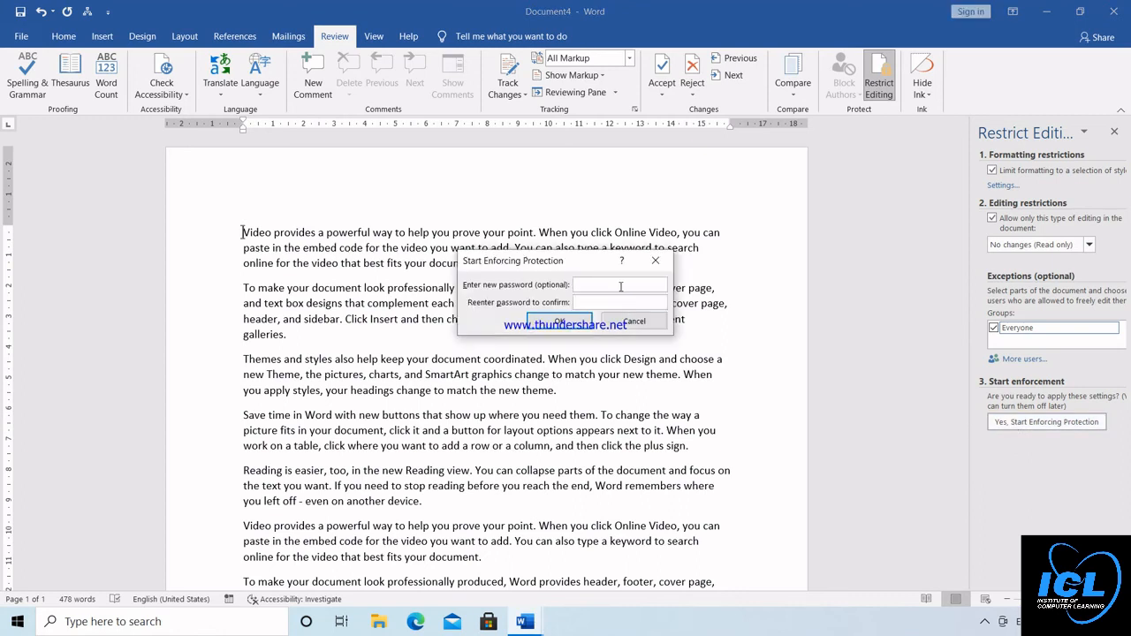
pyautogui.write('1')
pyautogui.click(566, 324)
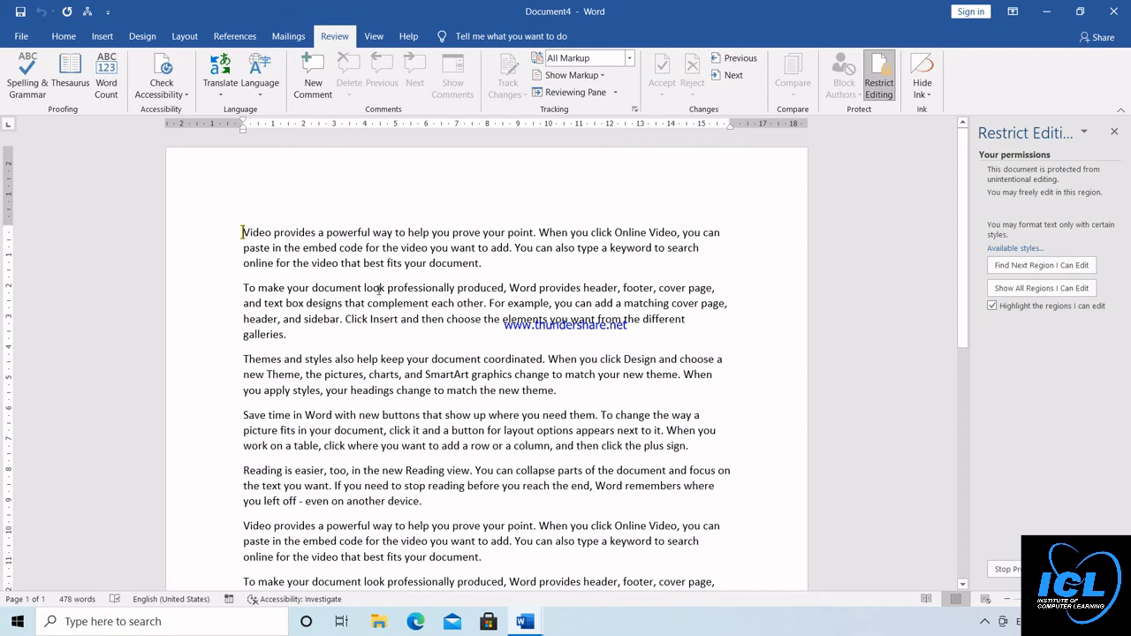
# Test editing the protected text and check which home, insert and design commands remain available
pyautogui.click(364, 263)
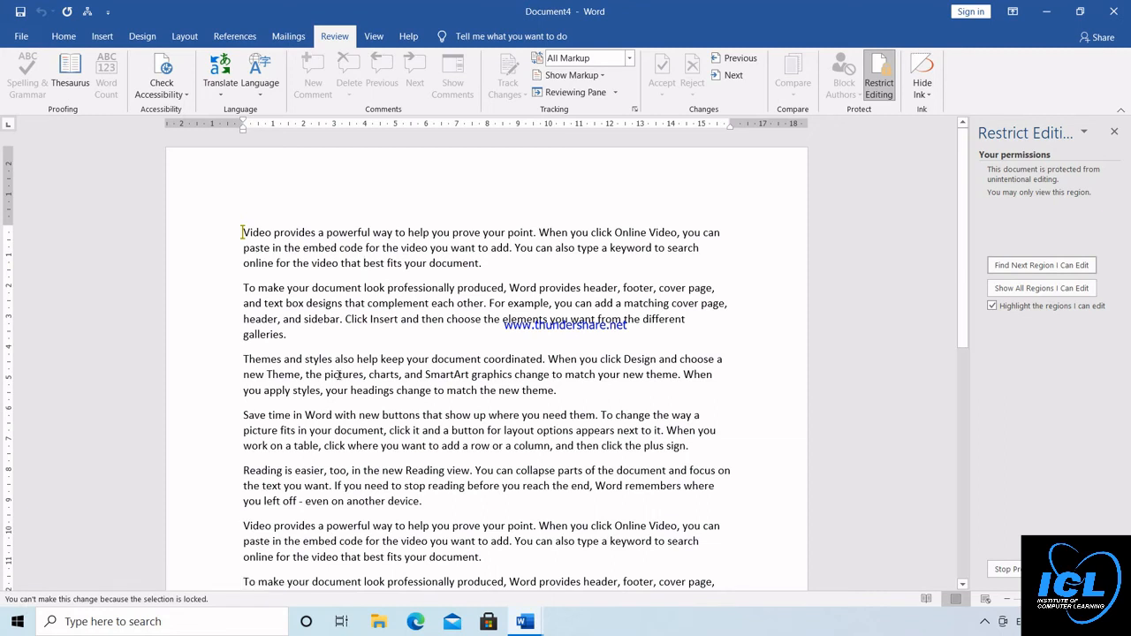
pyautogui.click(64, 36)
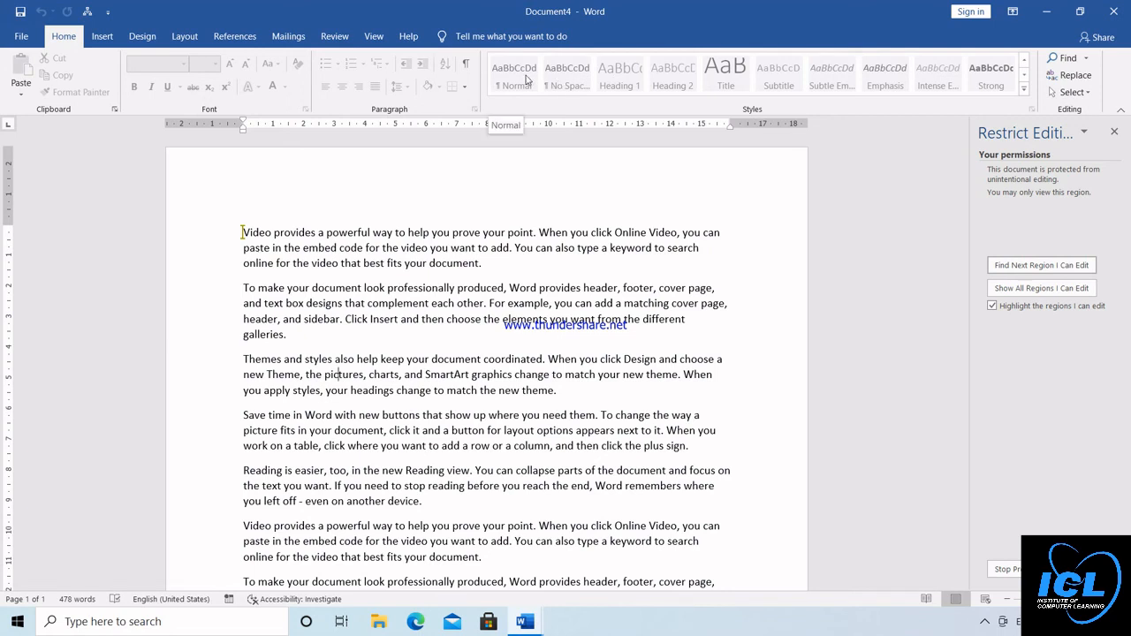
pyautogui.click(103, 39)
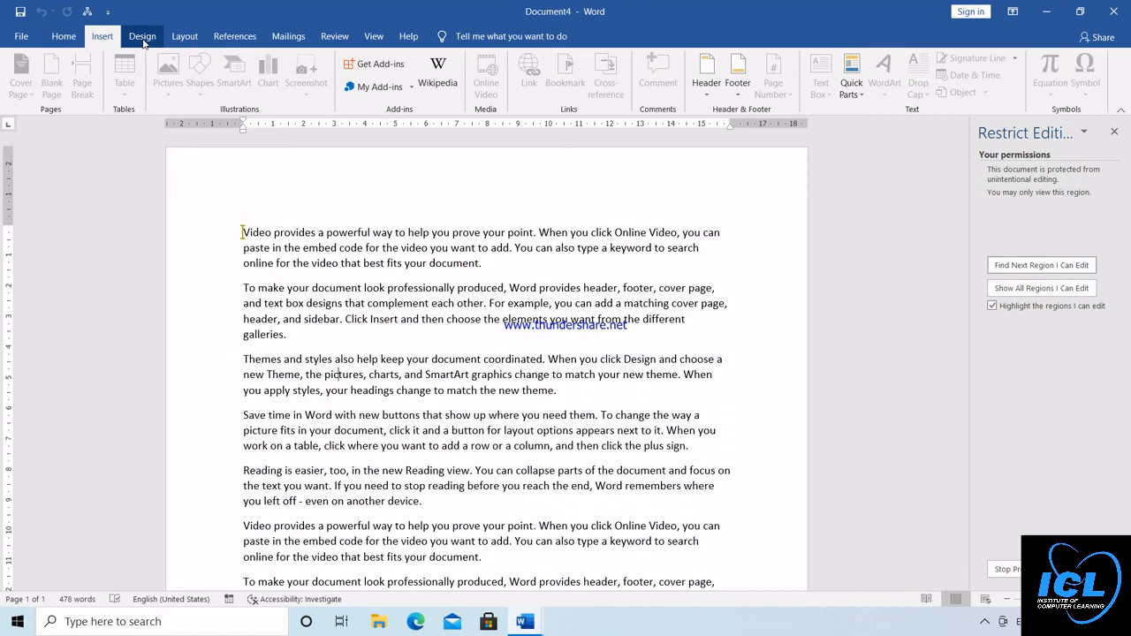
pyautogui.click(143, 39)
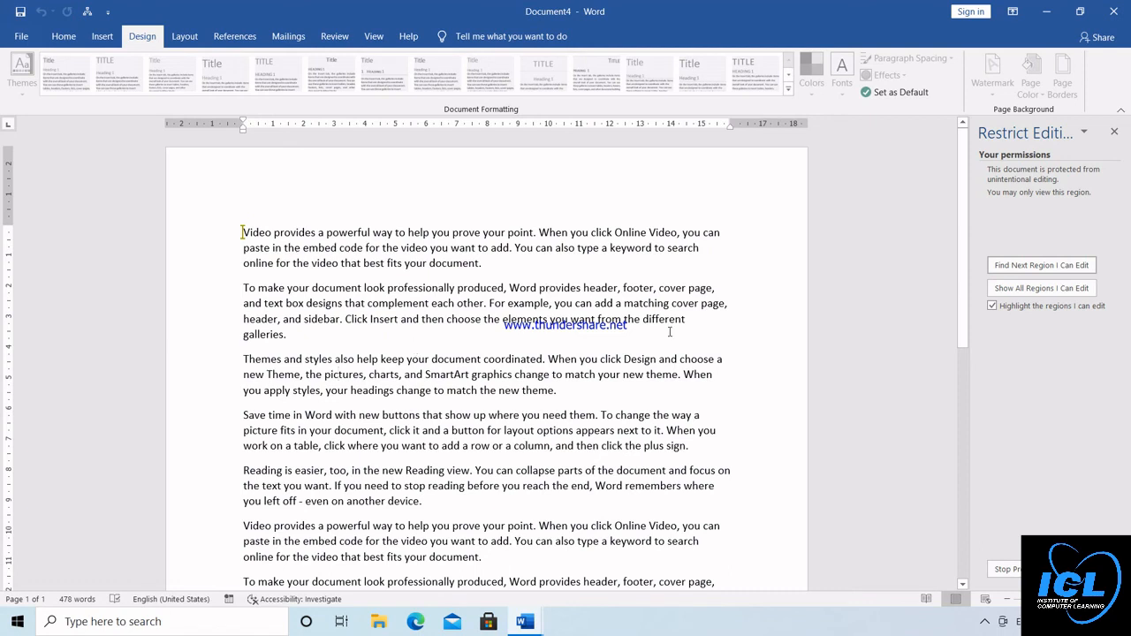
# Stop the document protection with its password, remove the editing exceptions and both restrictions, and close the restriction settings
pyautogui.click(1008, 575)
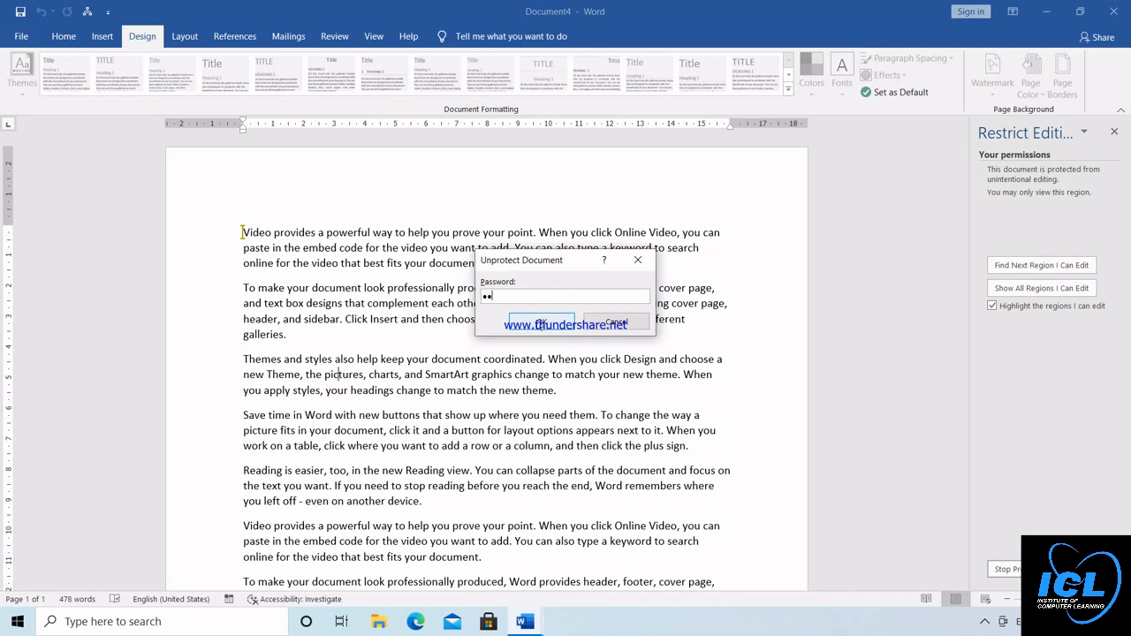
pyautogui.click(541, 323)
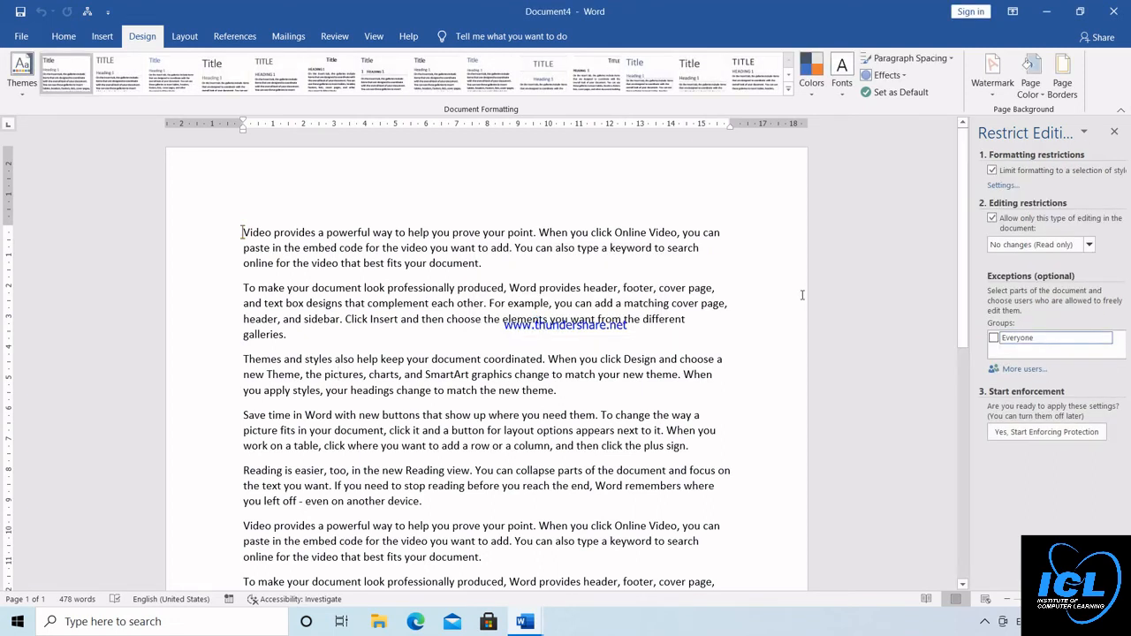
pyautogui.click(992, 219)
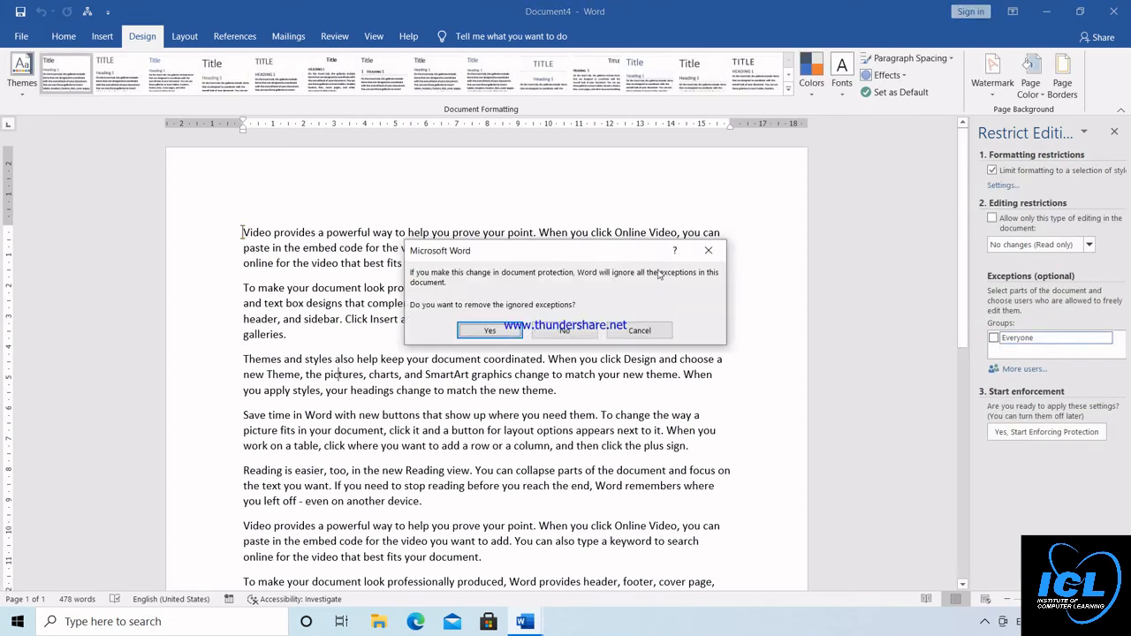
pyautogui.click(489, 330)
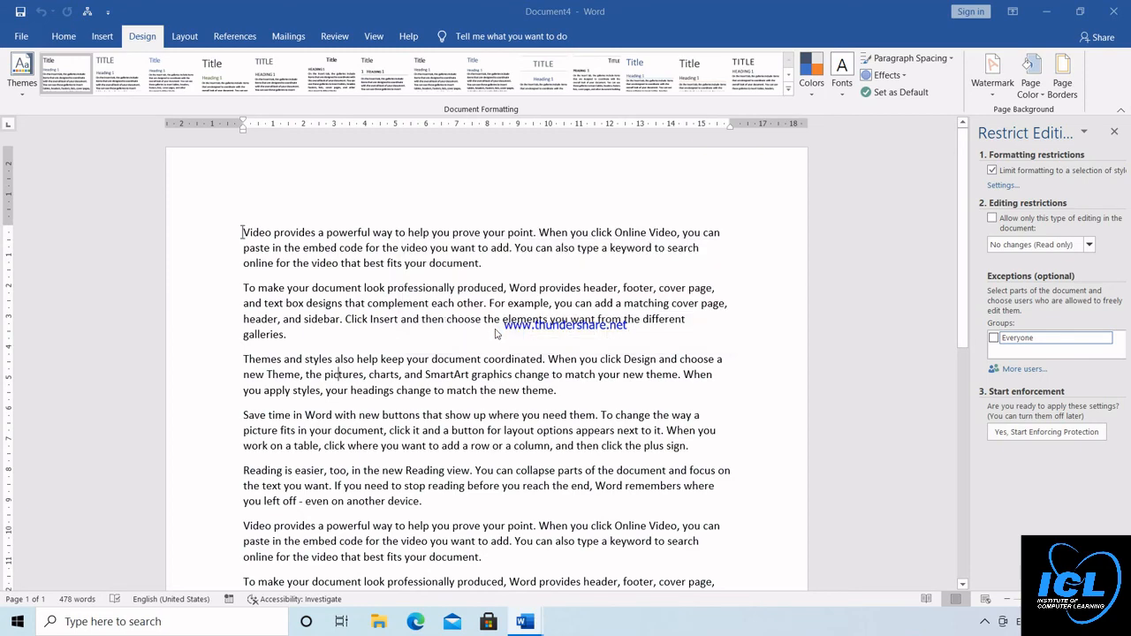
pyautogui.click(993, 171)
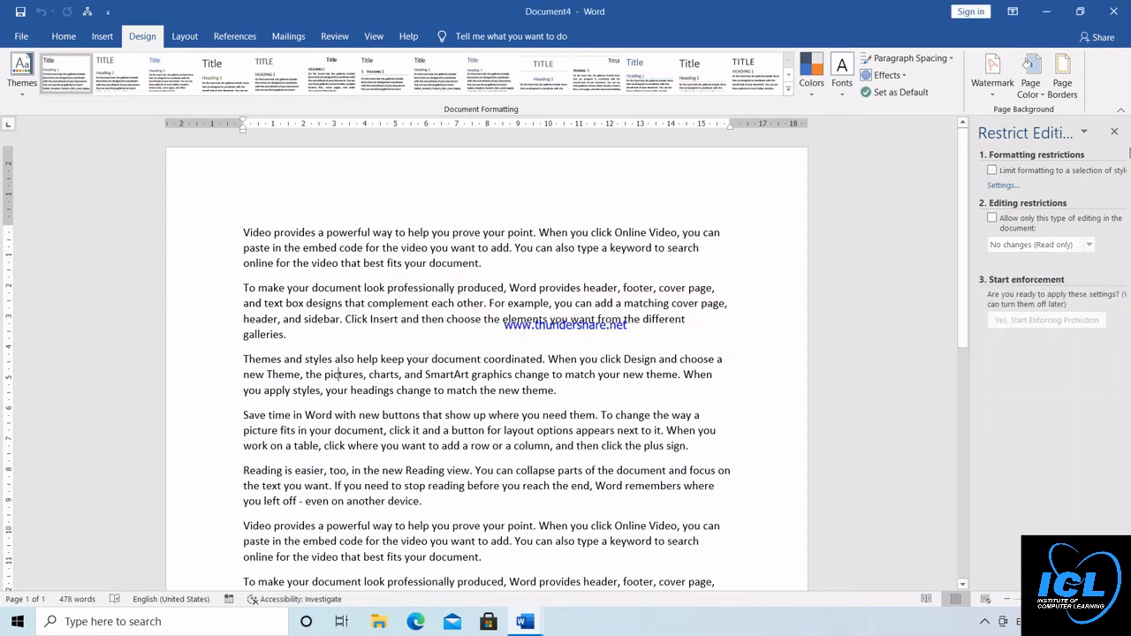
pyautogui.click(1115, 131)
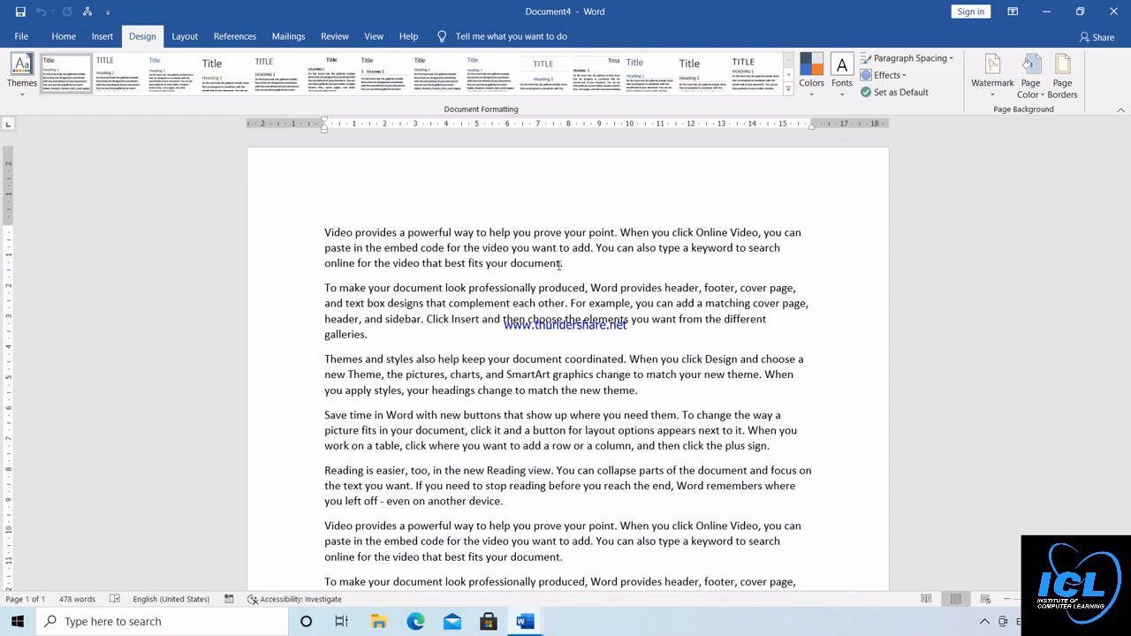
# Make the word "provides" in the first paragraph bold and increase its font size in several increments
pyautogui.click(341, 38)
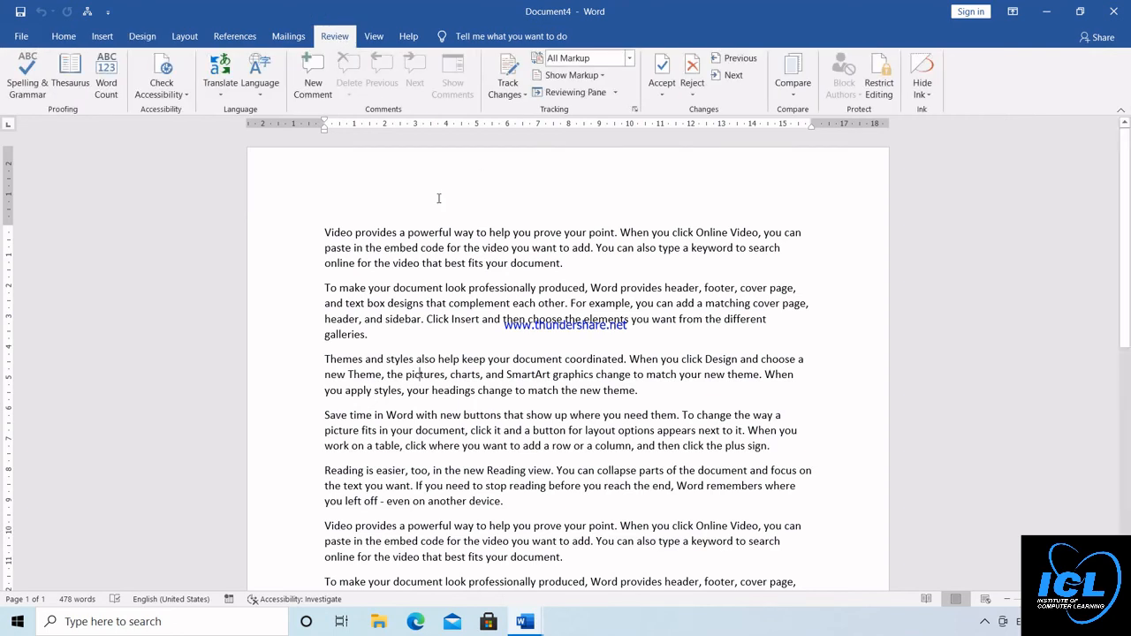
pyautogui.moveTo(355, 234); pyautogui.dragTo(399, 233)
pyautogui.click(406, 213)
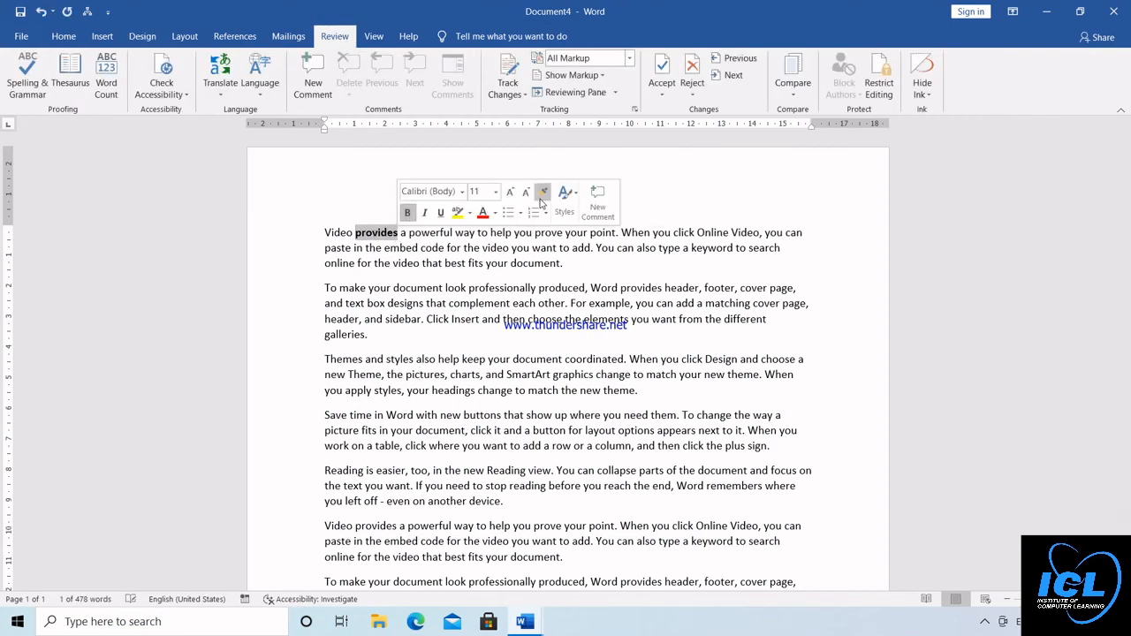
pyautogui.click(510, 192)
pyautogui.click(510, 193)
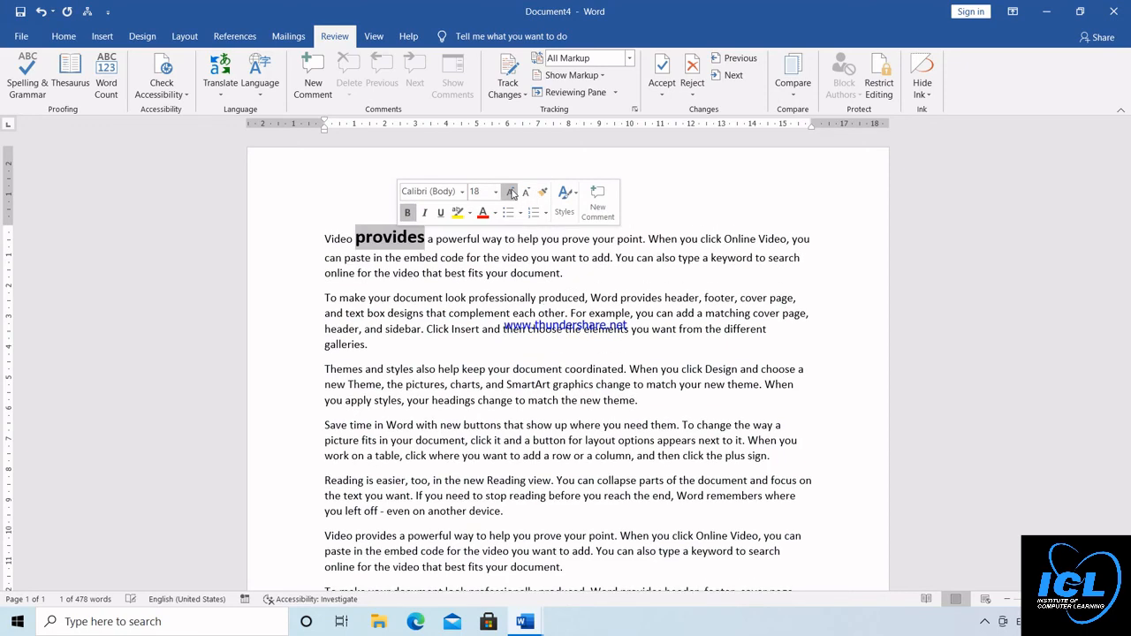
pyautogui.click(510, 193)
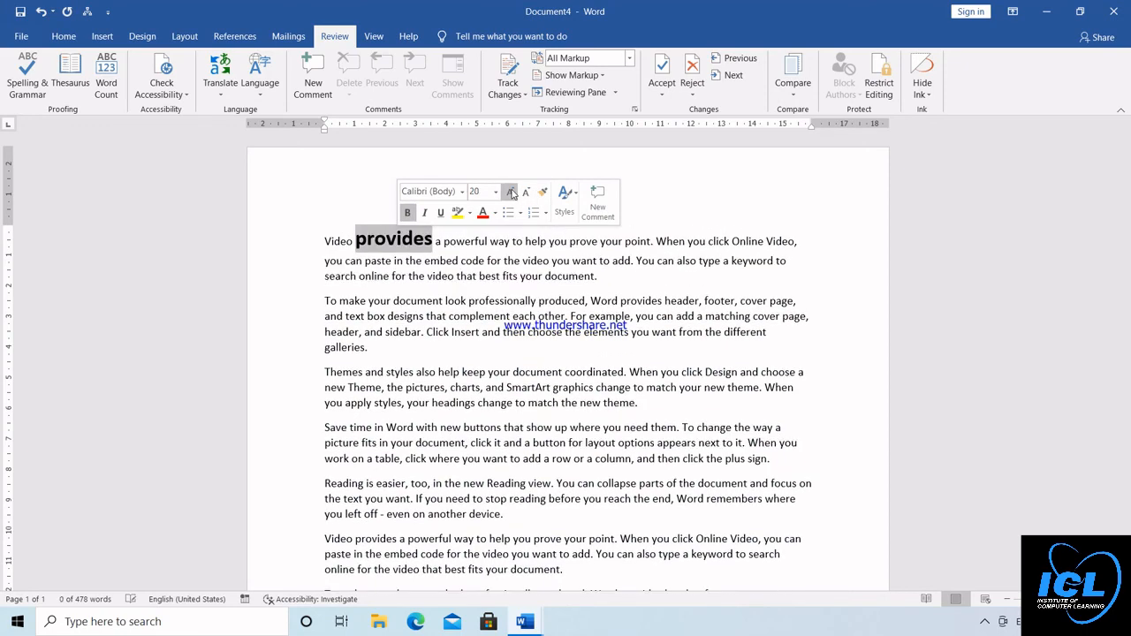
# Add a comment to "provides" reading "KFJGHDKFDHFGDHGDHDHDGFHDFGJFGSDFFDHFGDSHFGDSLFS", "FSFHGSFHDFLAGSDFASD" and "FSFHSFLSDFSDH" on separate lines
pyautogui.click(311, 80)
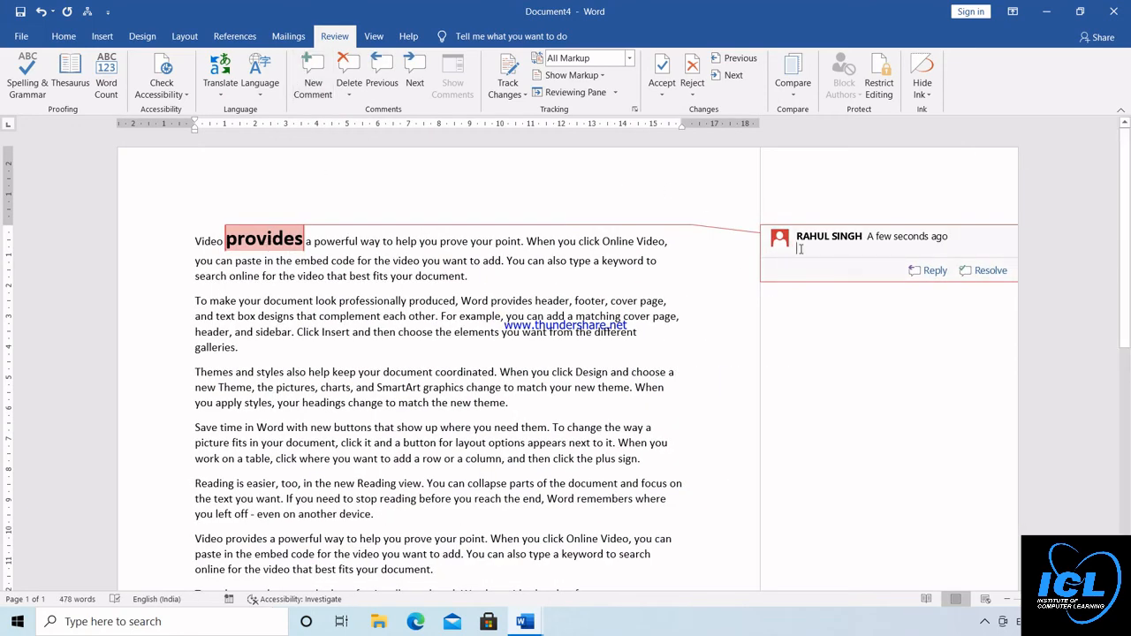
pyautogui.write('KFJGHDKFDHFGDHGDHDHDGFH')
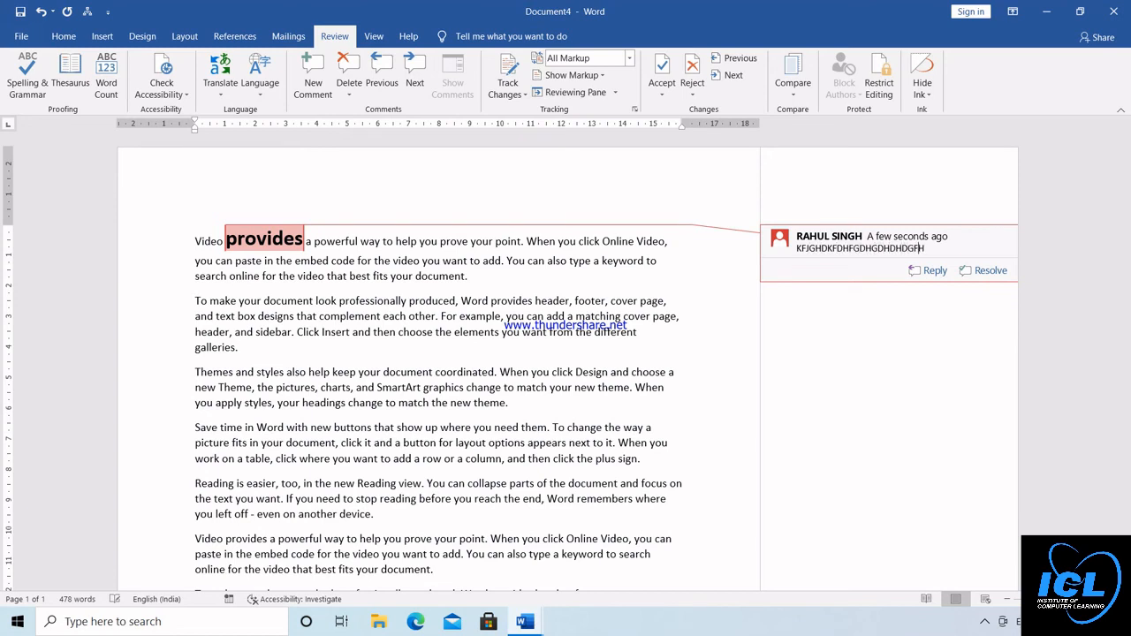
pyautogui.write('DFGJFGSDFFDHFGDSHFGDSLF')
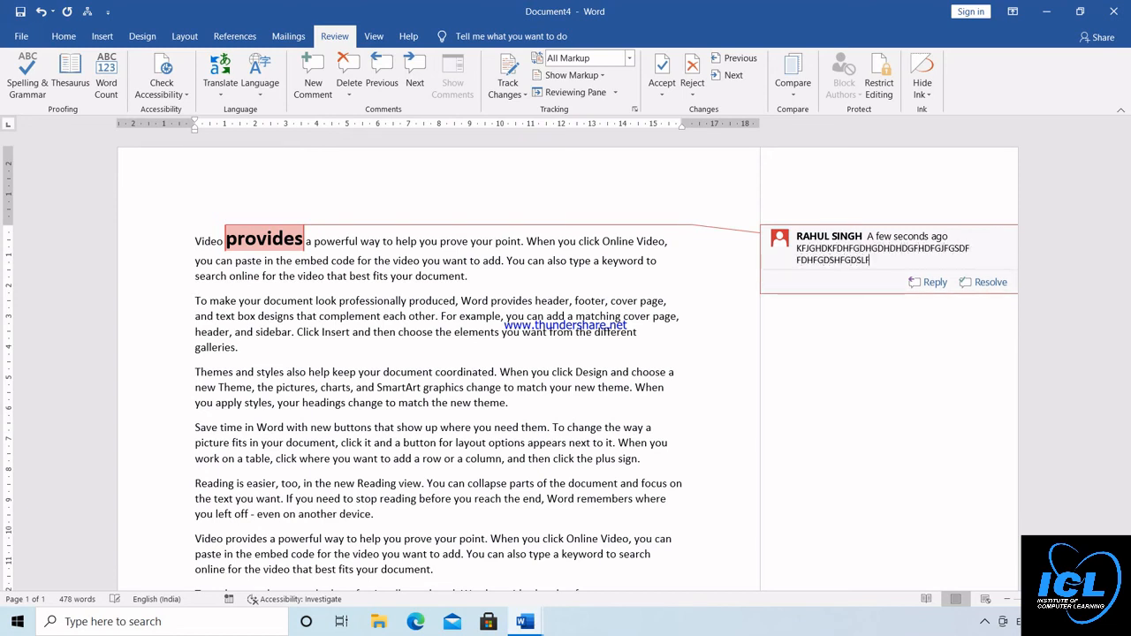
pyautogui.write('S')
pyautogui.press('Return')
pyautogui.write('FSFHGSFHDFLAGSDFASD')
pyautogui.press('Return')
pyautogui.write('FSFHSFLSDF')
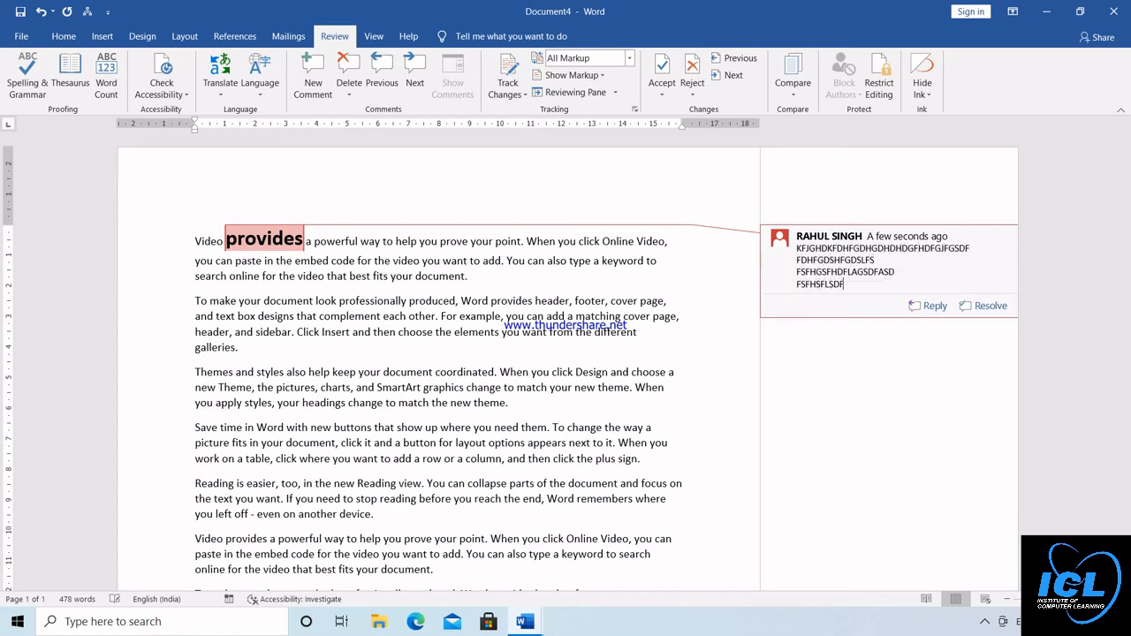
pyautogui.write('SDH')
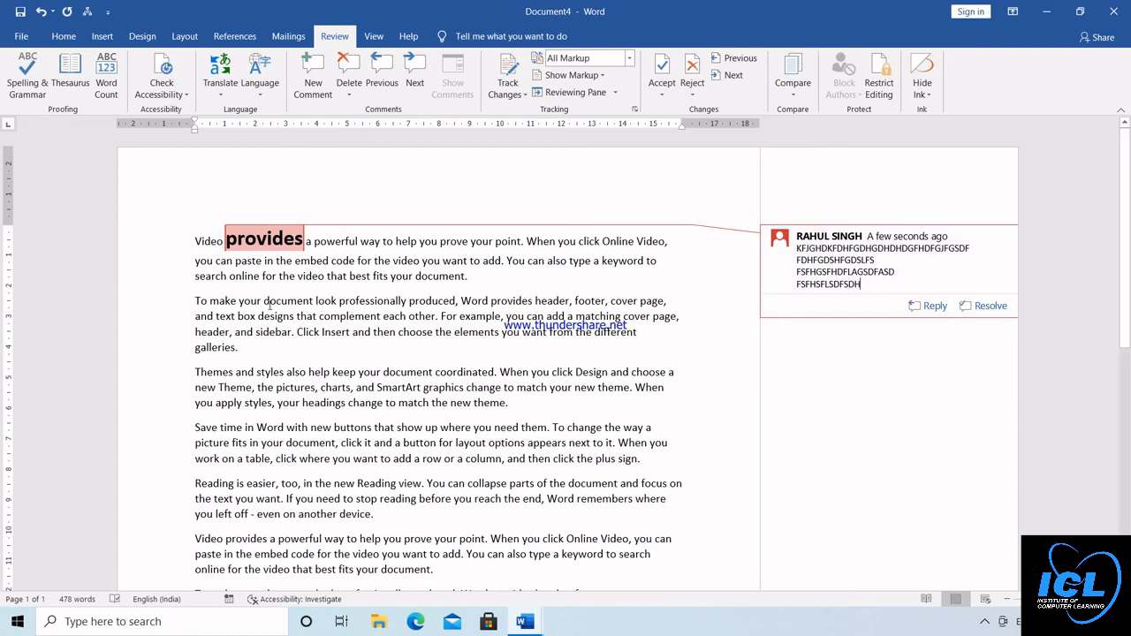
# Make the letters "documen" of "document" in the second paragraph bold and increase their font size
pyautogui.moveTo(268, 302); pyautogui.dragTo(309, 302)
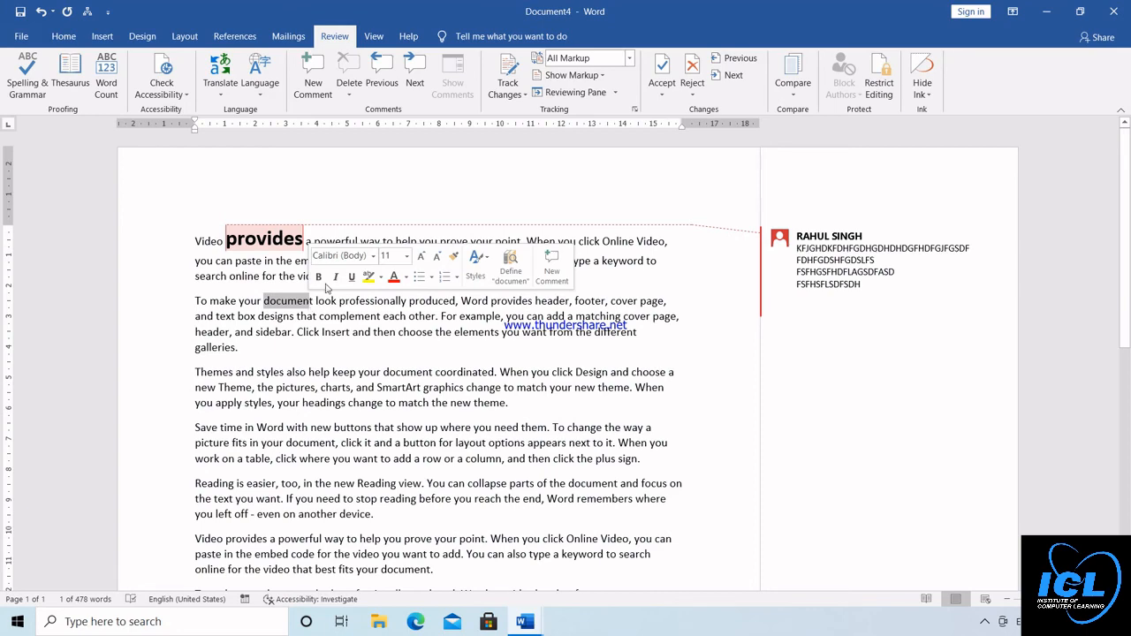
pyautogui.click(318, 277)
pyautogui.click(422, 256)
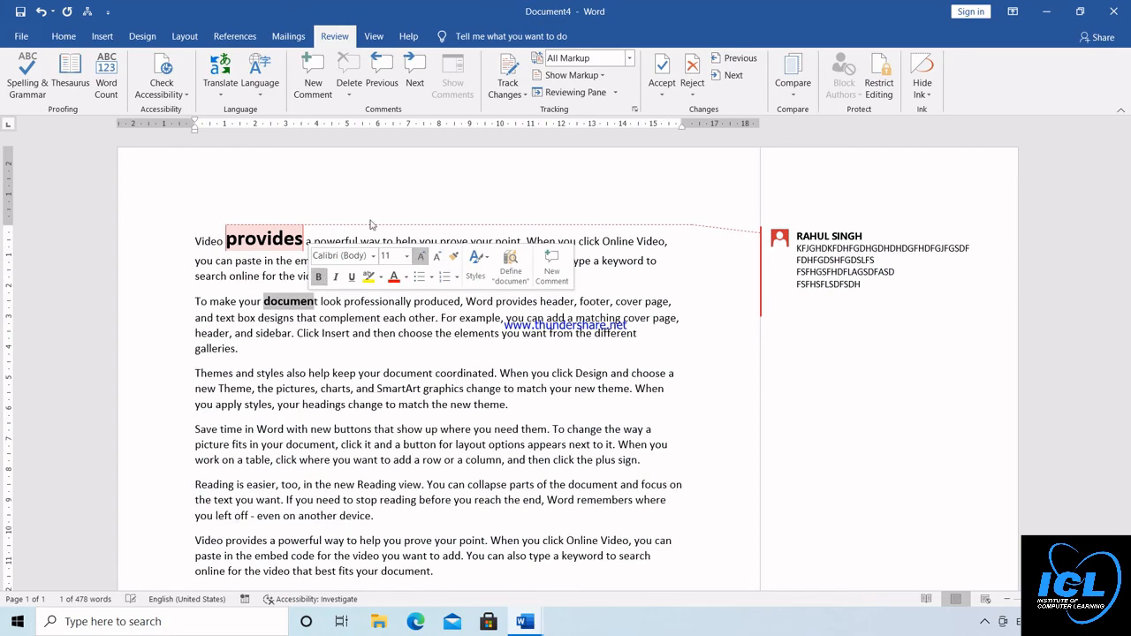
# Add a comment to the enlarged "documen" text reading "FHGSDHFKGSS", "CXBHFGDYS", "EFGEYFGFSD" and "SEFIEGYEW" on separate lines
pyautogui.click(314, 84)
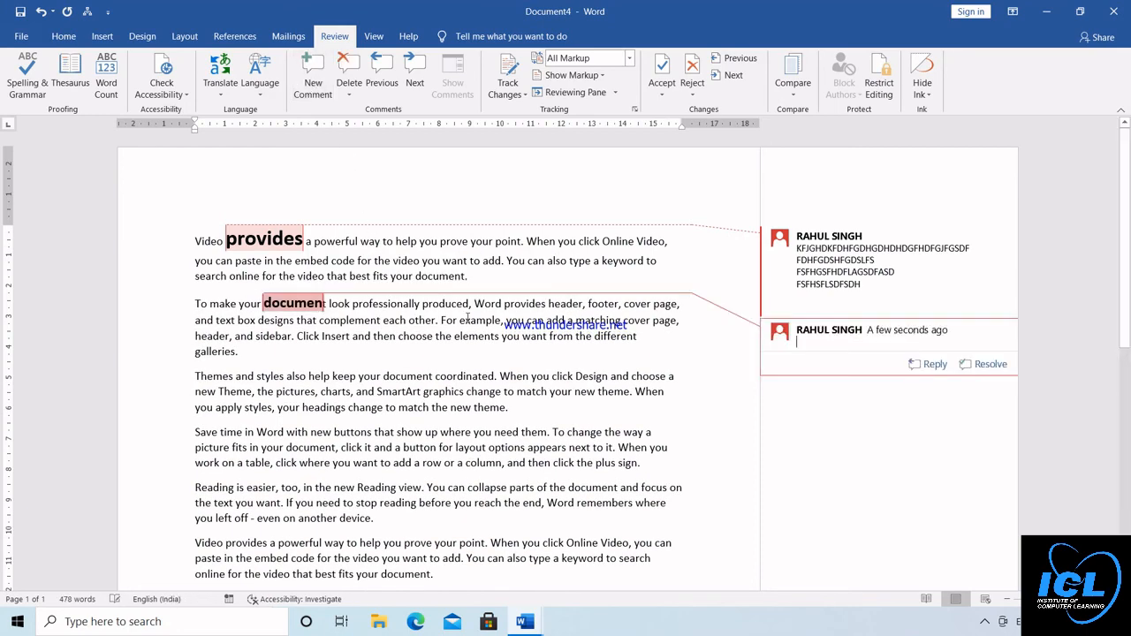
pyautogui.write('FHGSDHFKGSS')
pyautogui.press('Return')
pyautogui.write('CXBHFGDYS')
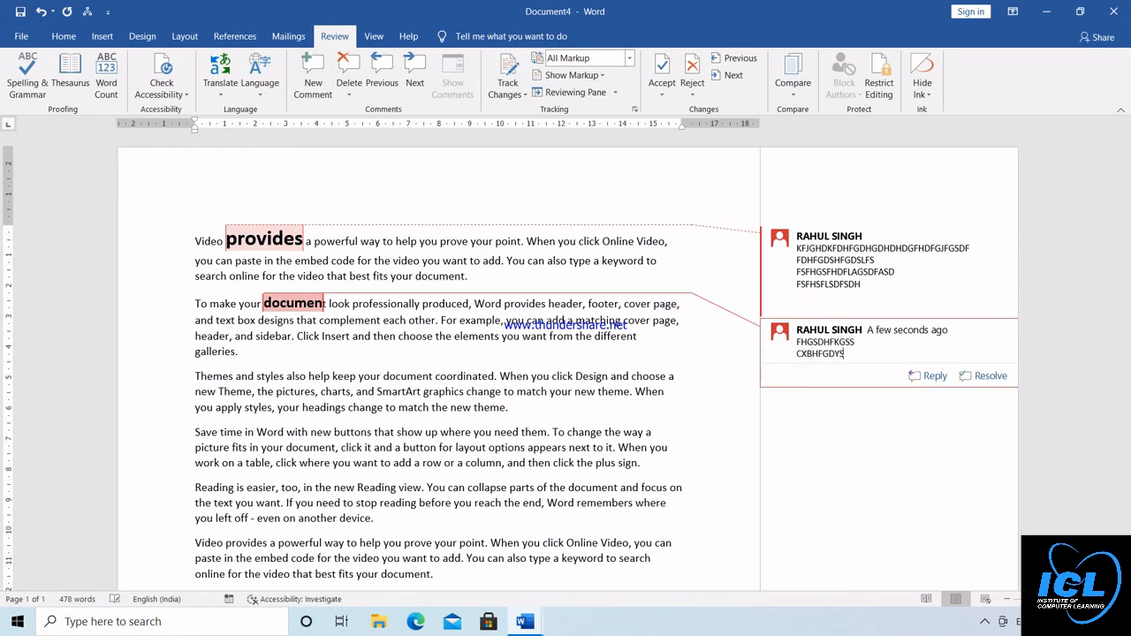
pyautogui.press('Return')
pyautogui.write('EFGEYFGFSD')
pyautogui.press('Return')
pyautogui.write('SEFIEGYEW')
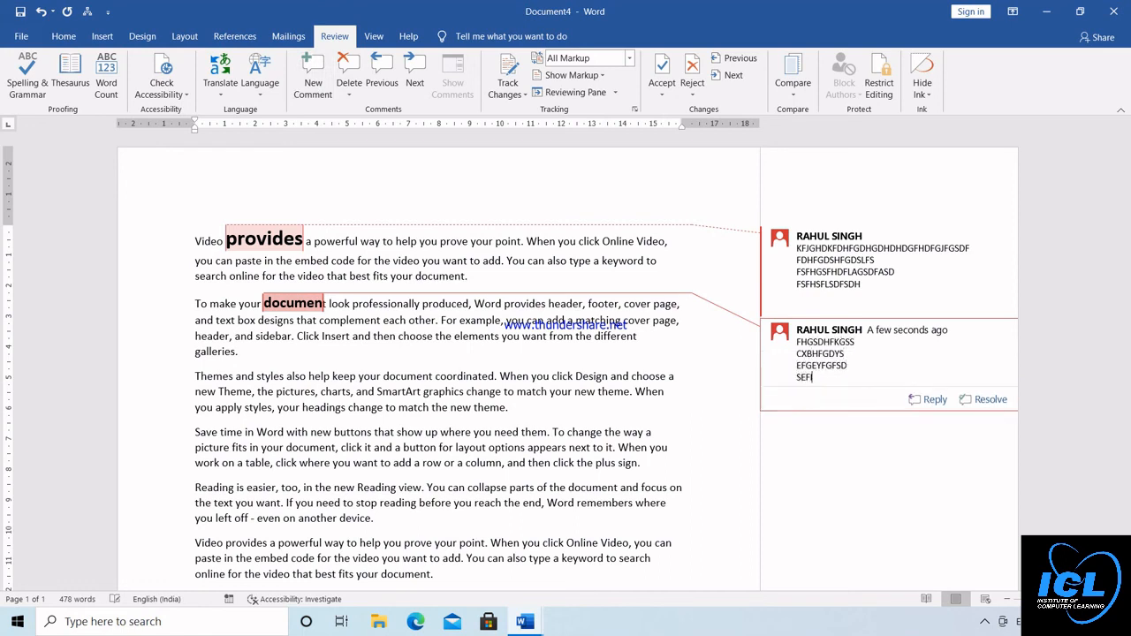
pyautogui.click(476, 359)
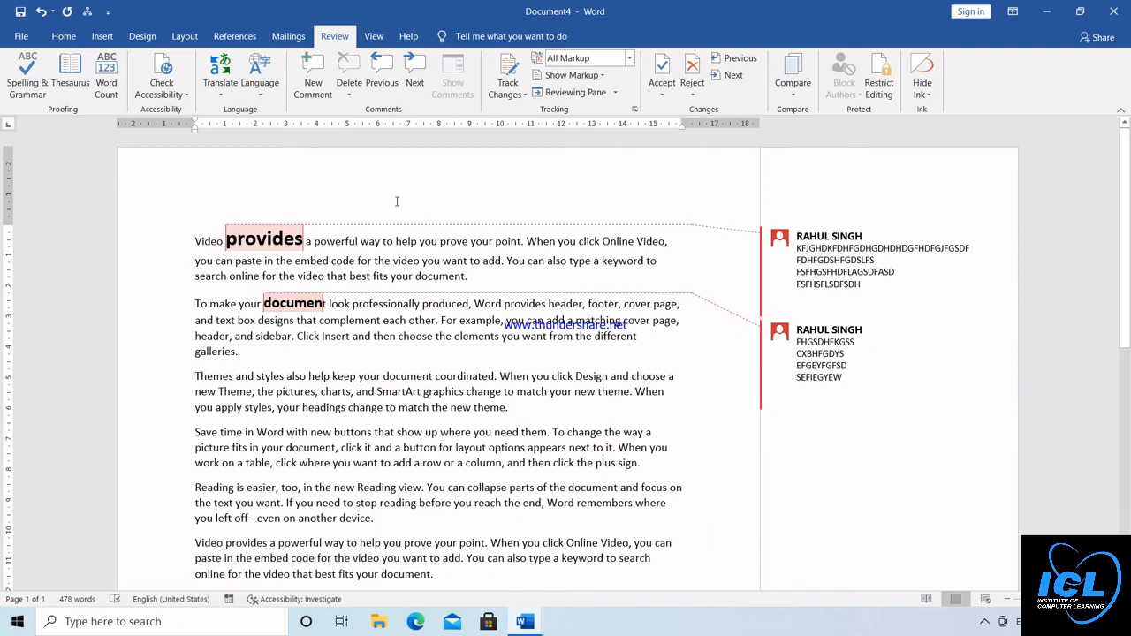
# Step forward through the comments attached to the first and second paragraphs
pyautogui.click(410, 75)
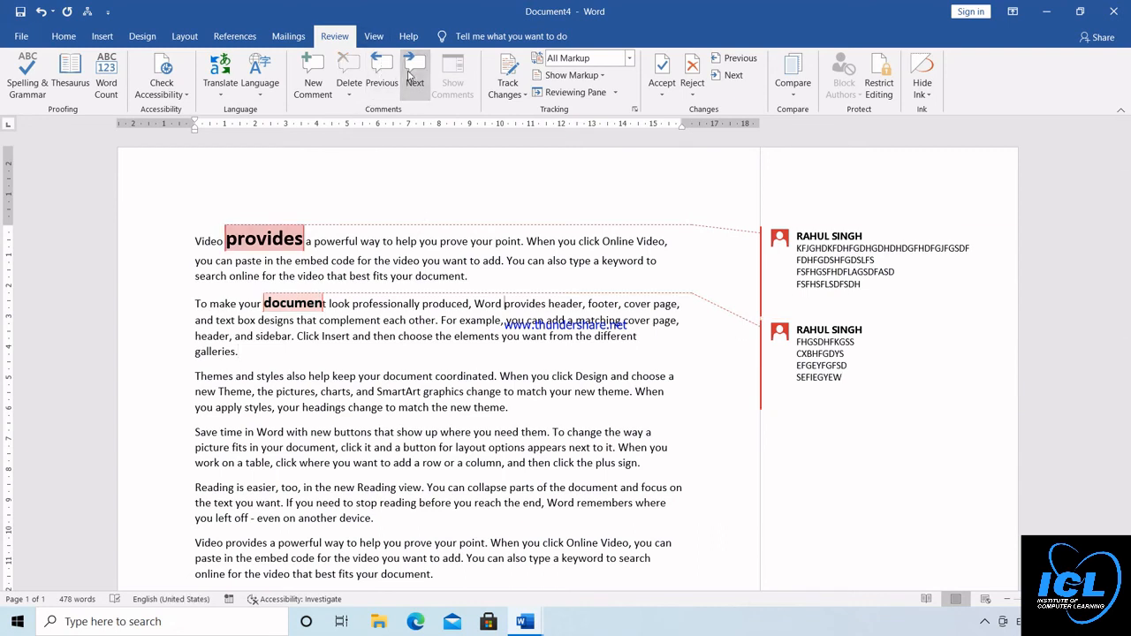
pyautogui.click(410, 75)
pyautogui.click(410, 75)
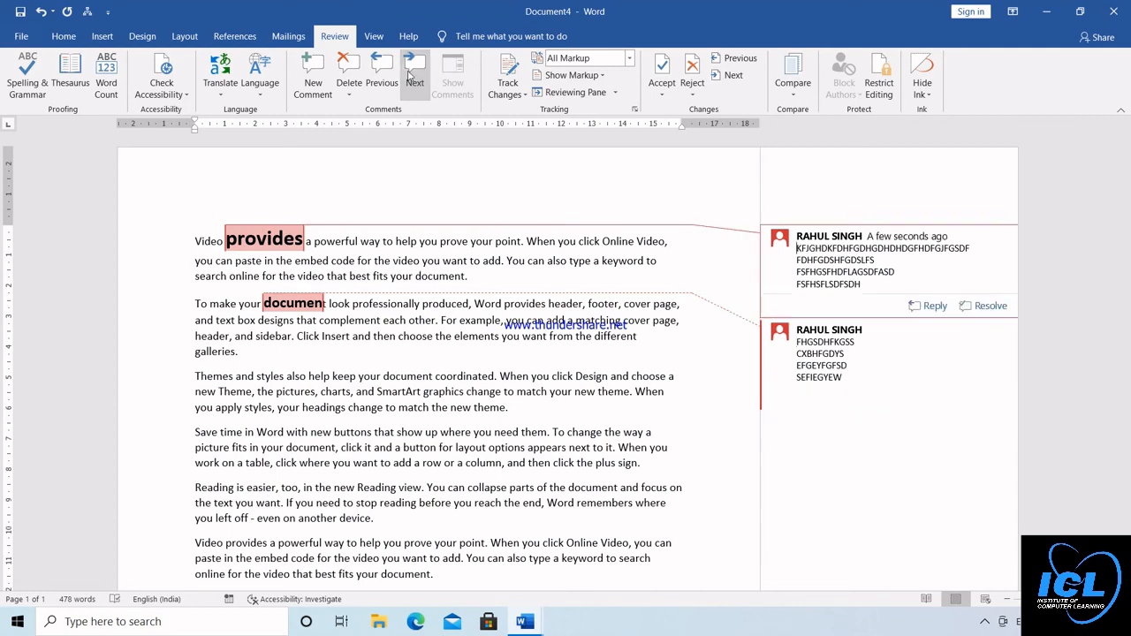
pyautogui.click(409, 75)
# Delete the comment on "documen" and the comment on "provides"
pyautogui.click(349, 79)
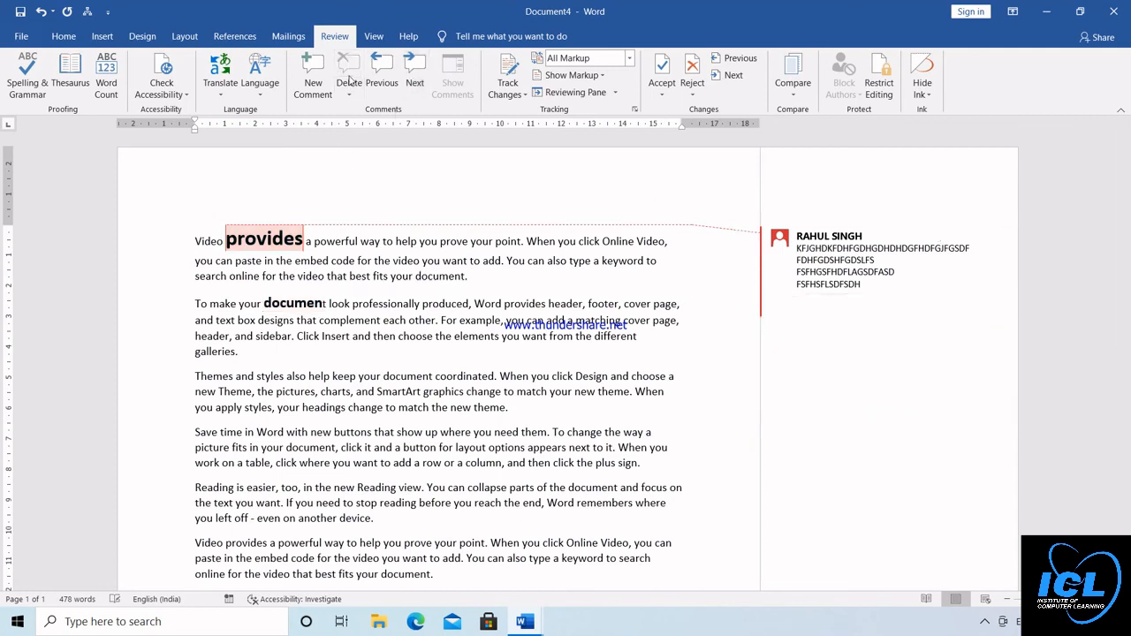
pyautogui.click(284, 236)
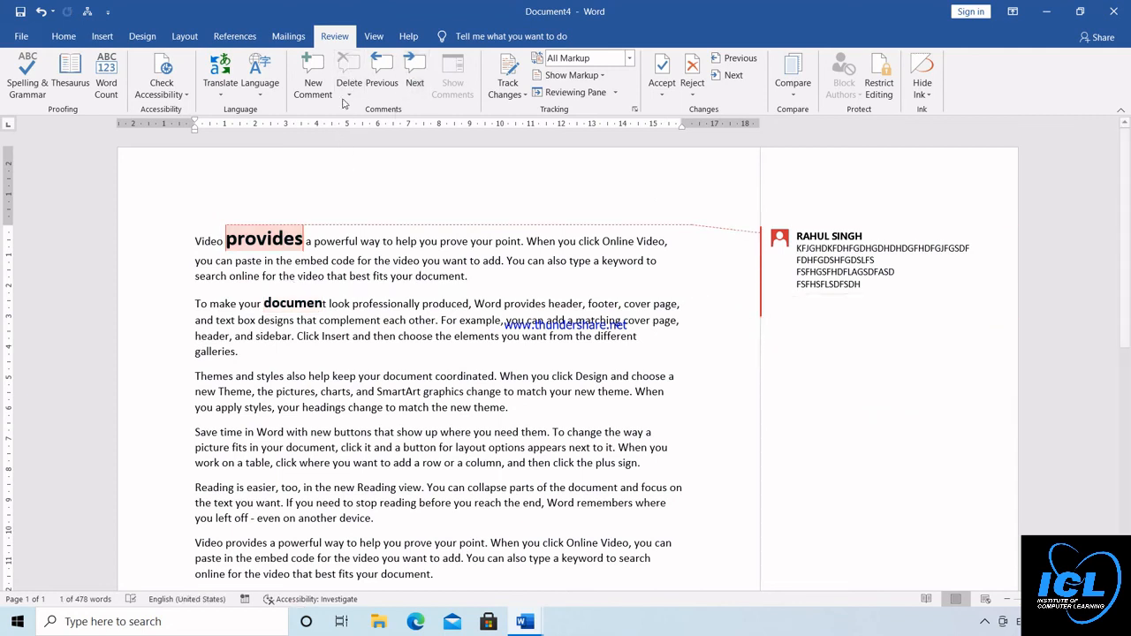
pyautogui.click(350, 75)
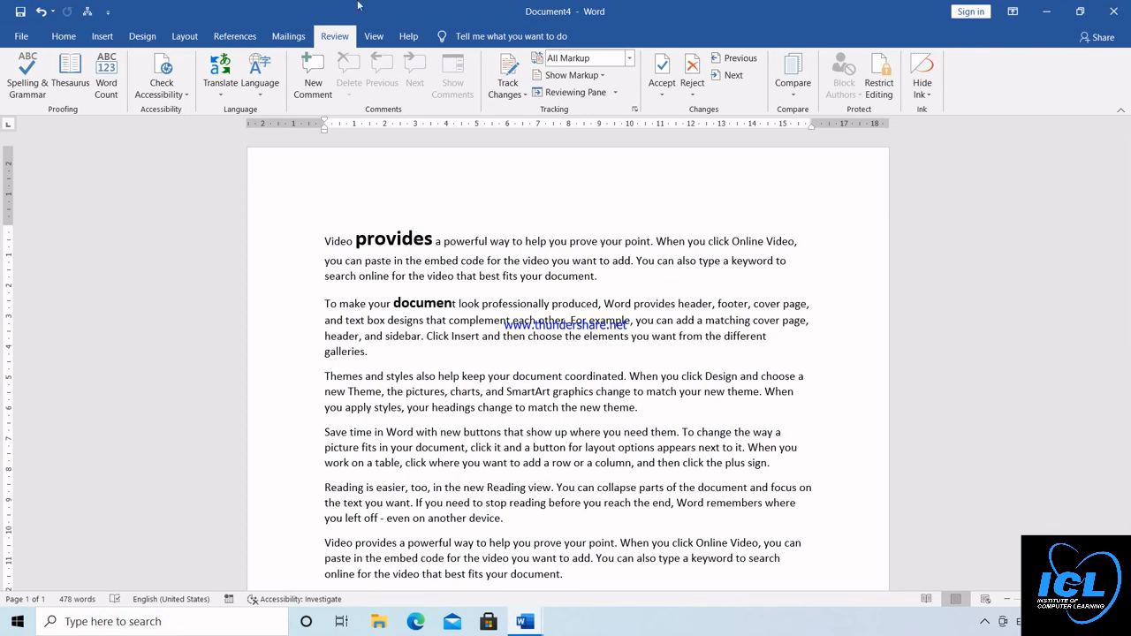
pyautogui.click(375, 39)
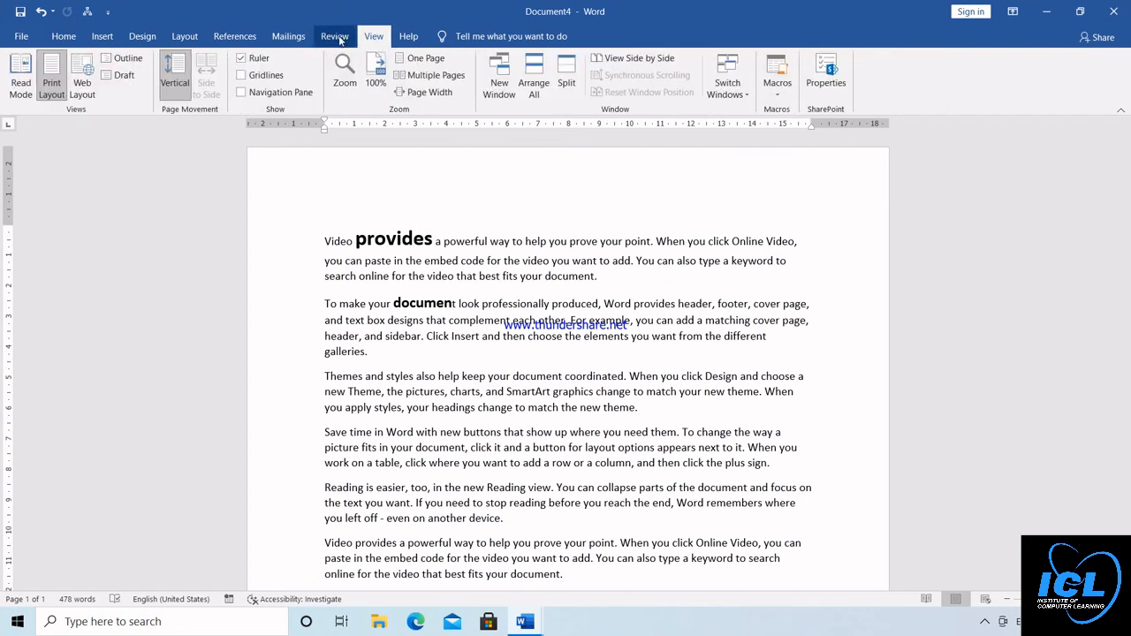
pyautogui.click(337, 39)
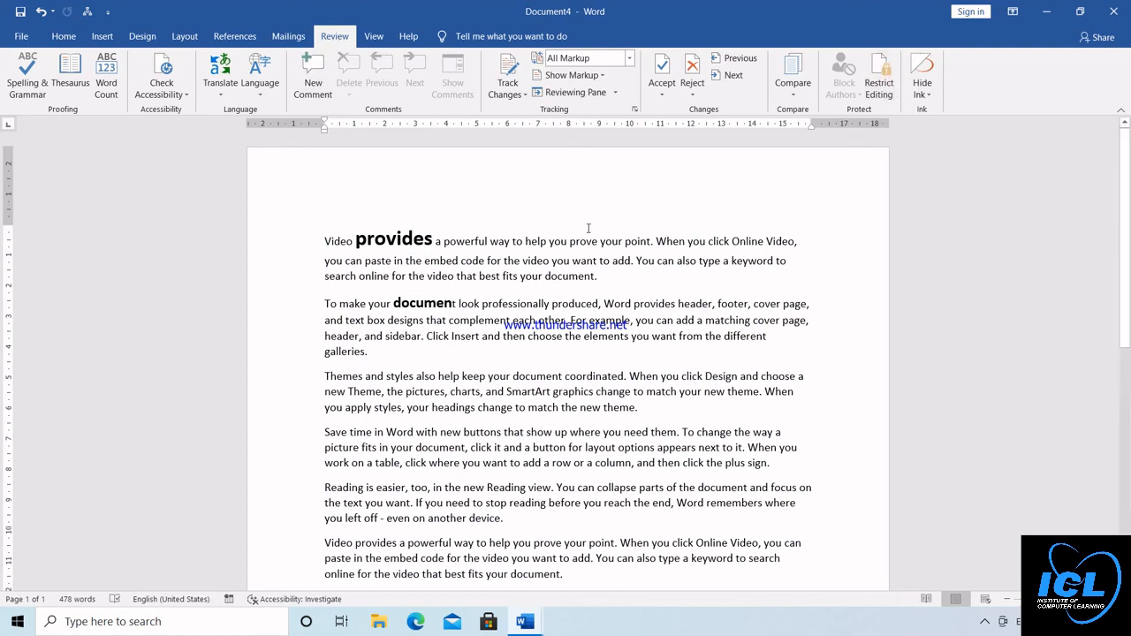
pyautogui.click(64, 37)
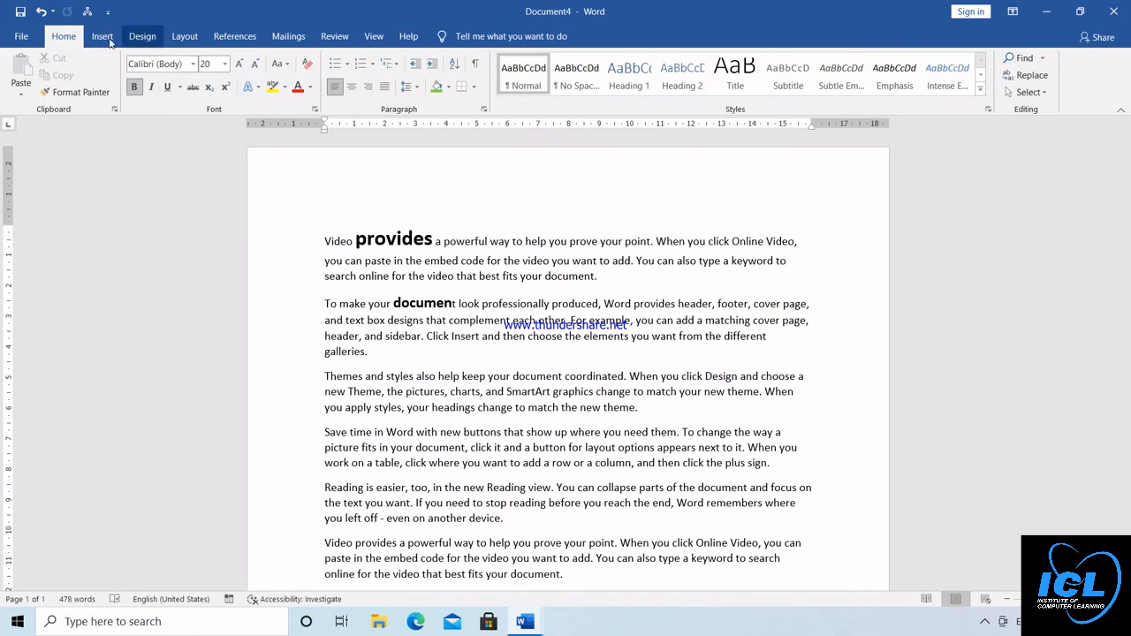
pyautogui.click(103, 38)
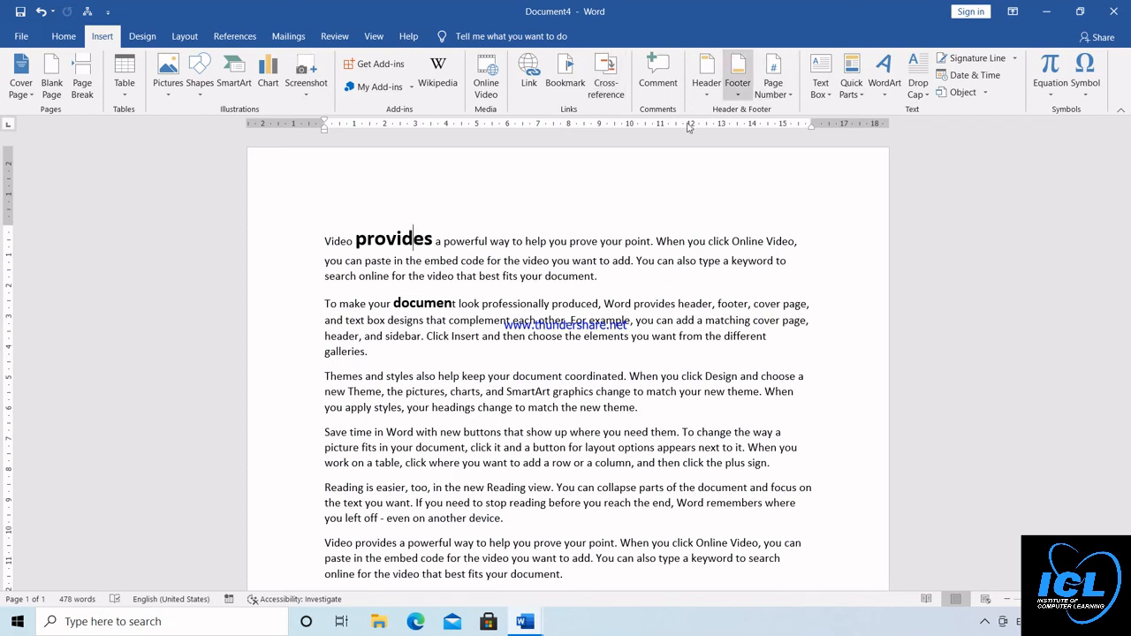
pyautogui.click(142, 39)
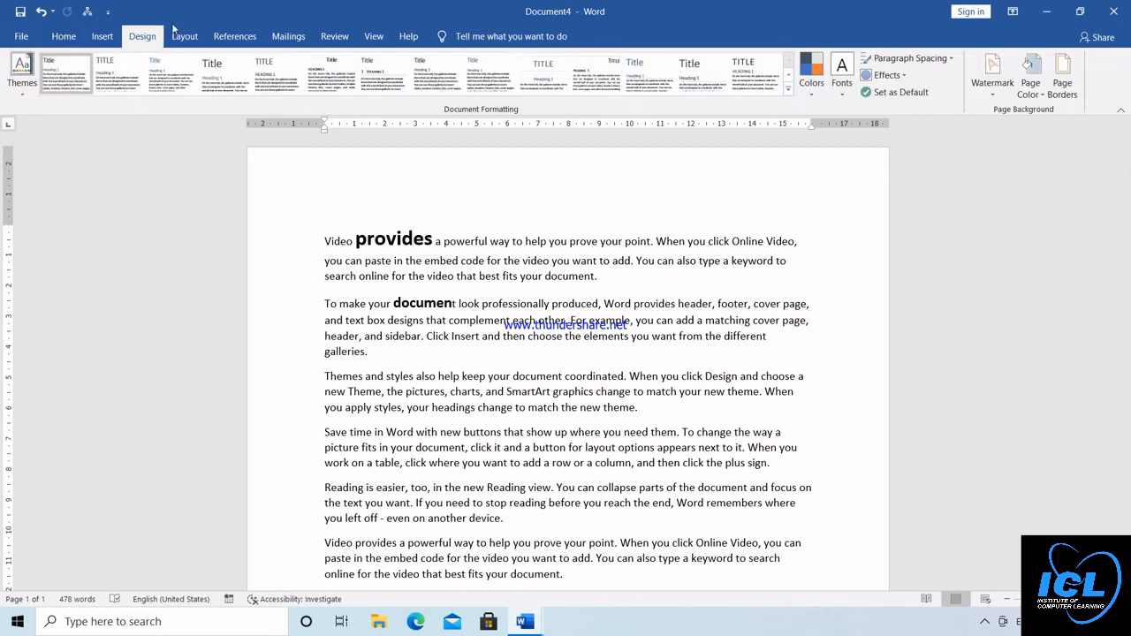
pyautogui.click(181, 38)
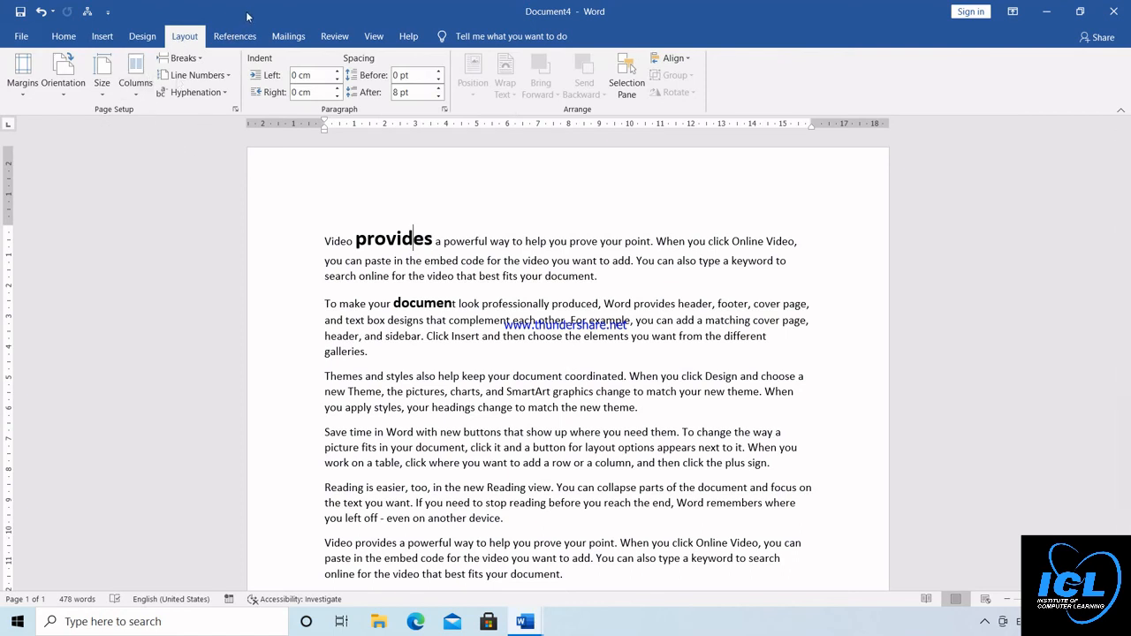
pyautogui.click(336, 39)
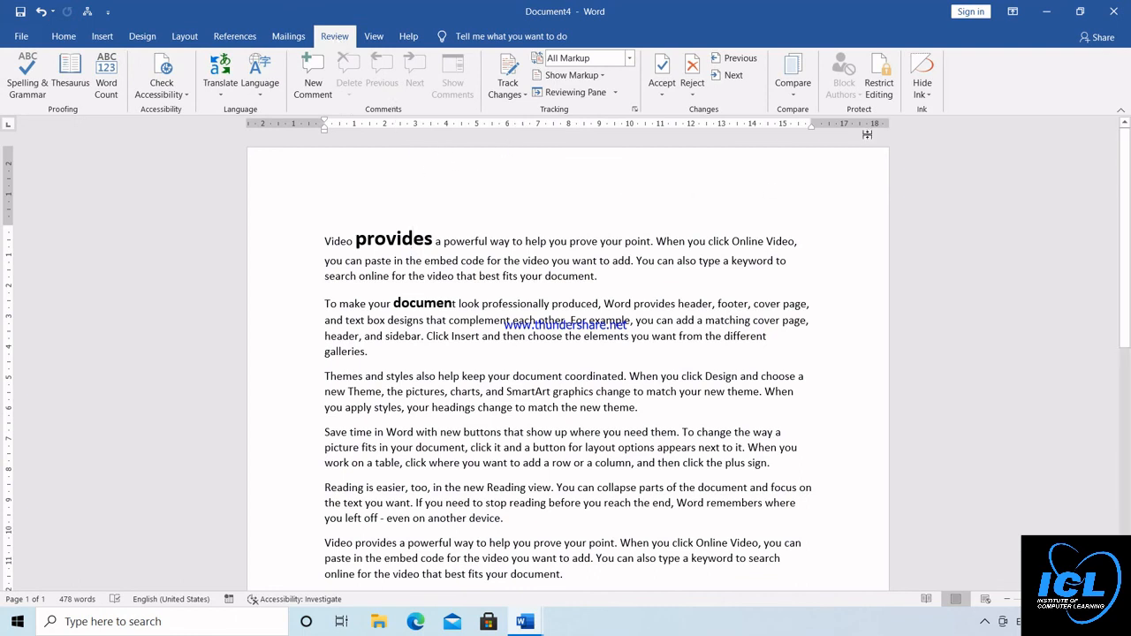
# Delete all the text in the document to leave a blank page
pyautogui.click(374, 36)
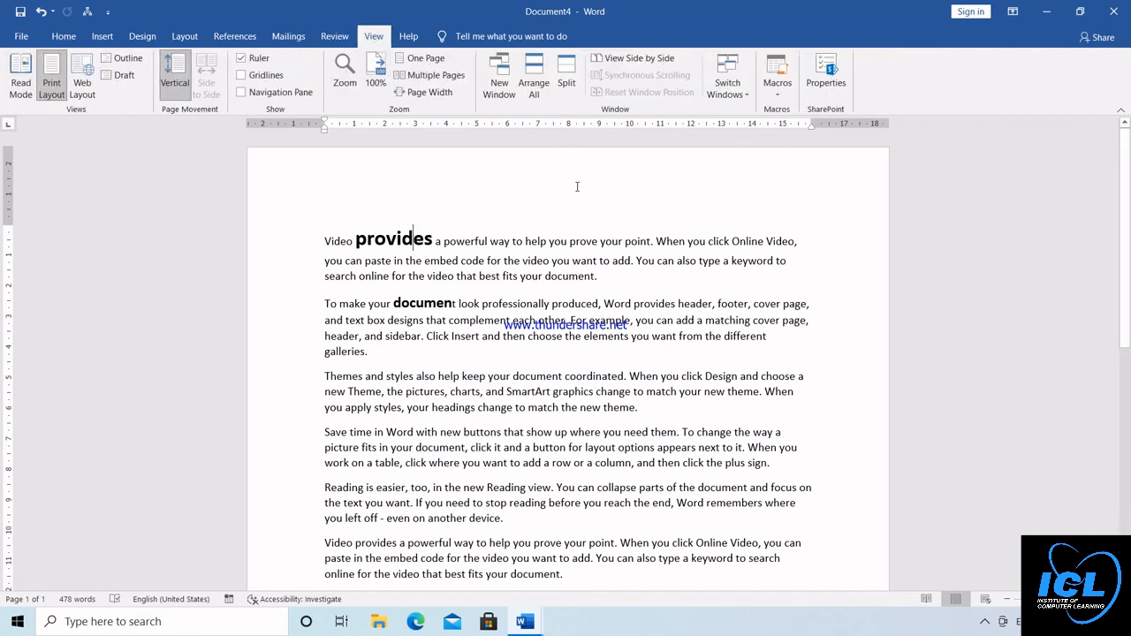
pyautogui.hotkey('ctrl', 'a')
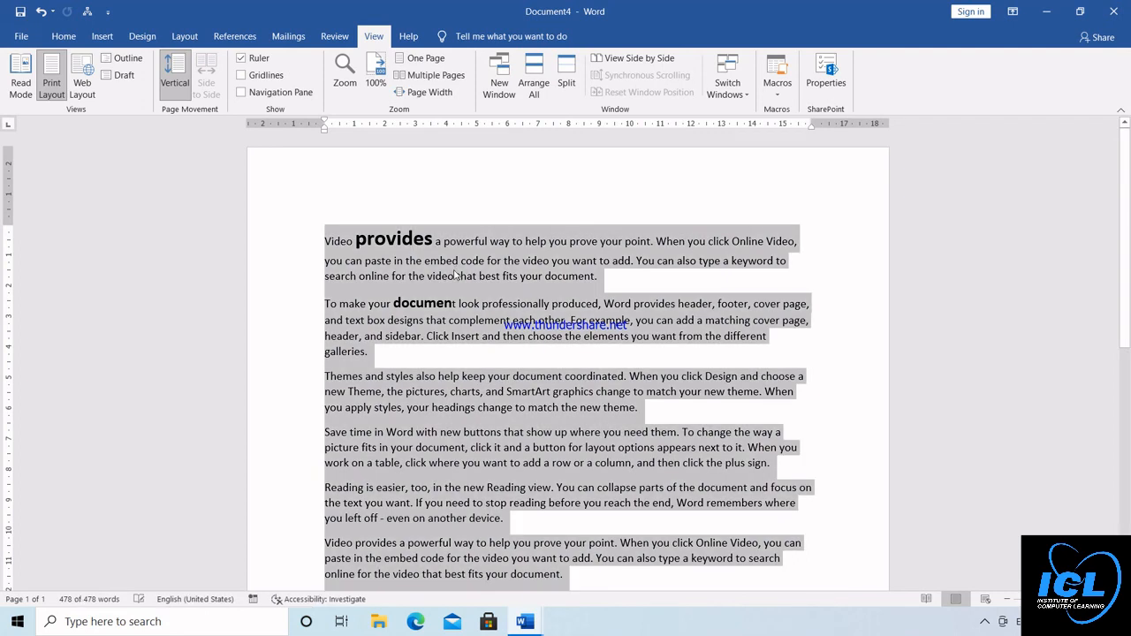
pyautogui.press('Delete')
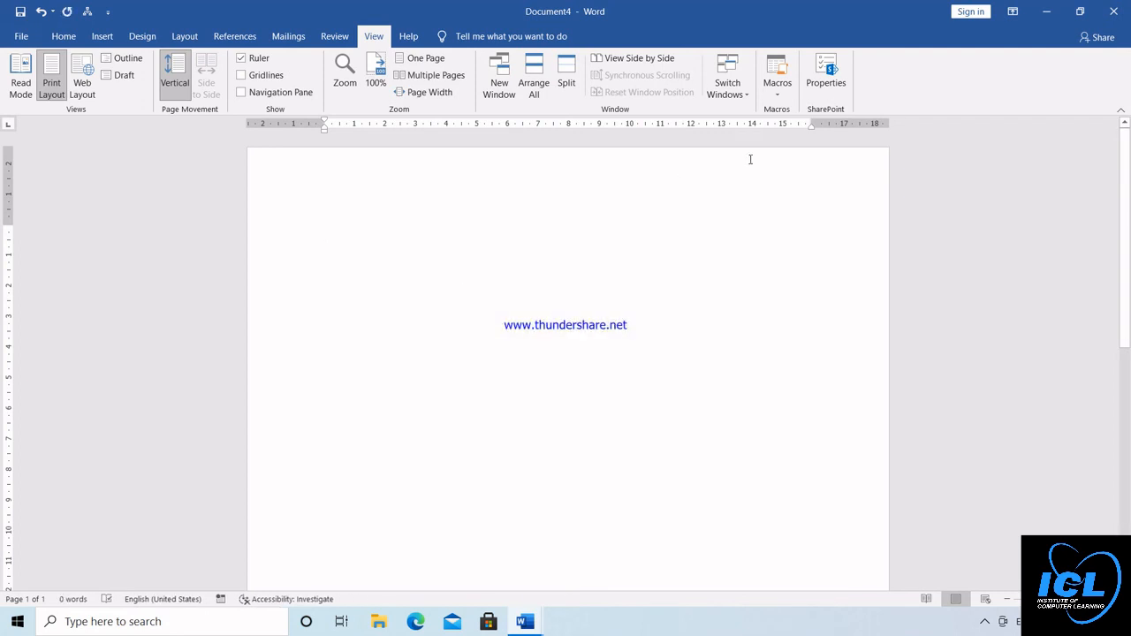
# View the list of macros in all active templates and documents, and close it
pyautogui.click(778, 96)
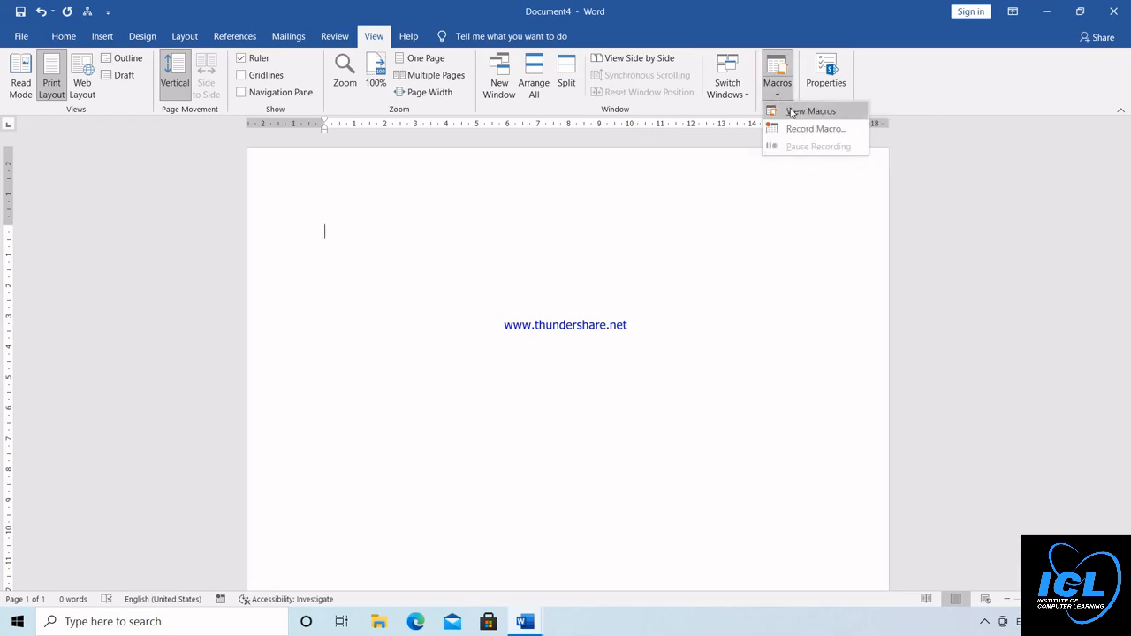
pyautogui.click(810, 112)
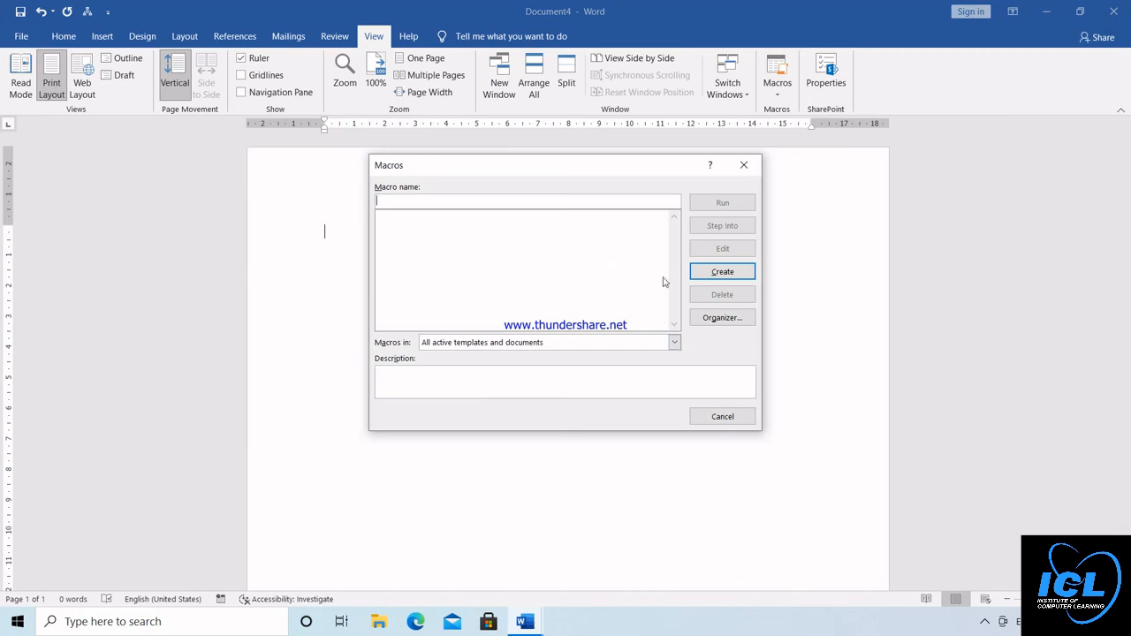
pyautogui.click(745, 167)
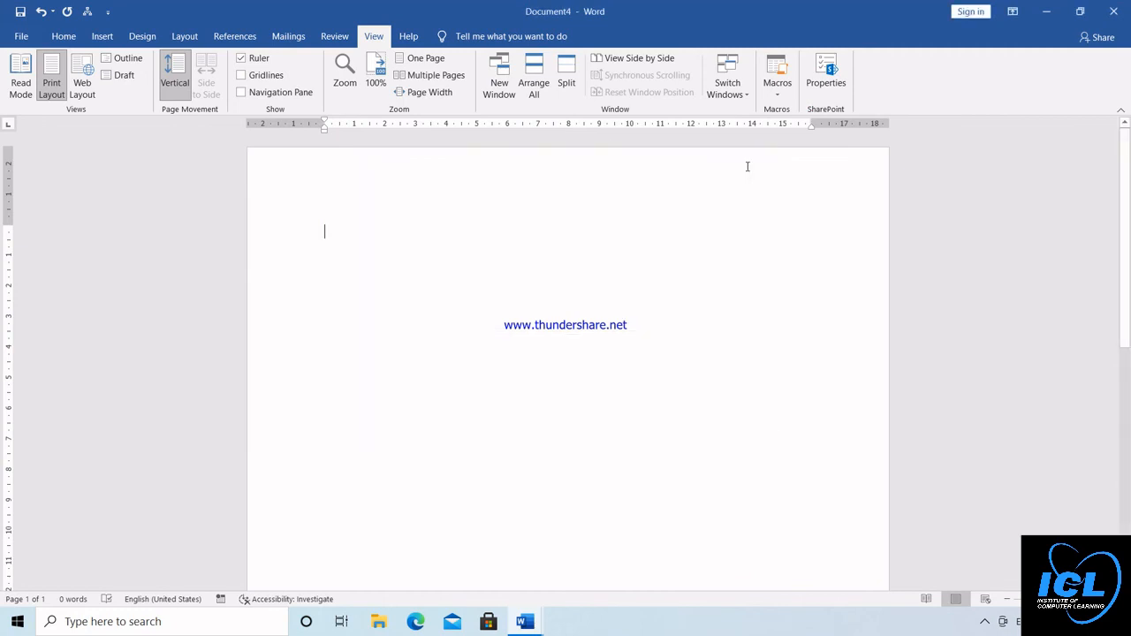
# Start recording a macro named ICL, stored in all documents (Normal.dotm), with the keyboard shortcut Alt+Q assigned to it
pyautogui.click(775, 96)
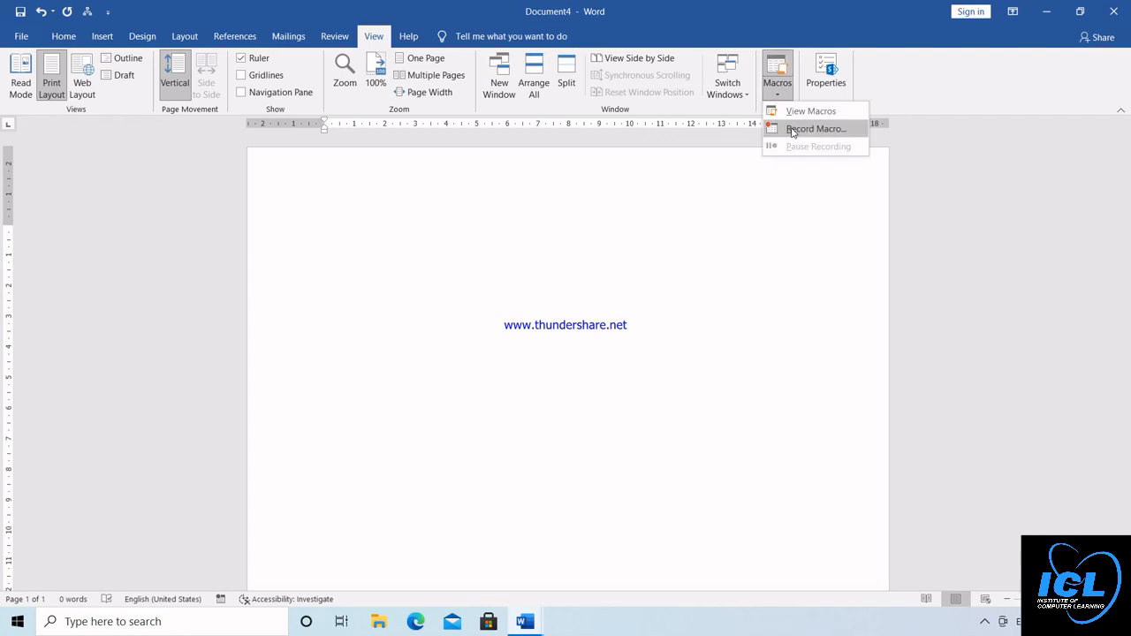
pyautogui.click(793, 129)
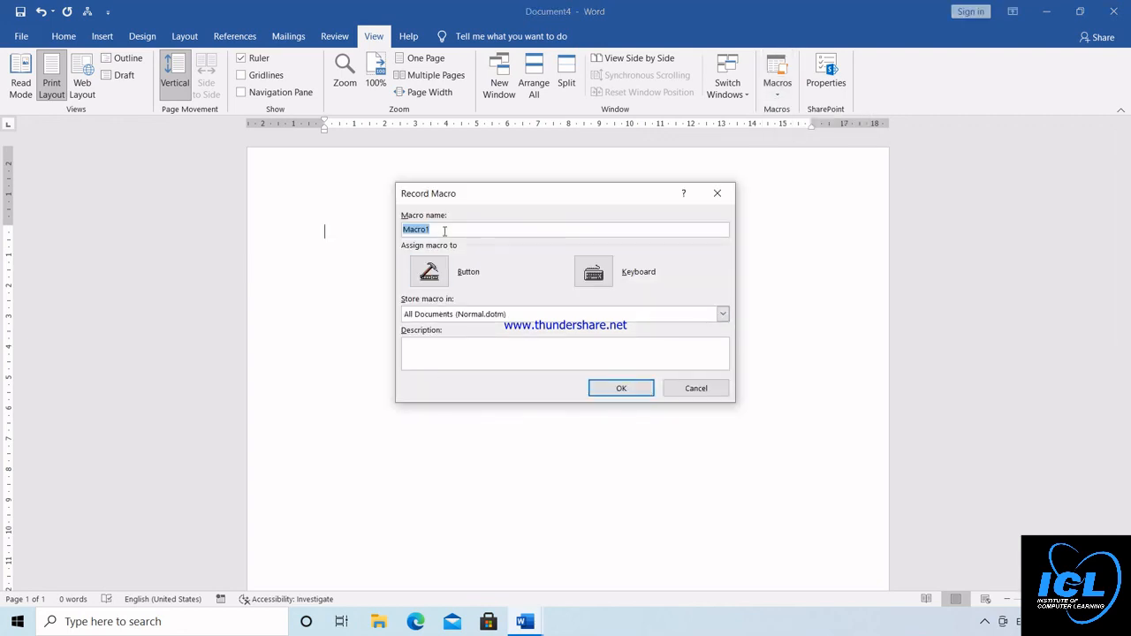
pyautogui.write('ICL')
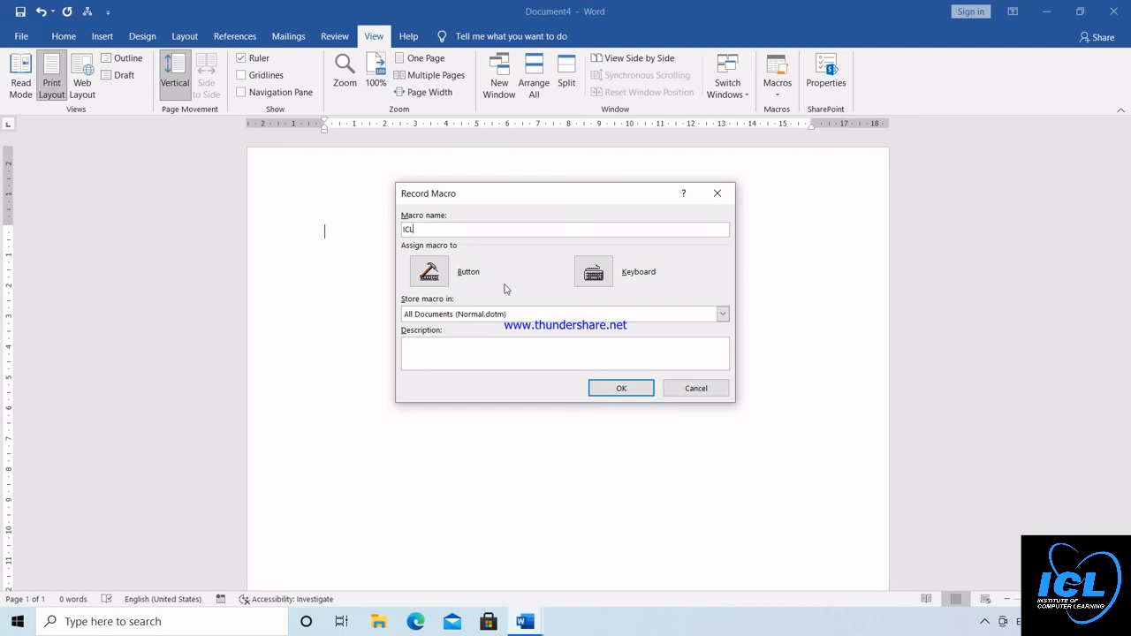
pyautogui.click(598, 274)
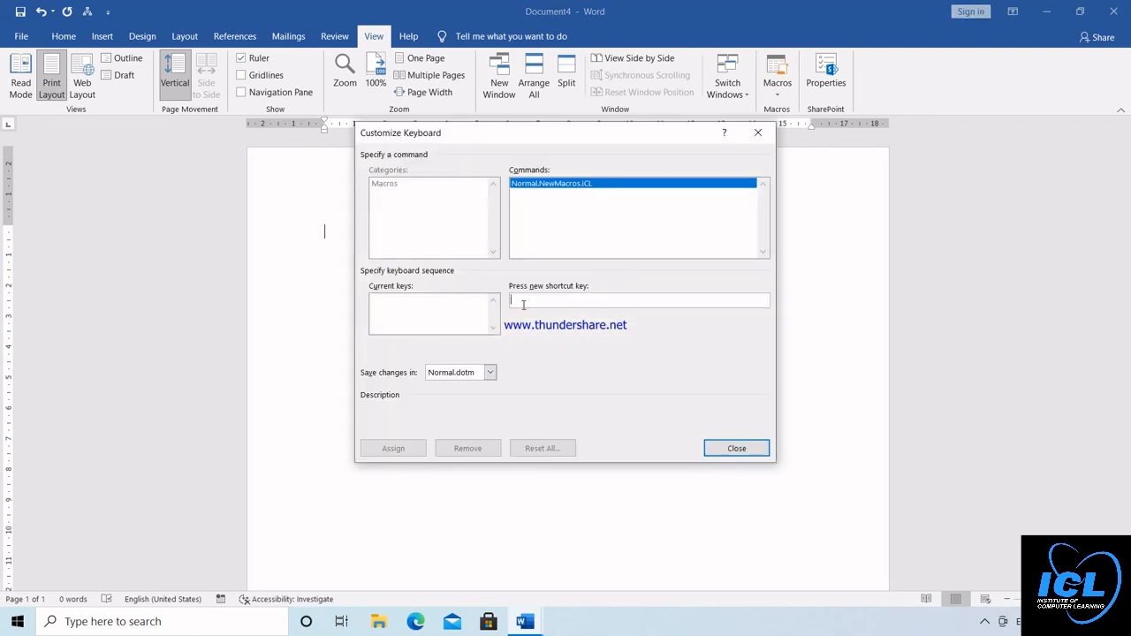
pyautogui.hotkey('alt', 'q')
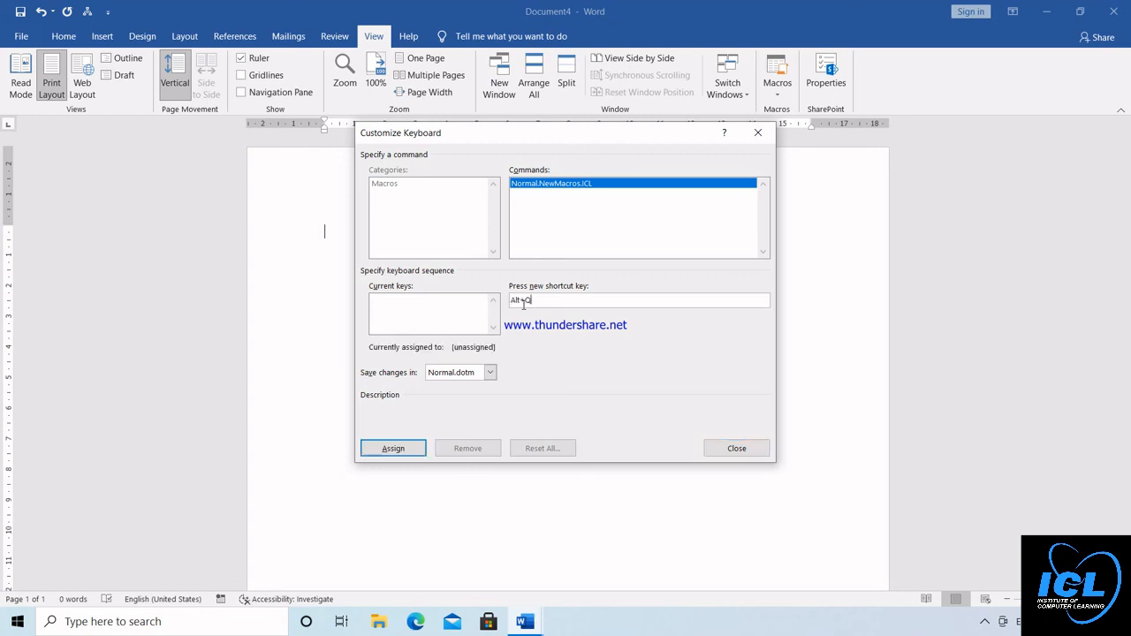
pyautogui.click(397, 449)
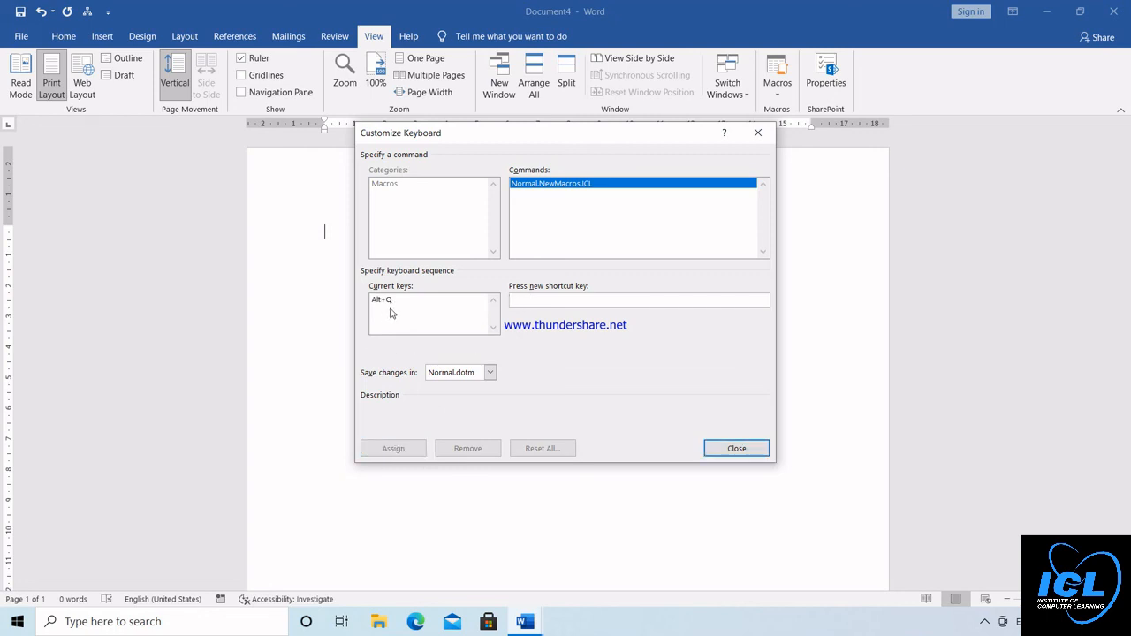
pyautogui.click(737, 449)
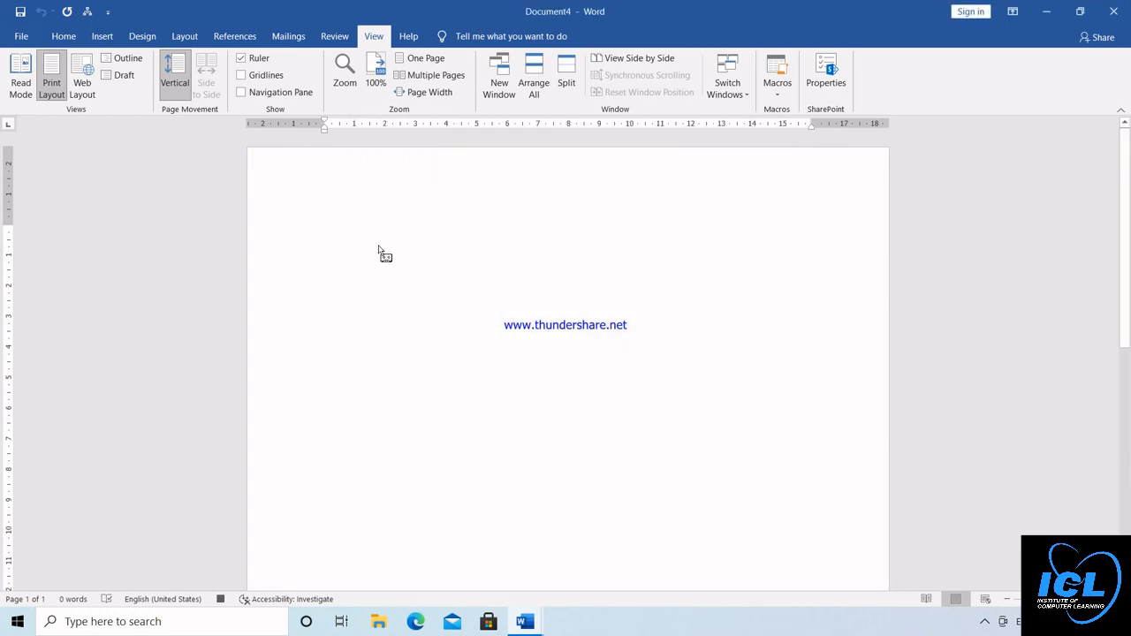
# Enter "ICL CLASSES", "SHARE AND SUBCRIBE" and "RDFOODLOVER" on separate lines while the macro records
pyautogui.write('ICL ')
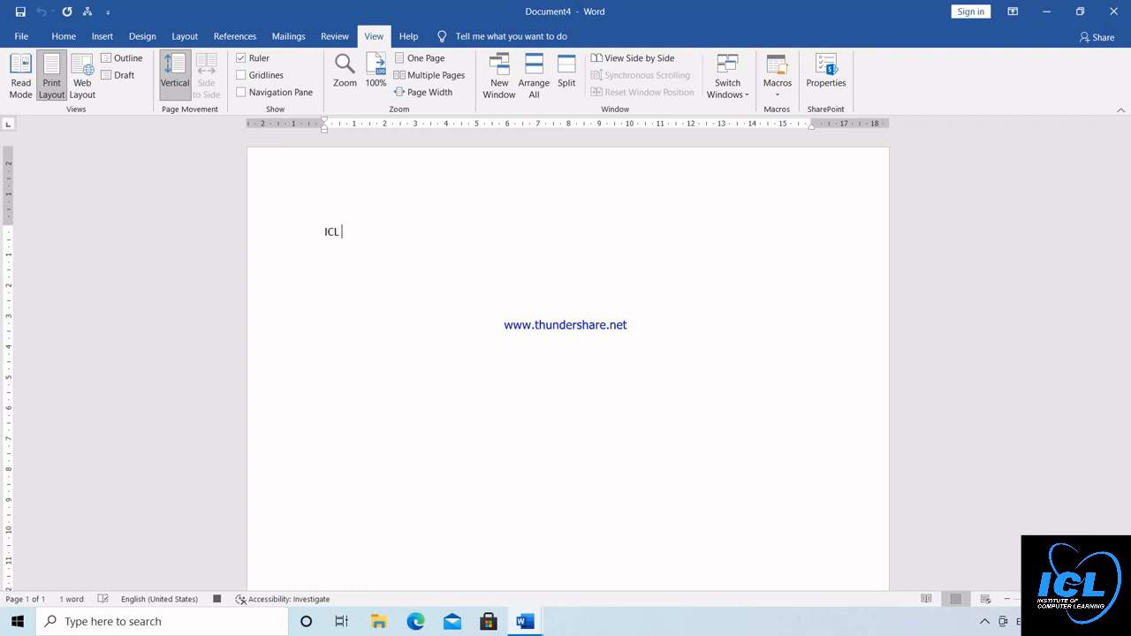
pyautogui.write('CLASSES')
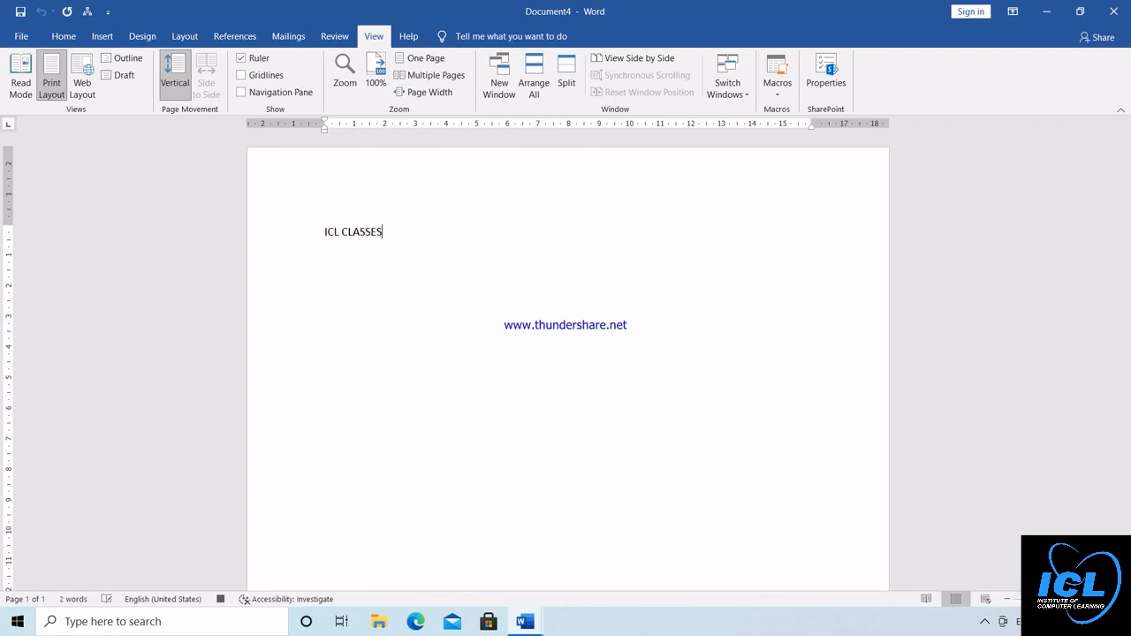
pyautogui.write('SHARE')
pyautogui.write(' AND SUC')
pyautogui.write('BCRIBE')
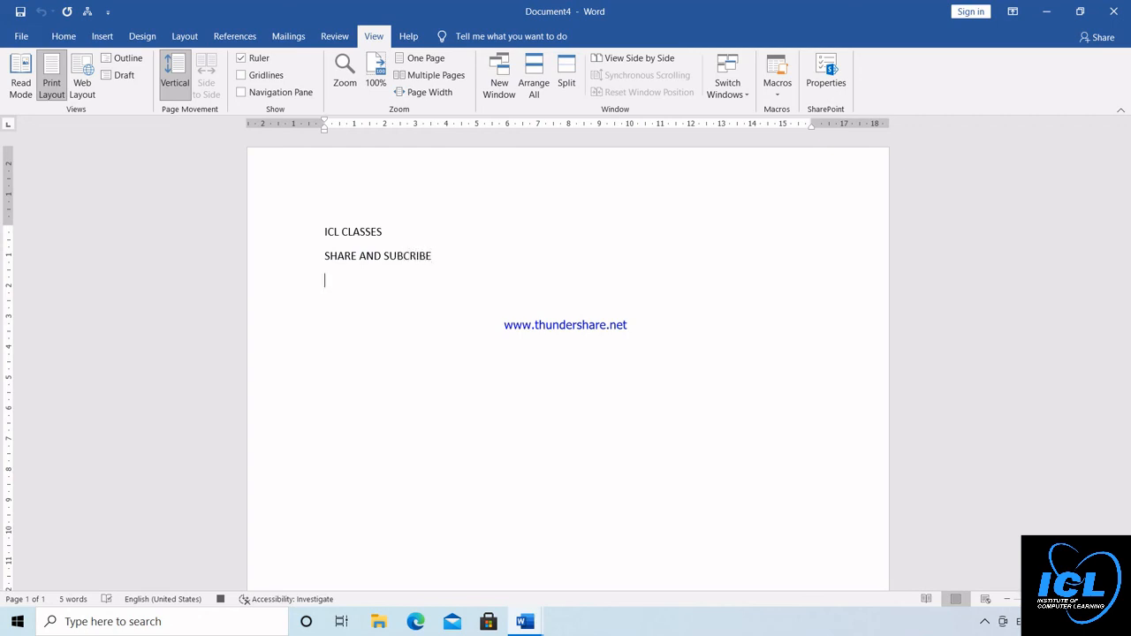
pyautogui.press('Return')
pyautogui.write('RDFOODLOVER')
pyautogui.press('Return')
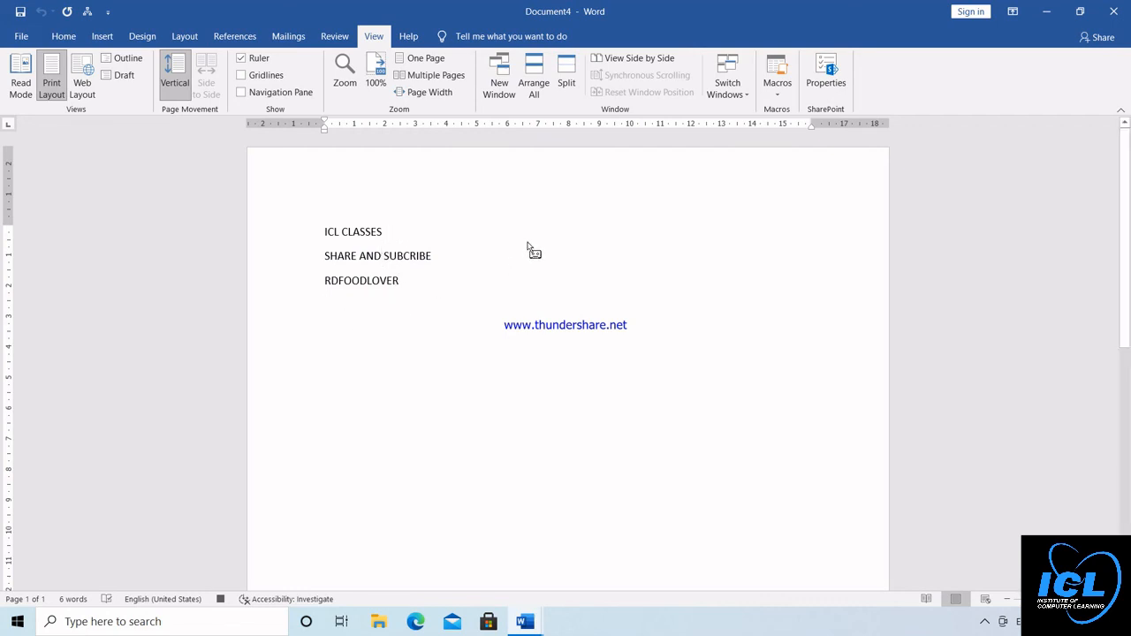
# Stop recording the macro, and run it three times below the existing text, using its assigned shortcut
pyautogui.click(778, 86)
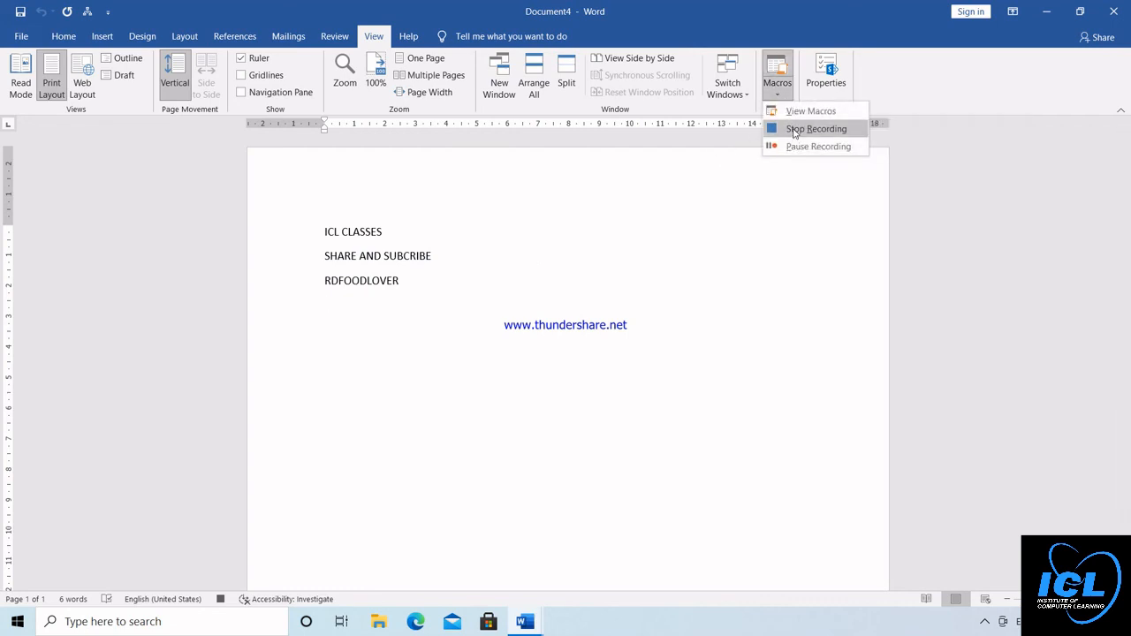
pyautogui.click(793, 130)
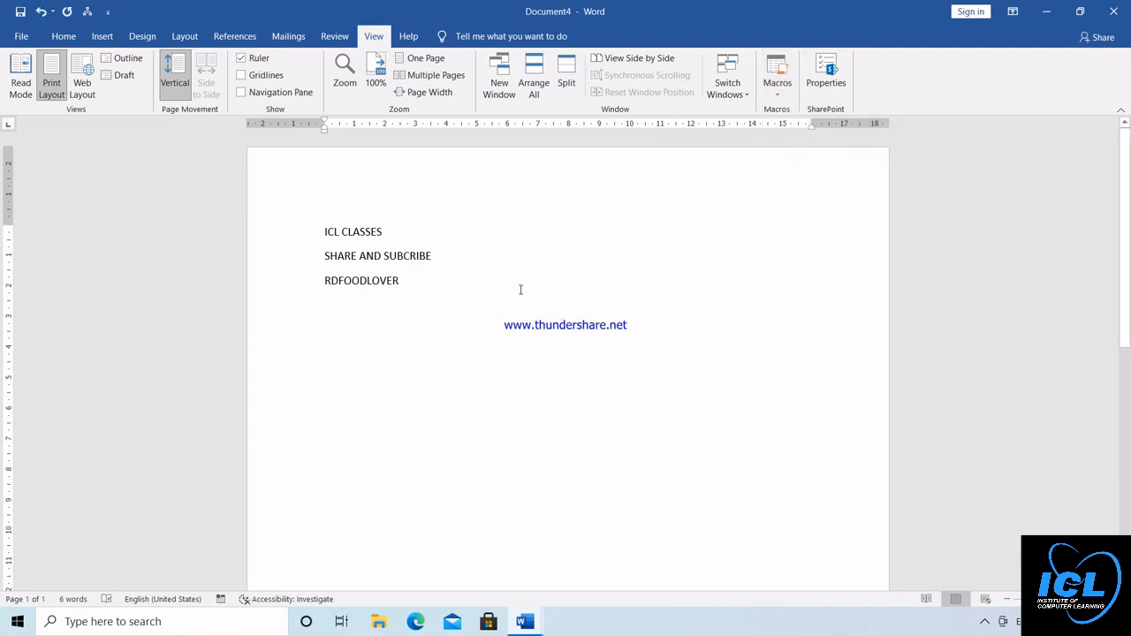
pyautogui.press('Return')
pyautogui.press('Return')
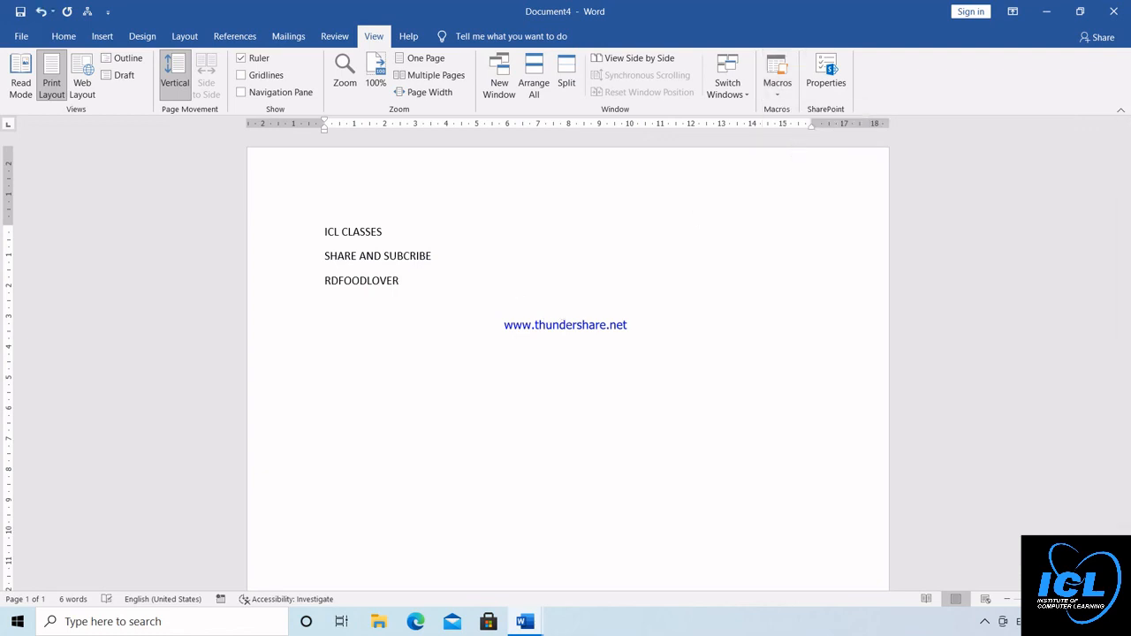
pyautogui.hotkey('ctrl', 'm')
pyautogui.hotkey('ctrl', 'm')
pyautogui.hotkey('ctrl', 'm')
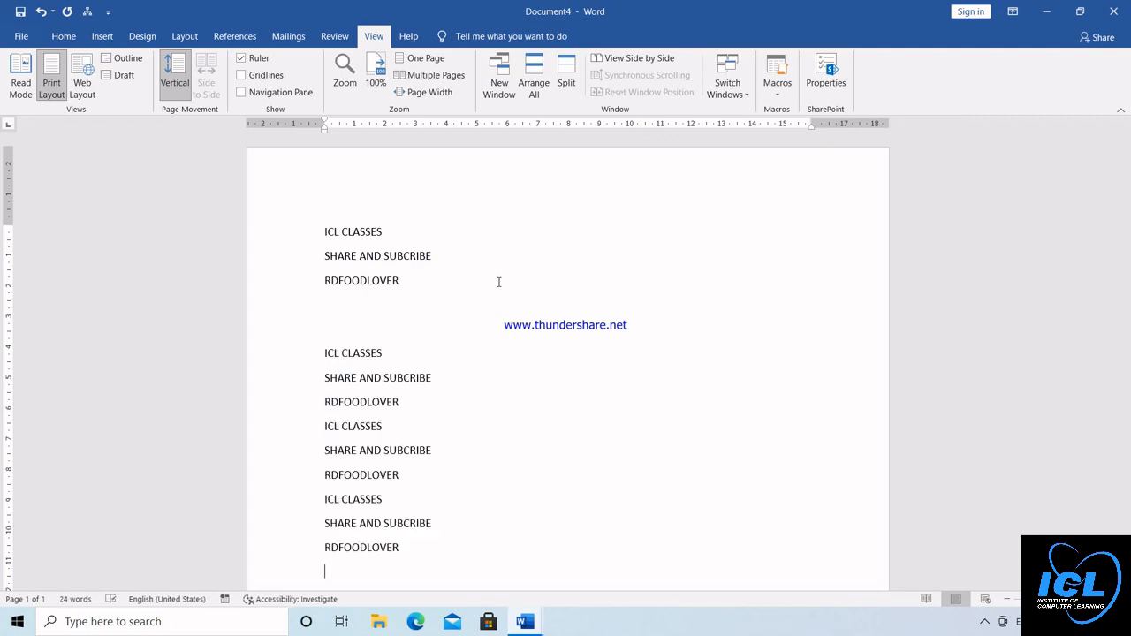
# Clear all text from the document and run the ICL macro from the list of macros
pyautogui.hotkey('ctrl', 'a')
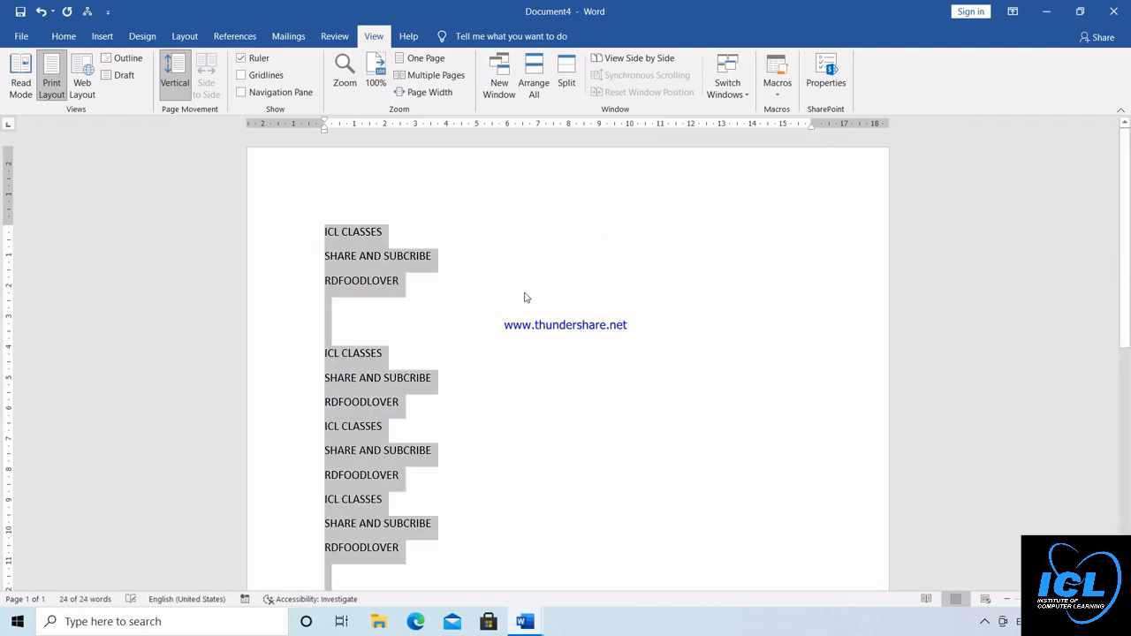
pyautogui.press('Delete')
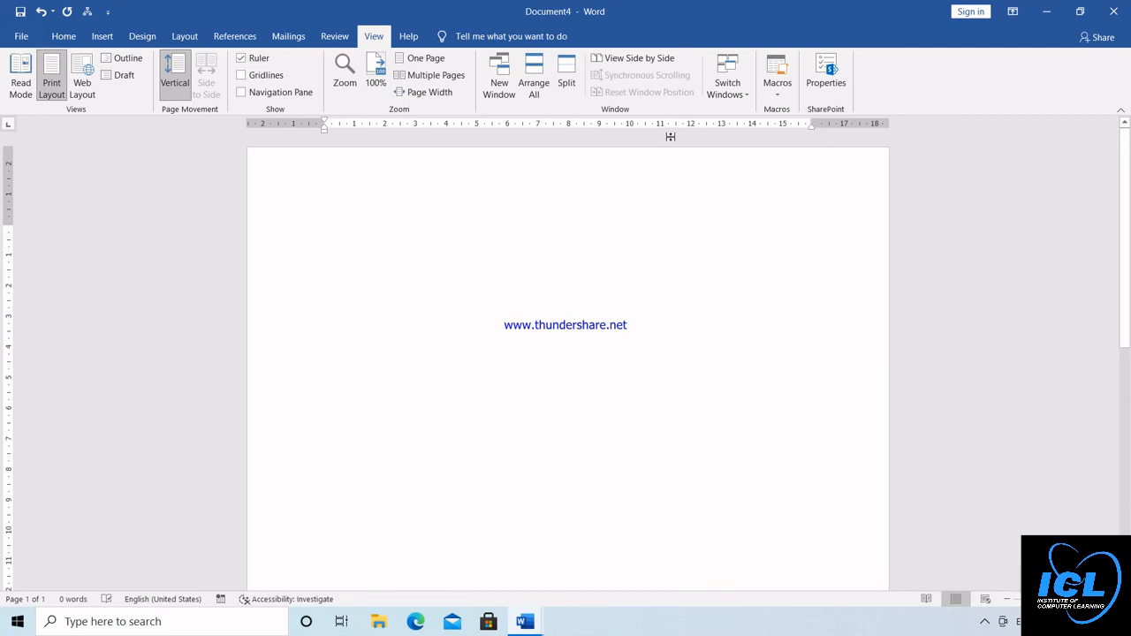
pyautogui.click(778, 92)
pyautogui.click(806, 111)
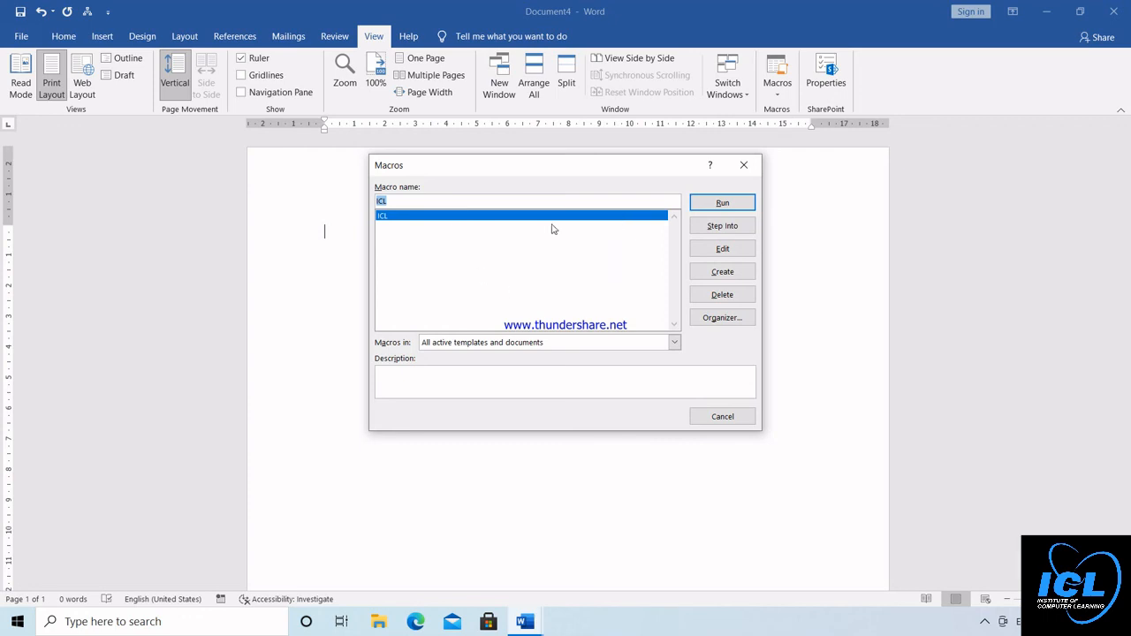
pyautogui.click(730, 202)
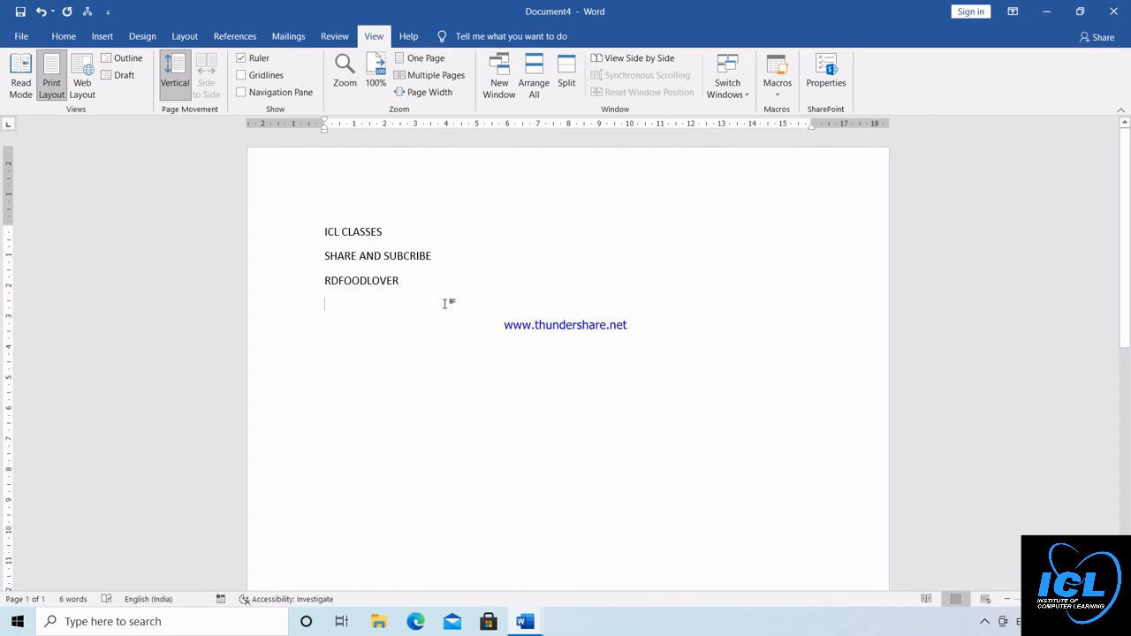
# Select all the document text, then delete the ICL macro from the list of macros, confirming the deletion
pyautogui.hotkey('ctrl', 'a')
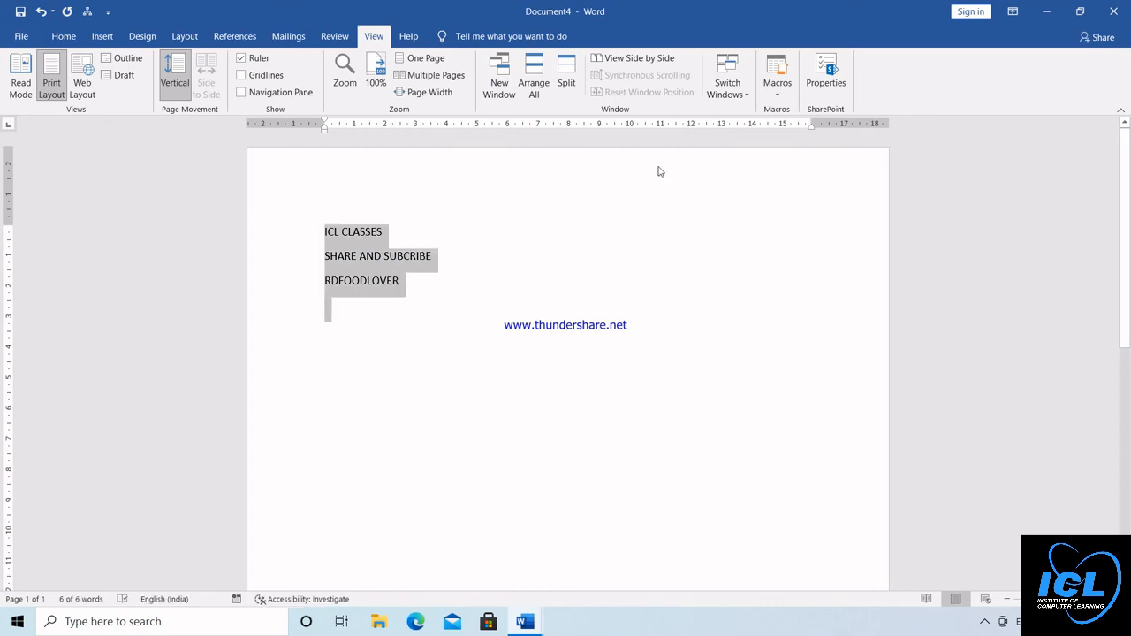
pyautogui.click(777, 92)
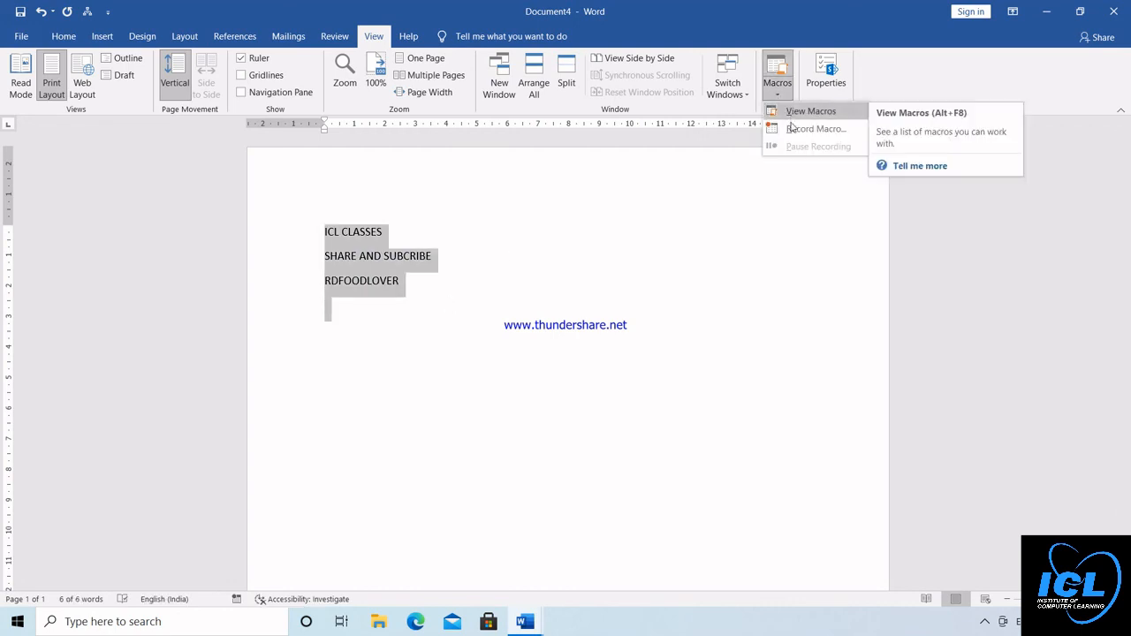
pyautogui.click(797, 115)
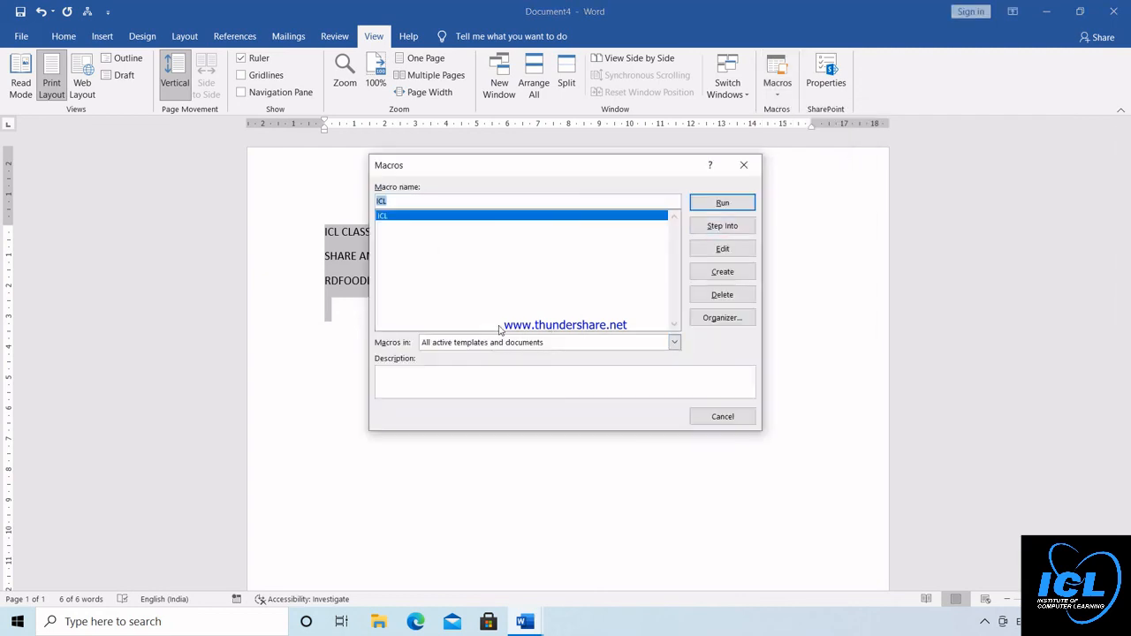
pyautogui.click(707, 297)
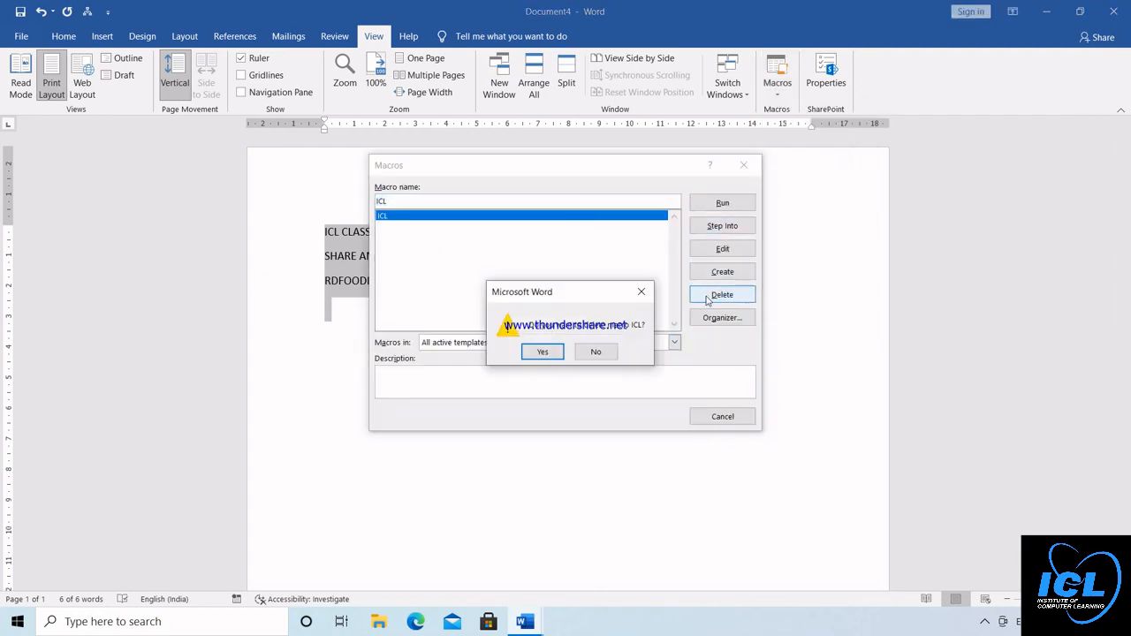
pyautogui.click(543, 352)
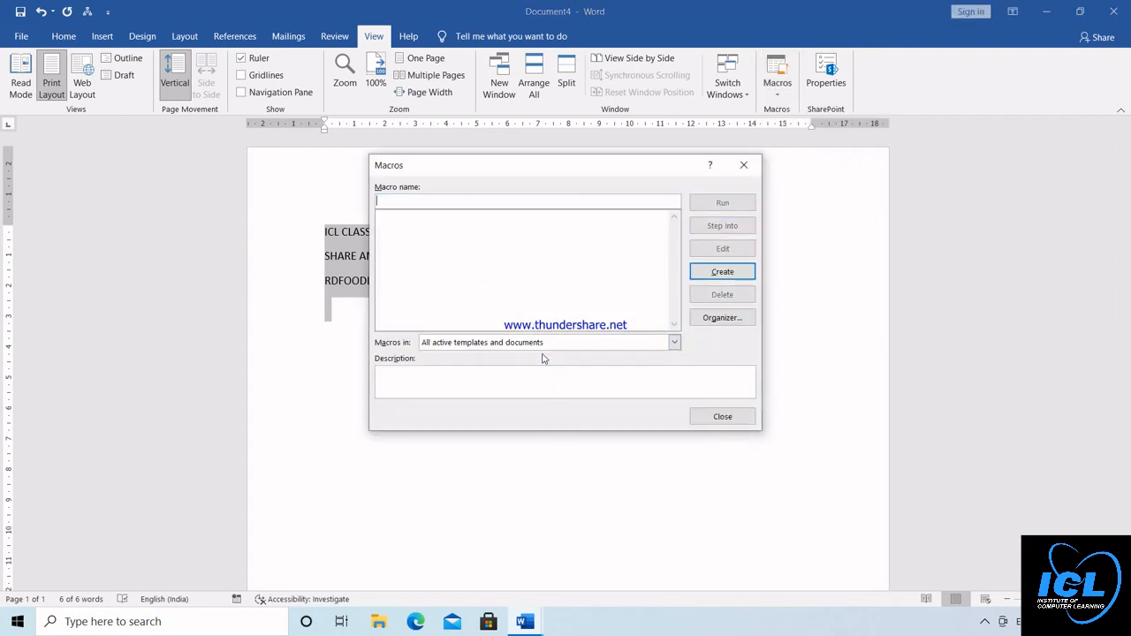
pyautogui.click(744, 165)
# Set up a new macro recording run from a button, adding Macro1 to the Quick Access Toolbar and removing the older macro there
pyautogui.click(782, 88)
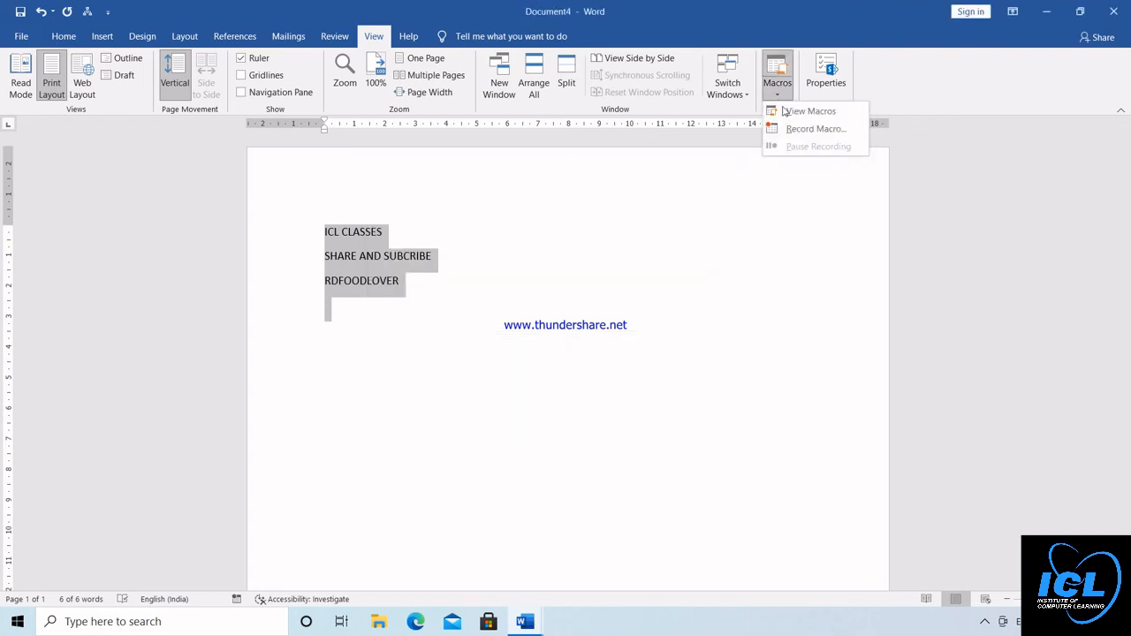
pyautogui.click(798, 129)
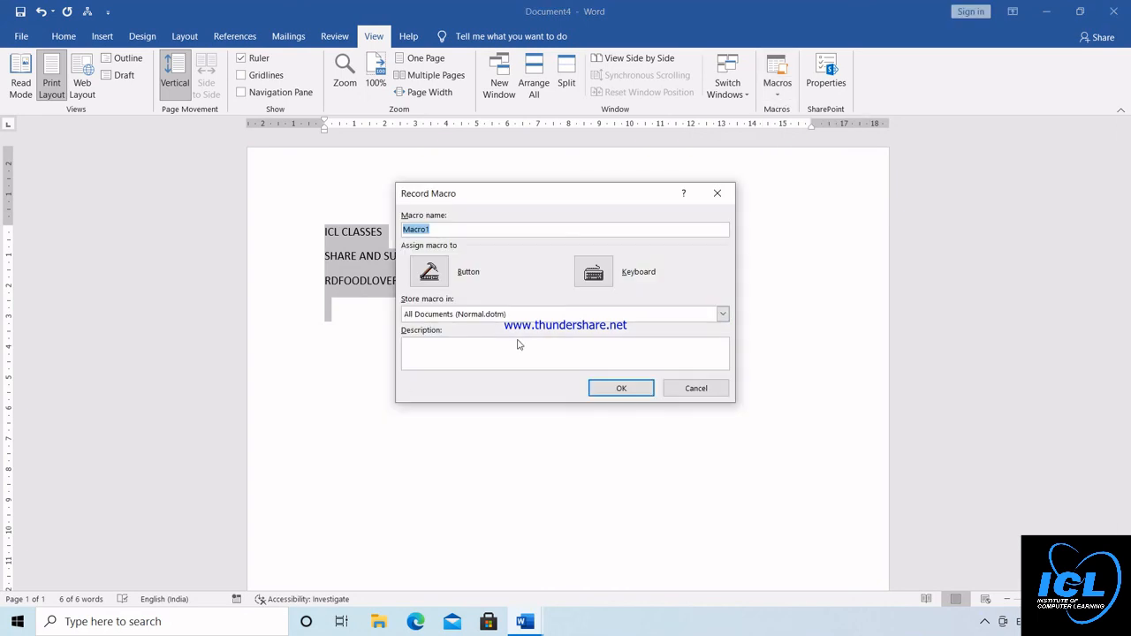
pyautogui.click(431, 274)
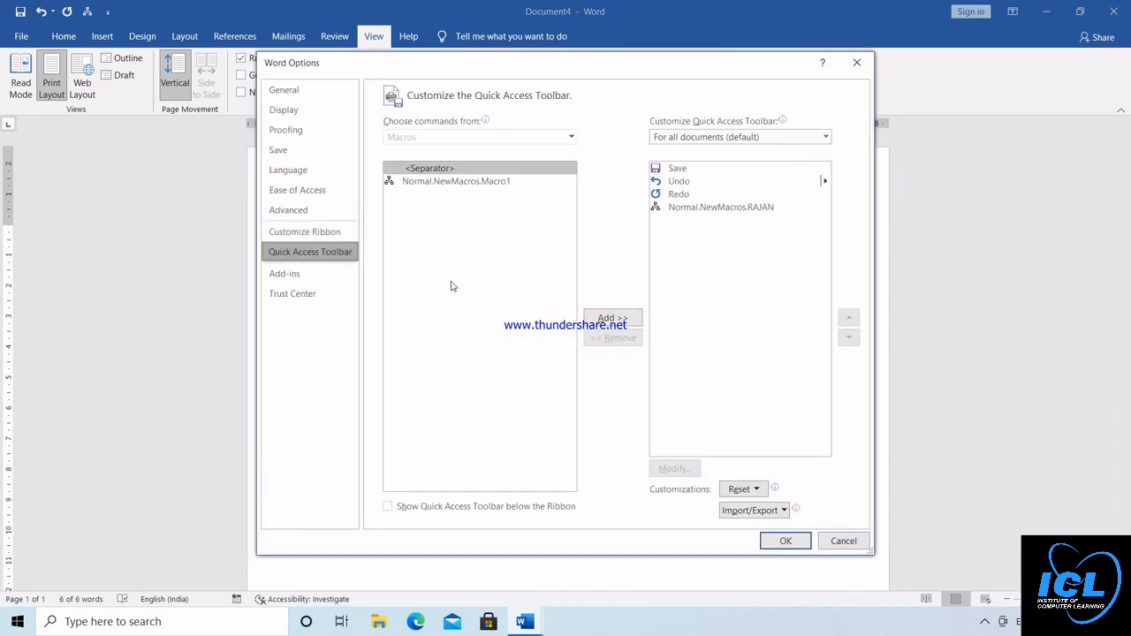
pyautogui.click(456, 183)
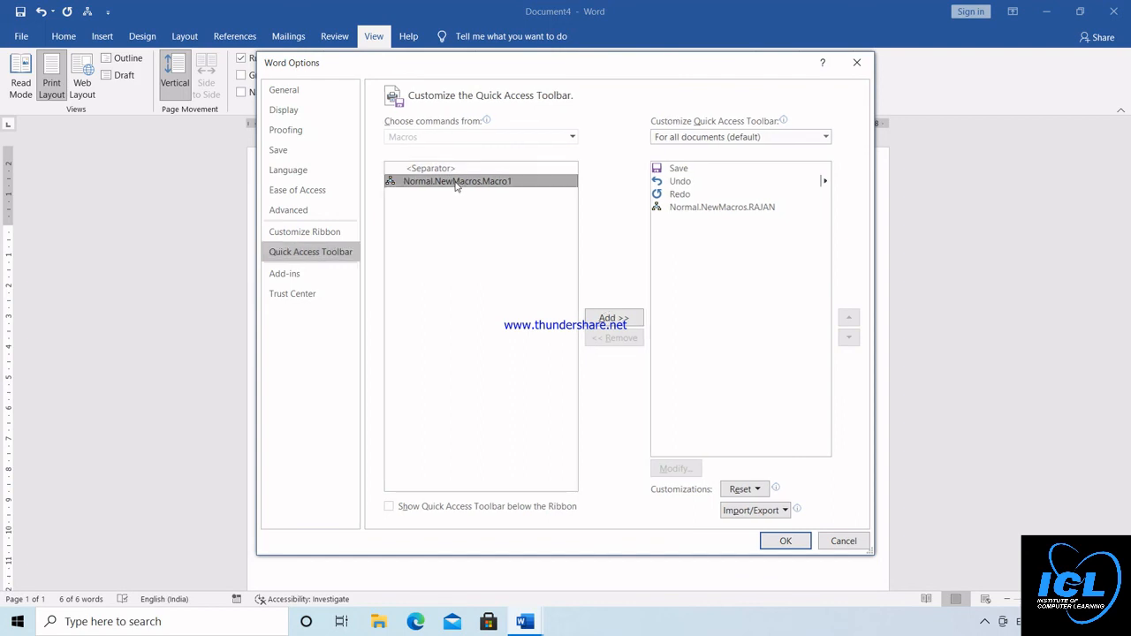
pyautogui.click(614, 320)
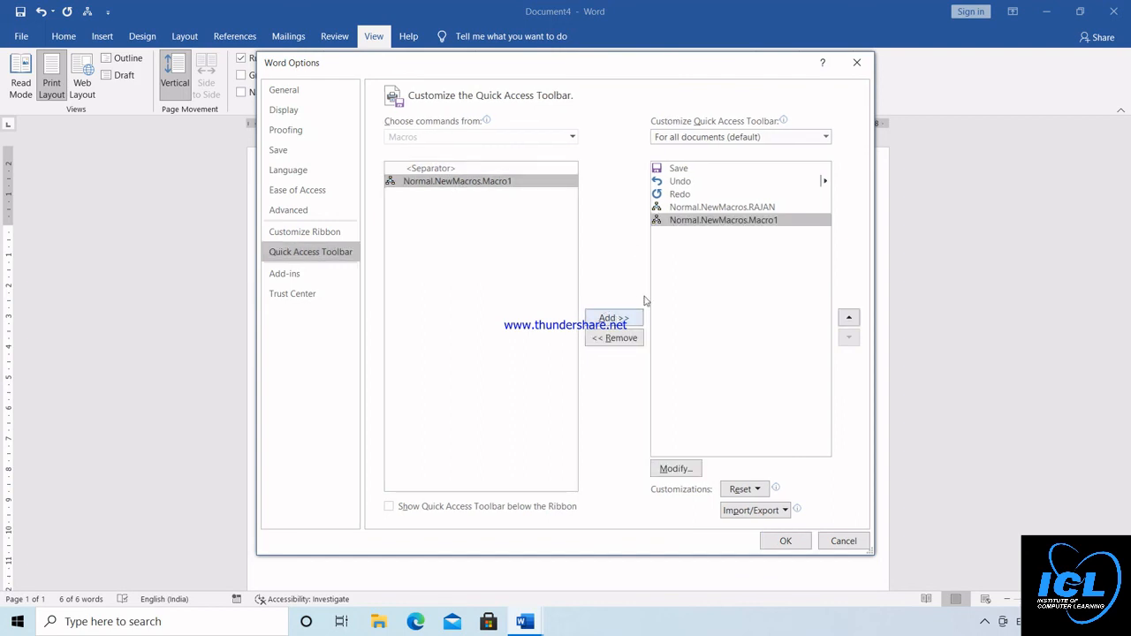
pyautogui.click(712, 210)
pyautogui.click(616, 341)
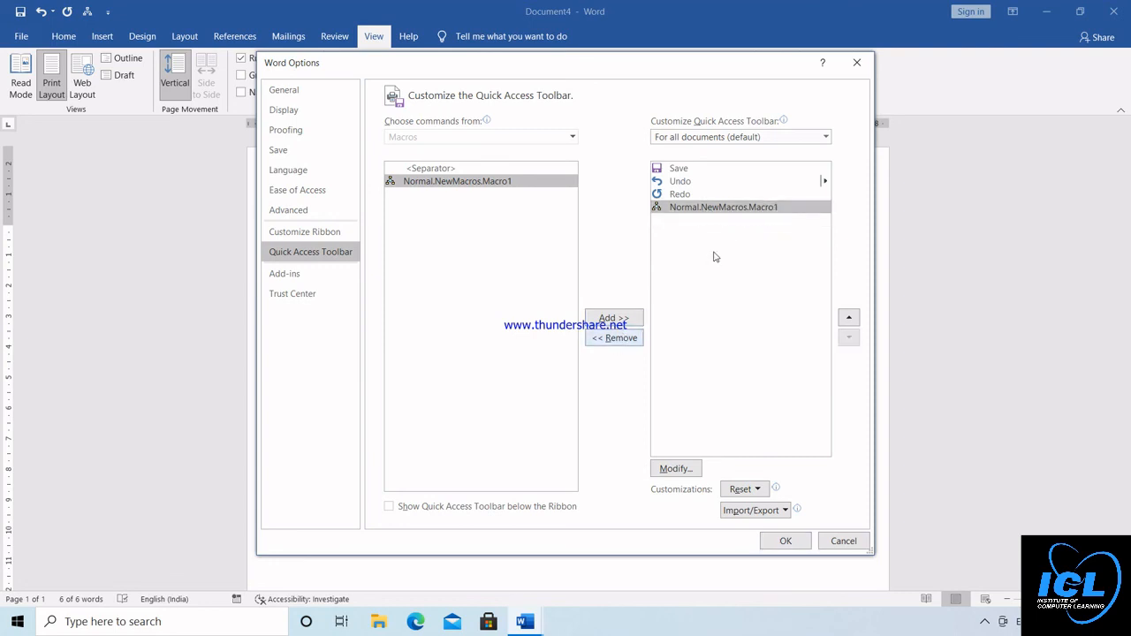
# Give the Macro1 toolbar button the yellow smiley symbol and accept the options to start recording
pyautogui.click(678, 469)
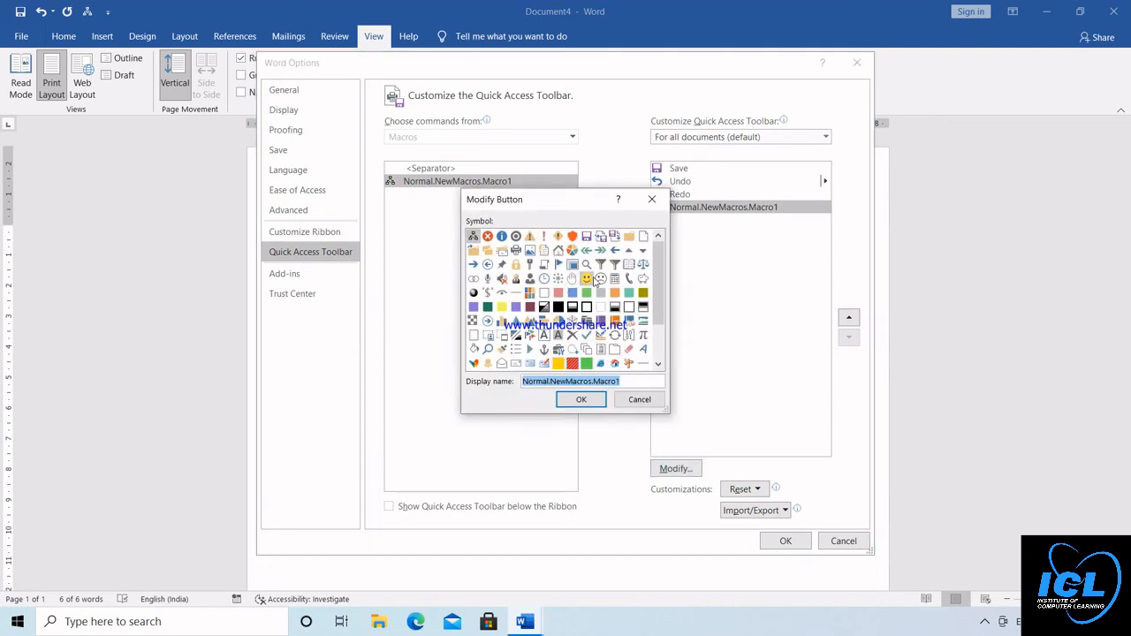
pyautogui.click(587, 278)
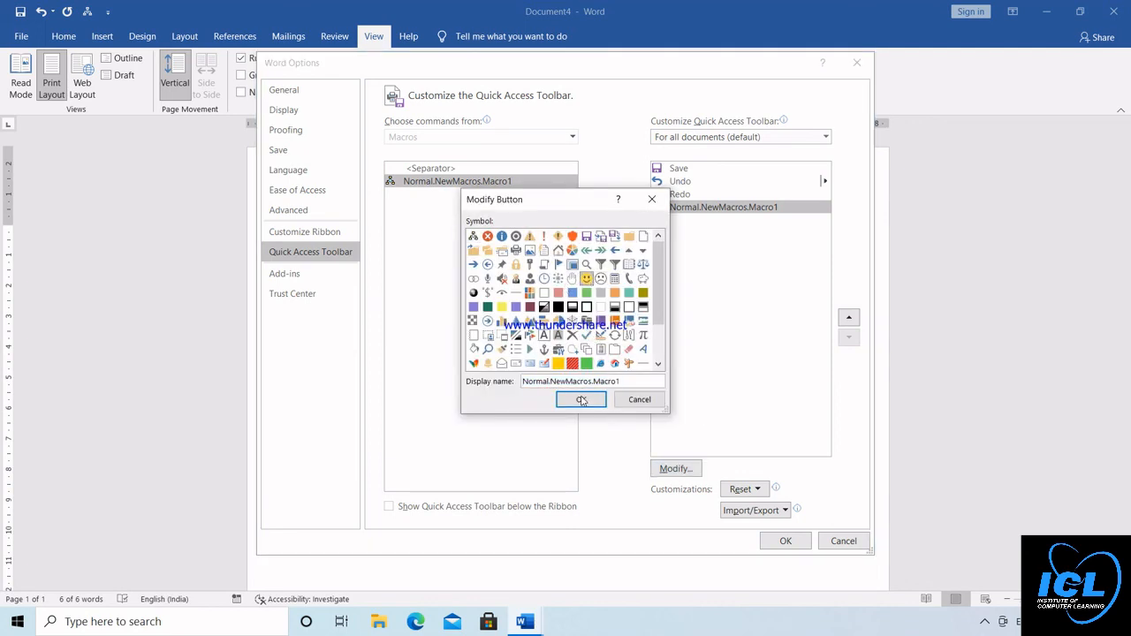
pyautogui.click(582, 401)
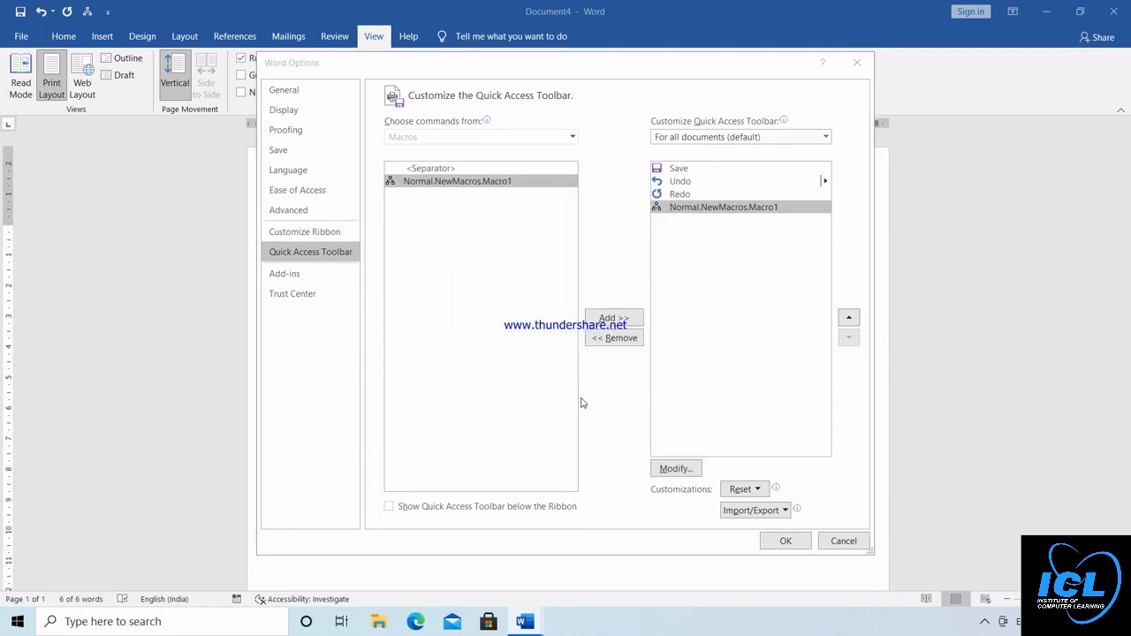
pyautogui.click(793, 541)
# Enter 2020, 2030 and 2050 on separate lines below "RDFOODLOVER" while the macro records
pyautogui.click(459, 292)
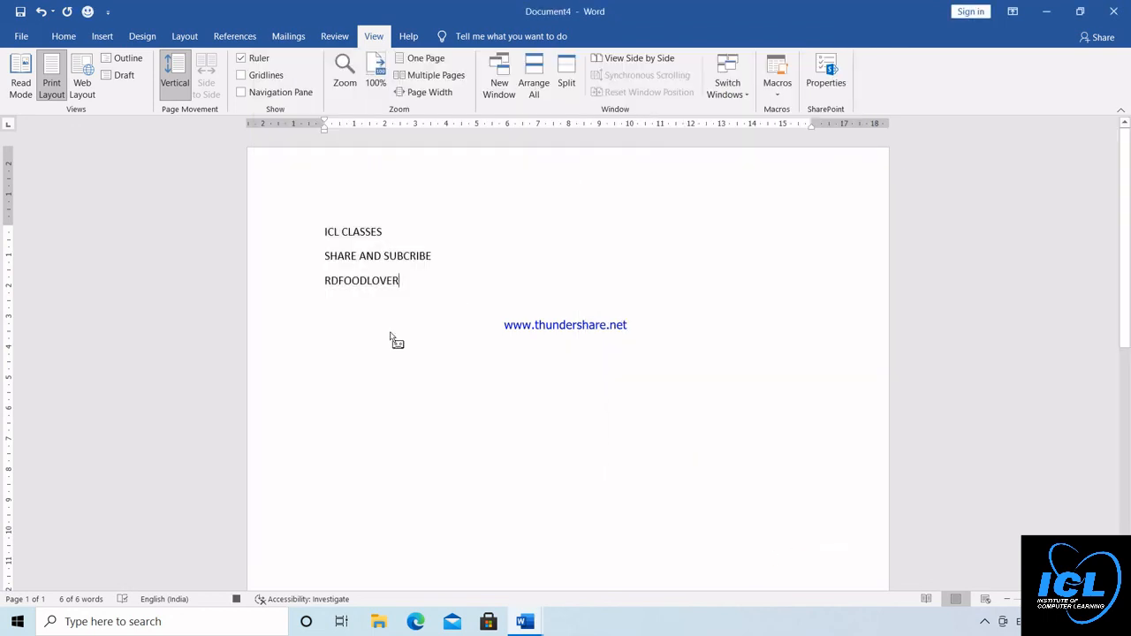
pyautogui.press('Return')
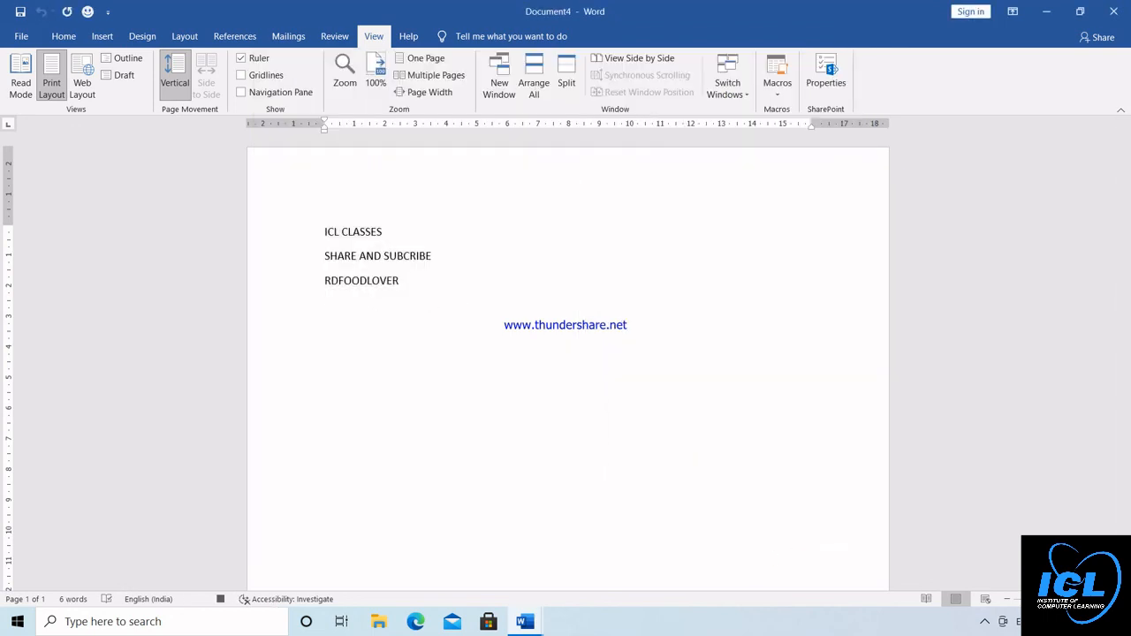
pyautogui.write('2020')
pyautogui.press('Return')
pyautogui.write('2030')
pyautogui.press('Return')
pyautogui.write('2050')
# Pause the macro recording, and stop it
pyautogui.click(777, 94)
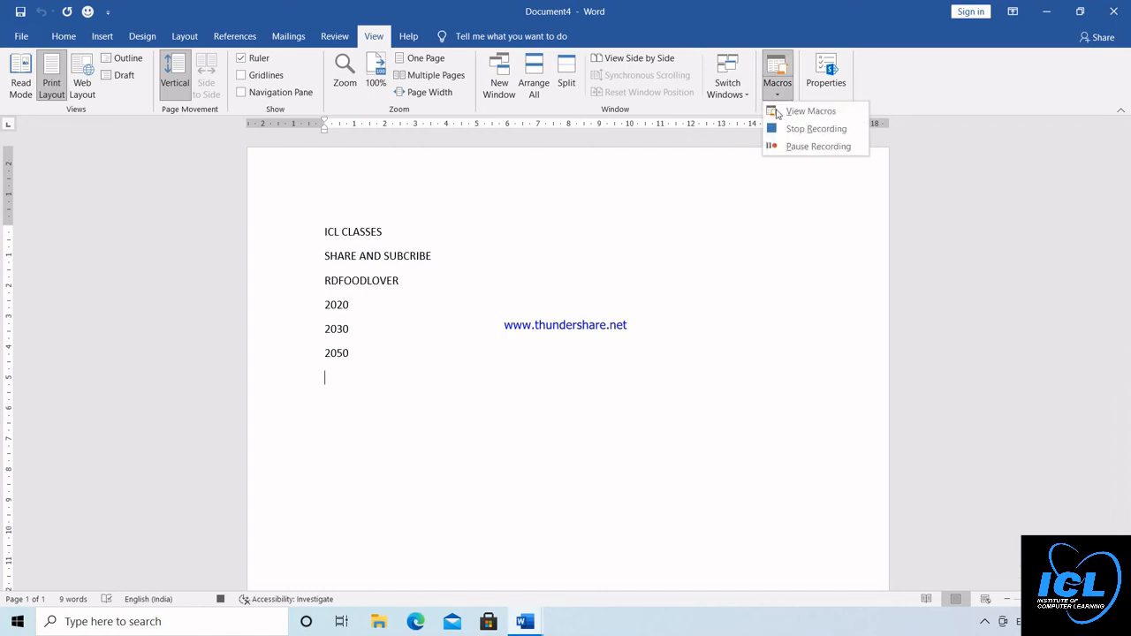
pyautogui.click(815, 146)
pyautogui.click(780, 97)
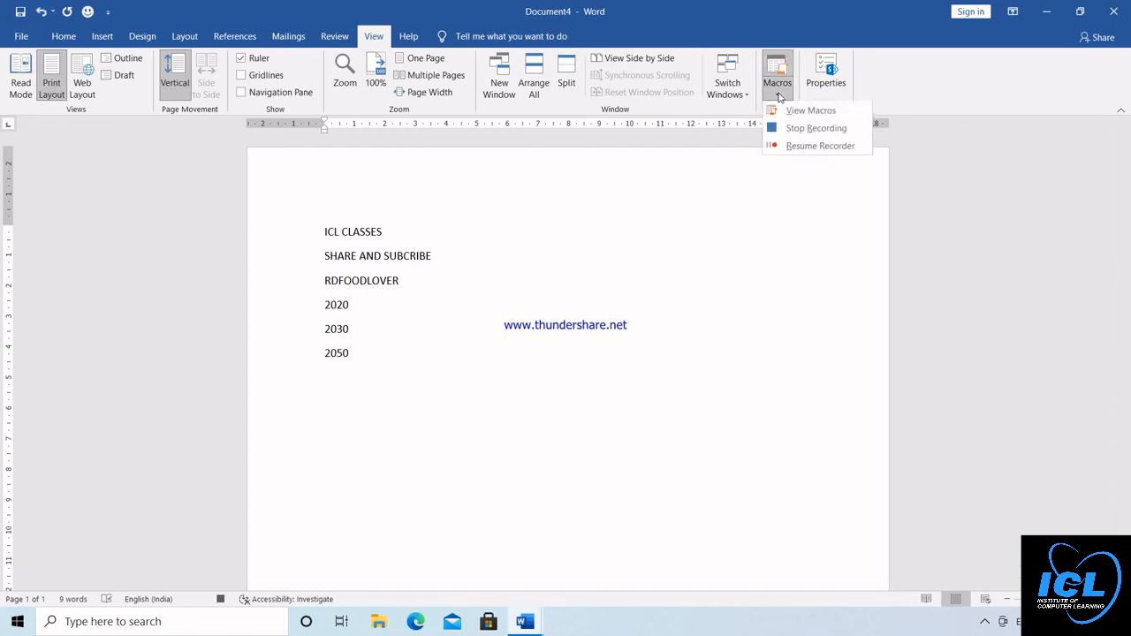
pyautogui.click(791, 130)
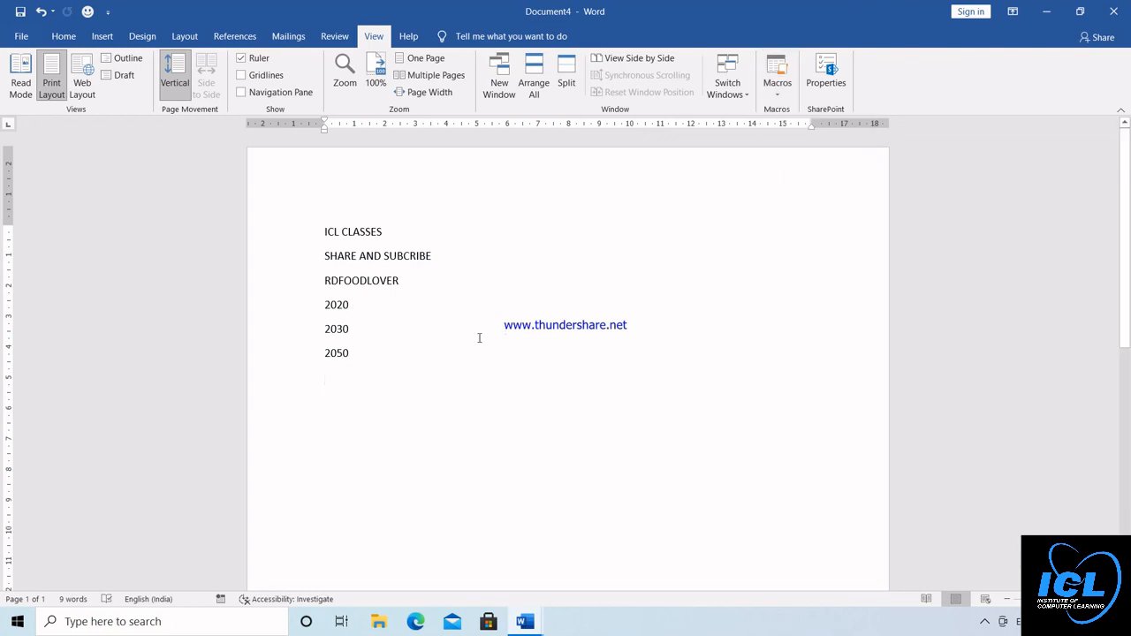
# Run Macro1 three times from its smiley button to insert the recorded numbers
pyautogui.click(88, 12)
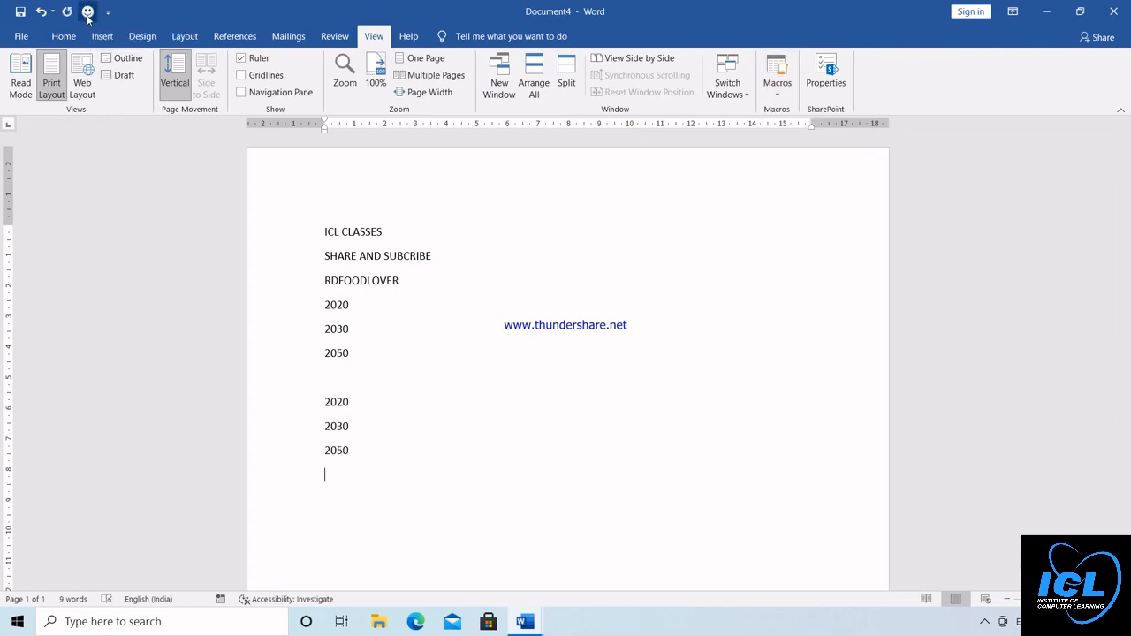
pyautogui.click(88, 12)
pyautogui.click(88, 13)
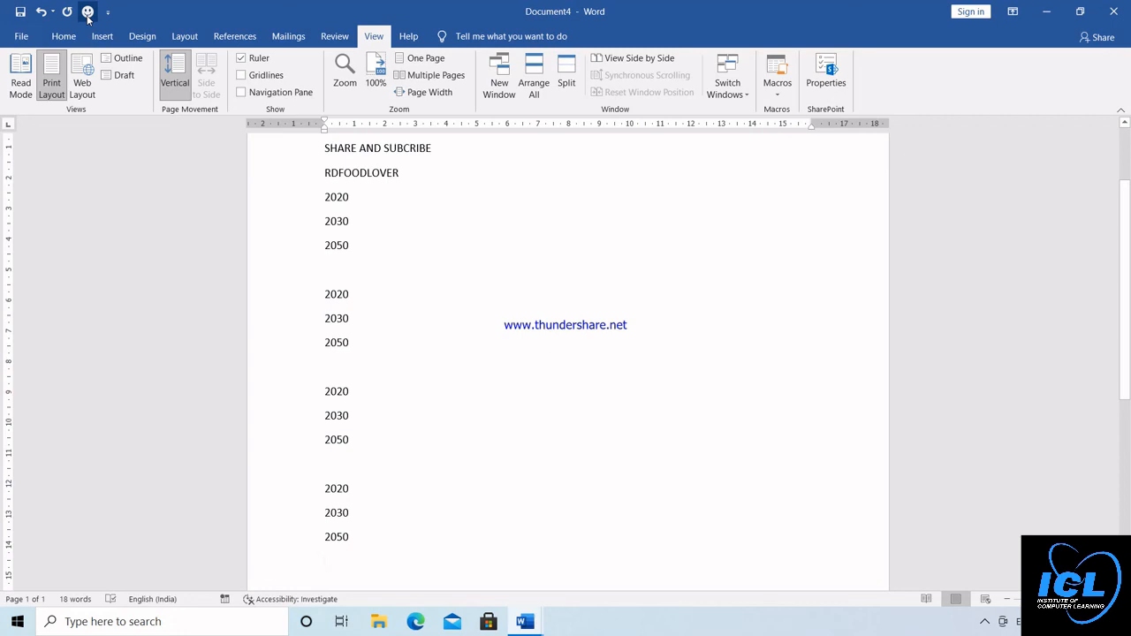
# Delete all the text in the document to leave a blank page
pyautogui.hotkey('ctrl', 'a')
pyautogui.press('Delete')
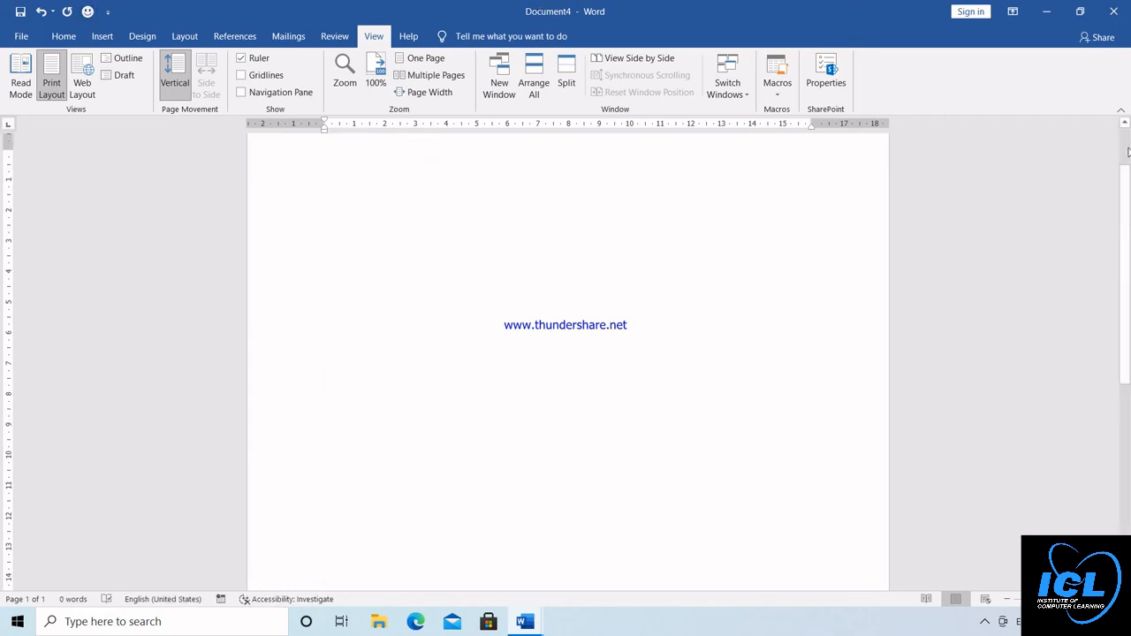
pyautogui.scroll(2, 1127, 150)
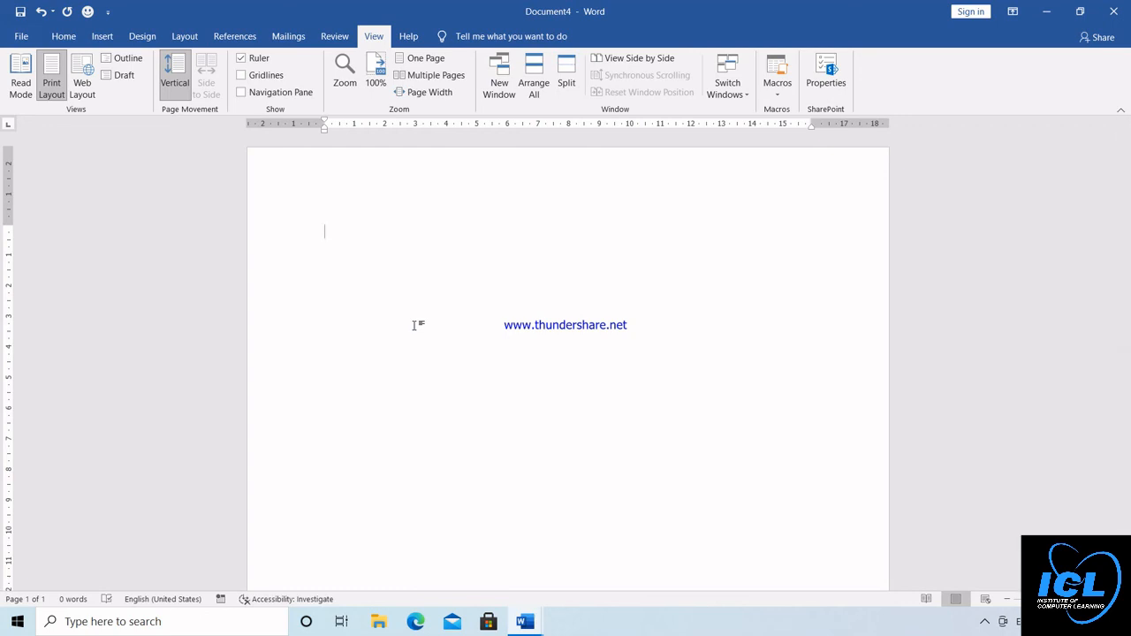
pyautogui.click(65, 39)
pyautogui.click(101, 39)
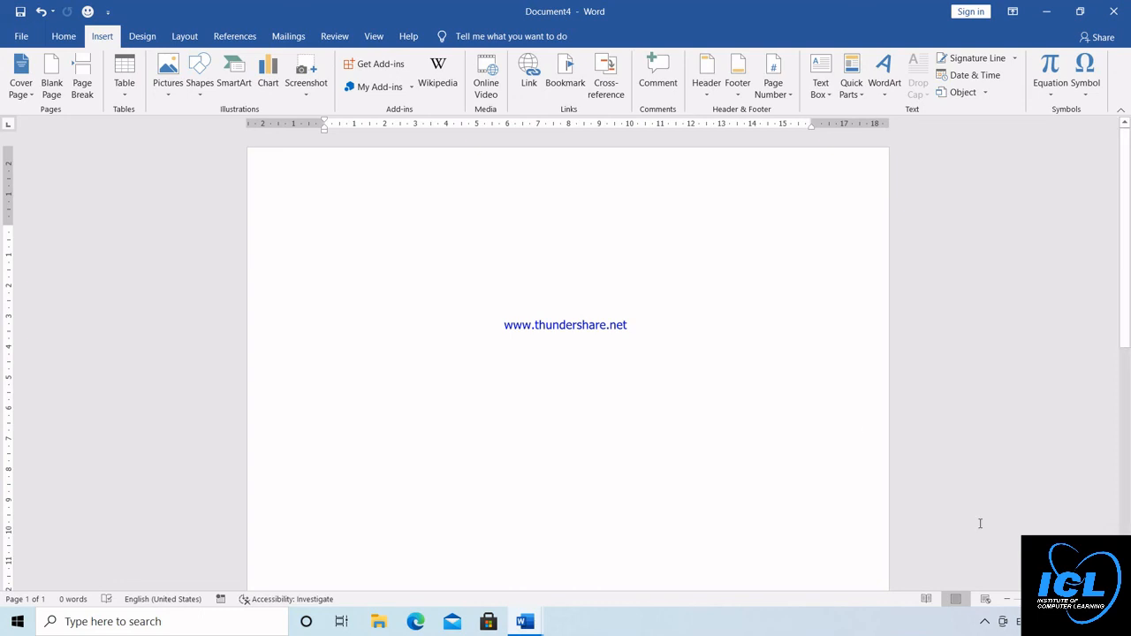
pyautogui.click(984, 624)
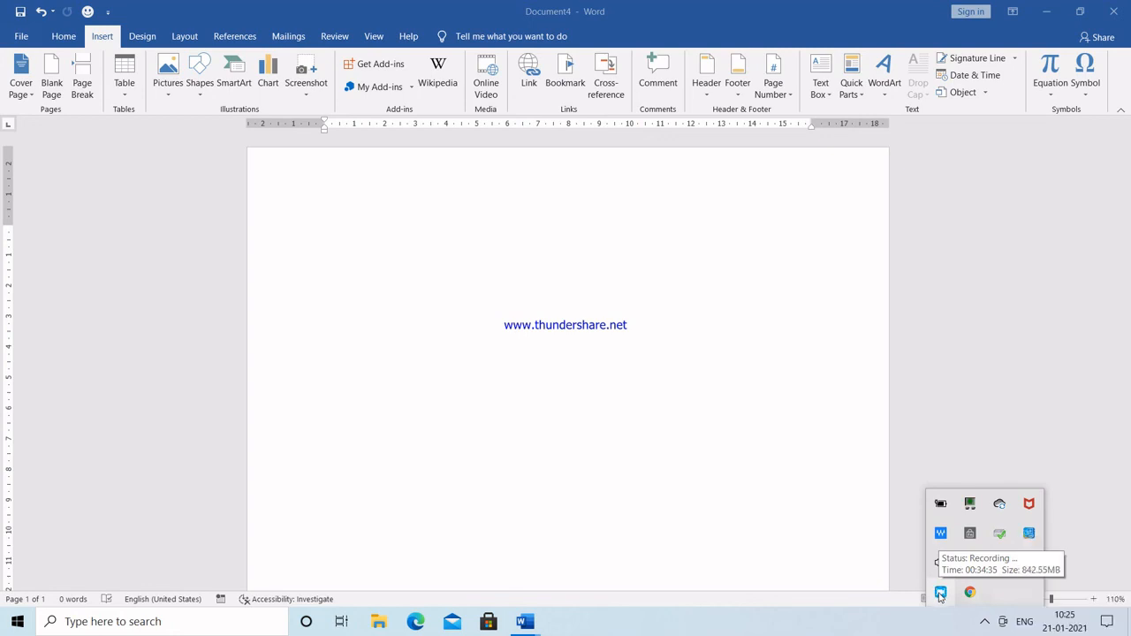
pyautogui.rightClick(940, 594)
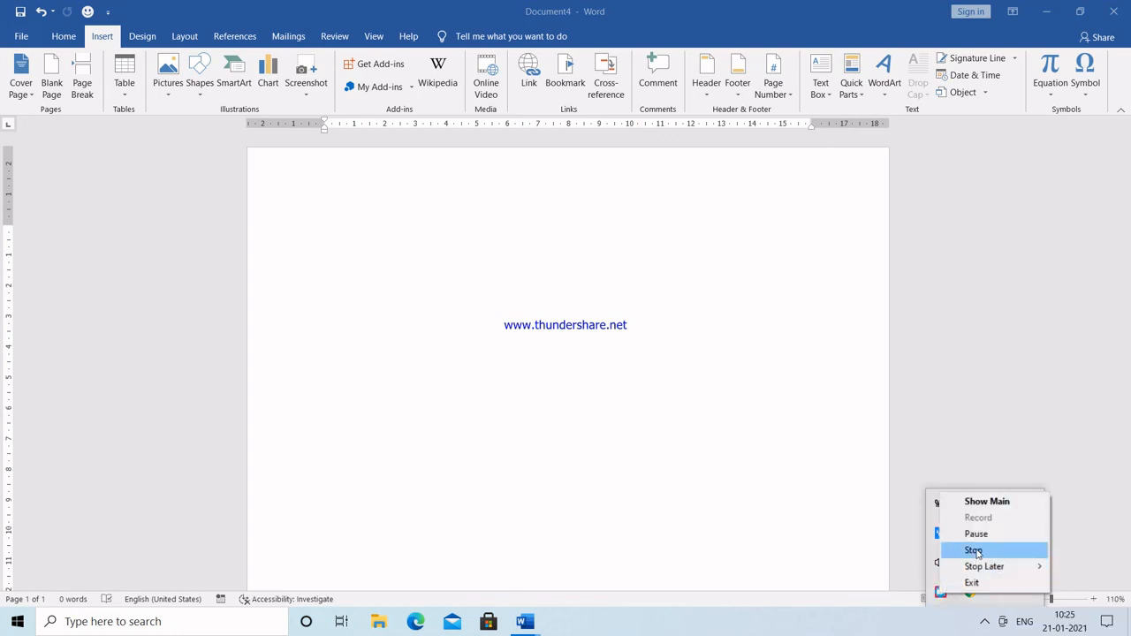
pyautogui.click(975, 551)
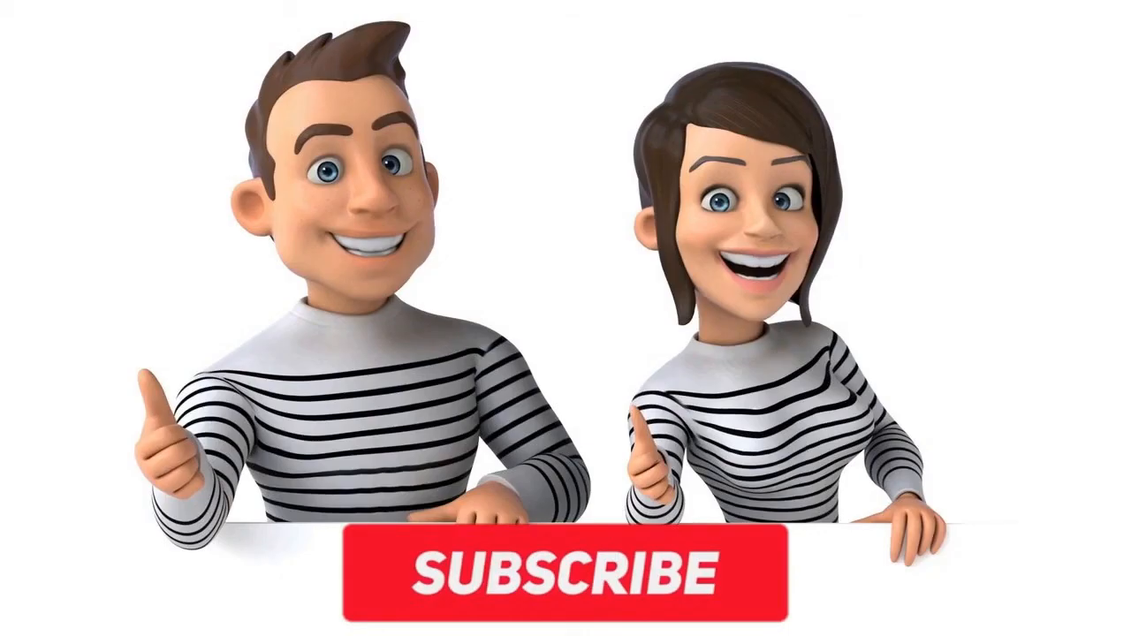